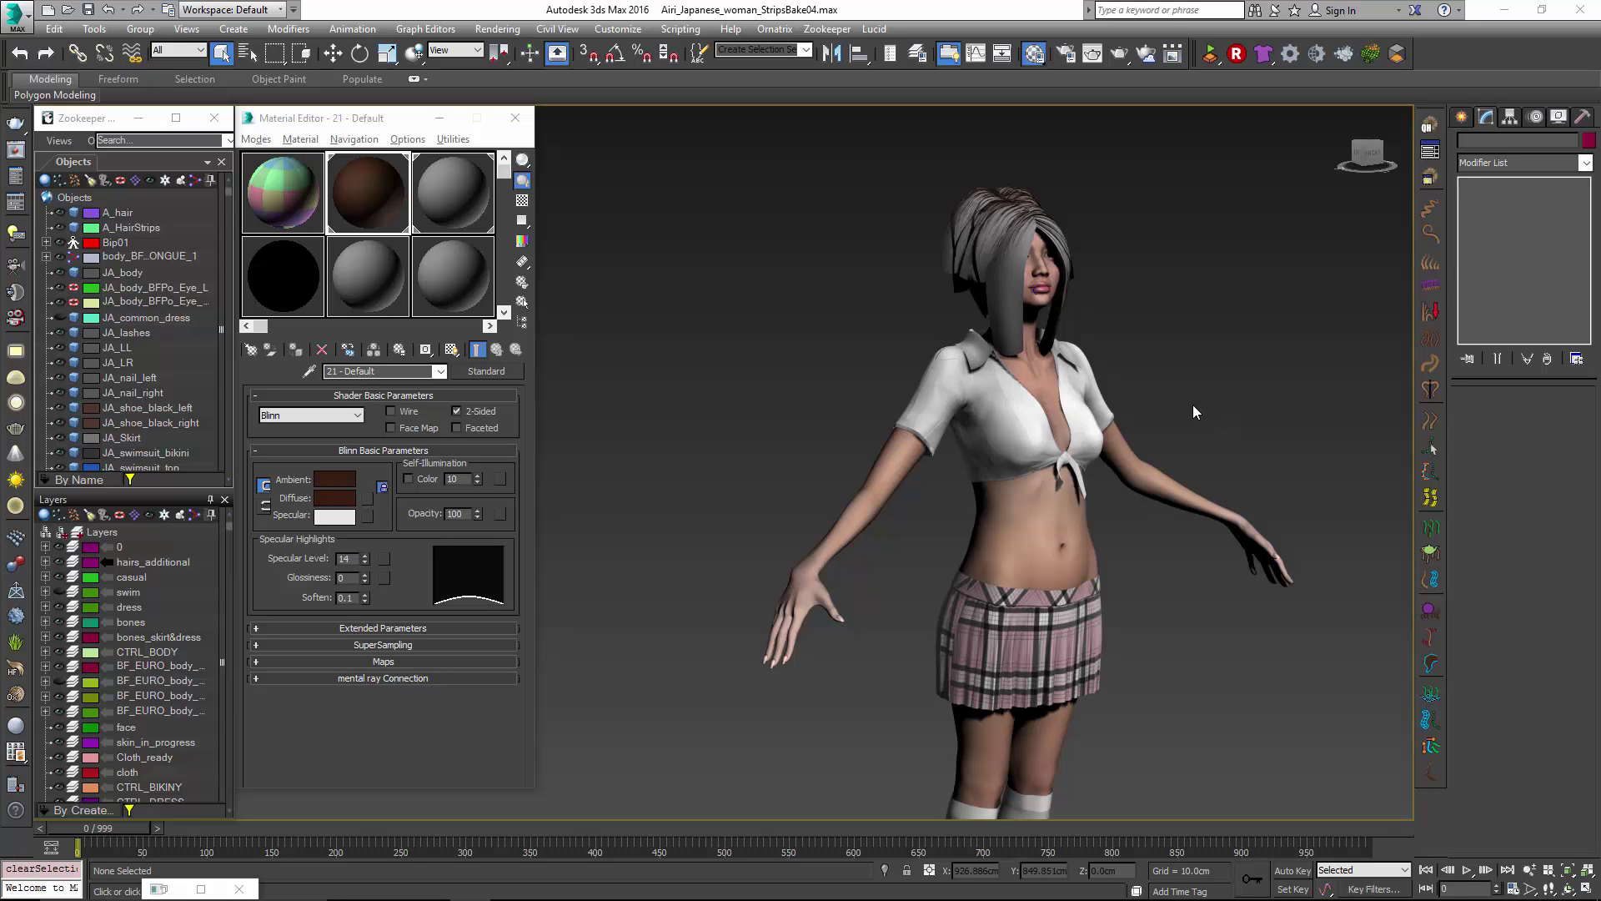
Frame the A_hair mesh on the character's head and hide it to expose the generated strands.
{"action": "left_click", "coordinate": [1027, 291]}
{"action": "key", "text": "z"}
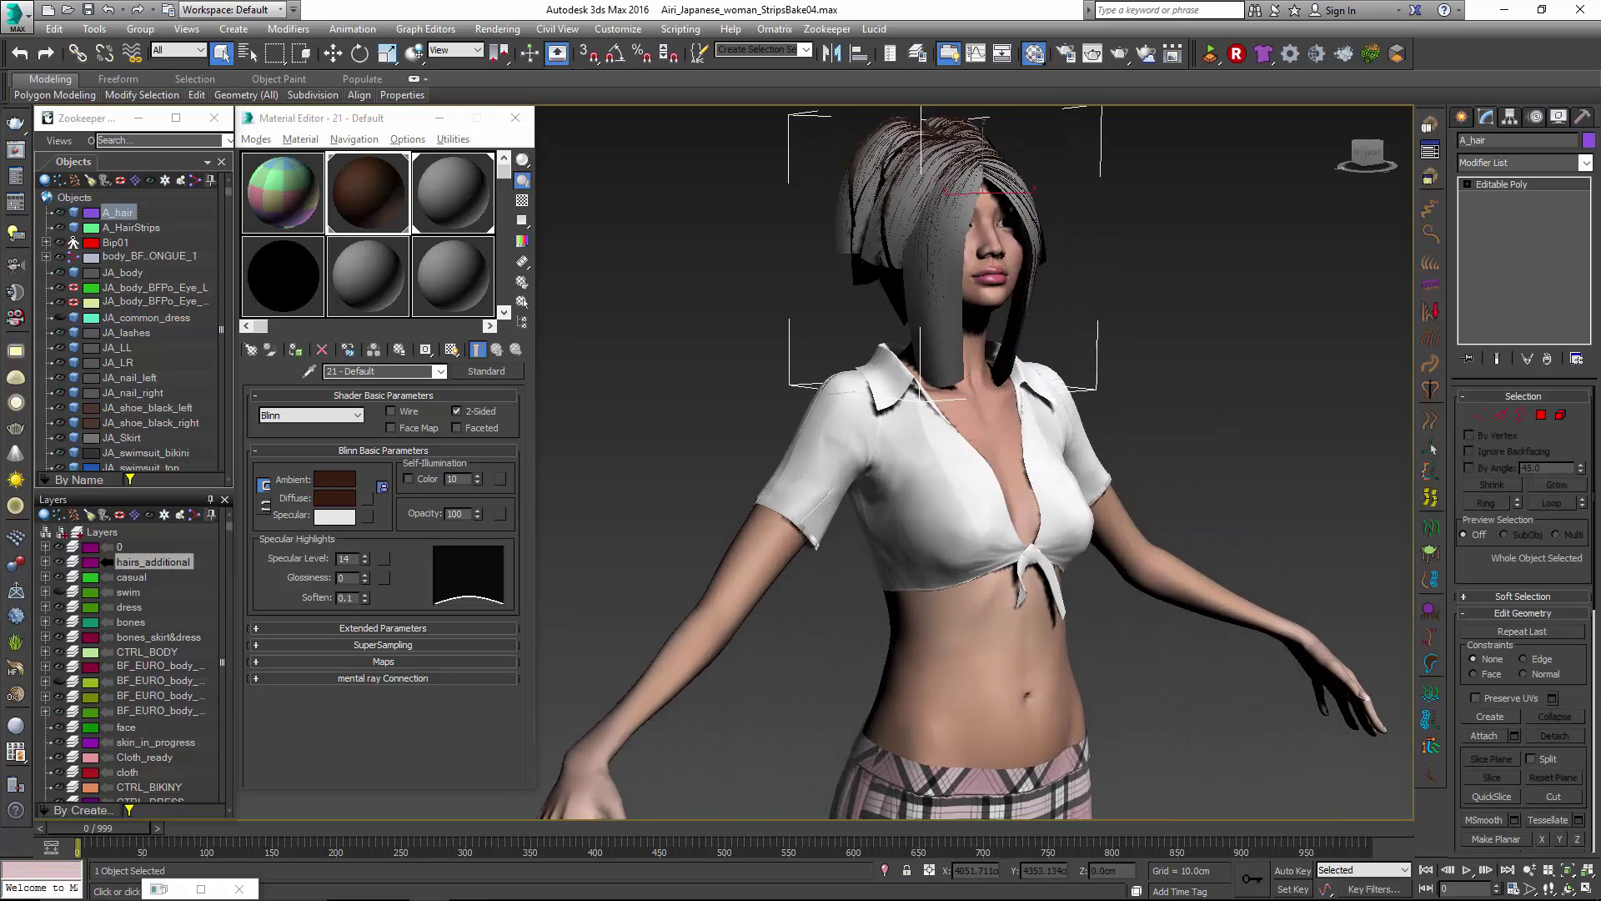
{"action": "middle_click_drag", "start_coordinate": [1176, 388], "coordinate": [1093, 395], "text": "alt"}
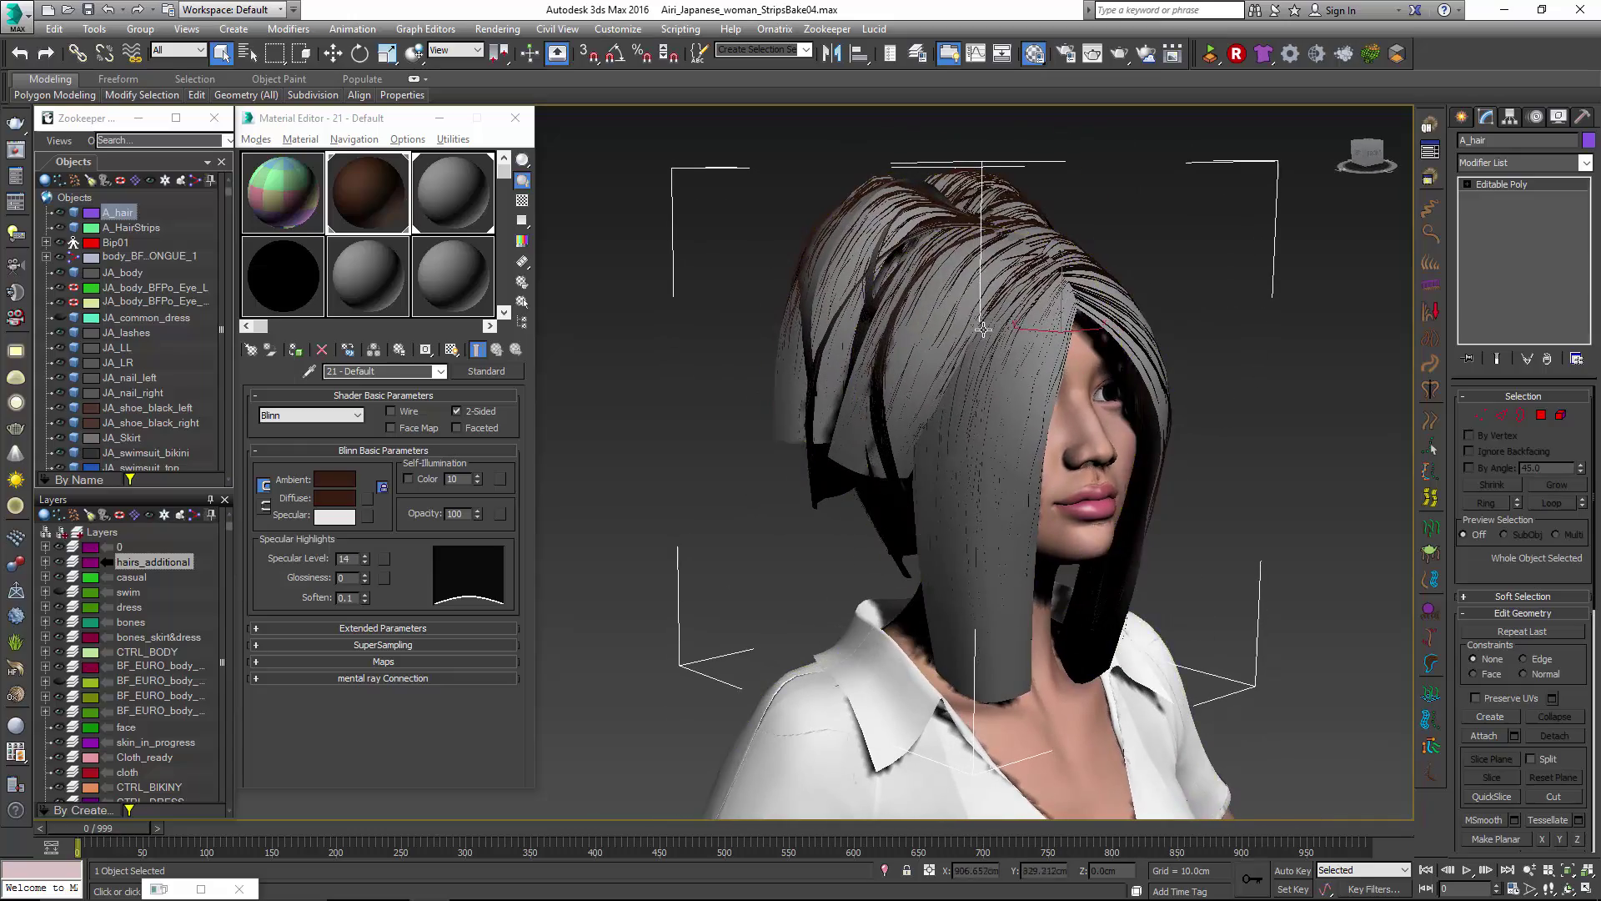
{"action": "left_click", "coordinate": [60, 227]}
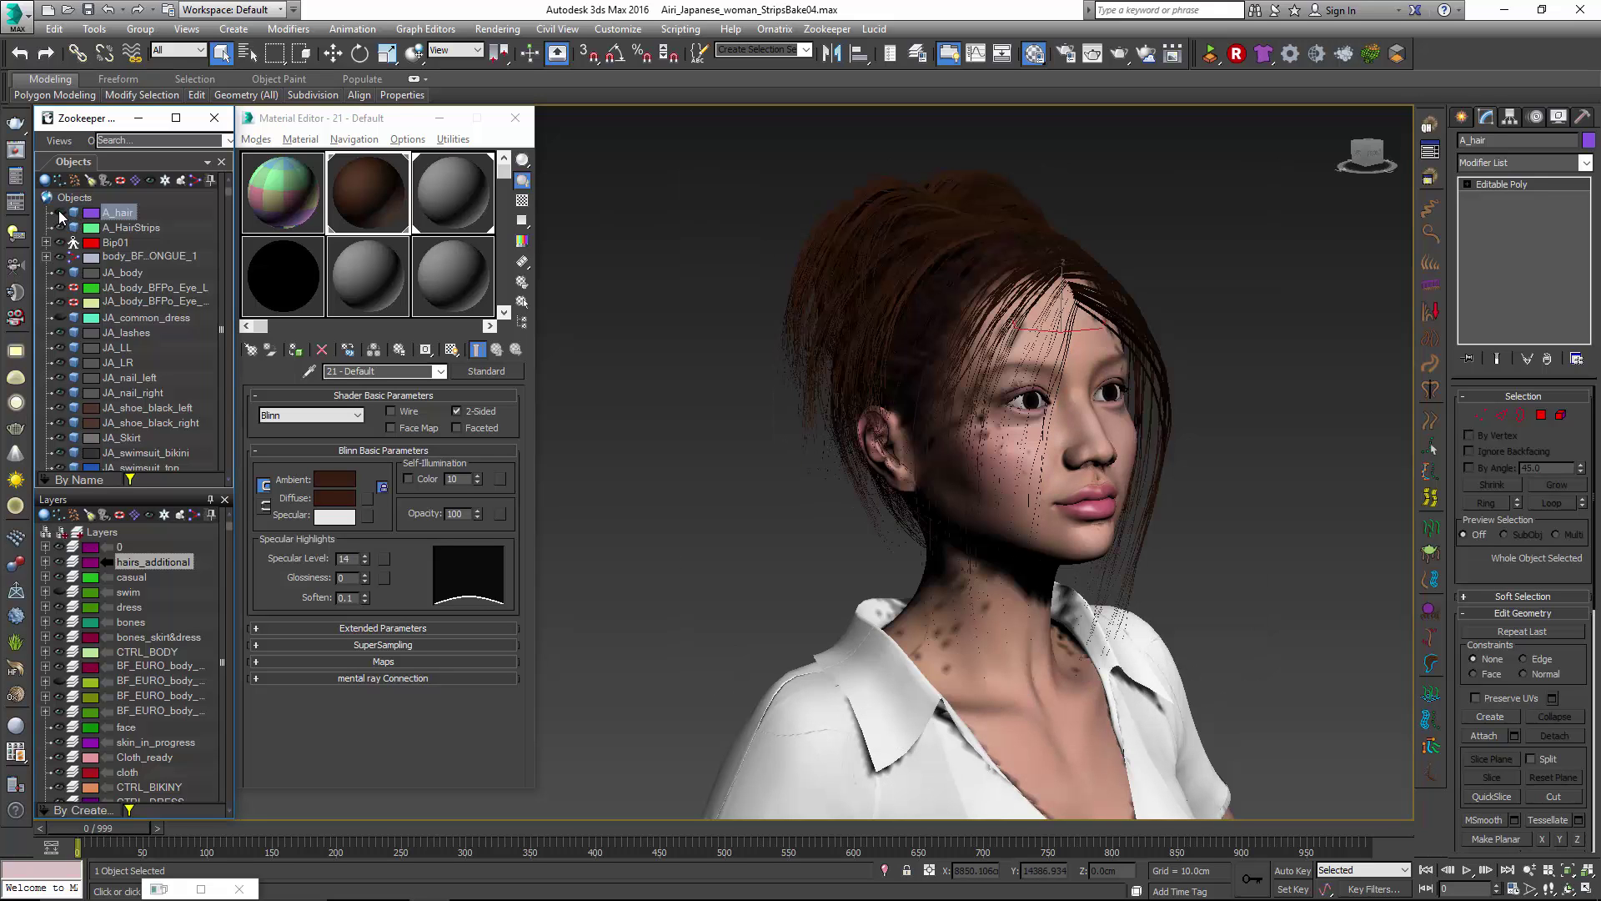
Select A_HairStrips and examine its strands around the face and head from several angles.
{"action": "left_click", "coordinate": [1004, 200]}
{"action": "mouse_move", "coordinate": [1218, 332]}
{"action": "middle_mouse_down", "text": "alt"}
{"action": "mouse_move", "coordinate": [968, 339]}
{"action": "mouse_move", "coordinate": [1231, 337]}
{"action": "mouse_move", "coordinate": [1193, 333]}
{"action": "middle_mouse_up", "text": "alt"}
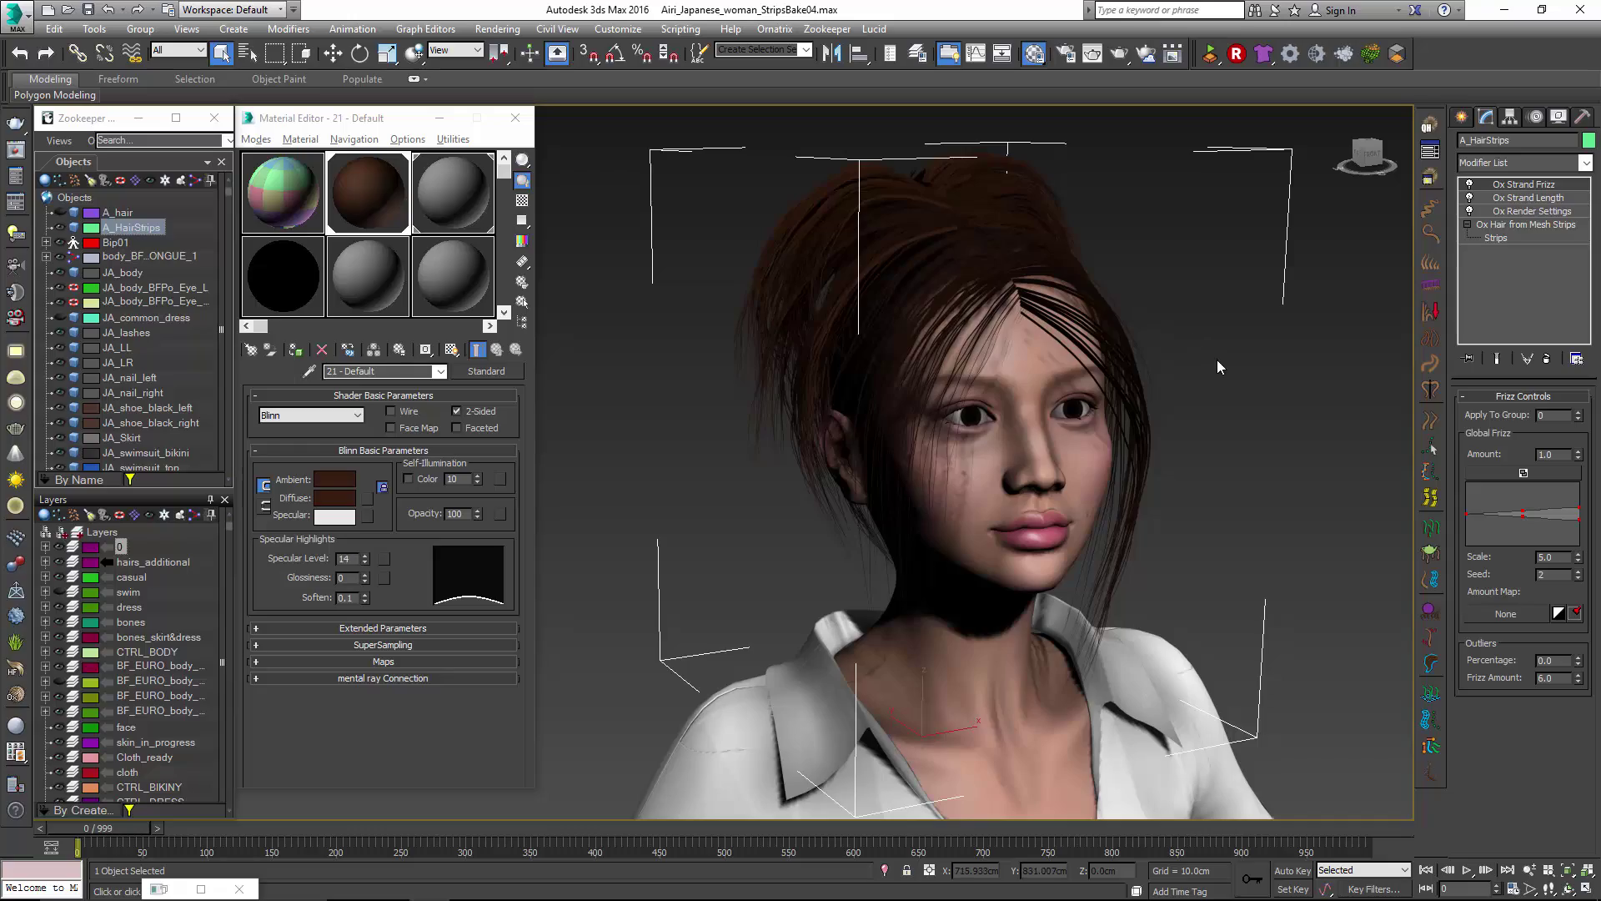
{"action": "mouse_move", "coordinate": [1218, 358]}
{"action": "middle_mouse_down", "text": "alt"}
{"action": "mouse_move", "coordinate": [973, 372]}
{"action": "mouse_move", "coordinate": [1228, 362]}
{"action": "middle_mouse_up", "text": "alt"}
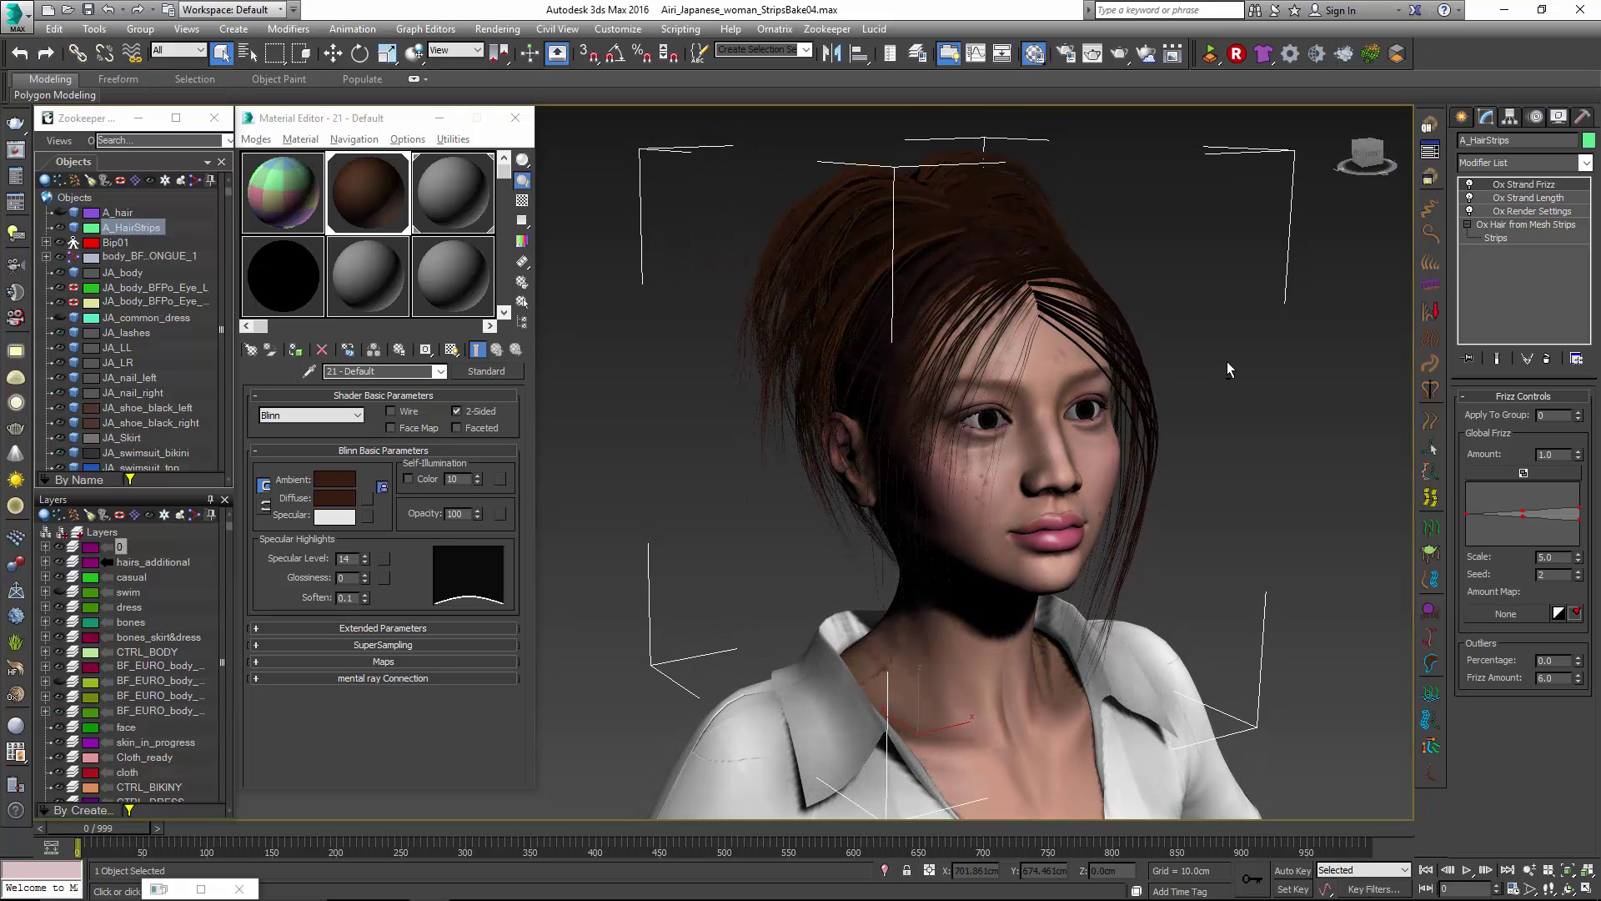
{"action": "middle_click_drag", "start_coordinate": [1228, 362], "coordinate": [1196, 364], "text": "alt"}
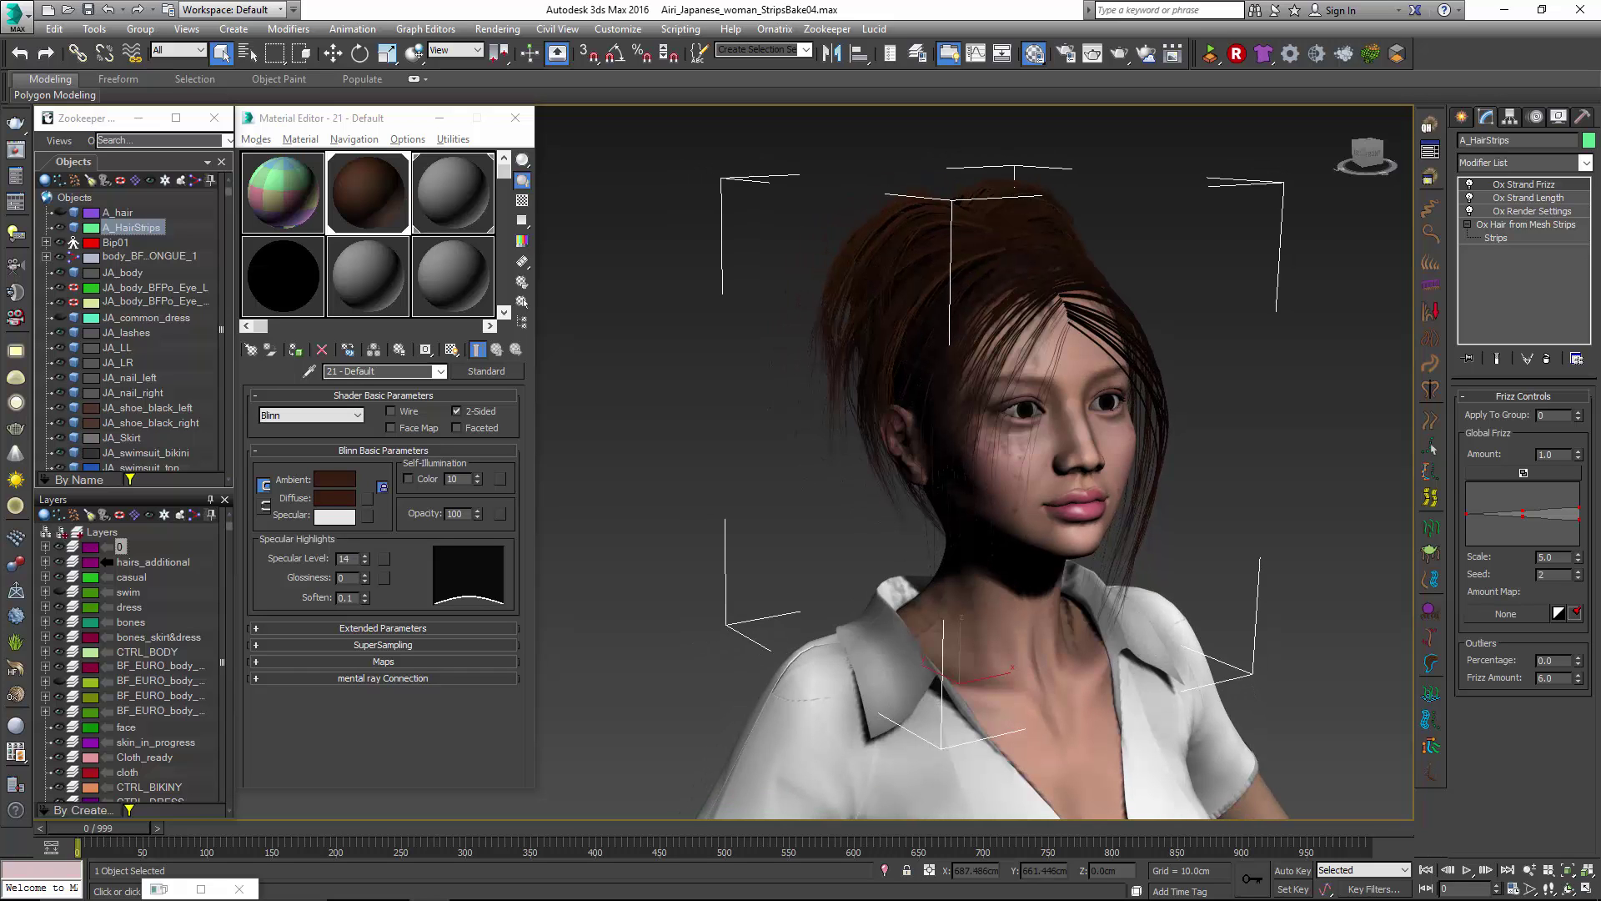
{"action": "scroll", "coordinate": [1215, 363], "scroll_direction": "down", "scroll_amount": 3}
{"action": "mouse_move", "coordinate": [1214, 363]}
{"action": "middle_mouse_down", "text": "alt"}
{"action": "mouse_move", "coordinate": [1262, 413]}
{"action": "mouse_move", "coordinate": [1204, 407]}
{"action": "middle_mouse_up", "text": "alt"}
{"action": "scroll", "coordinate": [1097, 355], "scroll_direction": "up", "scroll_amount": 5}
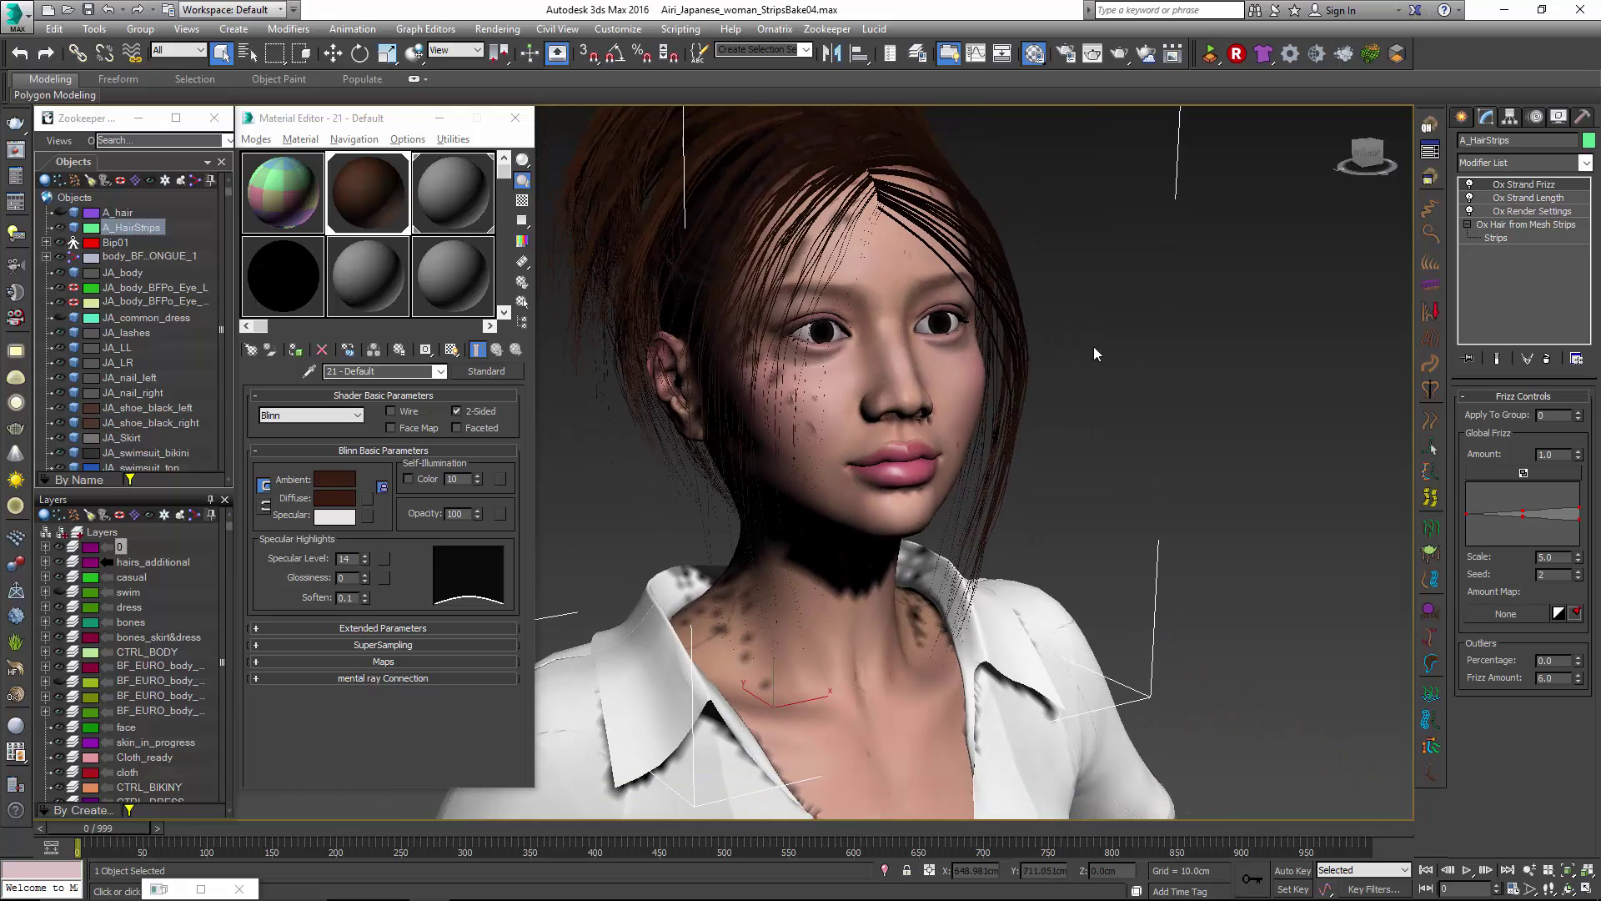
{"action": "middle_click_drag", "start_coordinate": [1096, 355], "coordinate": [1144, 374]}
Unhide the A_hair mesh and review the Ox Hair from Mesh Strips and Ox Strand Frizz settings of A_HairStrips.
{"action": "left_click", "coordinate": [57, 214]}
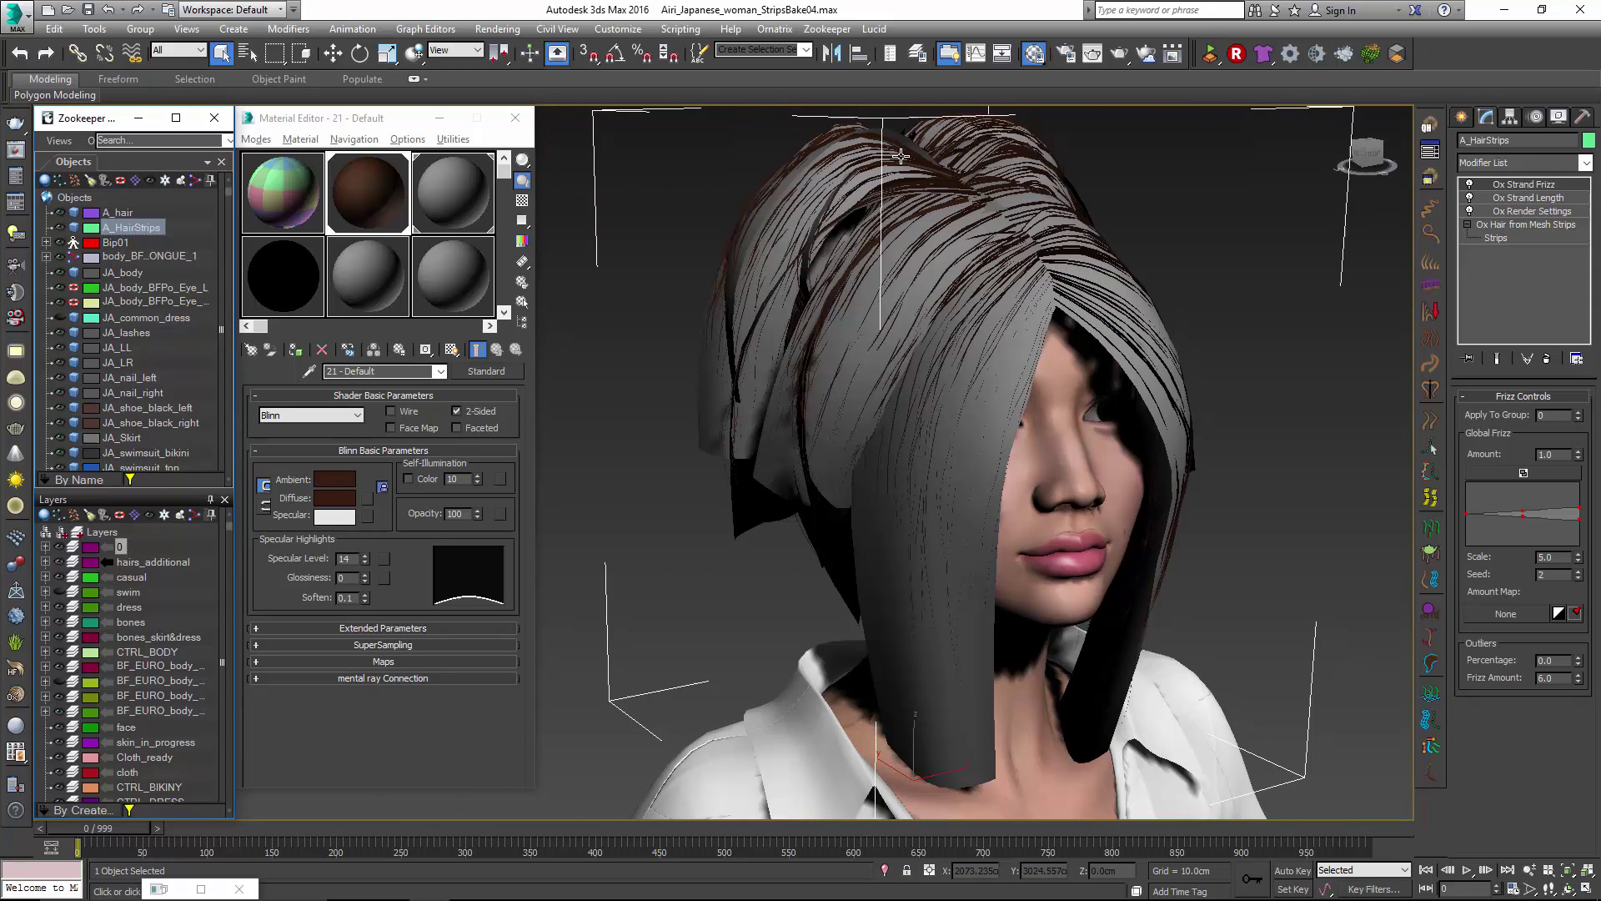
{"action": "left_click", "coordinate": [914, 157]}
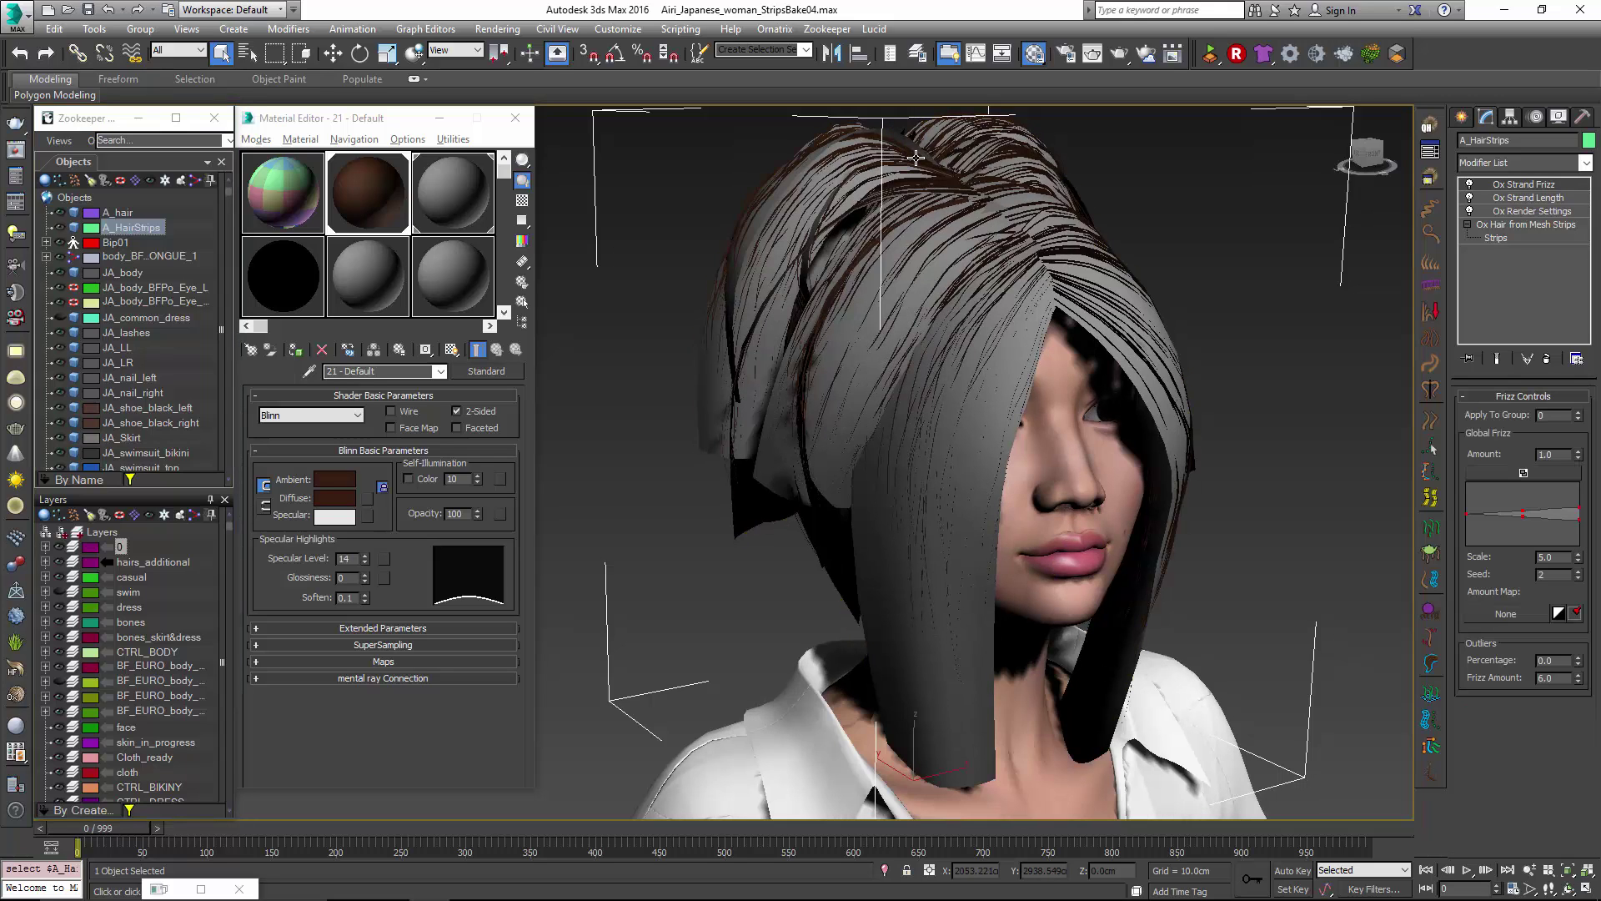
{"action": "left_click", "coordinate": [1501, 225]}
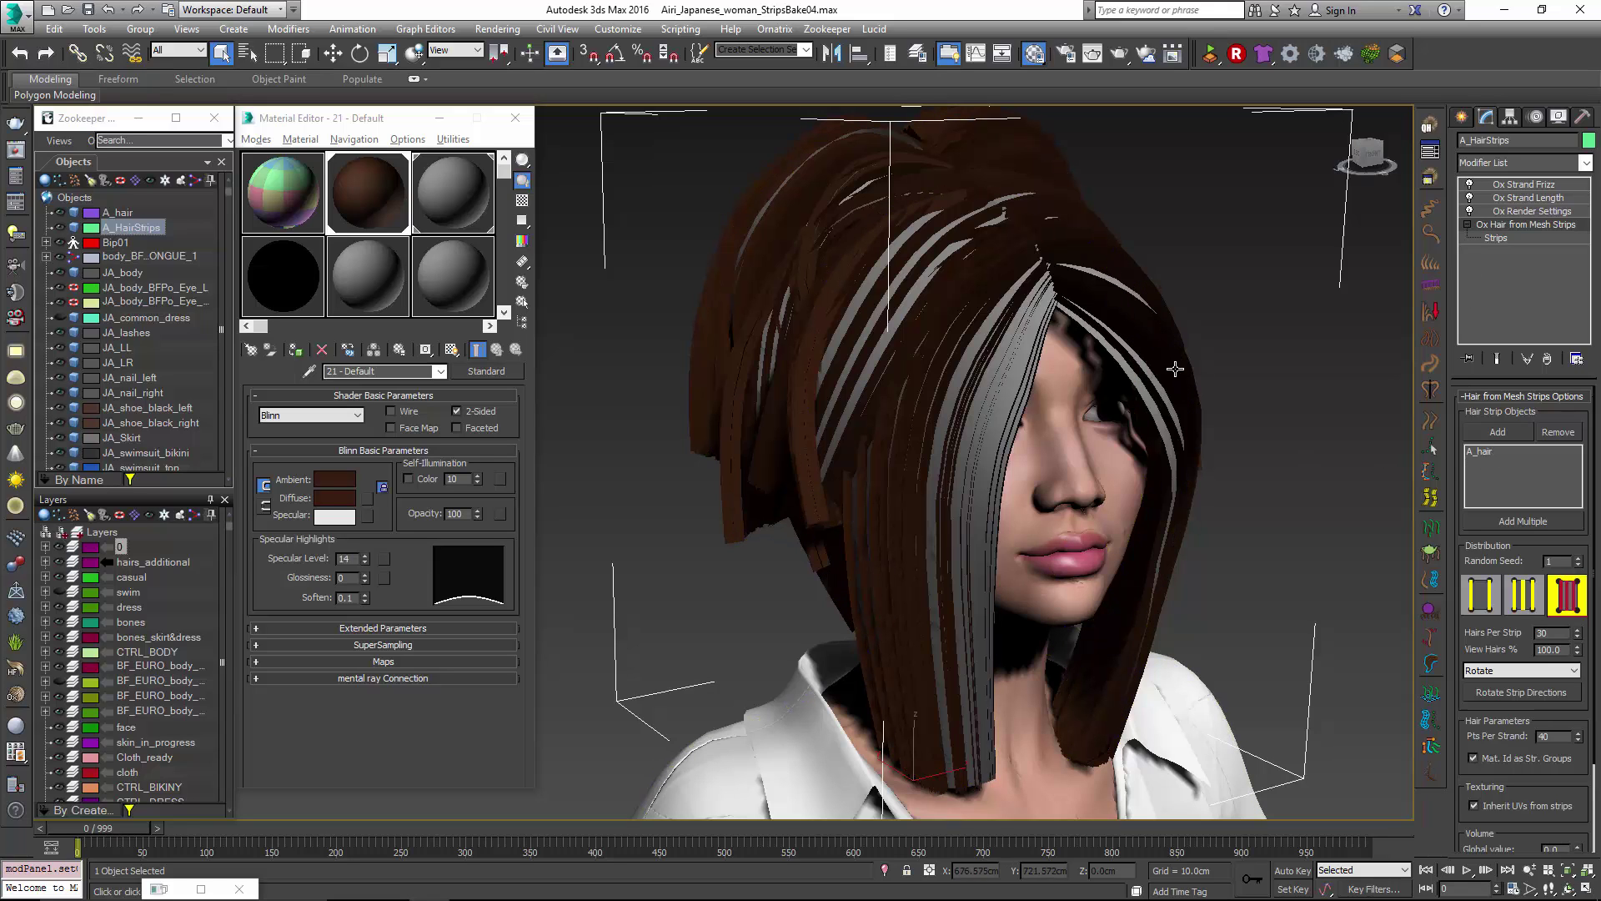
{"action": "left_click", "coordinate": [1527, 207]}
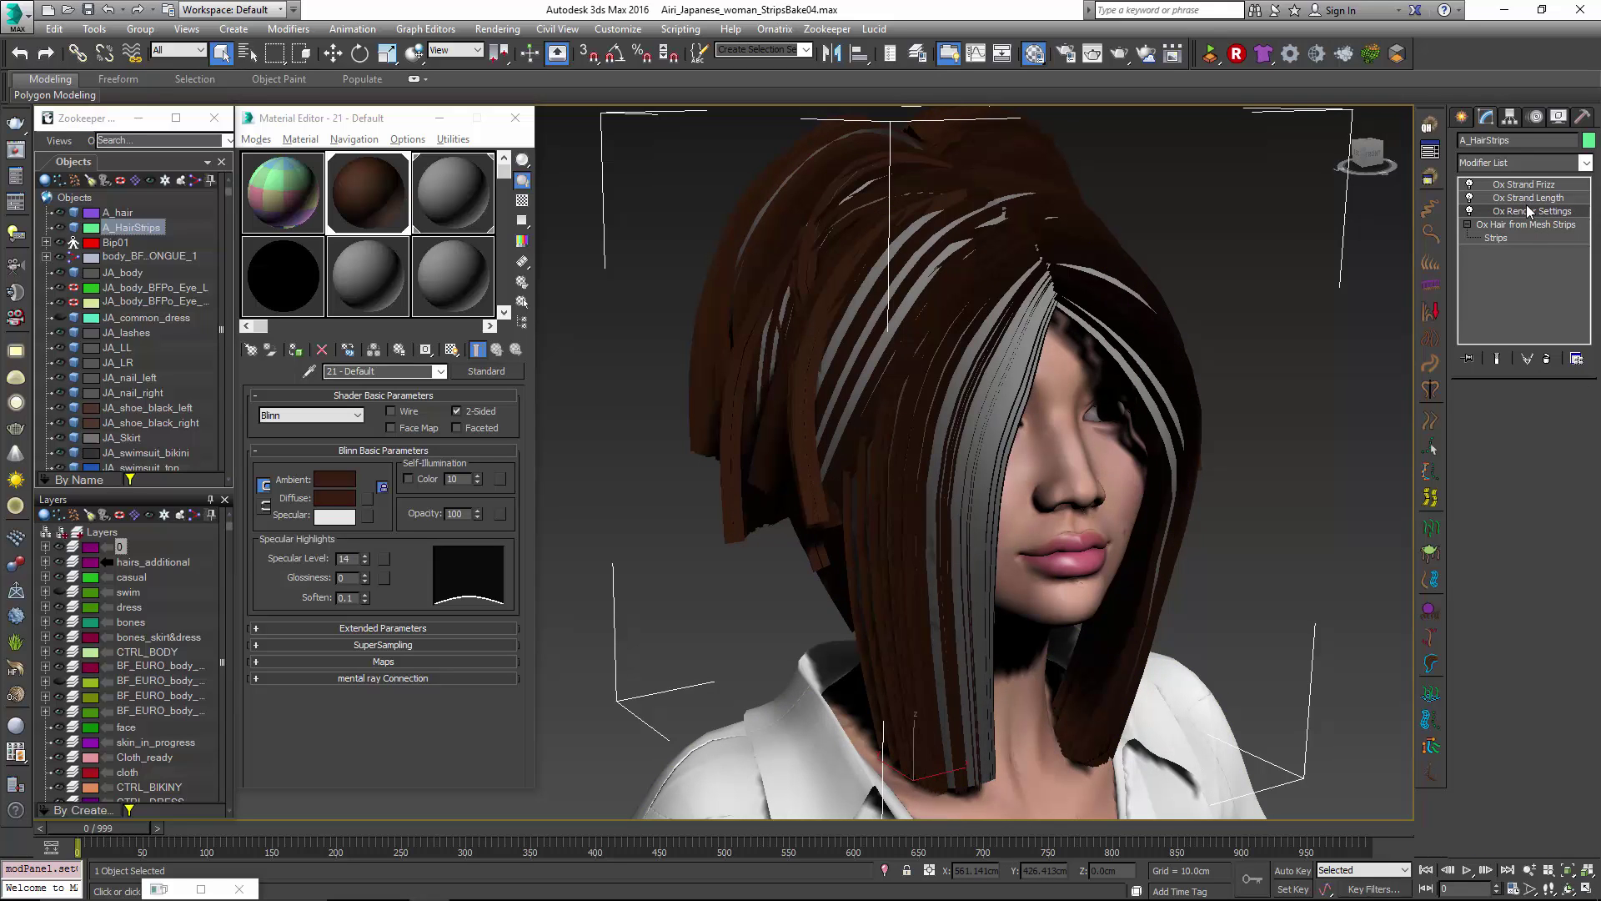
{"action": "left_click", "coordinate": [1525, 185]}
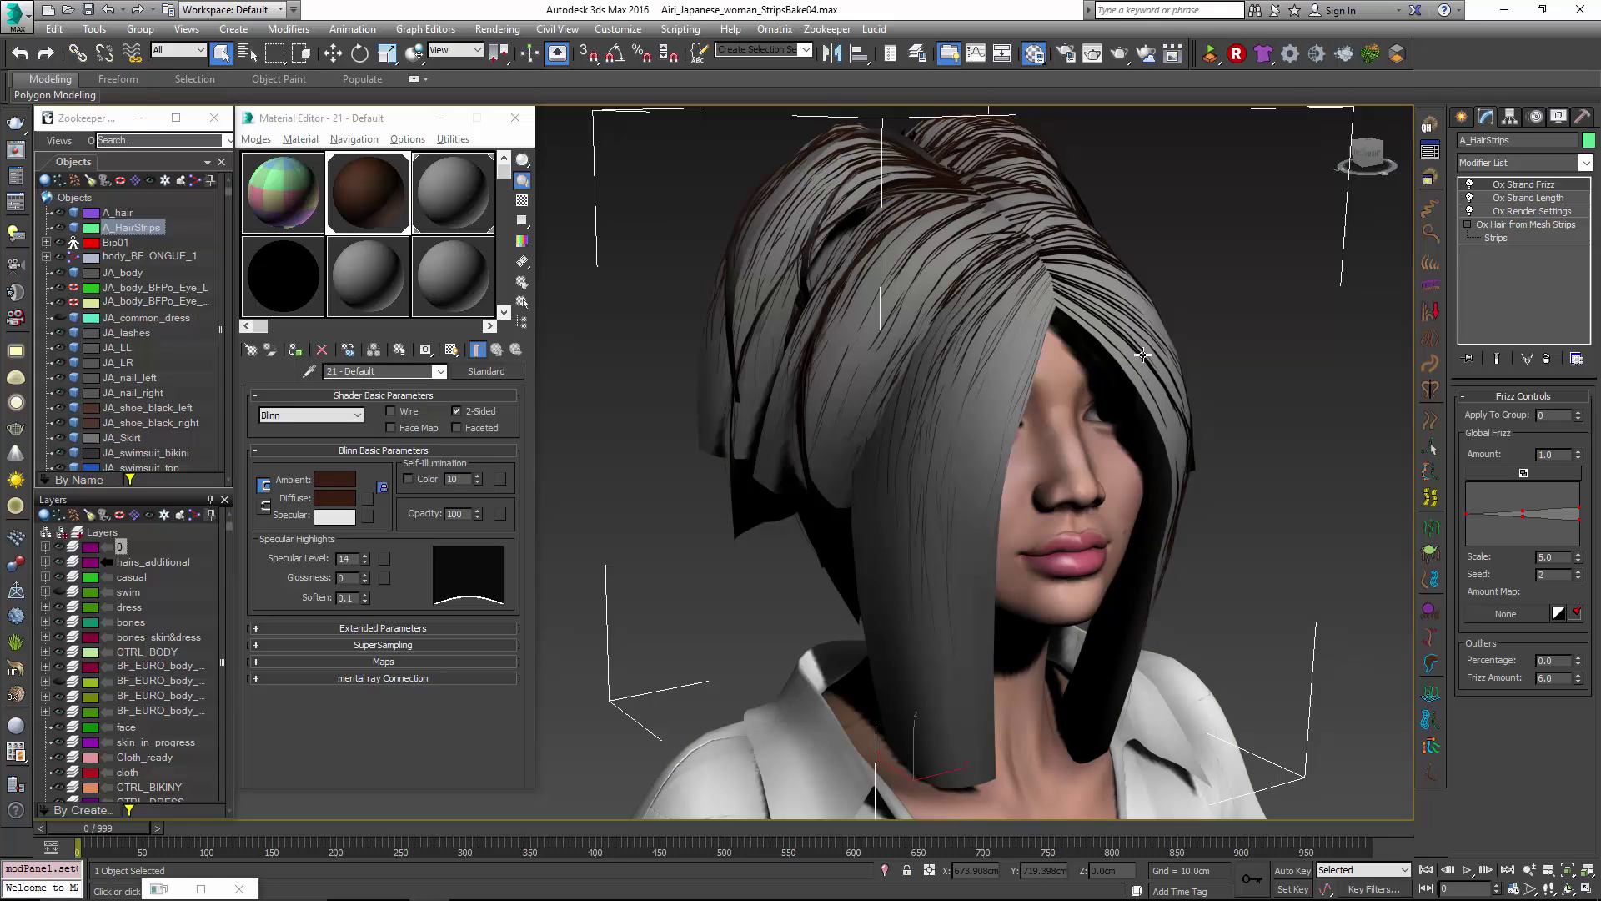
Add an Unwrap UVW modifier to the A_hair mesh.
{"action": "left_click", "coordinate": [968, 377]}
{"action": "left_click", "coordinate": [1009, 300]}
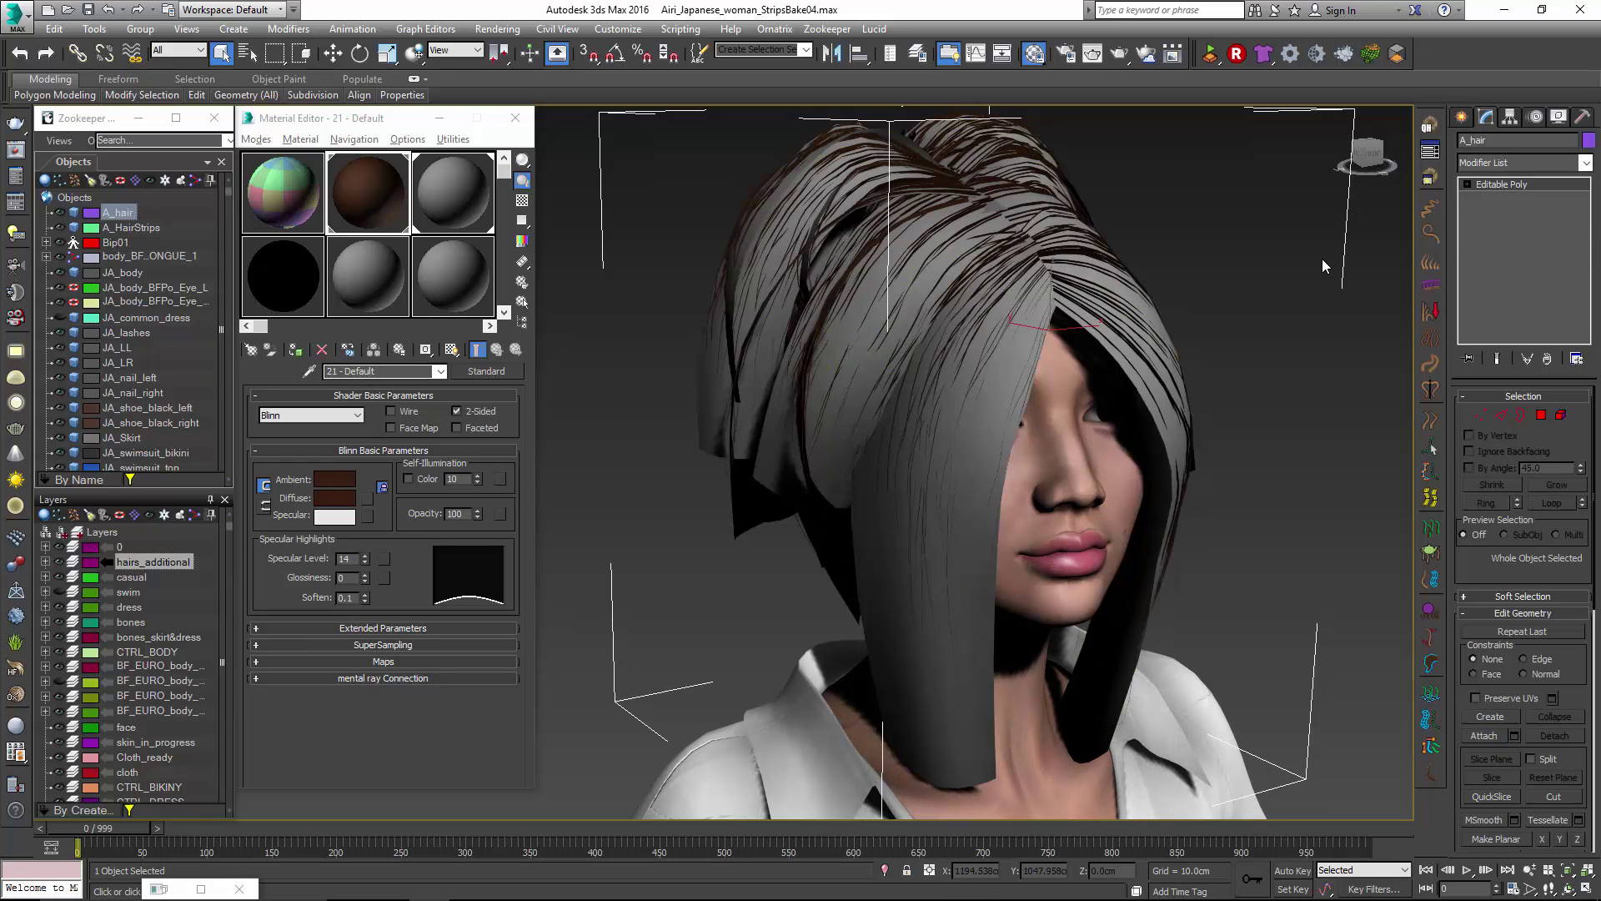
{"action": "left_click", "coordinate": [1531, 162]}
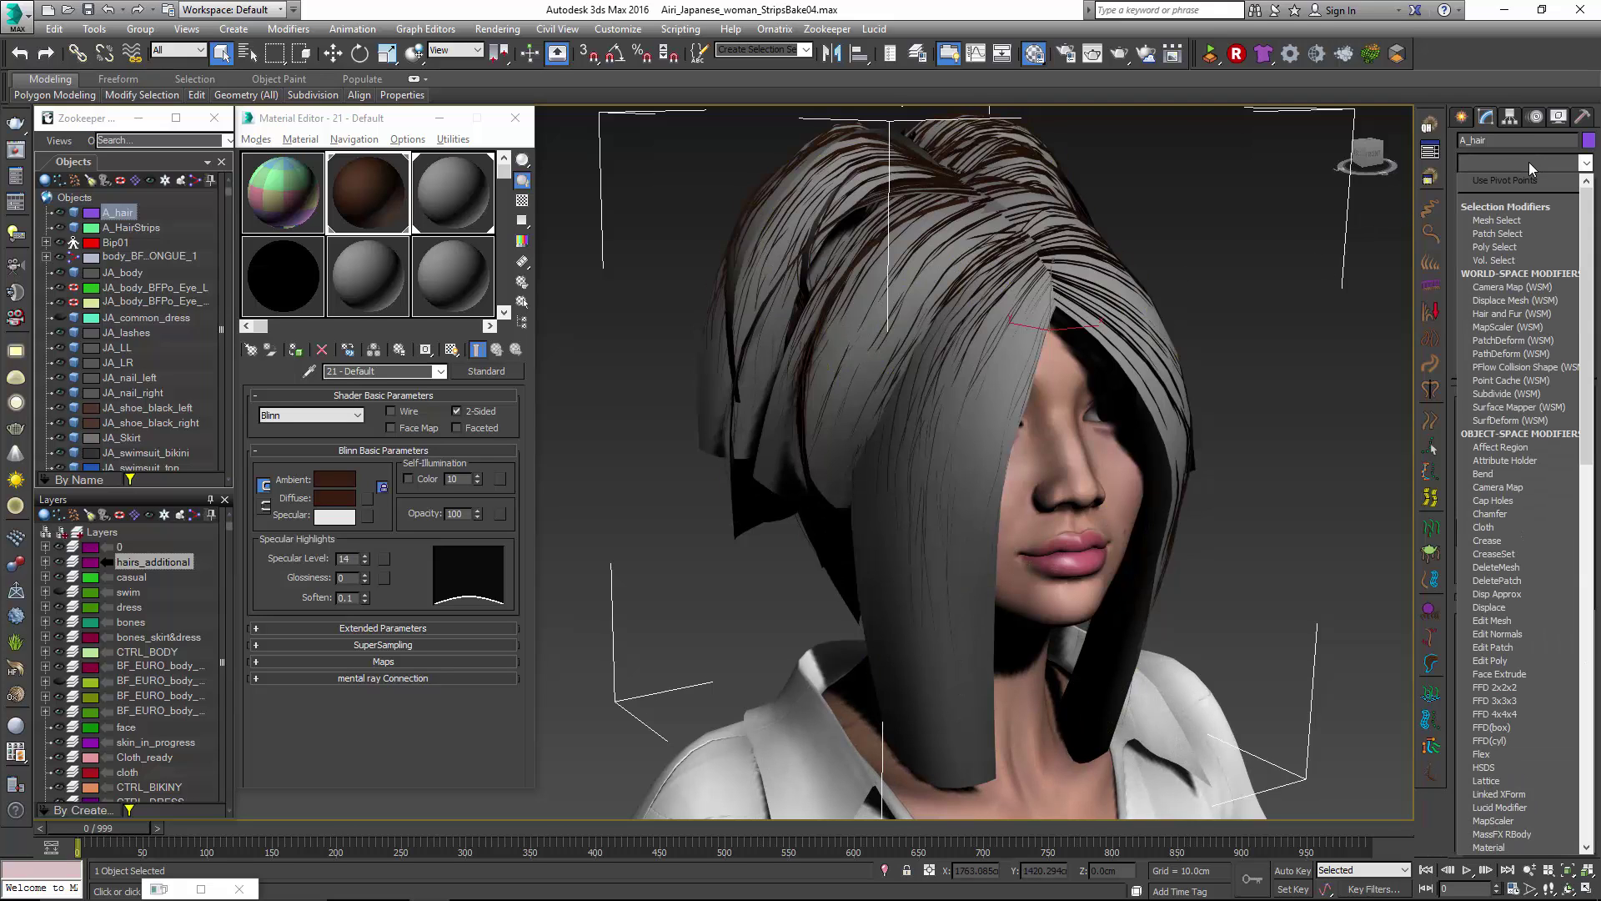
{"action": "key", "text": "u"}
{"action": "key", "text": "Return"}
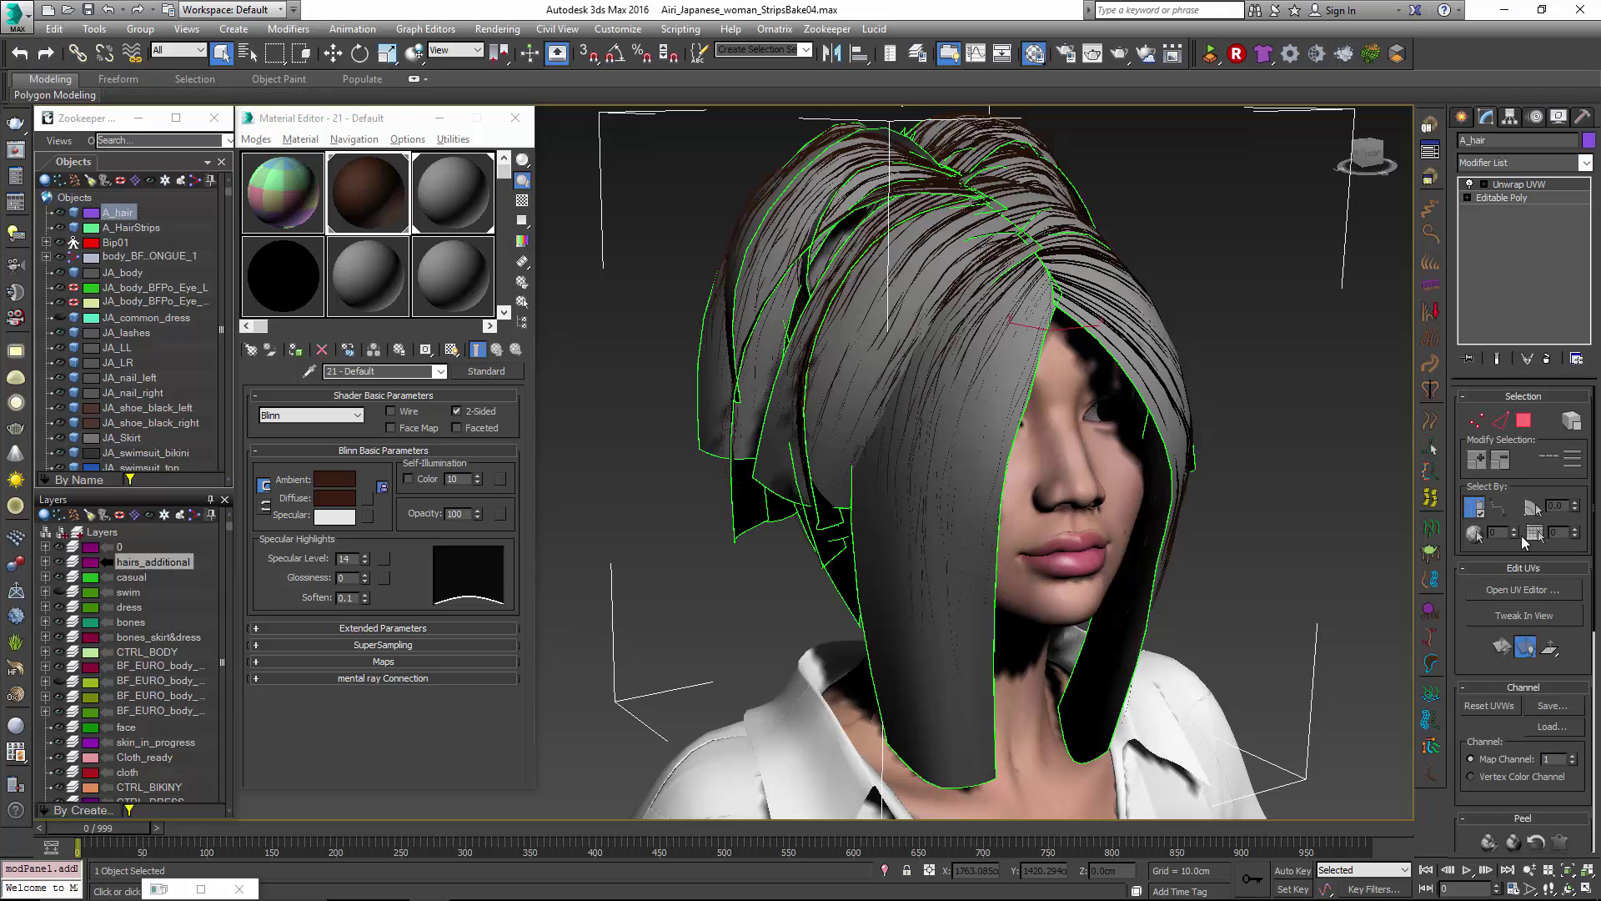
Examine the UV layout of the hair strips in the UV editor, and close the editor.
{"action": "left_click", "coordinate": [1515, 591]}
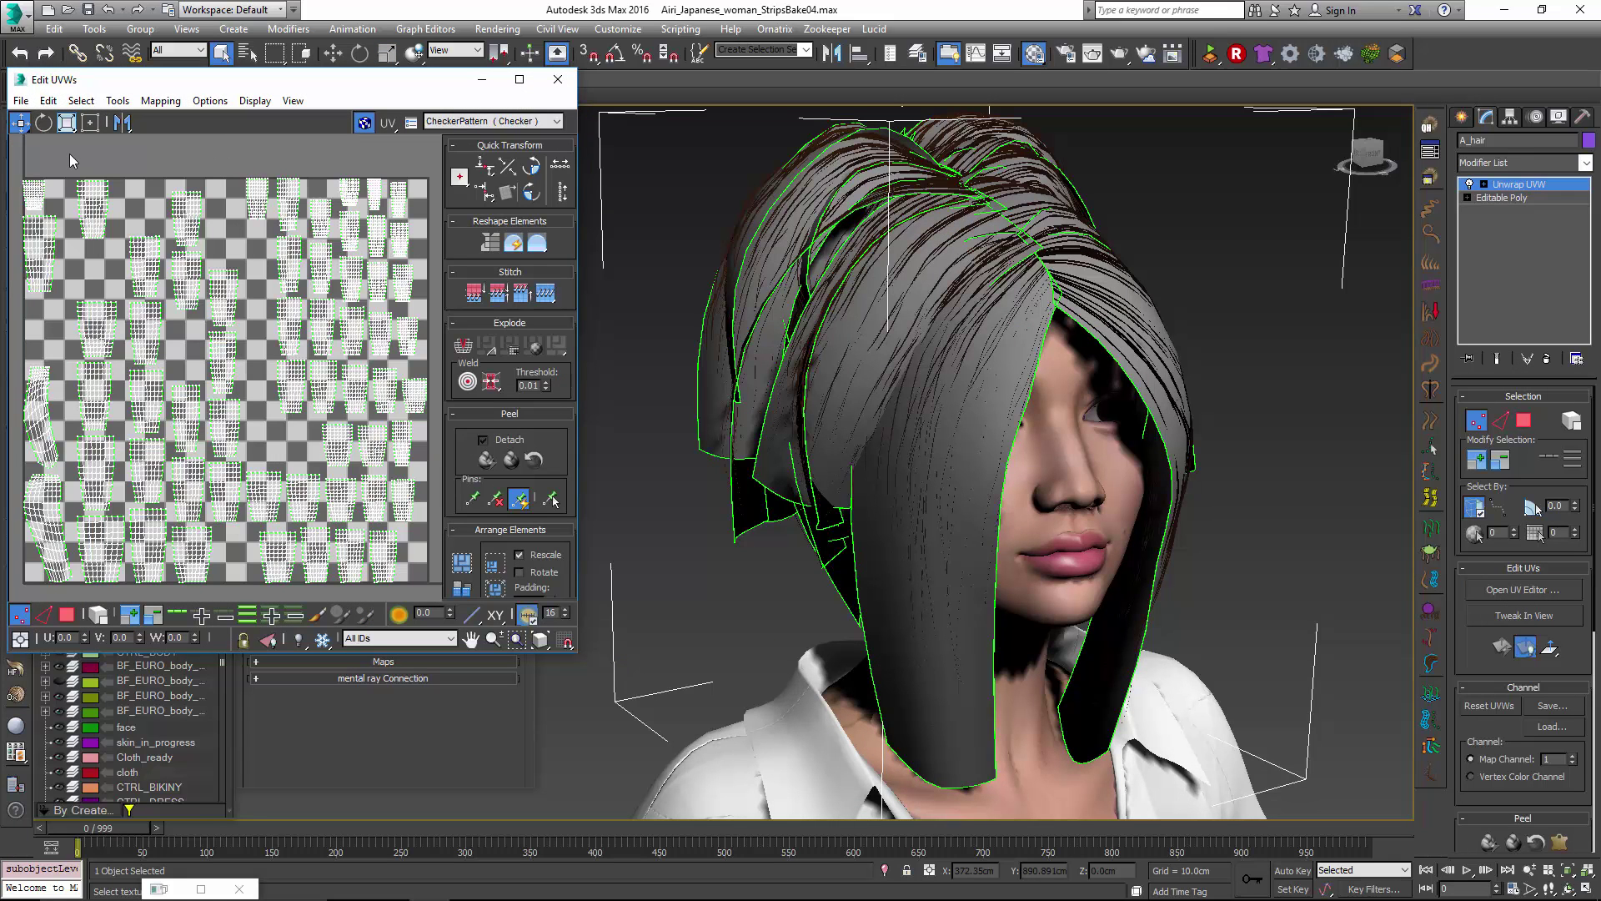
{"action": "left_click_drag", "start_coordinate": [69, 154], "coordinate": [350, 438]}
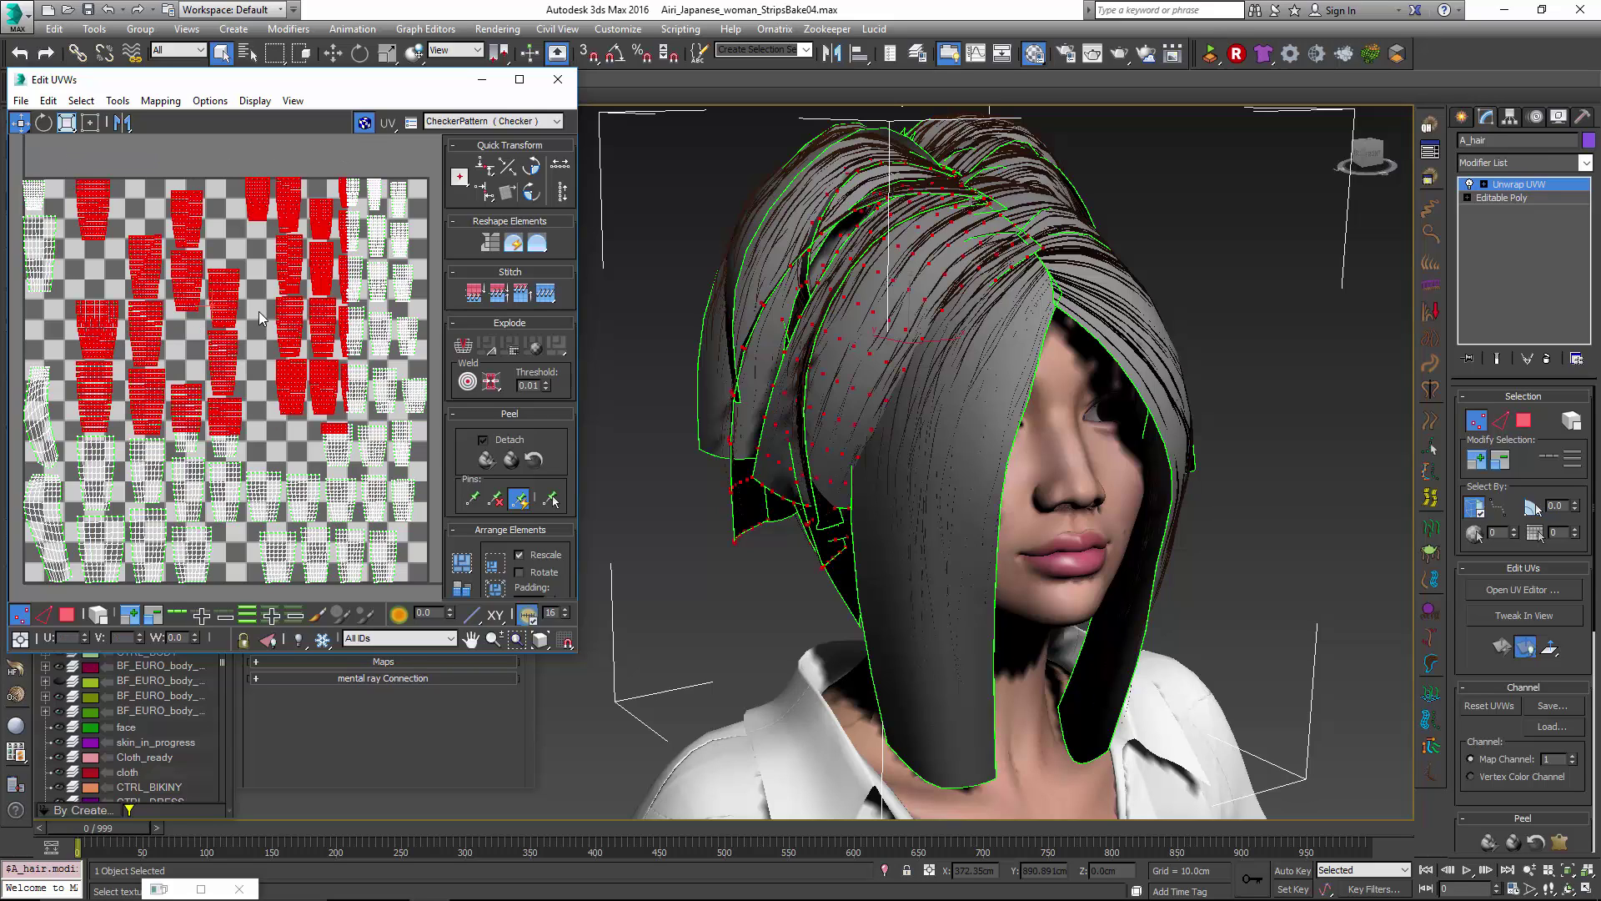
{"action": "left_click", "coordinate": [267, 317]}
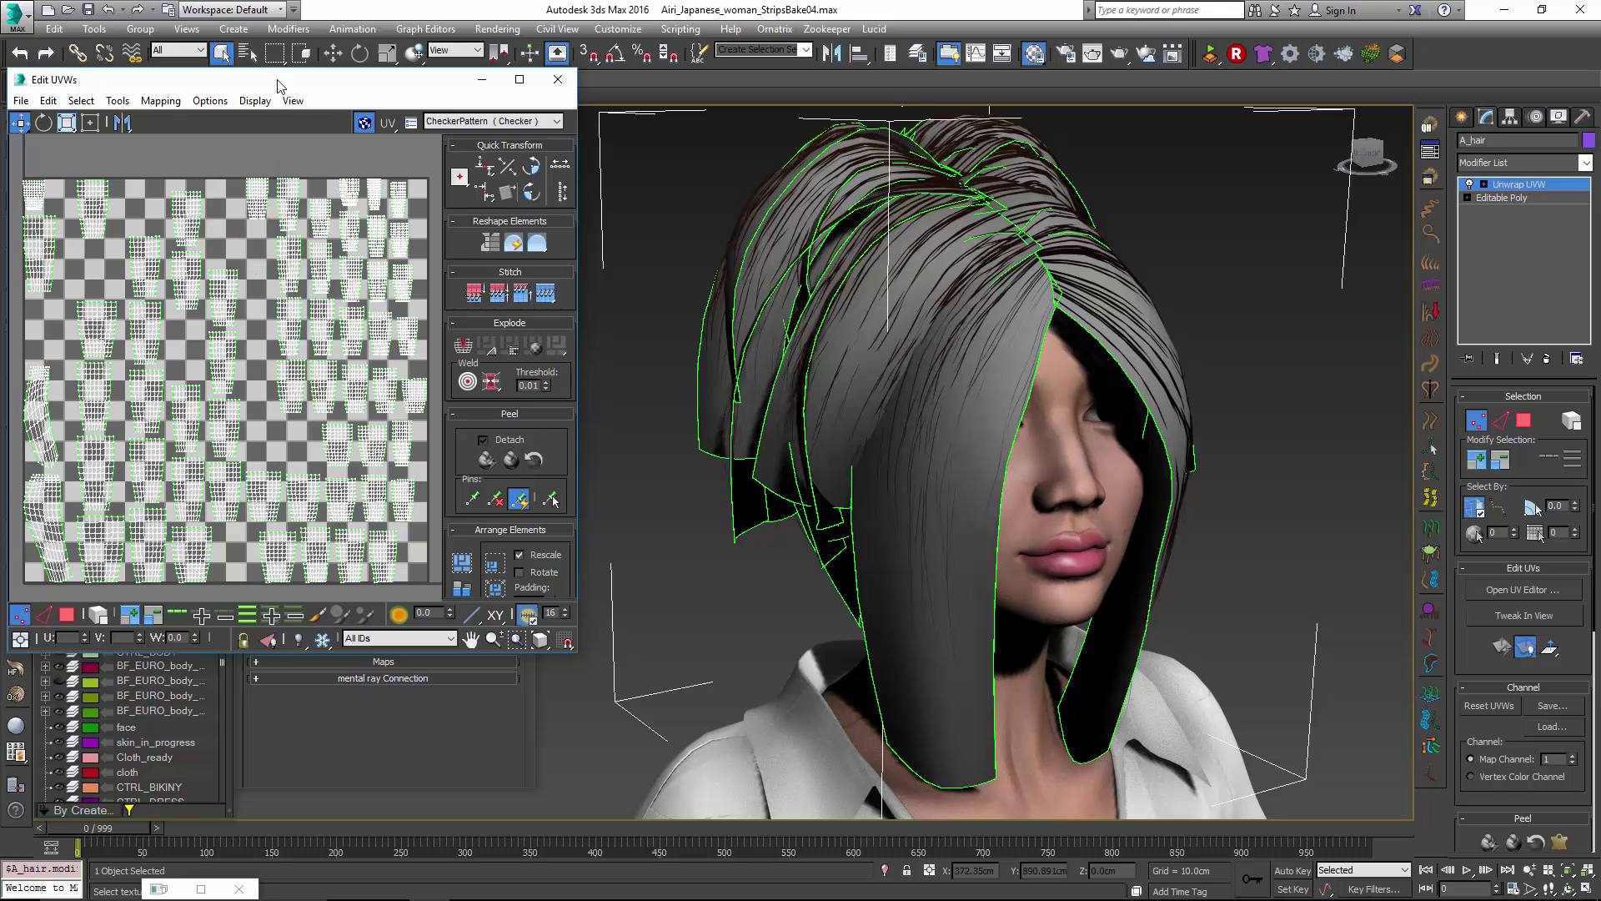
{"action": "left_click_drag", "start_coordinate": [278, 86], "coordinate": [384, 191]}
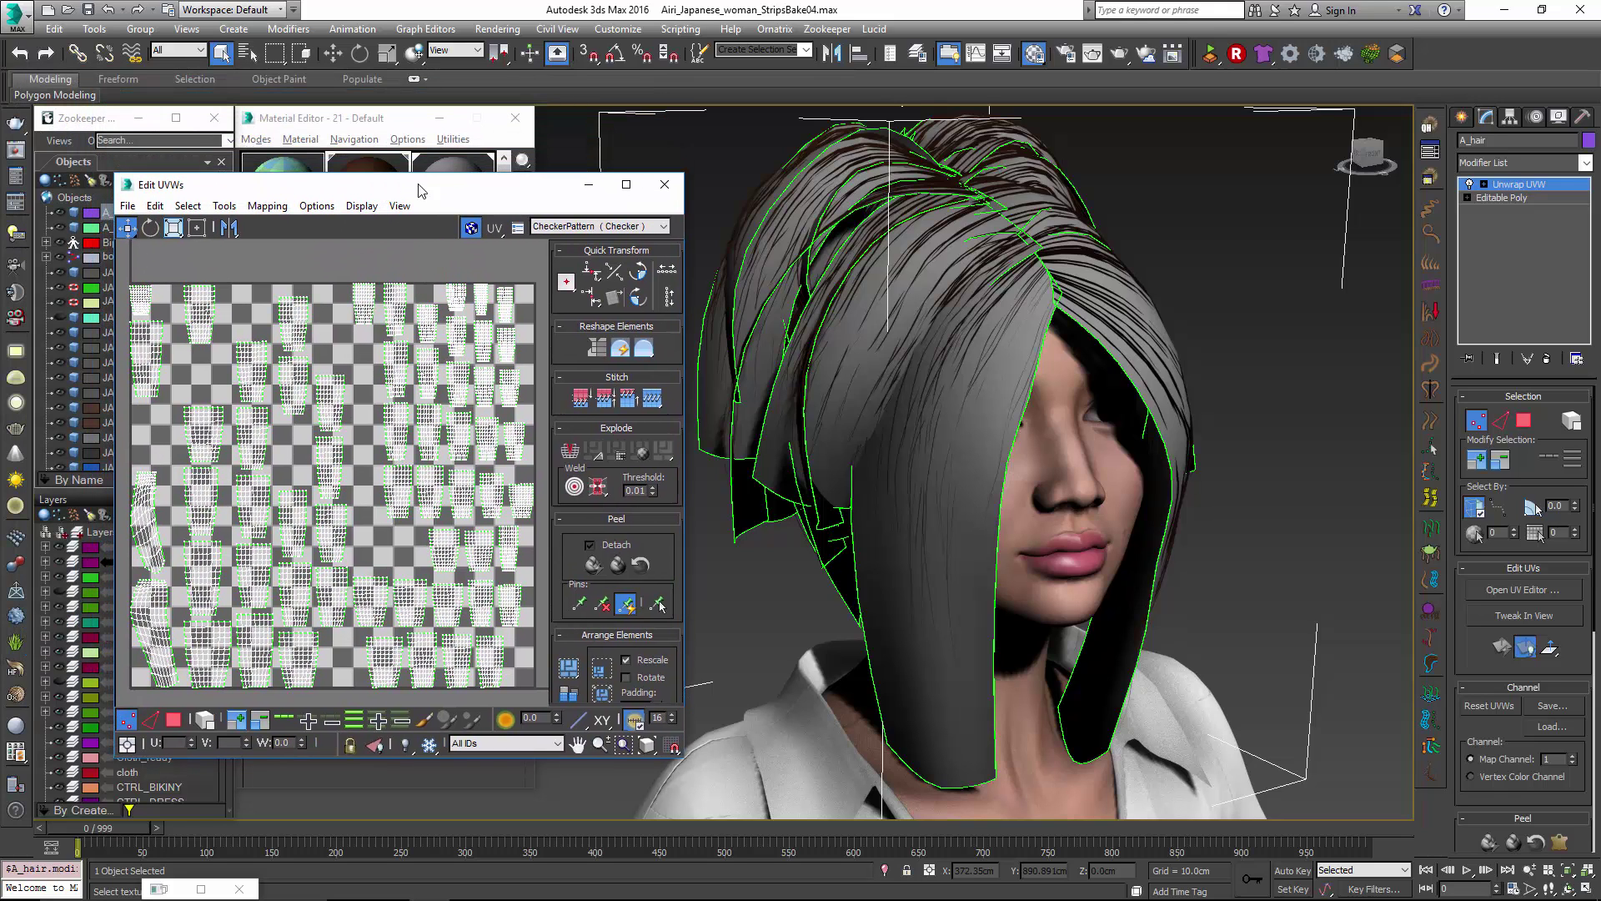
{"action": "left_click", "coordinate": [665, 185]}
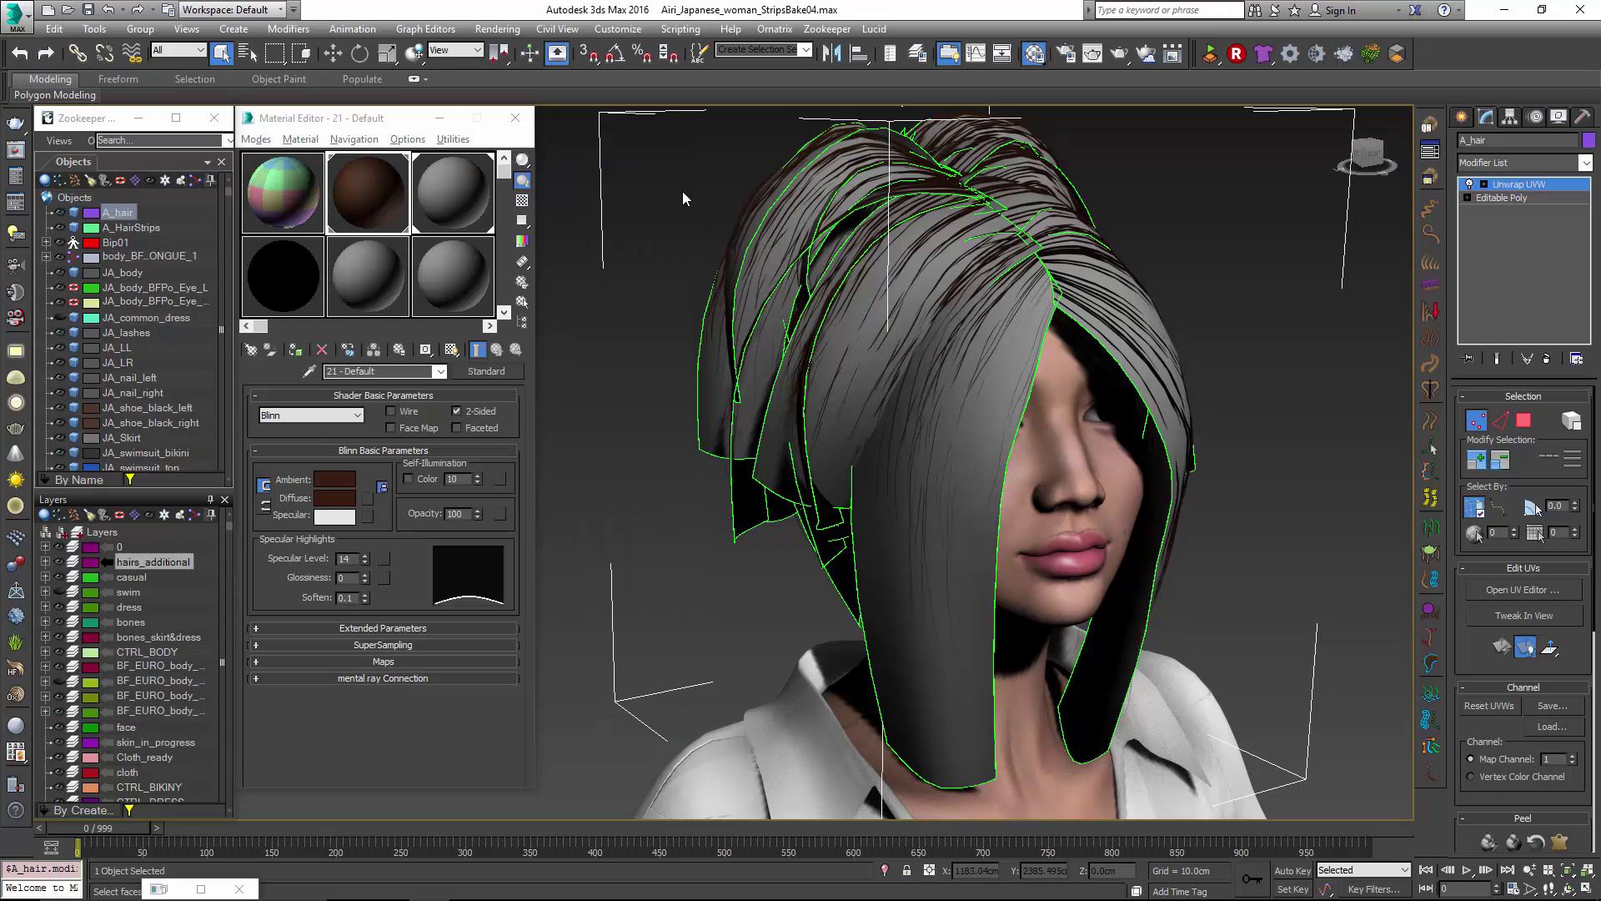
Check the separate strips of A_hair by element selection in a temporary Edit Poly modifier, and remove that modifier.
{"action": "left_click", "coordinate": [1528, 183]}
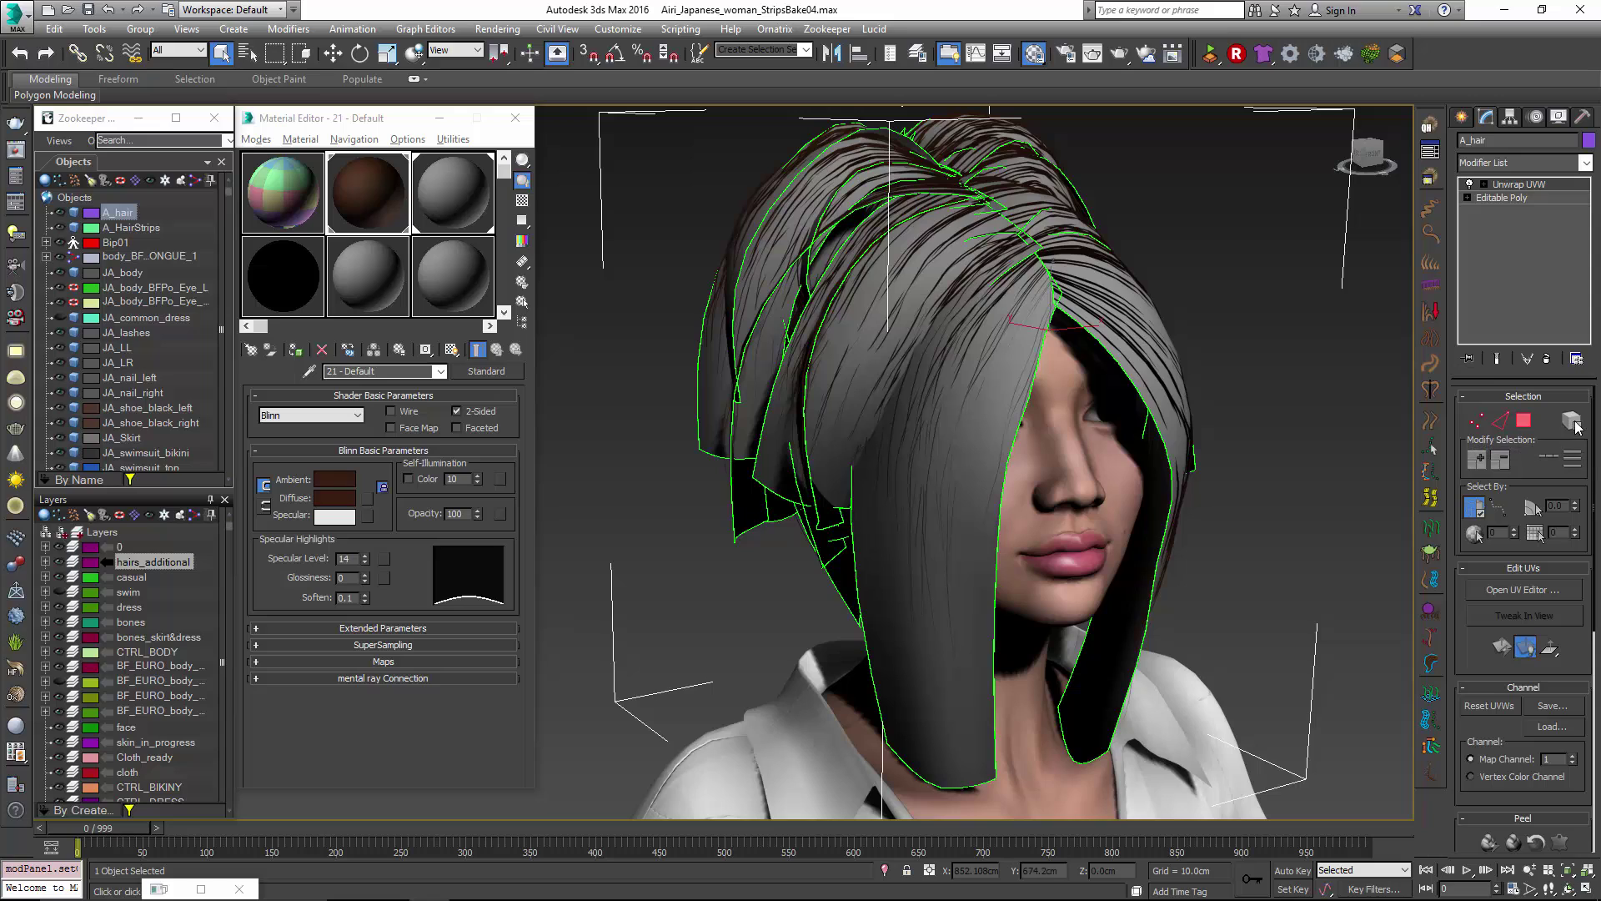
{"action": "left_click", "coordinate": [1524, 421]}
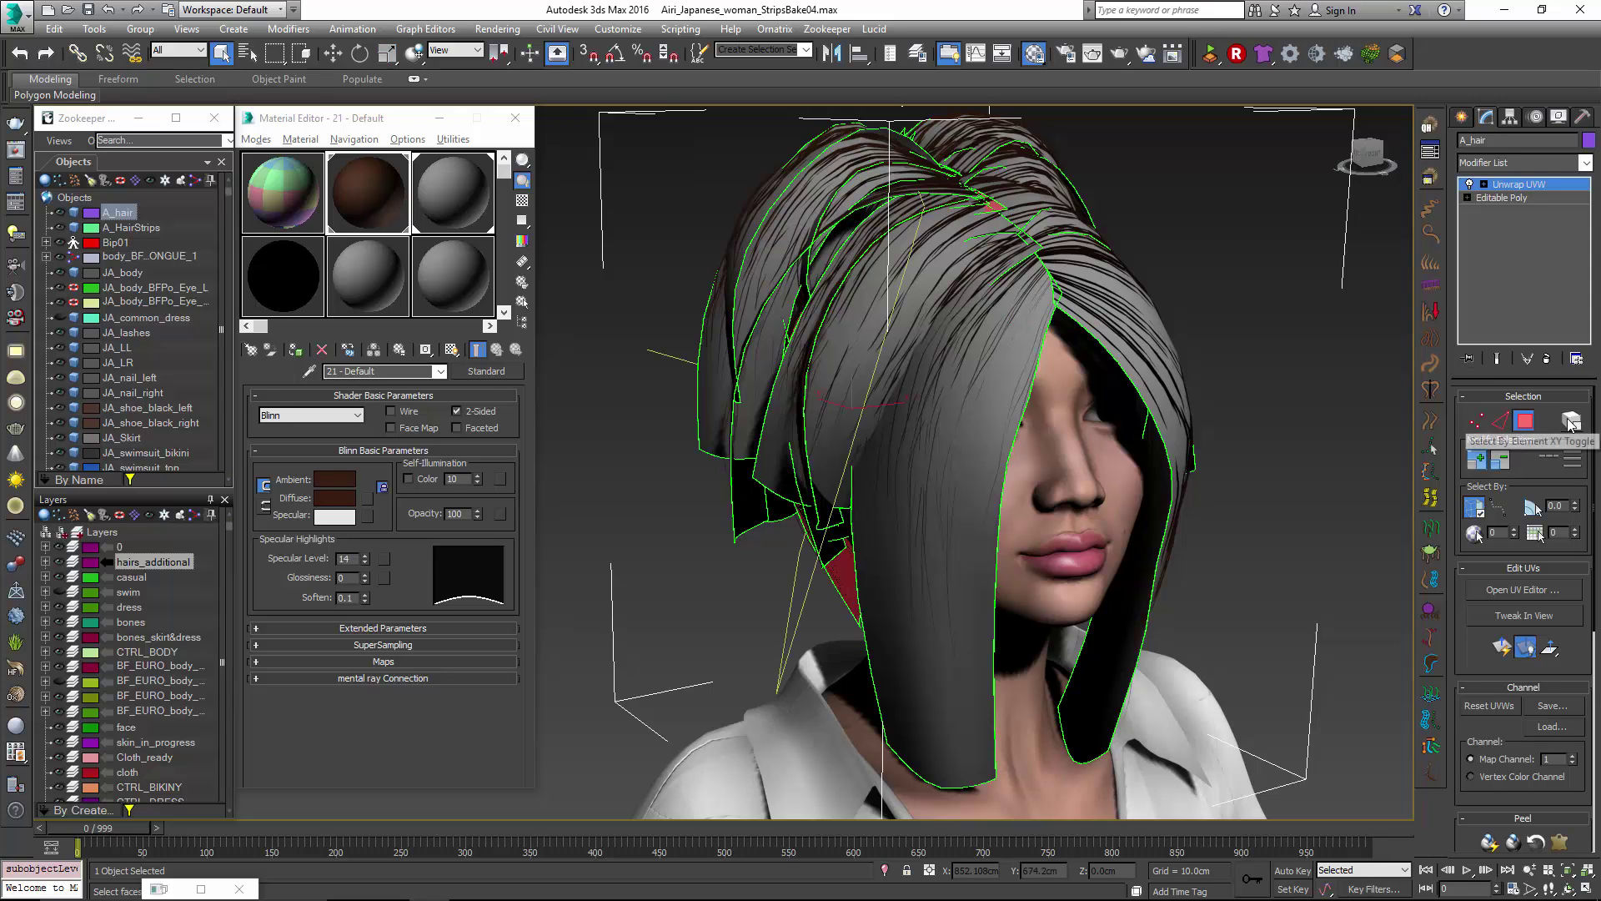
{"action": "left_click", "coordinate": [1516, 165]}
{"action": "left_click", "coordinate": [1491, 660]}
{"action": "key", "text": "4"}
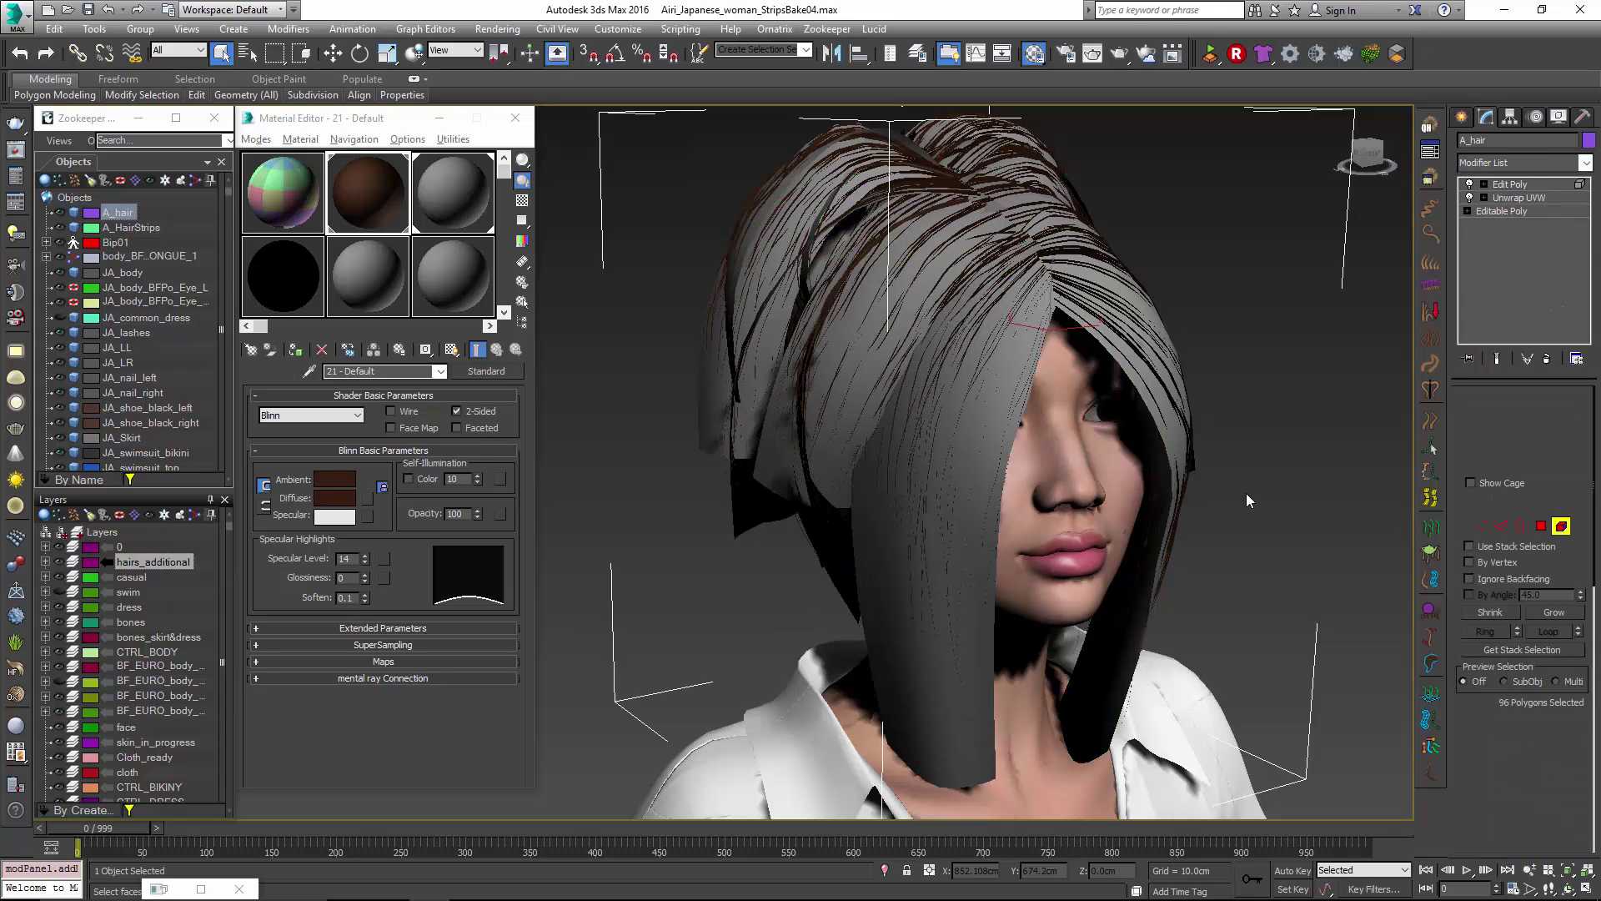
{"action": "left_click", "coordinate": [983, 463]}
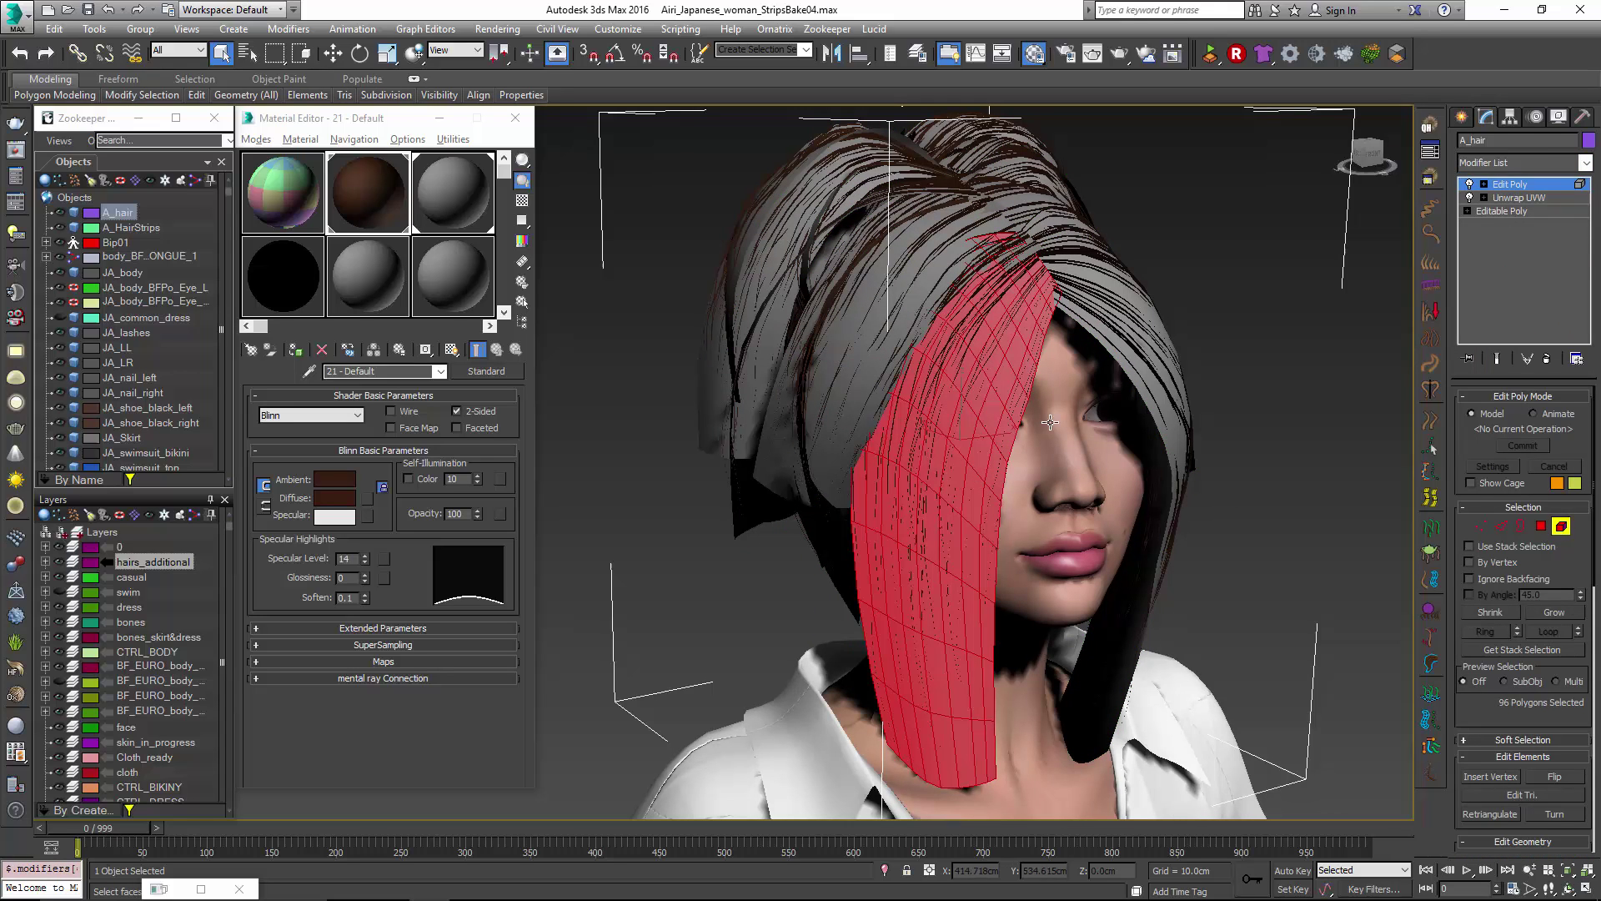
{"action": "left_click", "coordinate": [1119, 356]}
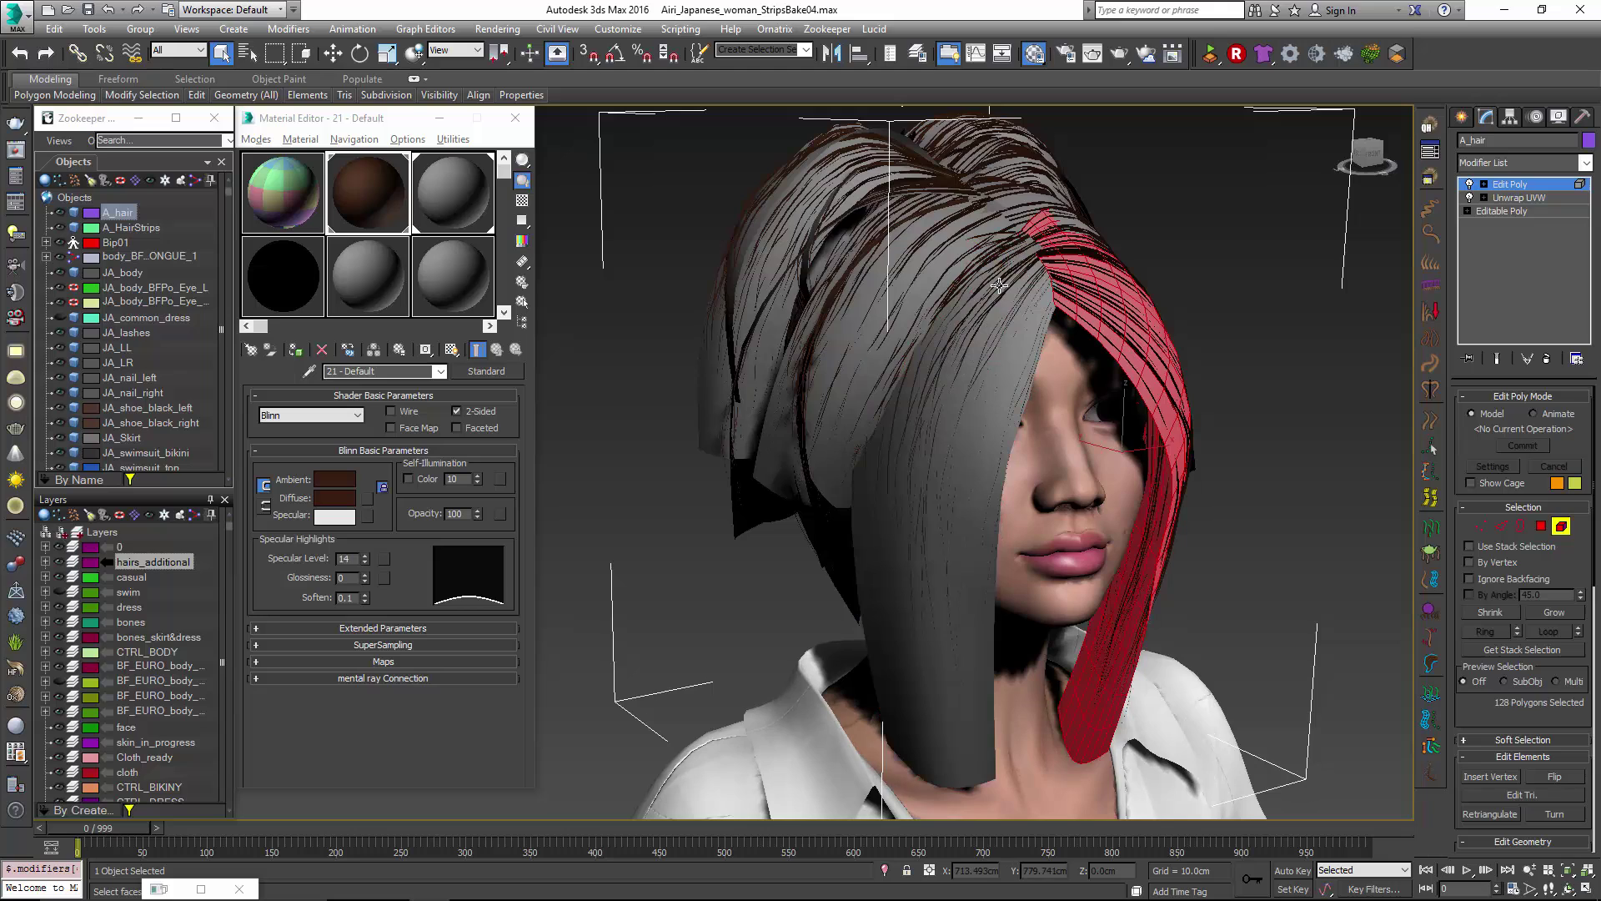
{"action": "left_click", "coordinate": [928, 270]}
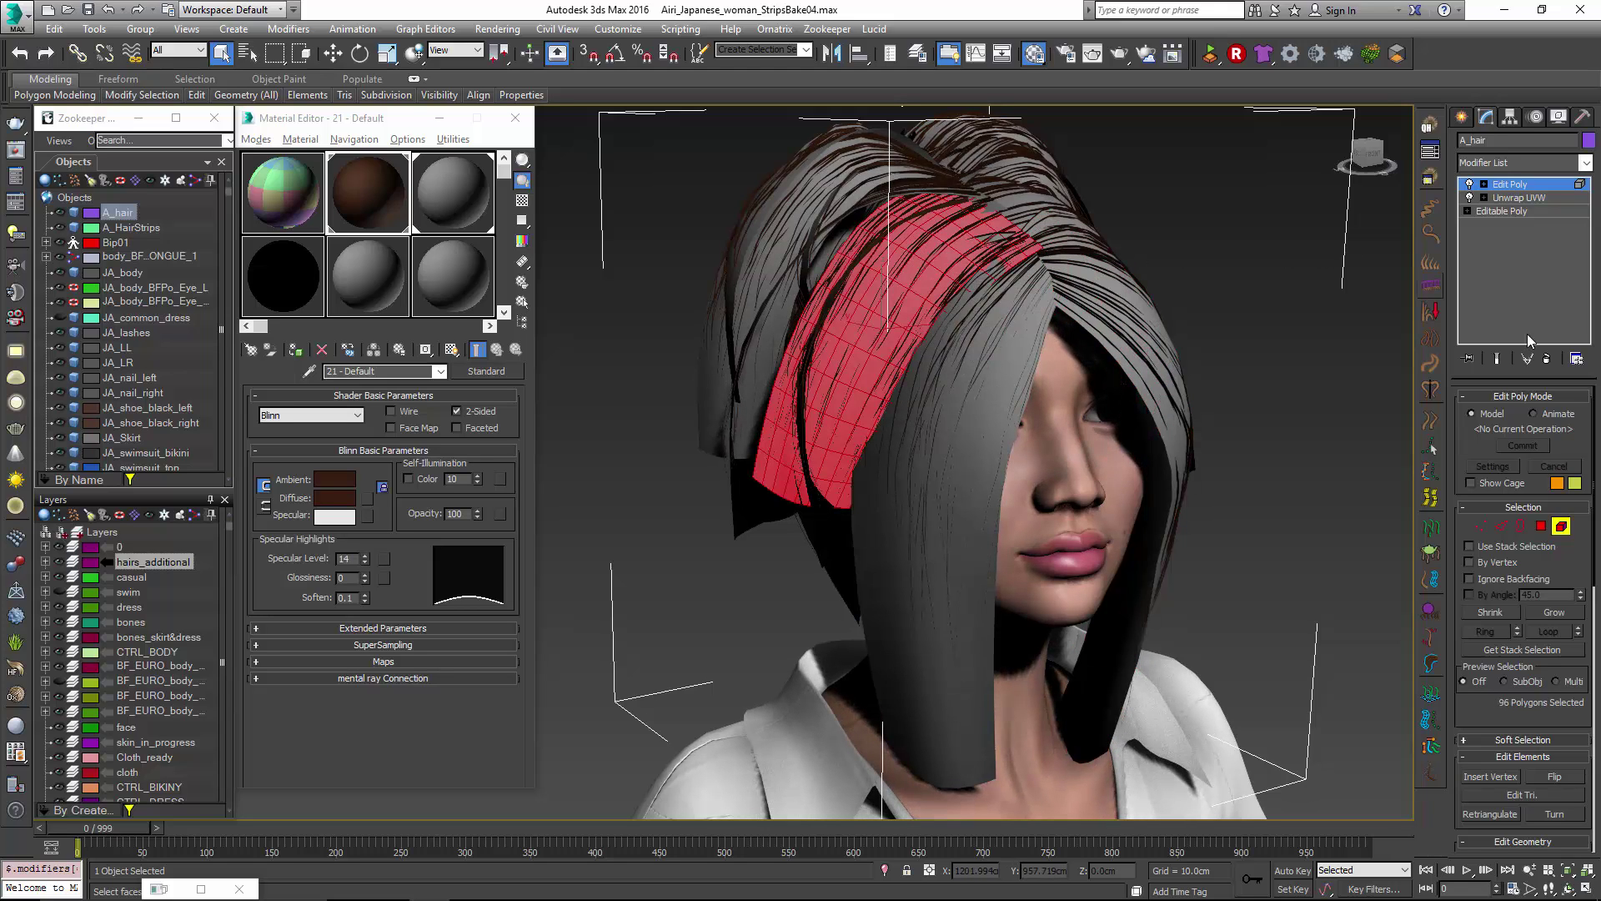
{"action": "left_click", "coordinate": [1547, 359]}
{"action": "left_click", "coordinate": [1526, 184]}
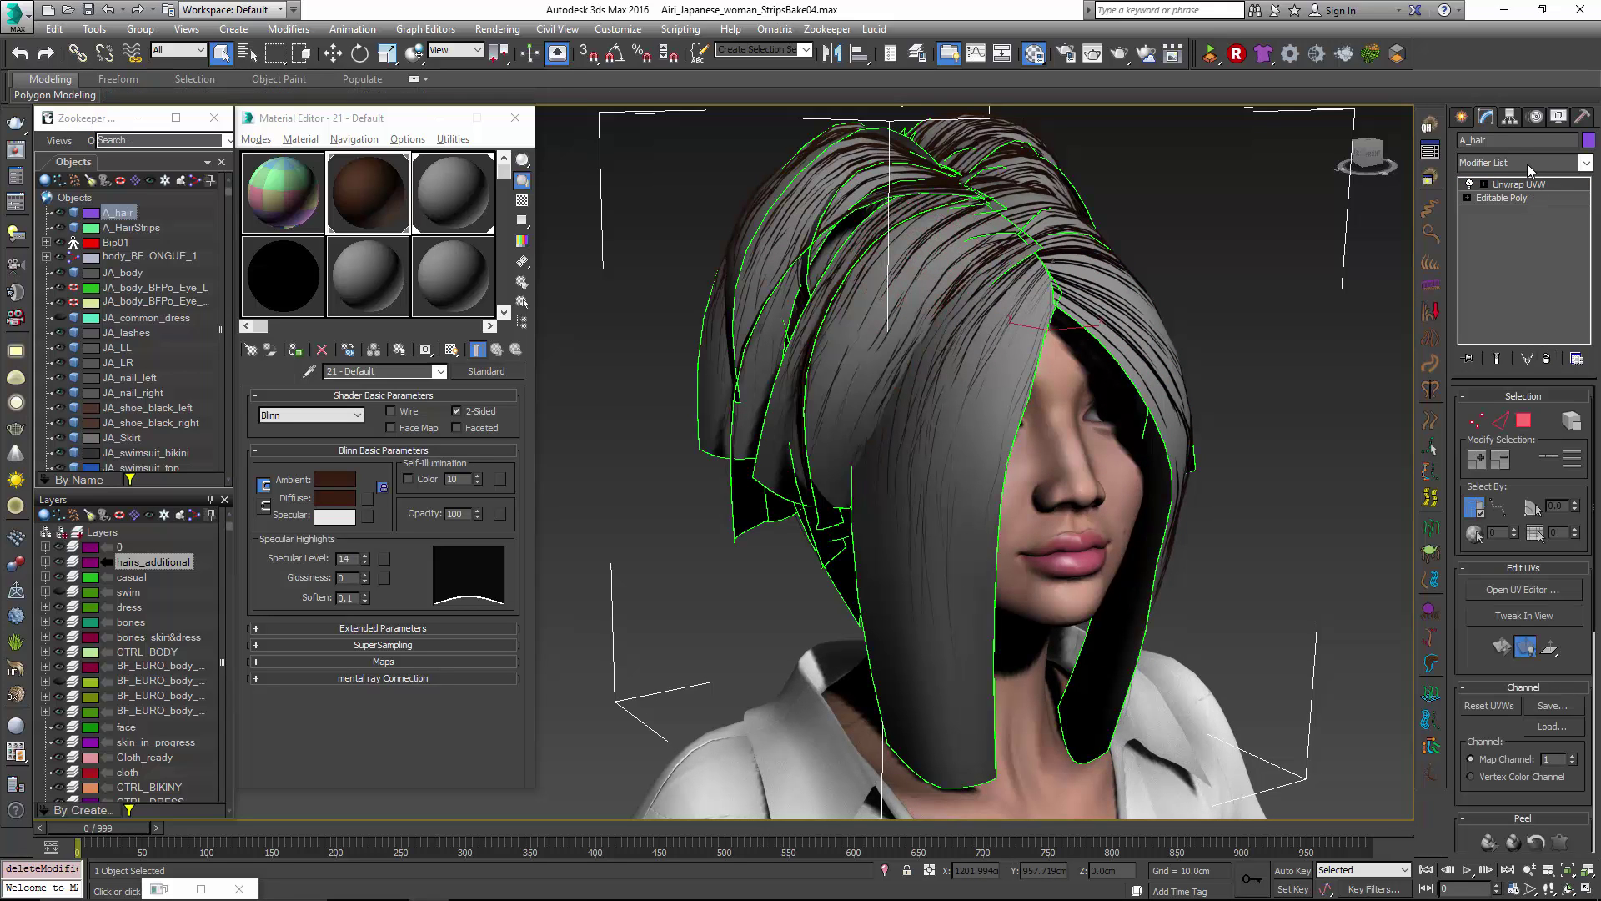
Add a MaterialByElement modifier to A_hair above Unwrap UVW.
{"action": "left_click", "coordinate": [1527, 163]}
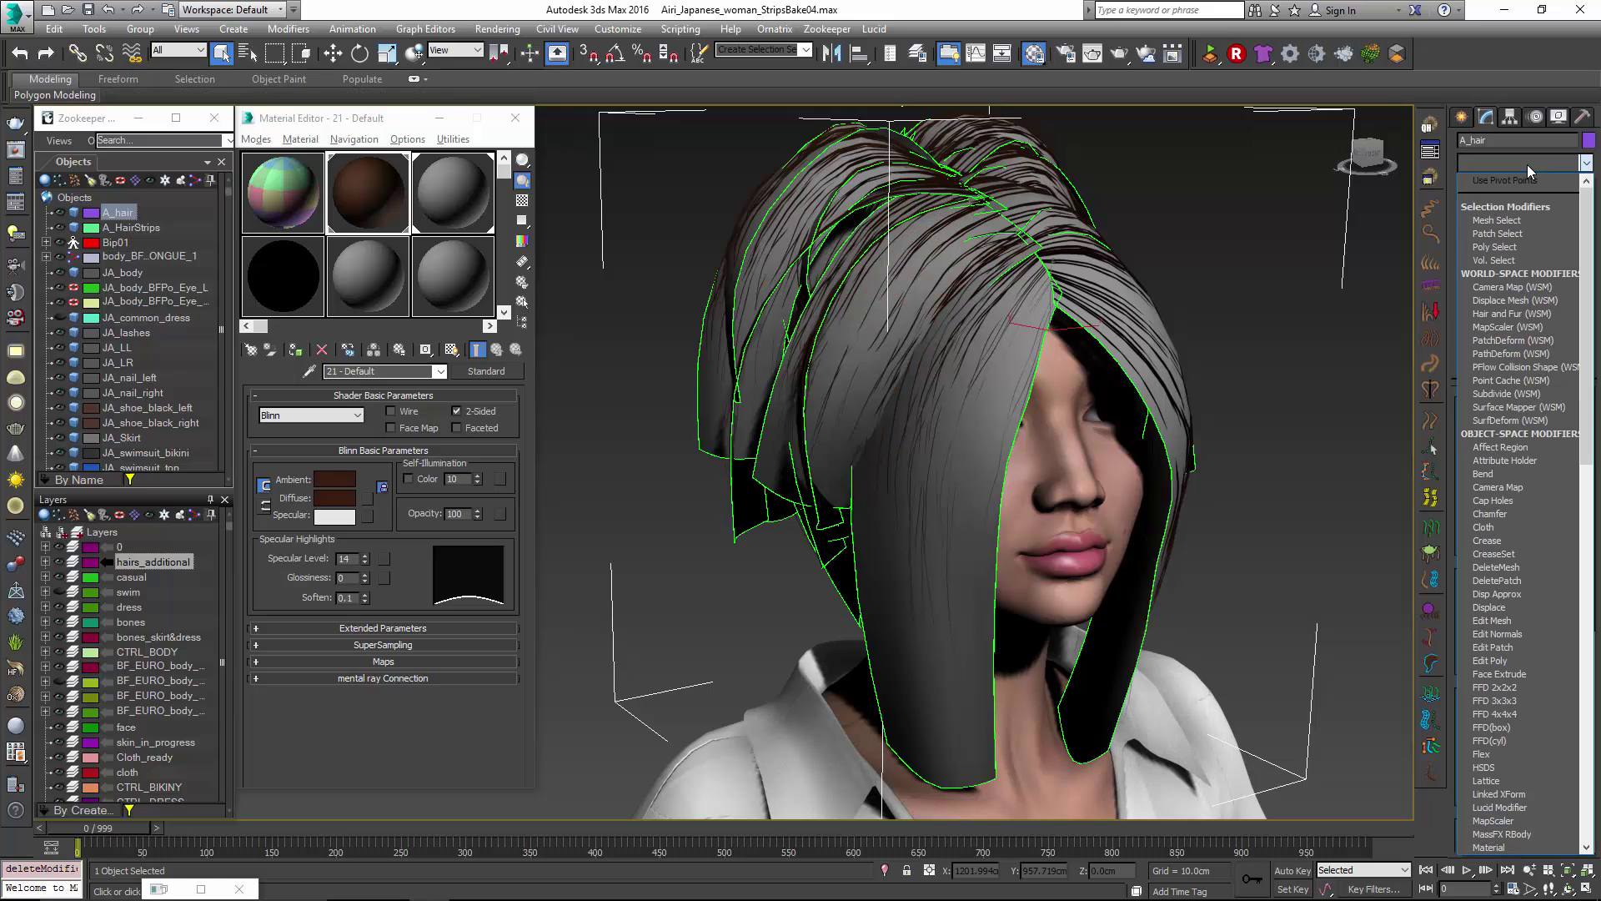
{"action": "type", "text": "ma"}
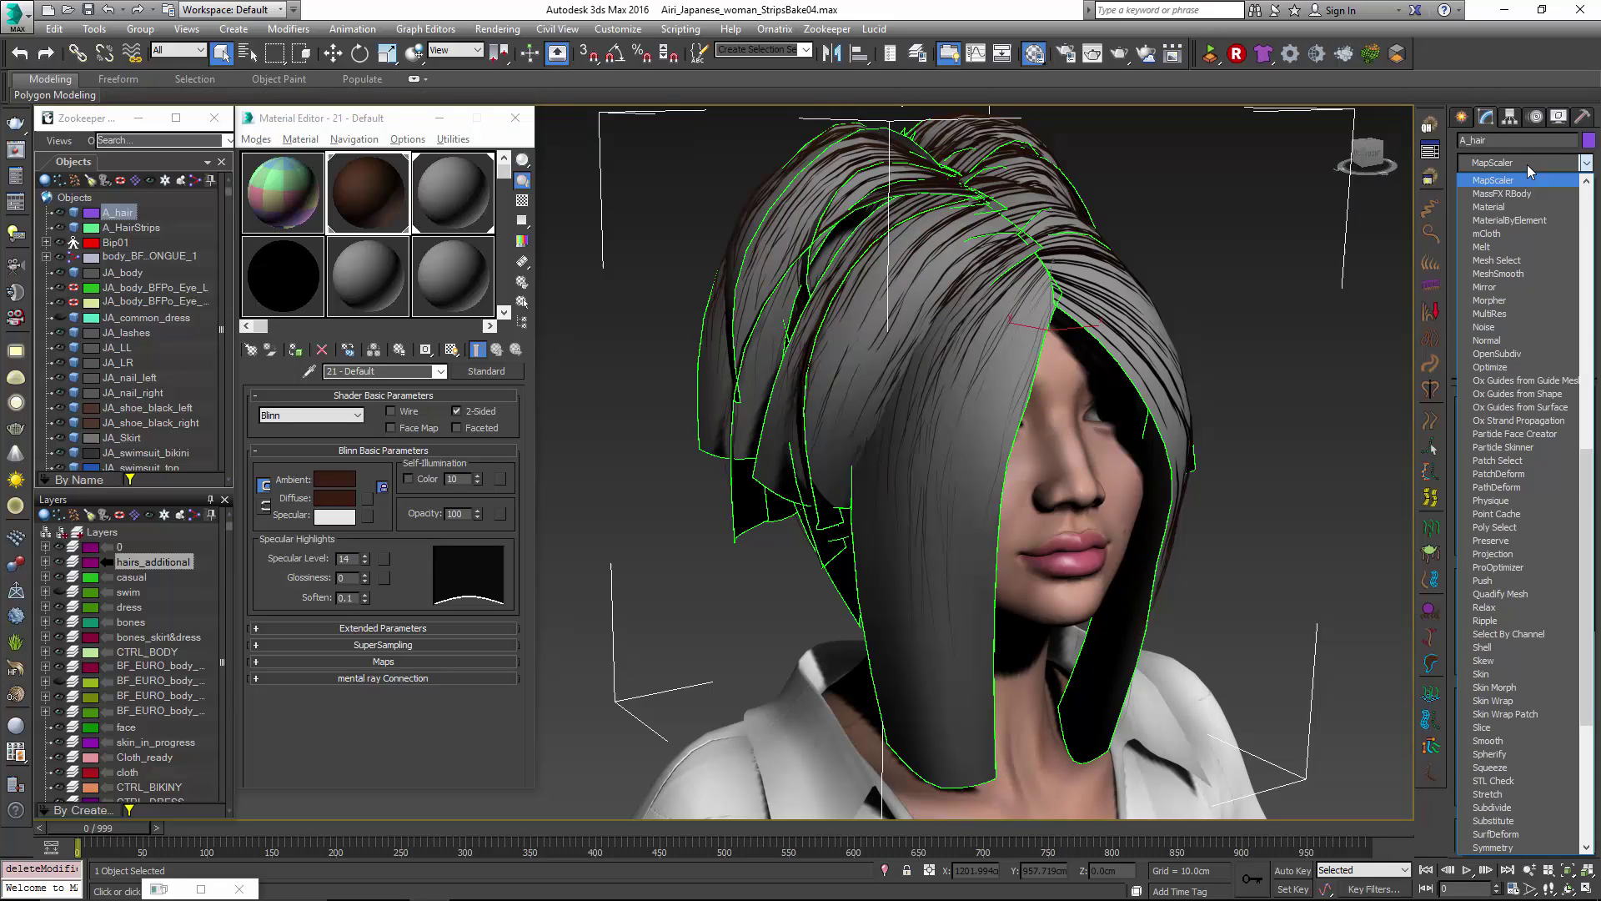
{"action": "left_click", "coordinate": [1525, 222]}
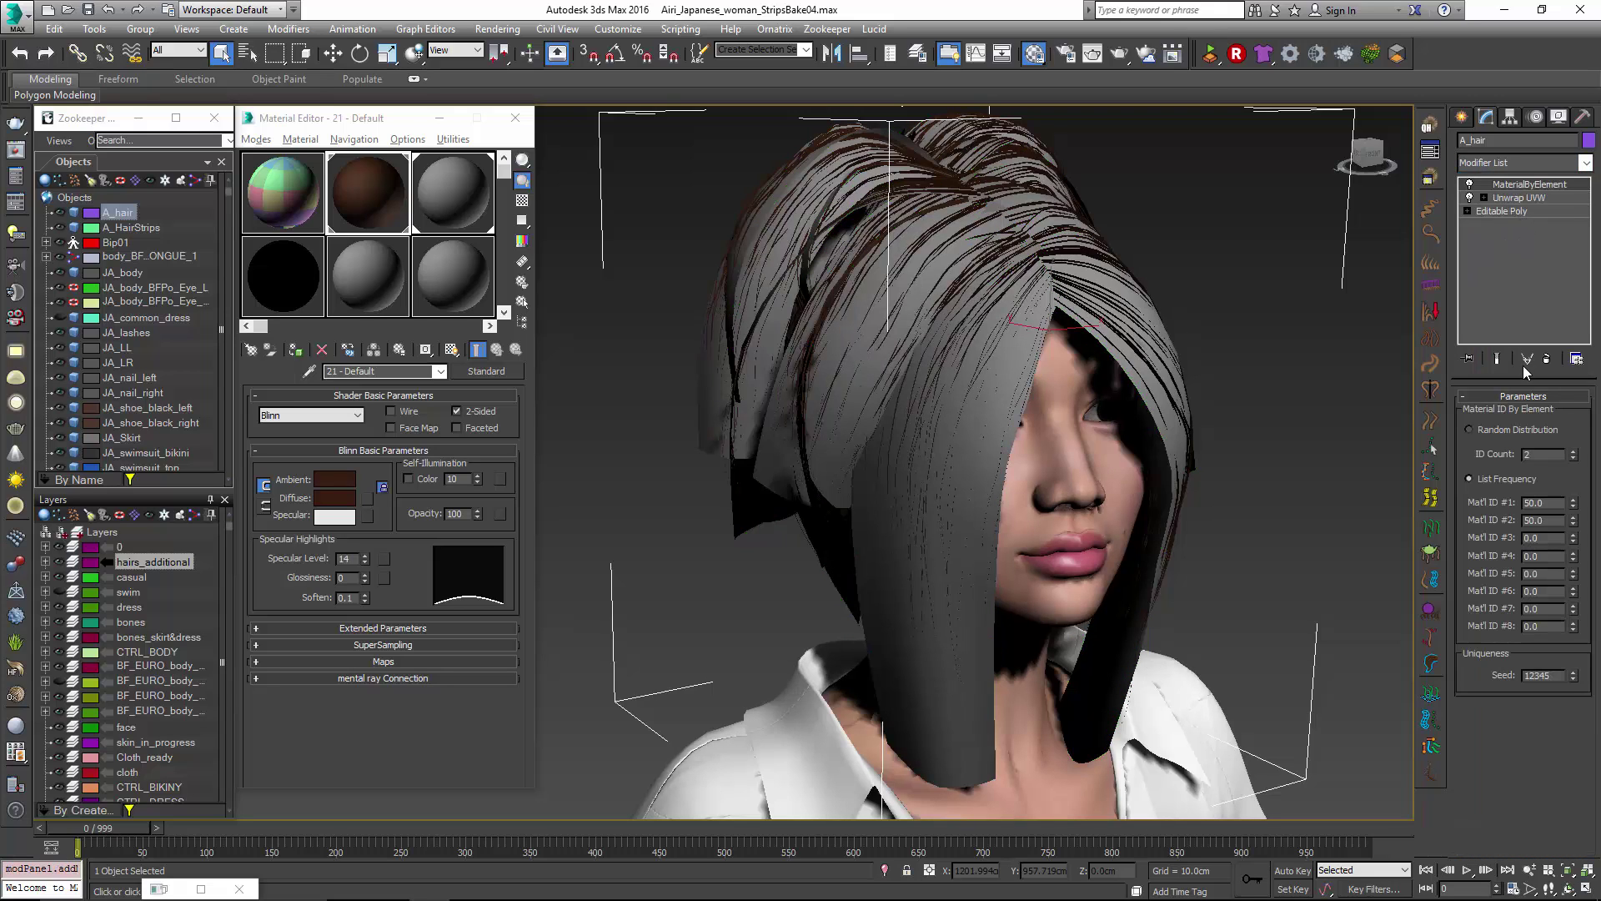
Switch MaterialByElement to Random Distribution with the maximum ID count of 65535.
{"action": "left_click", "coordinate": [1523, 432]}
{"action": "left_click_drag", "start_coordinate": [1514, 454], "coordinate": [1500, 460]}
{"action": "type", "text": "10"}
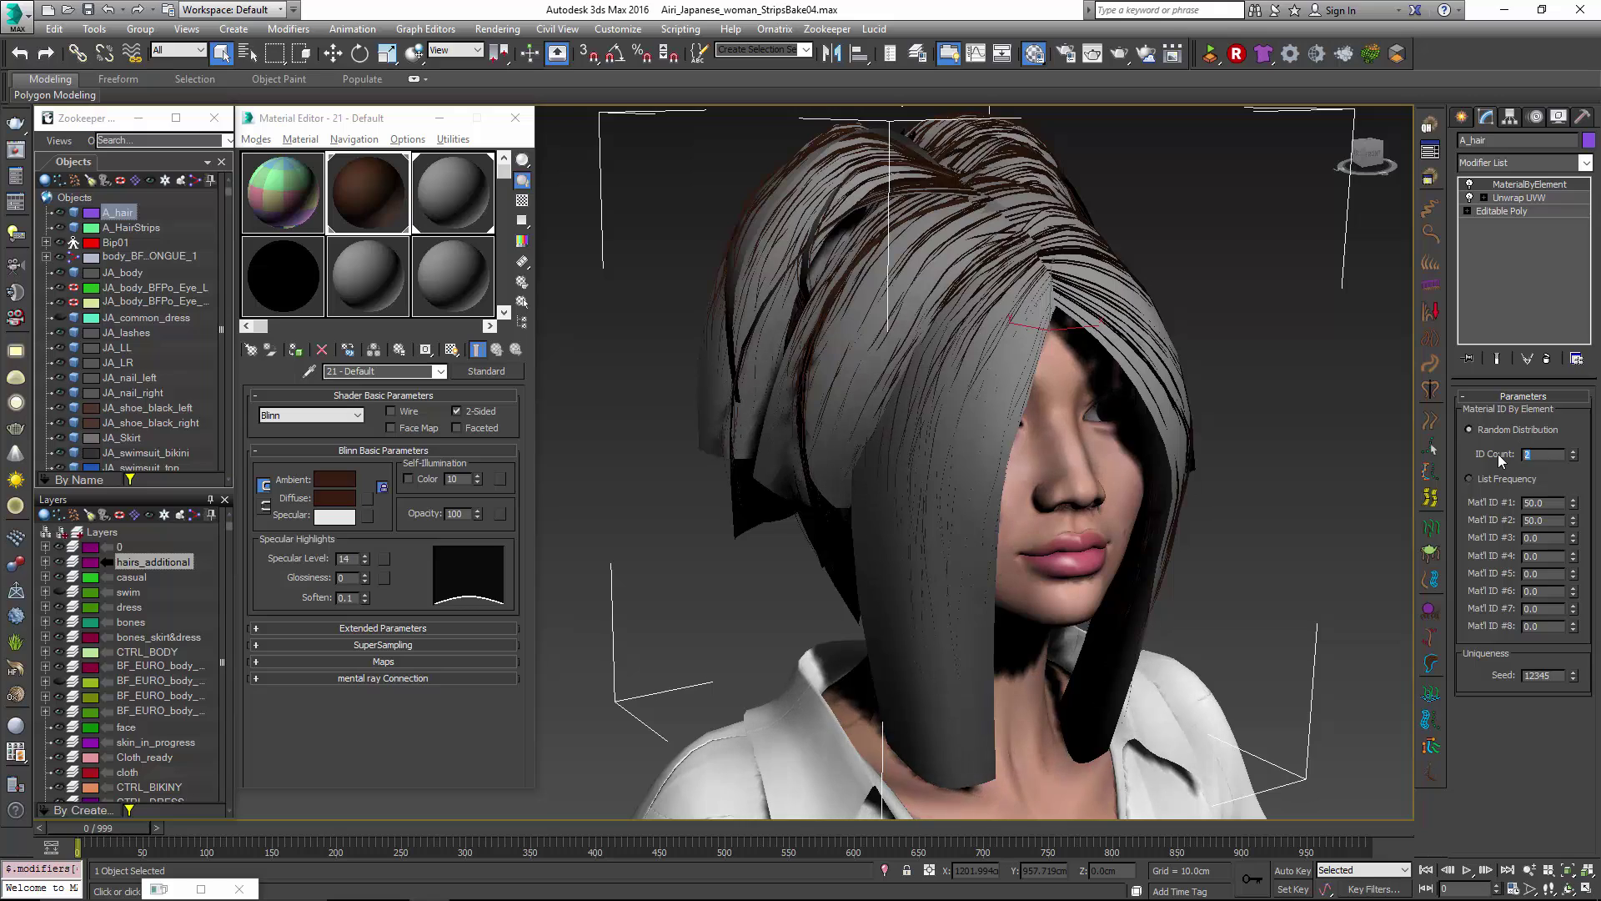
{"action": "type", "text": "0000"}
{"action": "key", "text": "Tab"}
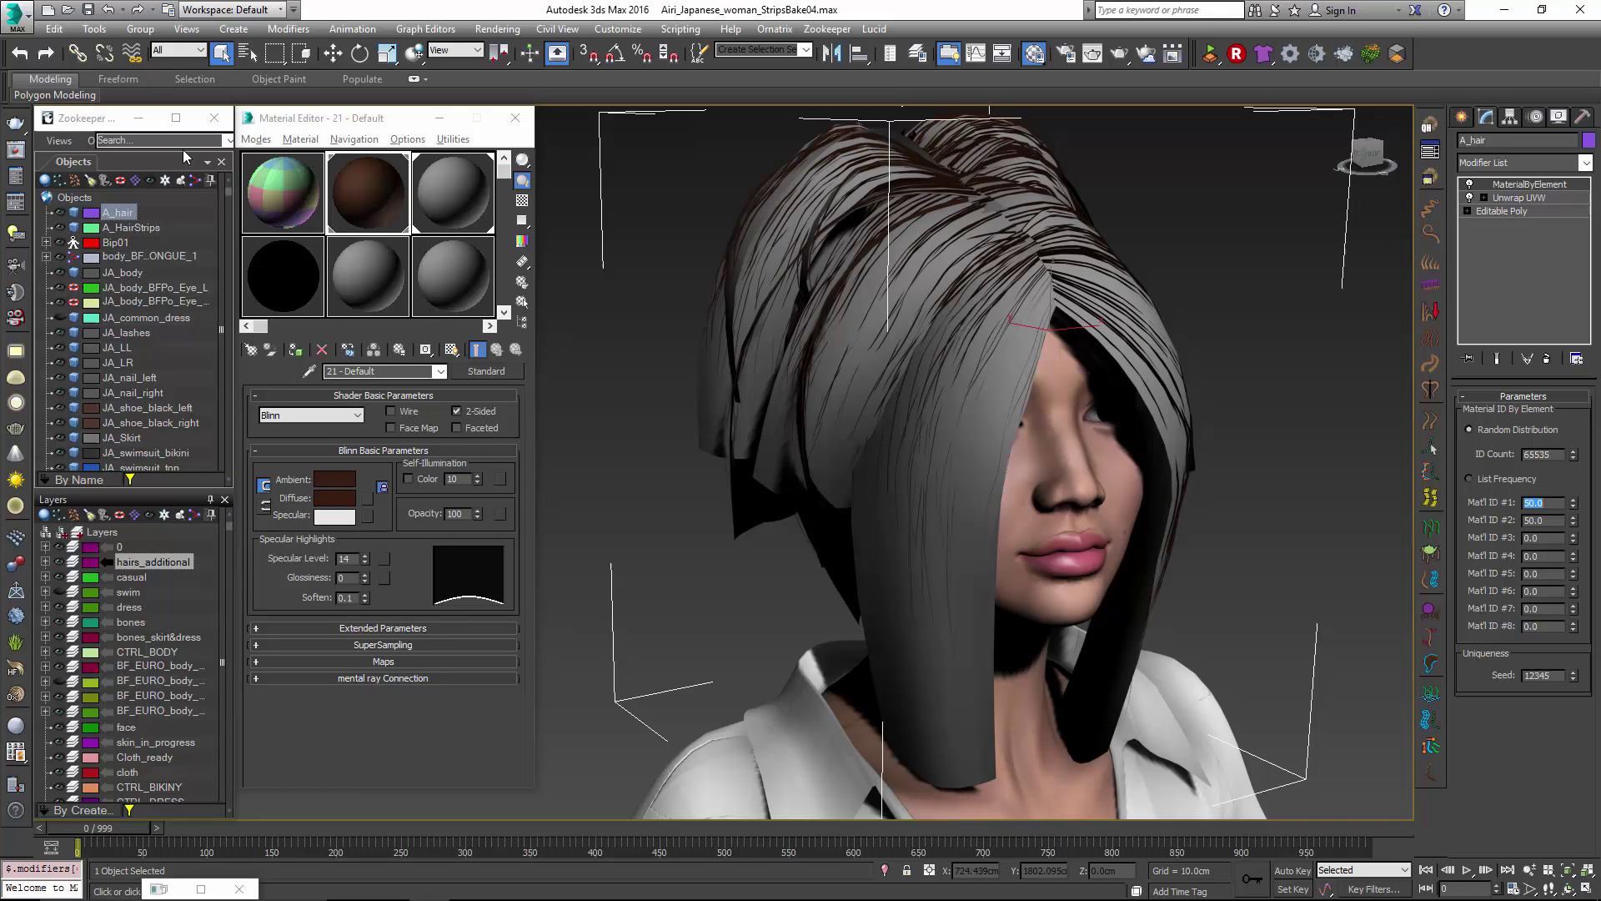
Assign the ten-colour Multi/Sub-Object material 20 - Default to the A_hair mesh and check the coloured strips.
{"action": "left_click", "coordinate": [297, 190]}
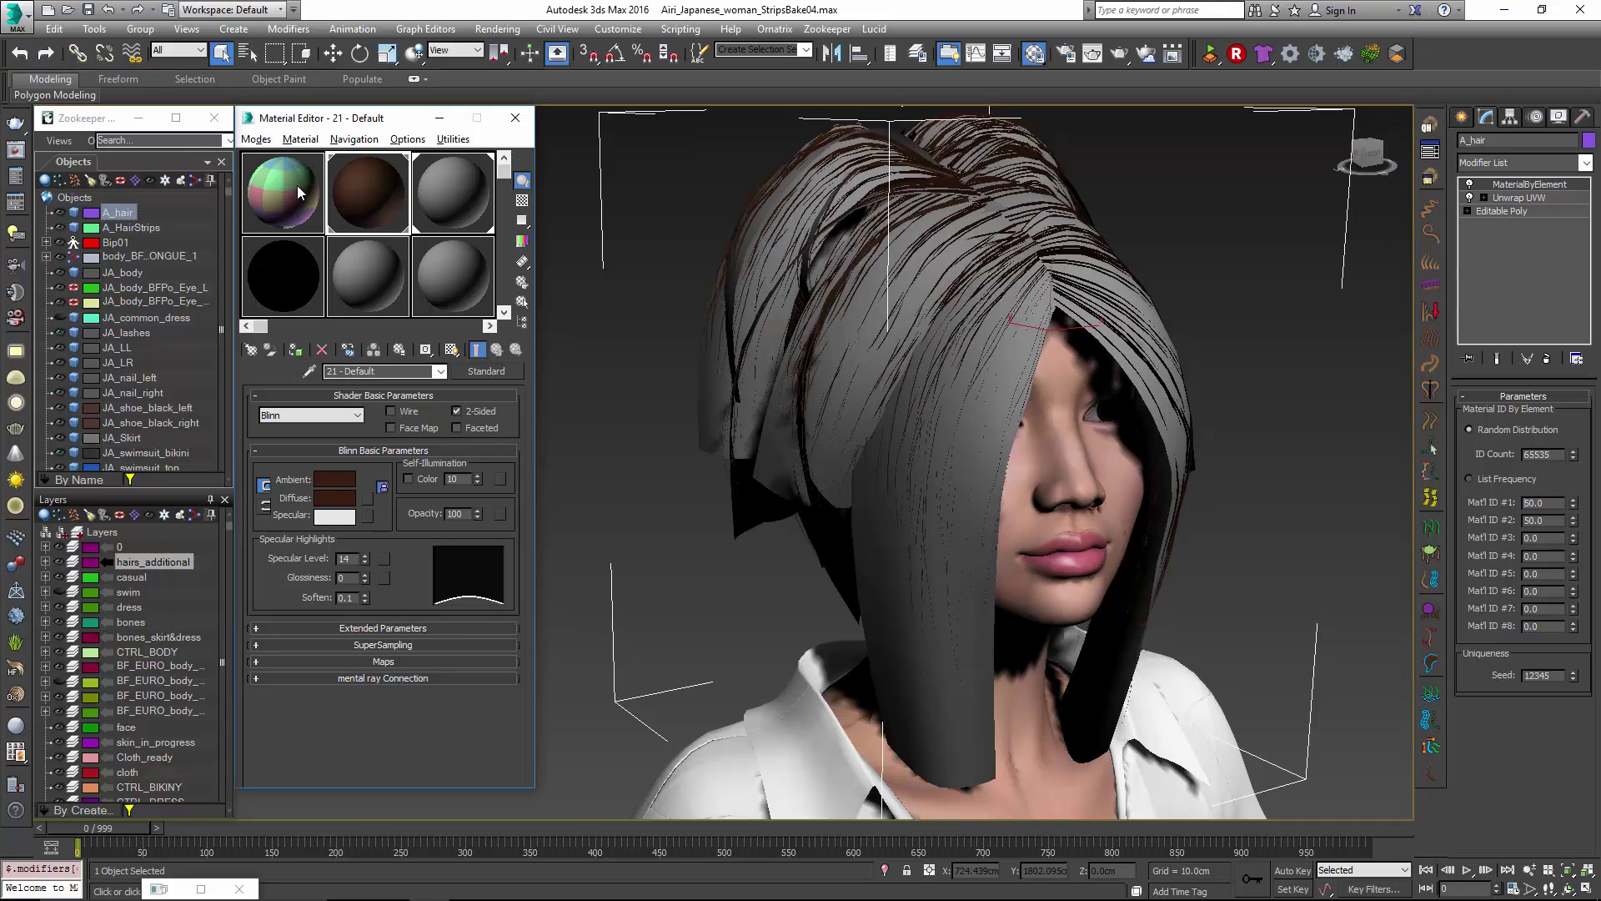
{"action": "left_click", "coordinate": [296, 350]}
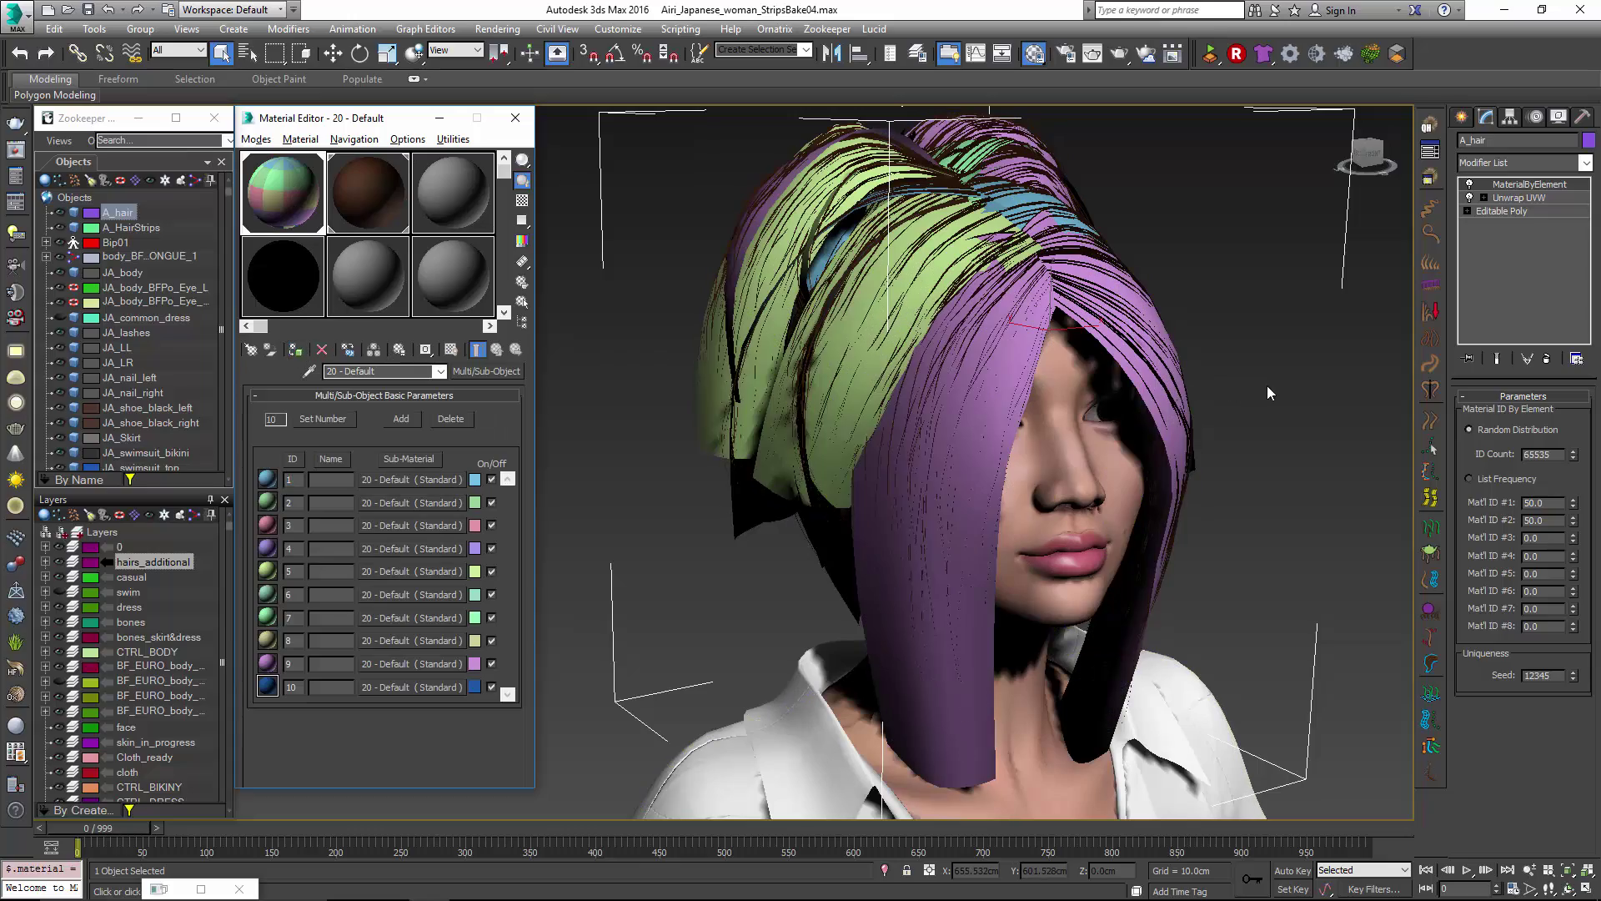
{"action": "middle_click_drag", "start_coordinate": [1260, 385], "coordinate": [1196, 383], "text": "alt"}
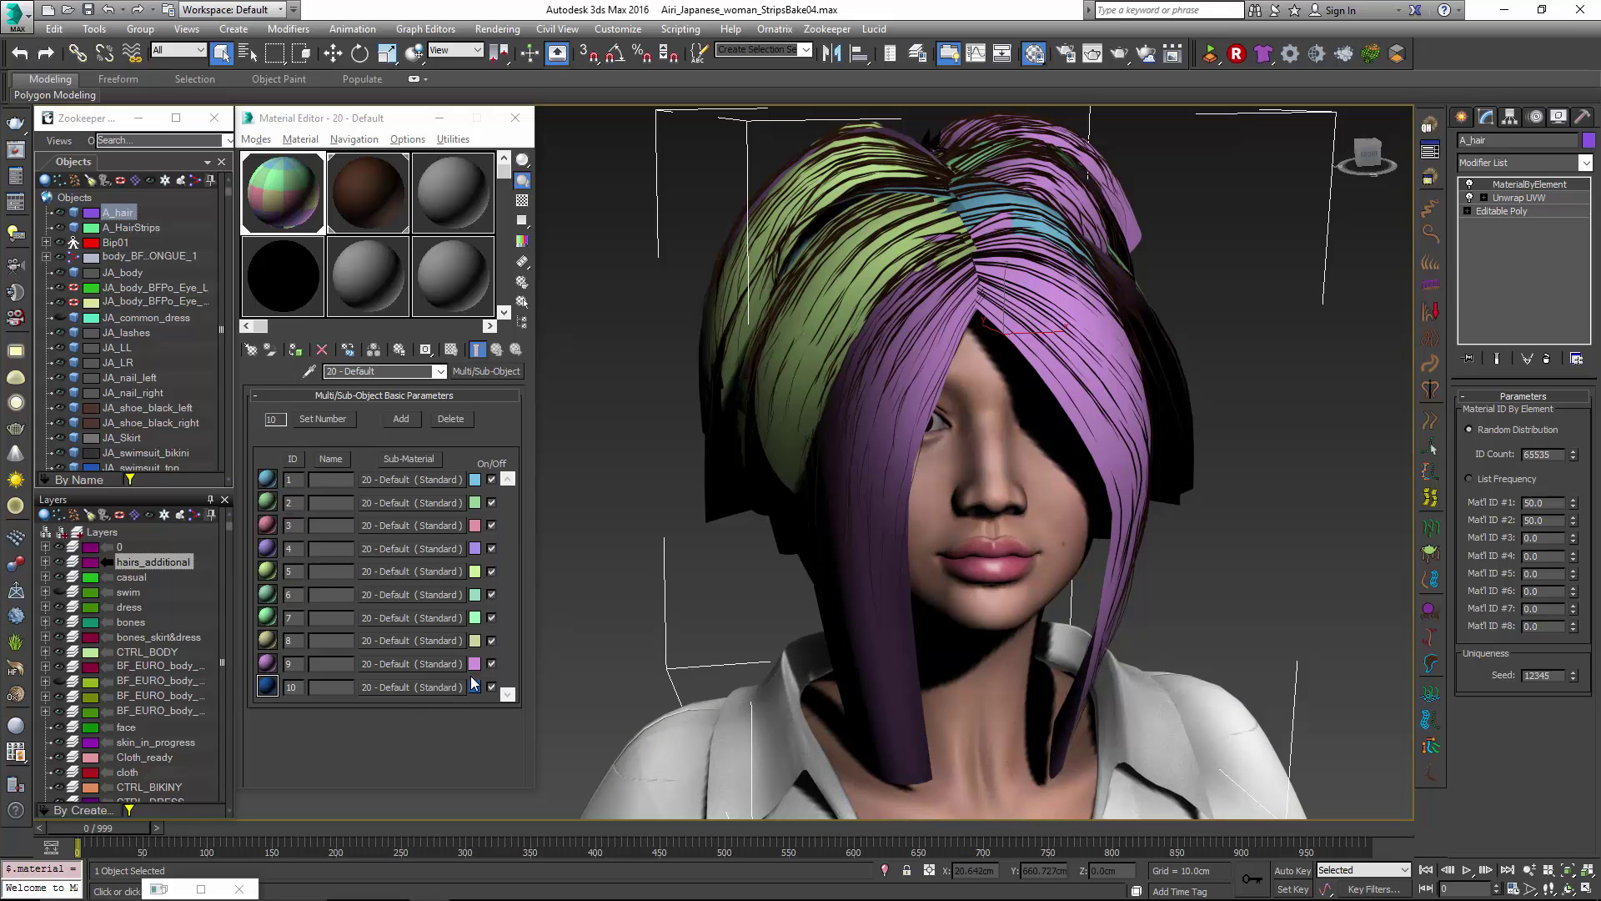
Add an Edit Poly modifier above MaterialByElement on A_hair and check the material IDs of the two front strips by element selection.
{"action": "middle_click_drag", "start_coordinate": [1309, 358], "coordinate": [1368, 351], "text": "alt"}
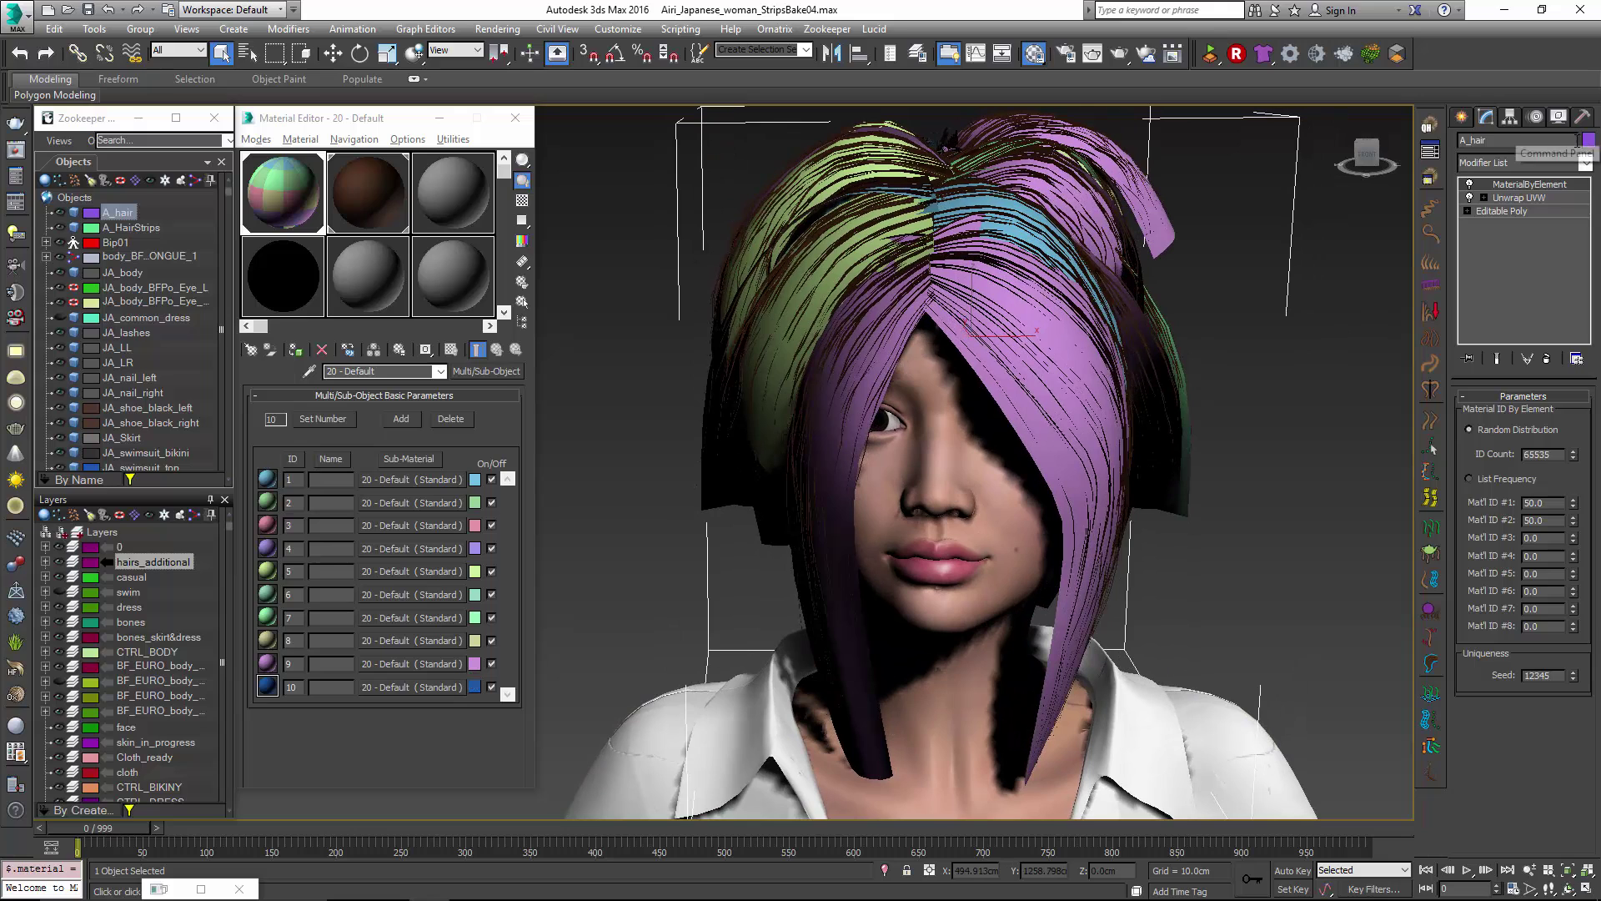
{"action": "left_click", "coordinate": [1566, 163]}
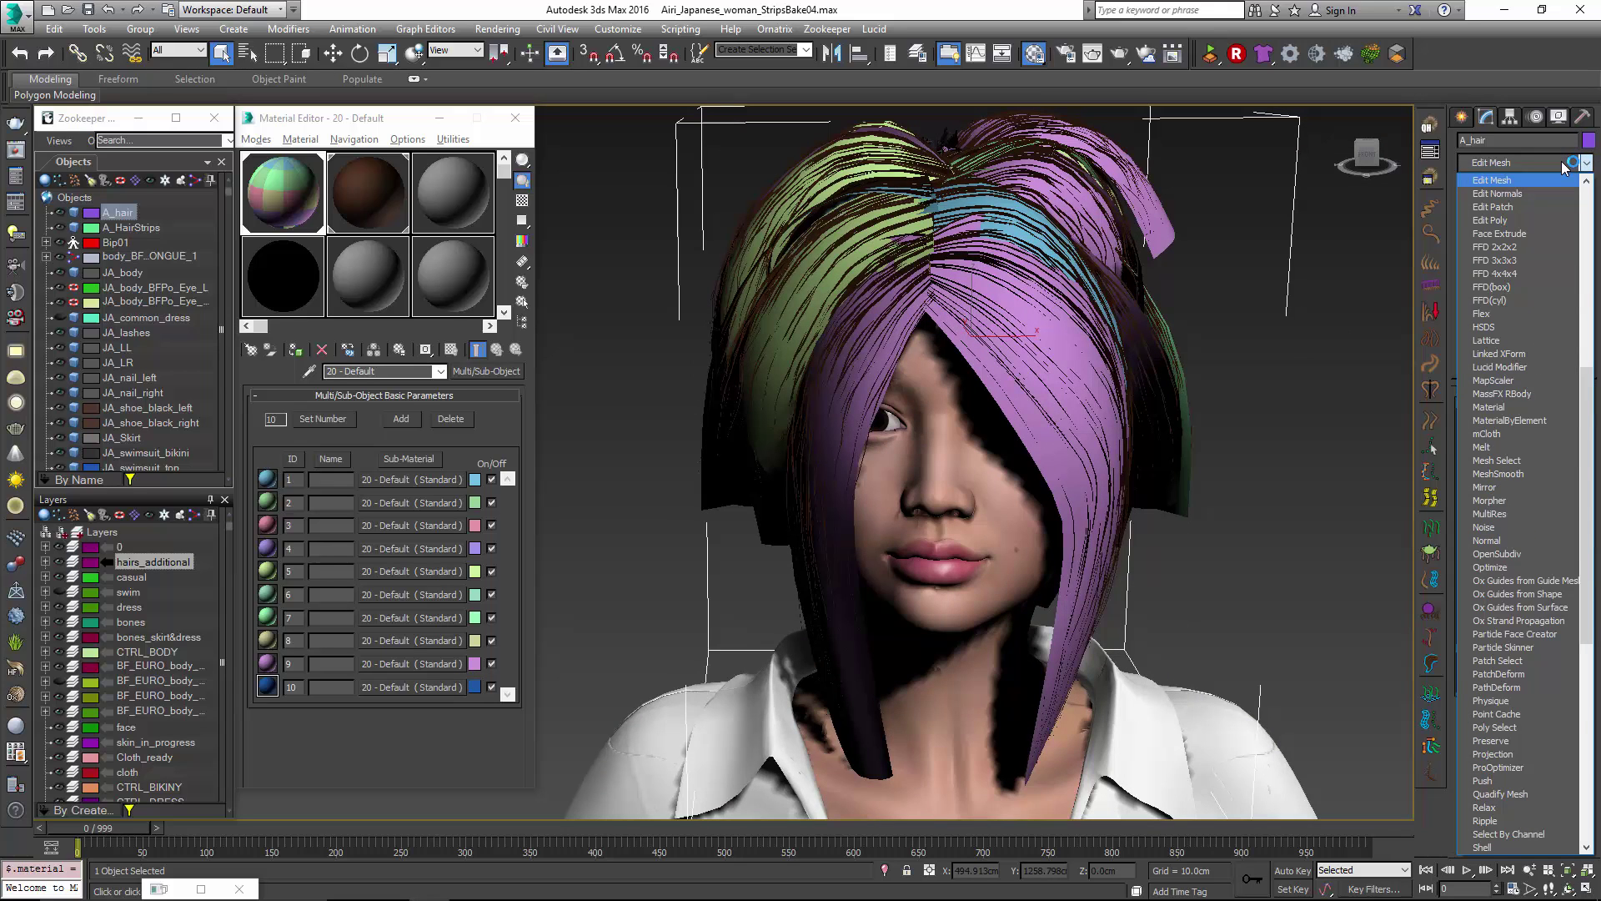
{"action": "left_click", "coordinate": [1502, 220]}
{"action": "left_click", "coordinate": [1560, 526]}
{"action": "left_click", "coordinate": [1097, 427]}
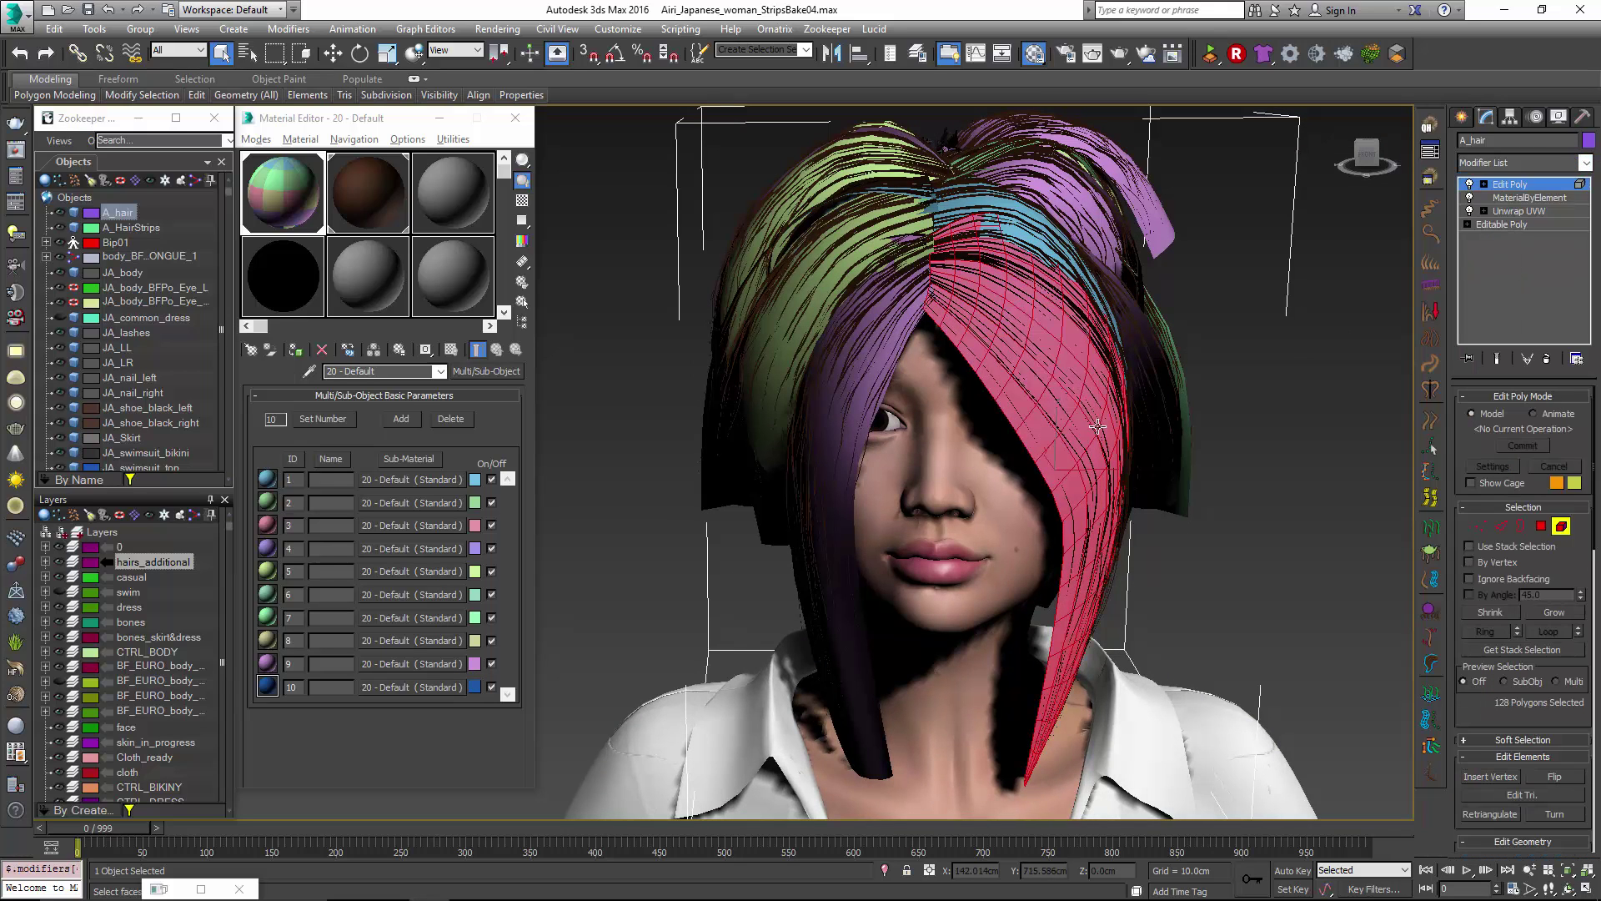
{"action": "scroll", "coordinate": [1471, 599], "scroll_direction": "down", "scroll_amount": 10}
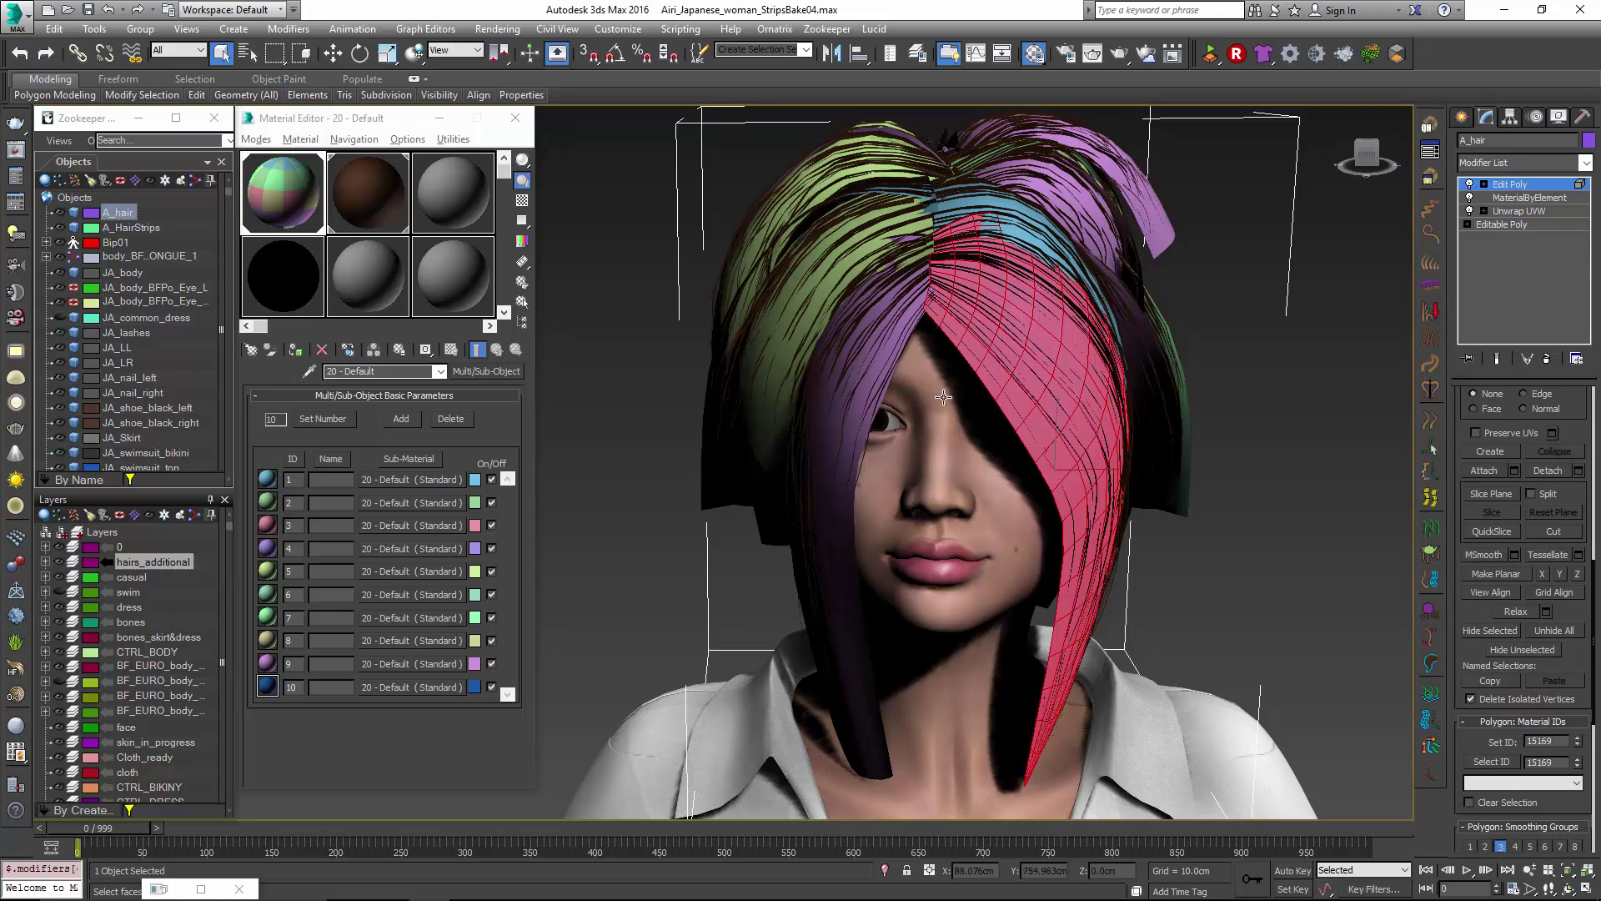
{"action": "left_click", "coordinate": [876, 373]}
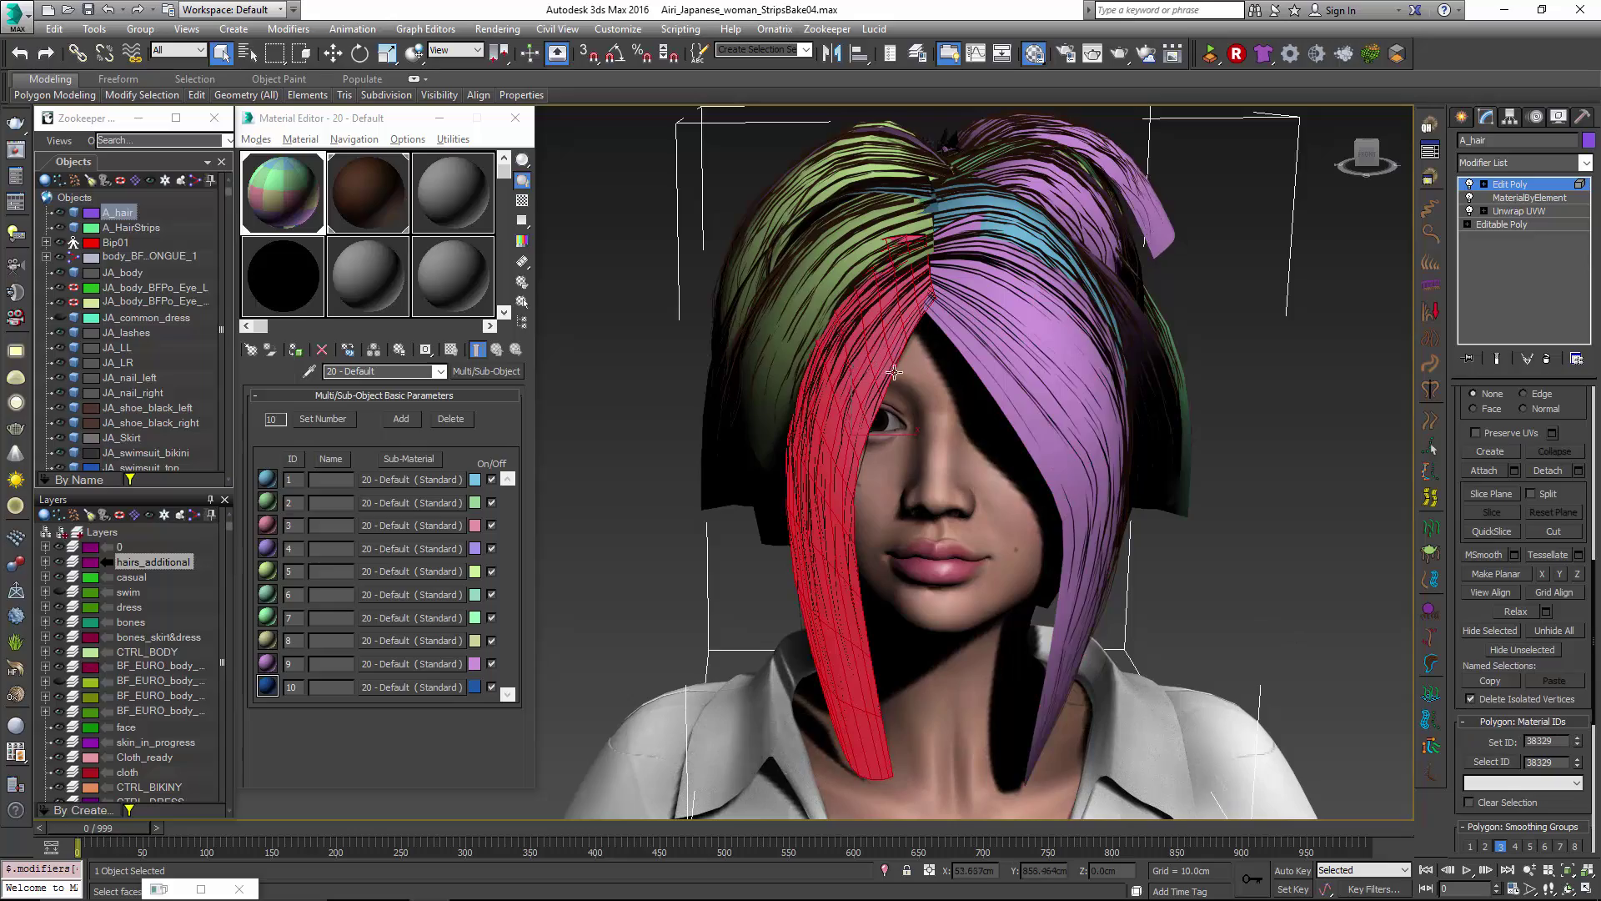
{"action": "left_click", "coordinate": [1028, 367]}
{"action": "middle_click_drag", "start_coordinate": [1216, 409], "coordinate": [1151, 407], "text": "alt"}
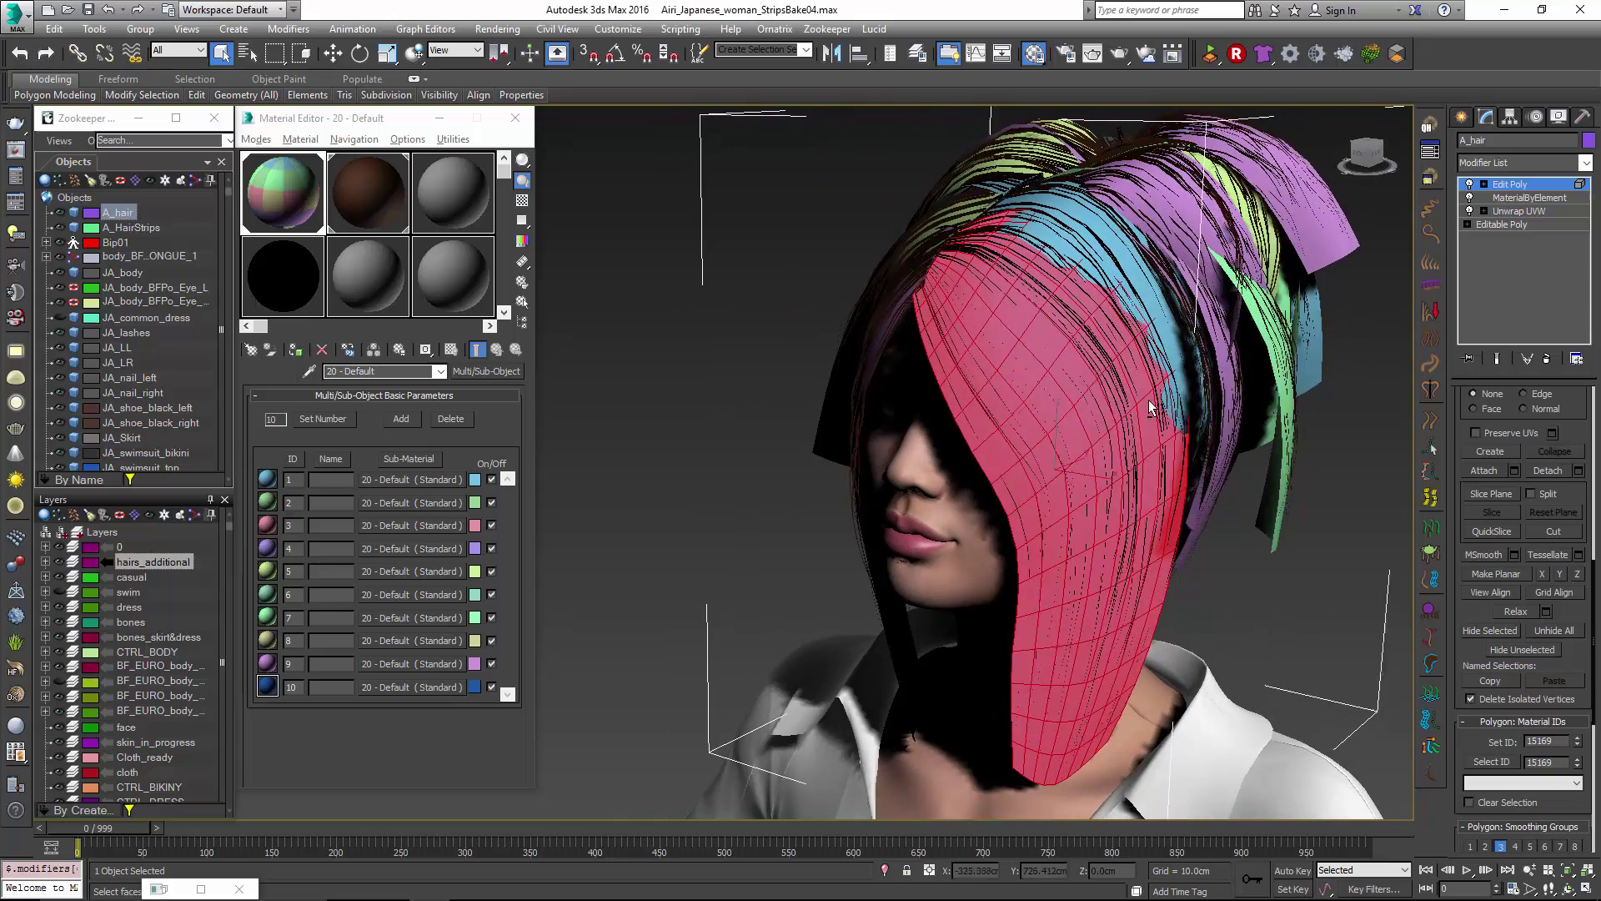
Leave element selection, then collapse the A_hair modifier stack down from Edit Poly.
{"action": "left_click", "coordinate": [1527, 185]}
{"action": "middle_click_drag", "start_coordinate": [751, 373], "coordinate": [727, 430], "text": "alt"}
{"action": "left_click", "coordinate": [731, 387]}
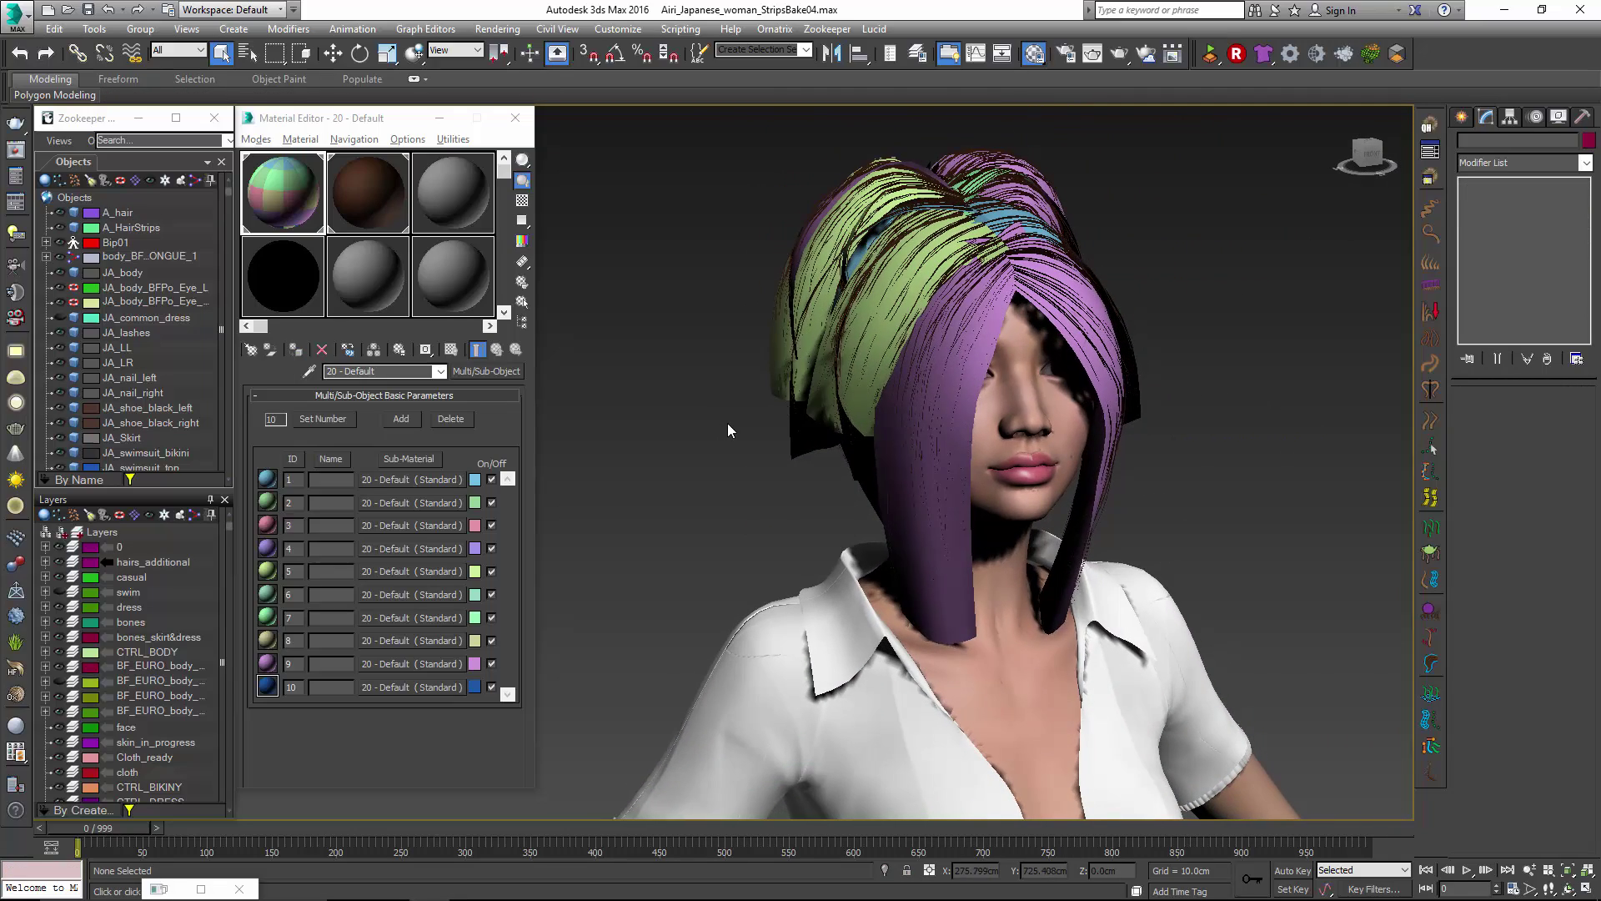
{"action": "left_click", "coordinate": [941, 472]}
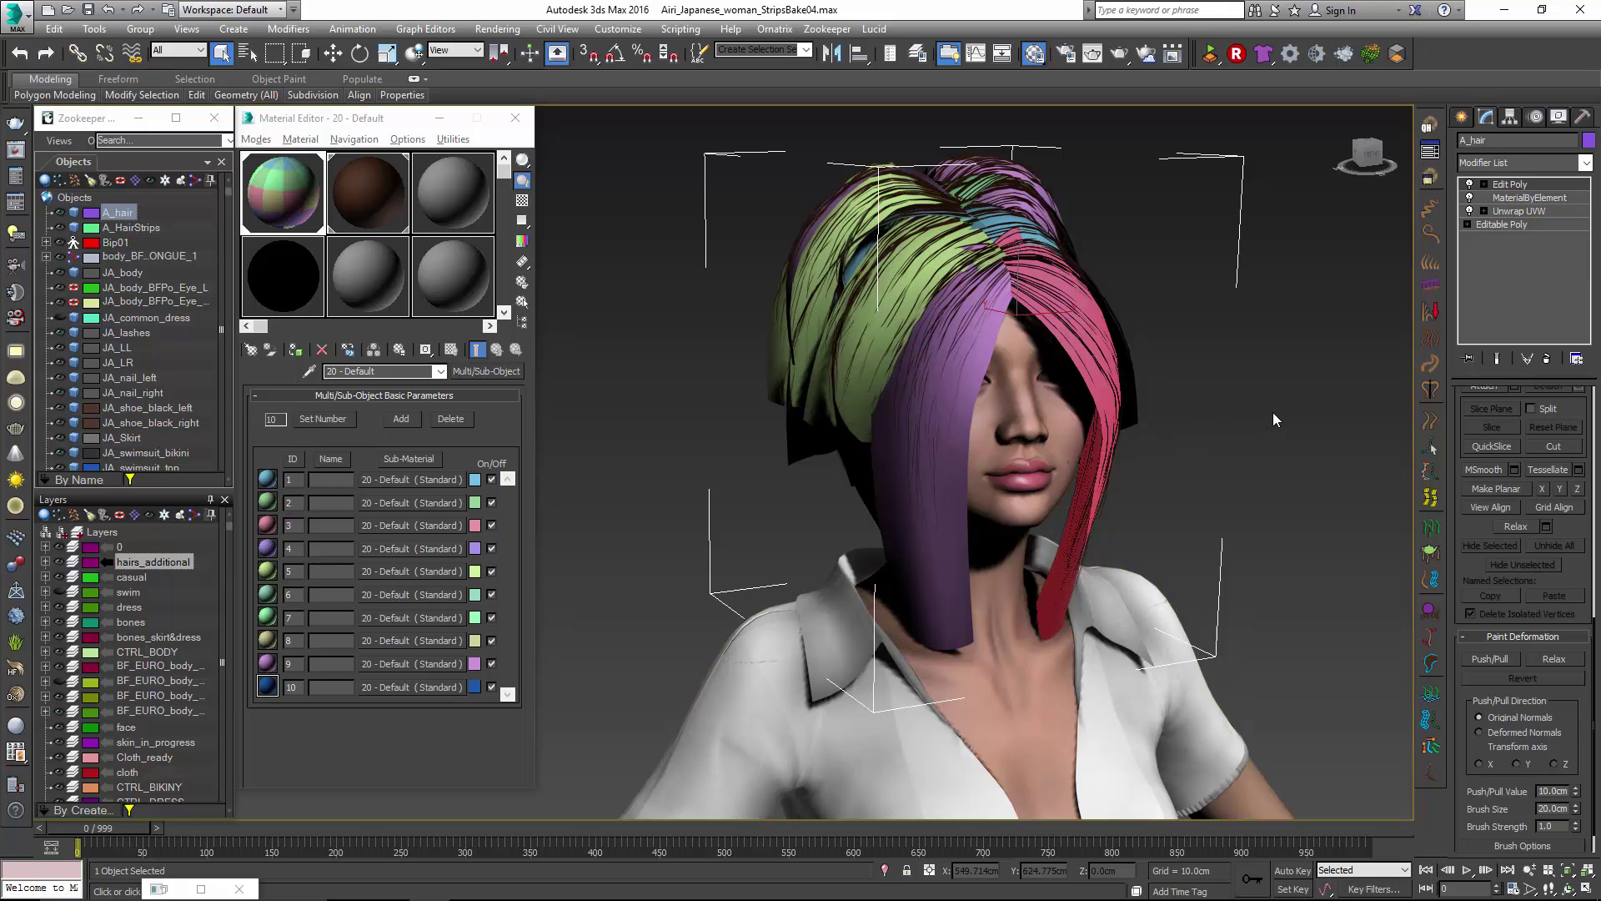
{"action": "right_click", "coordinate": [1502, 185]}
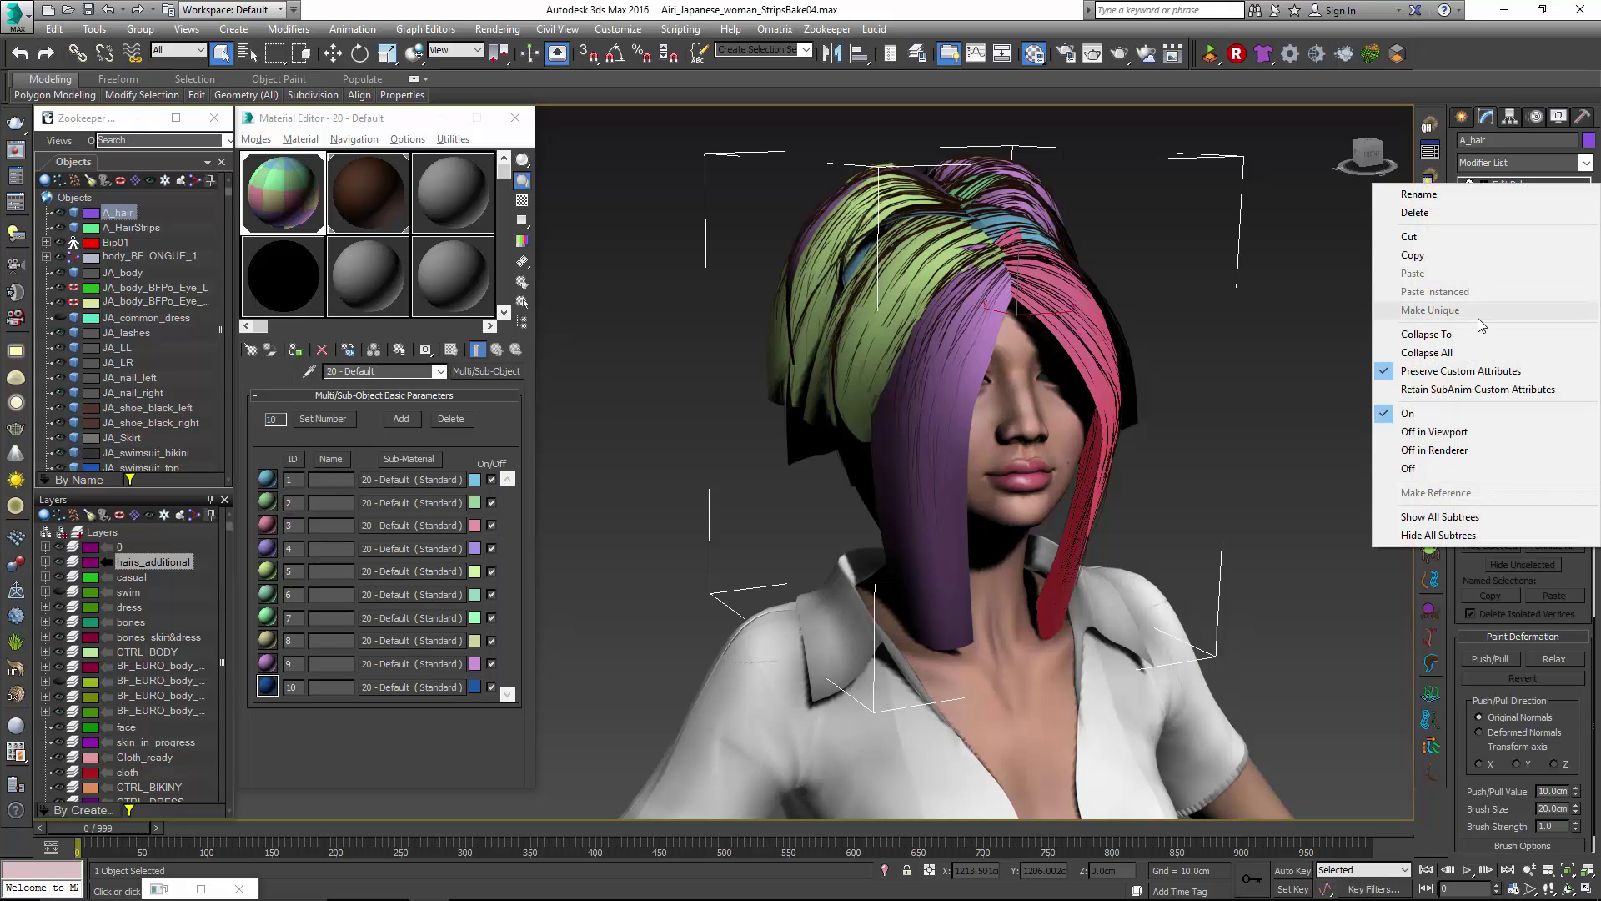
{"action": "left_click", "coordinate": [1452, 334]}
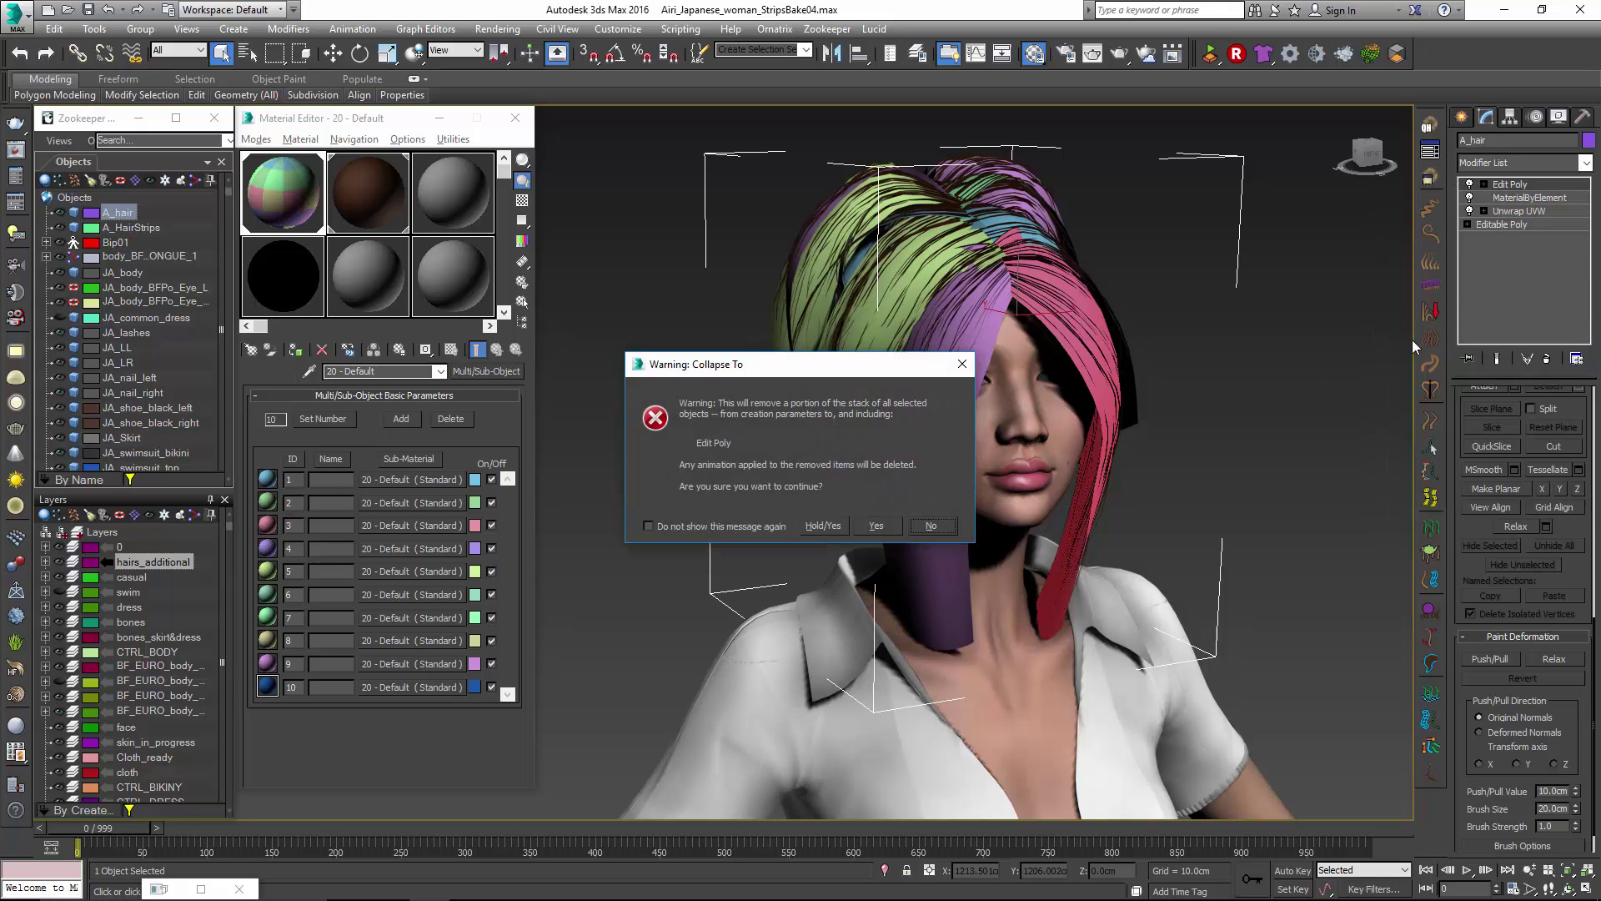
{"action": "left_click", "coordinate": [878, 526]}
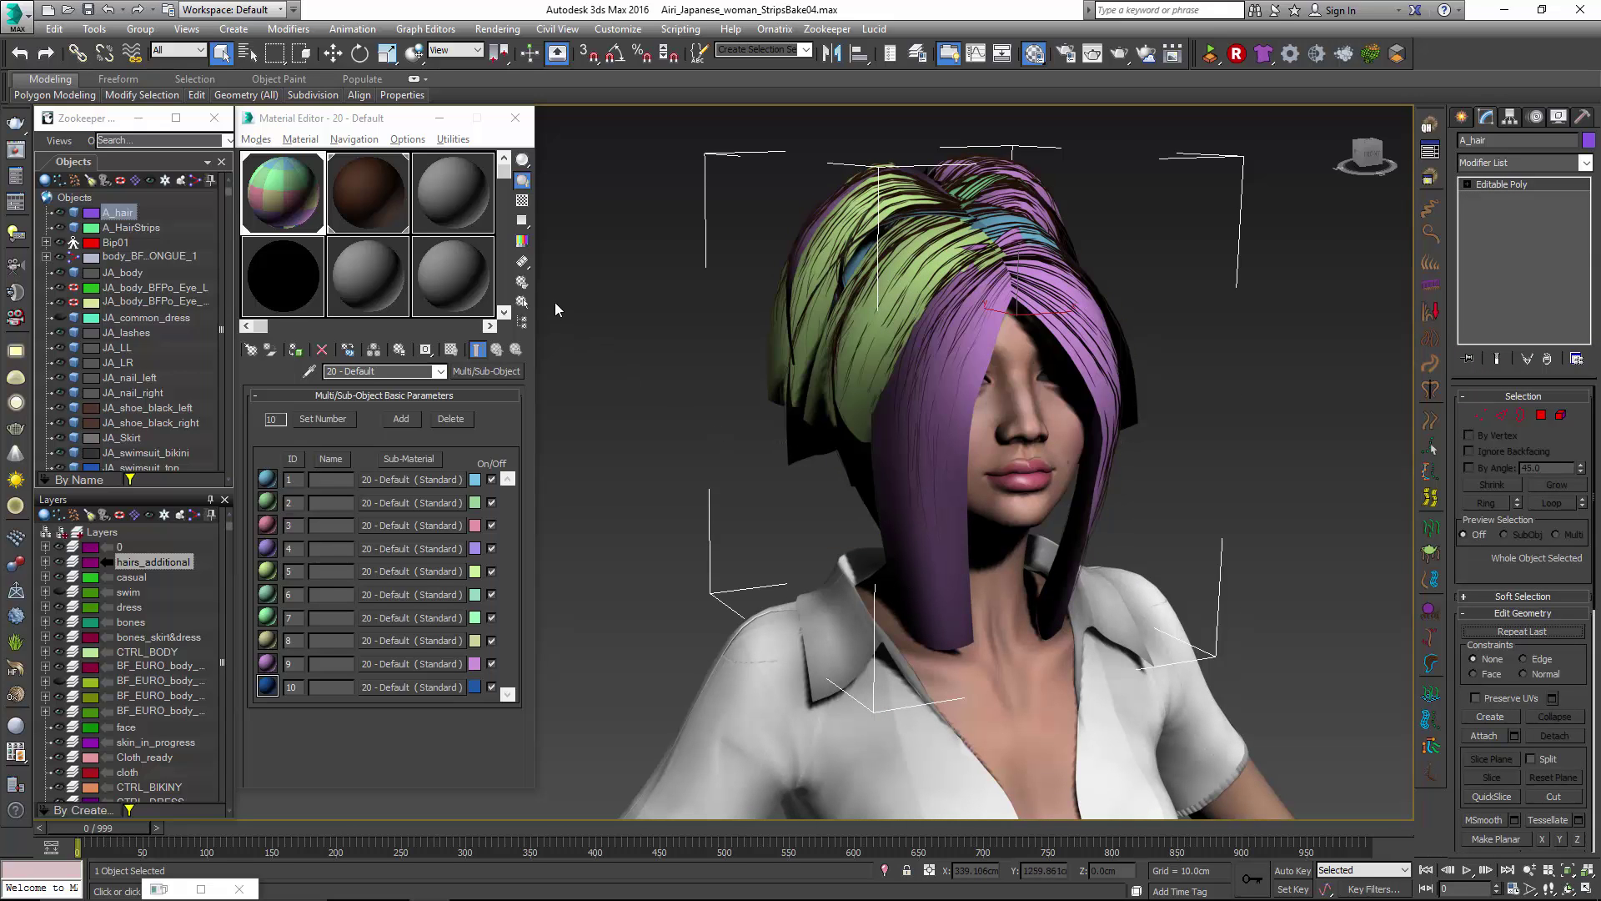
Make a single snapshot of A_hair using the Mesh clone method.
{"action": "left_click", "coordinate": [94, 28]}
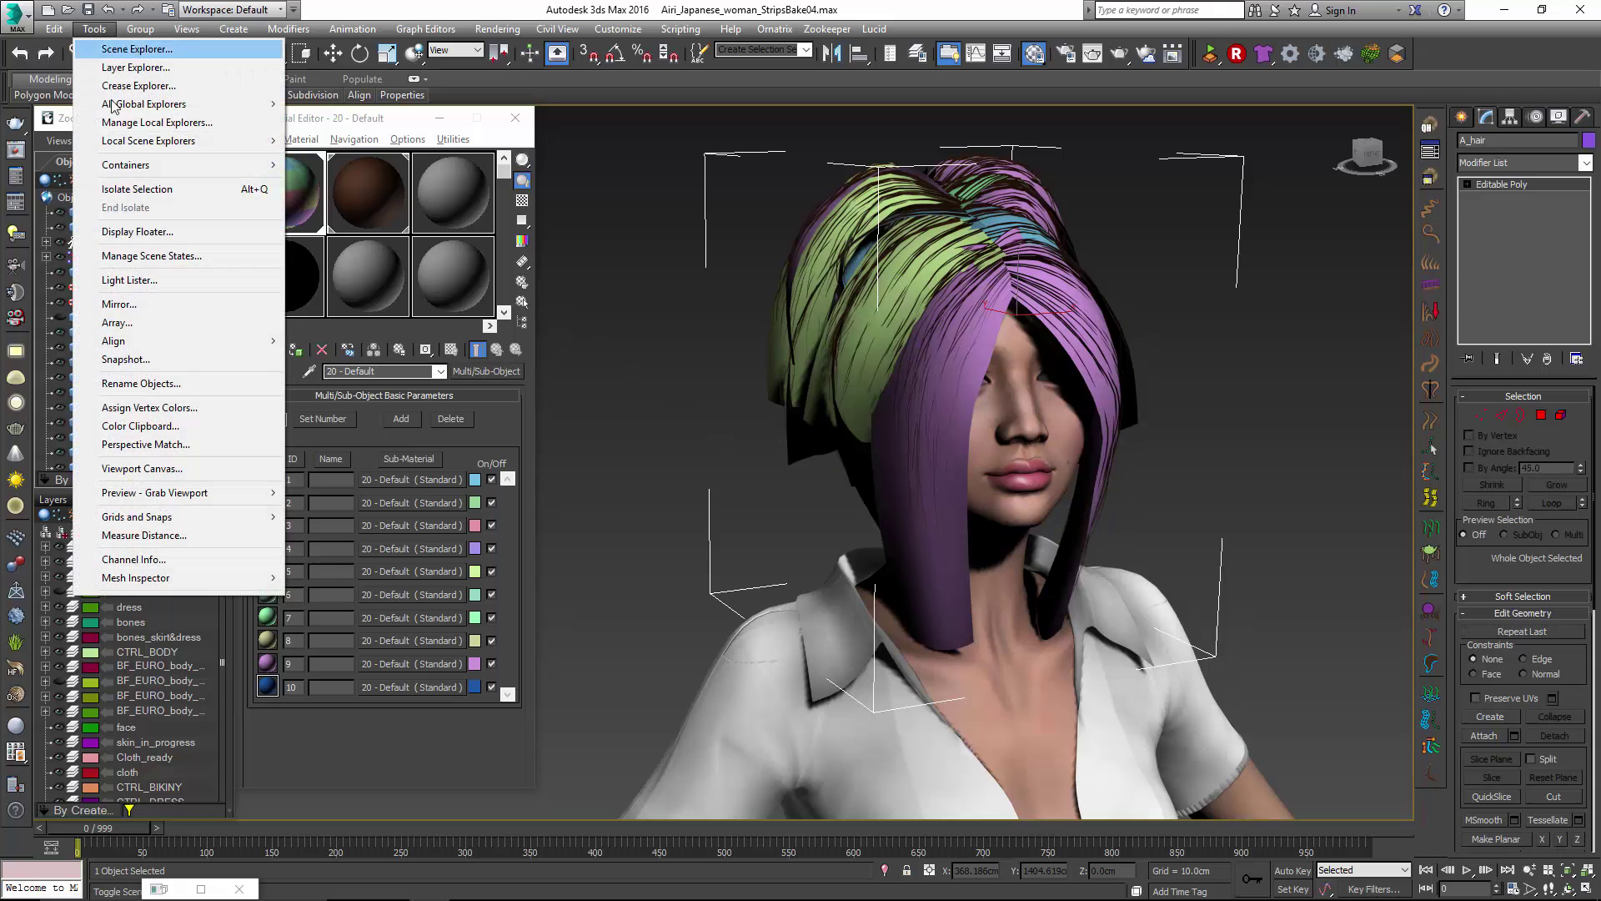
{"action": "left_click", "coordinate": [177, 363]}
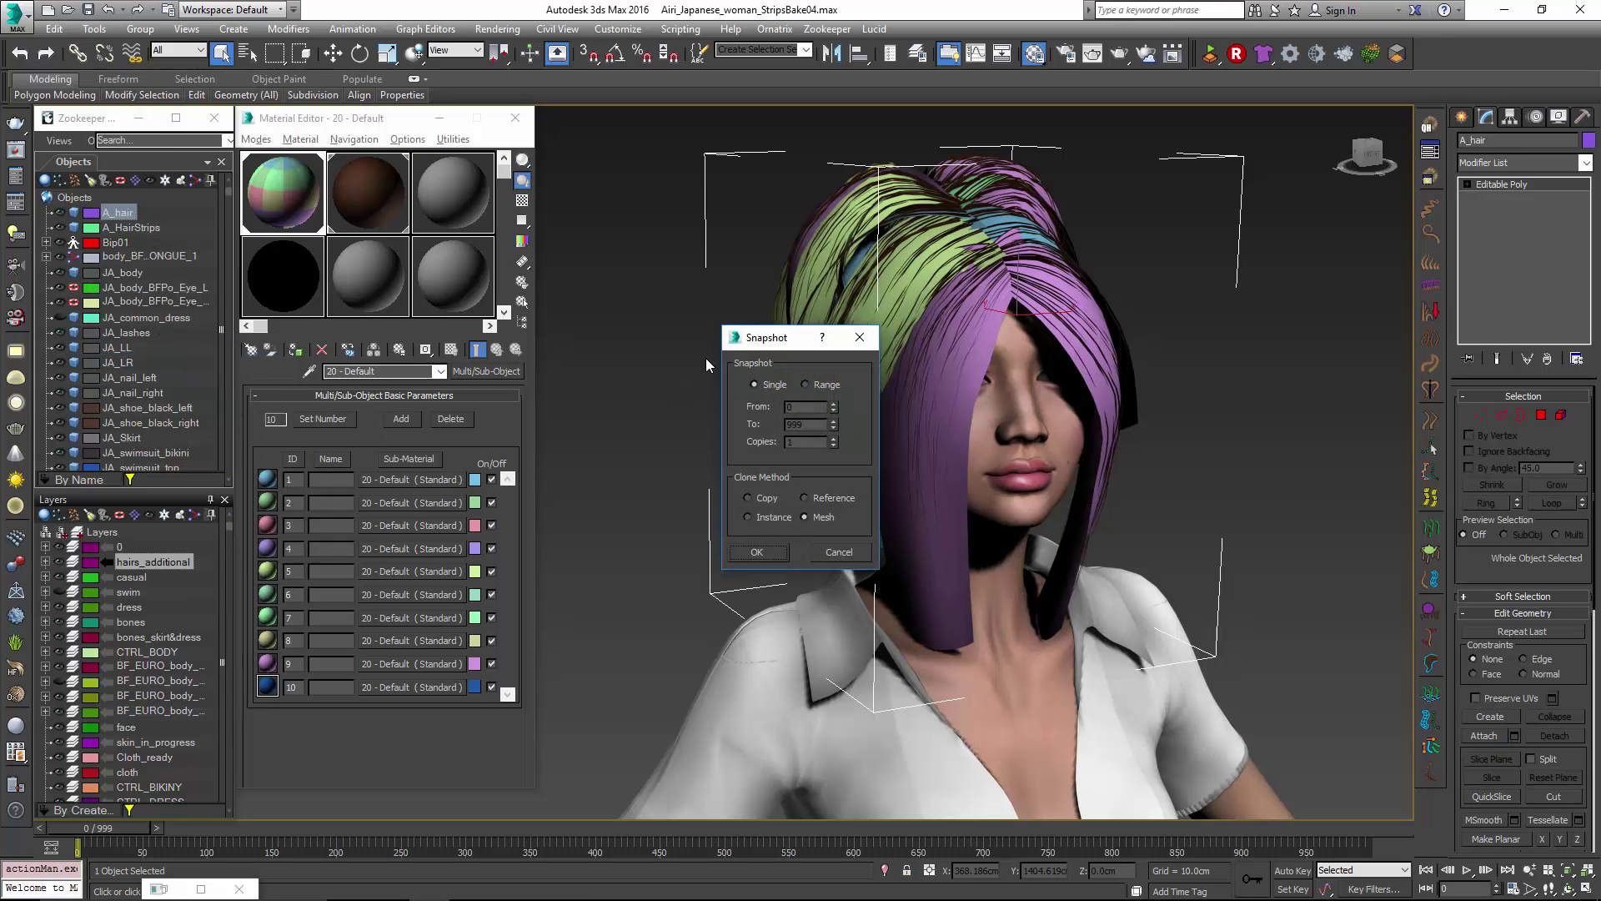
{"action": "left_click_drag", "start_coordinate": [772, 344], "coordinate": [673, 258]}
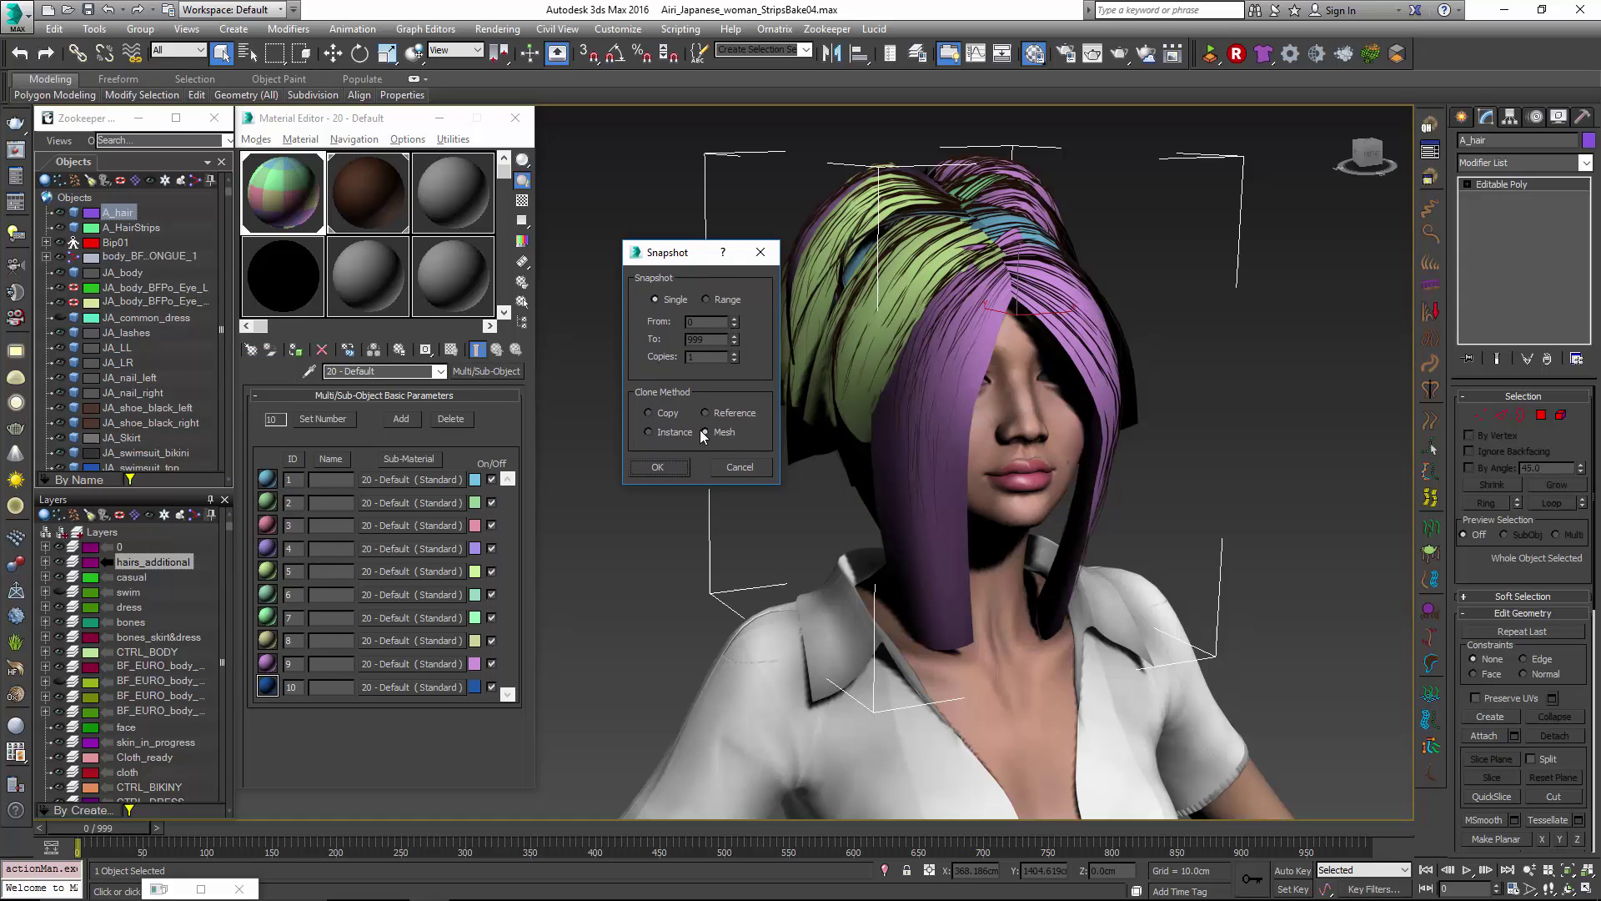
{"action": "left_click", "coordinate": [657, 468]}
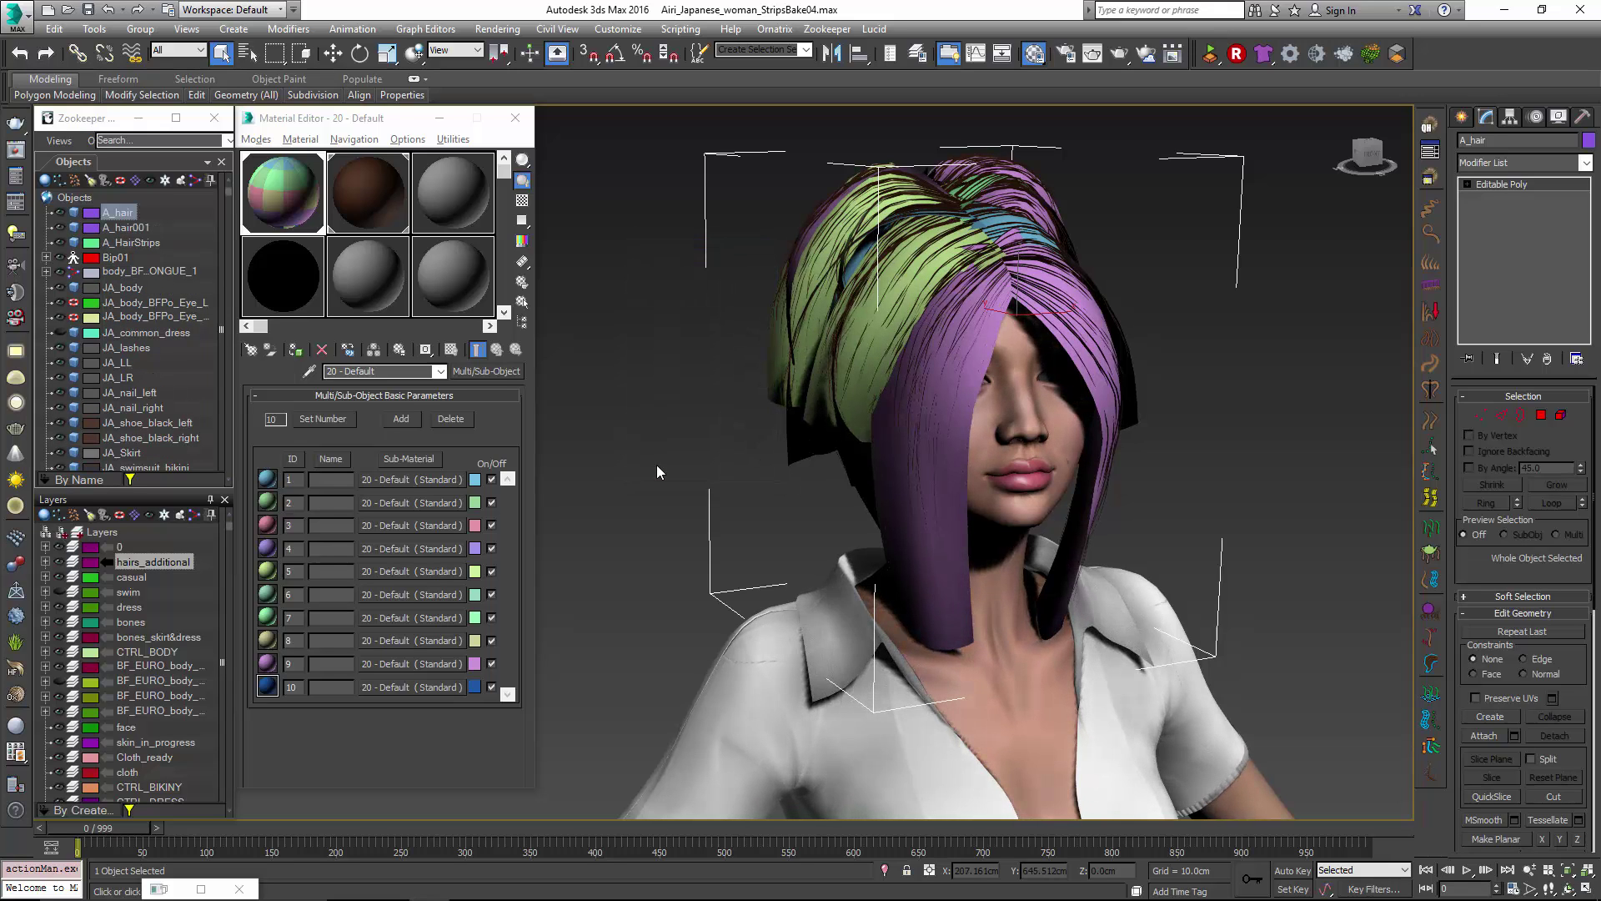
Rename the snapshot copy A_hair001 as A_hair_Bake.
{"action": "left_click", "coordinate": [142, 228]}
{"action": "left_click", "coordinate": [143, 227]}
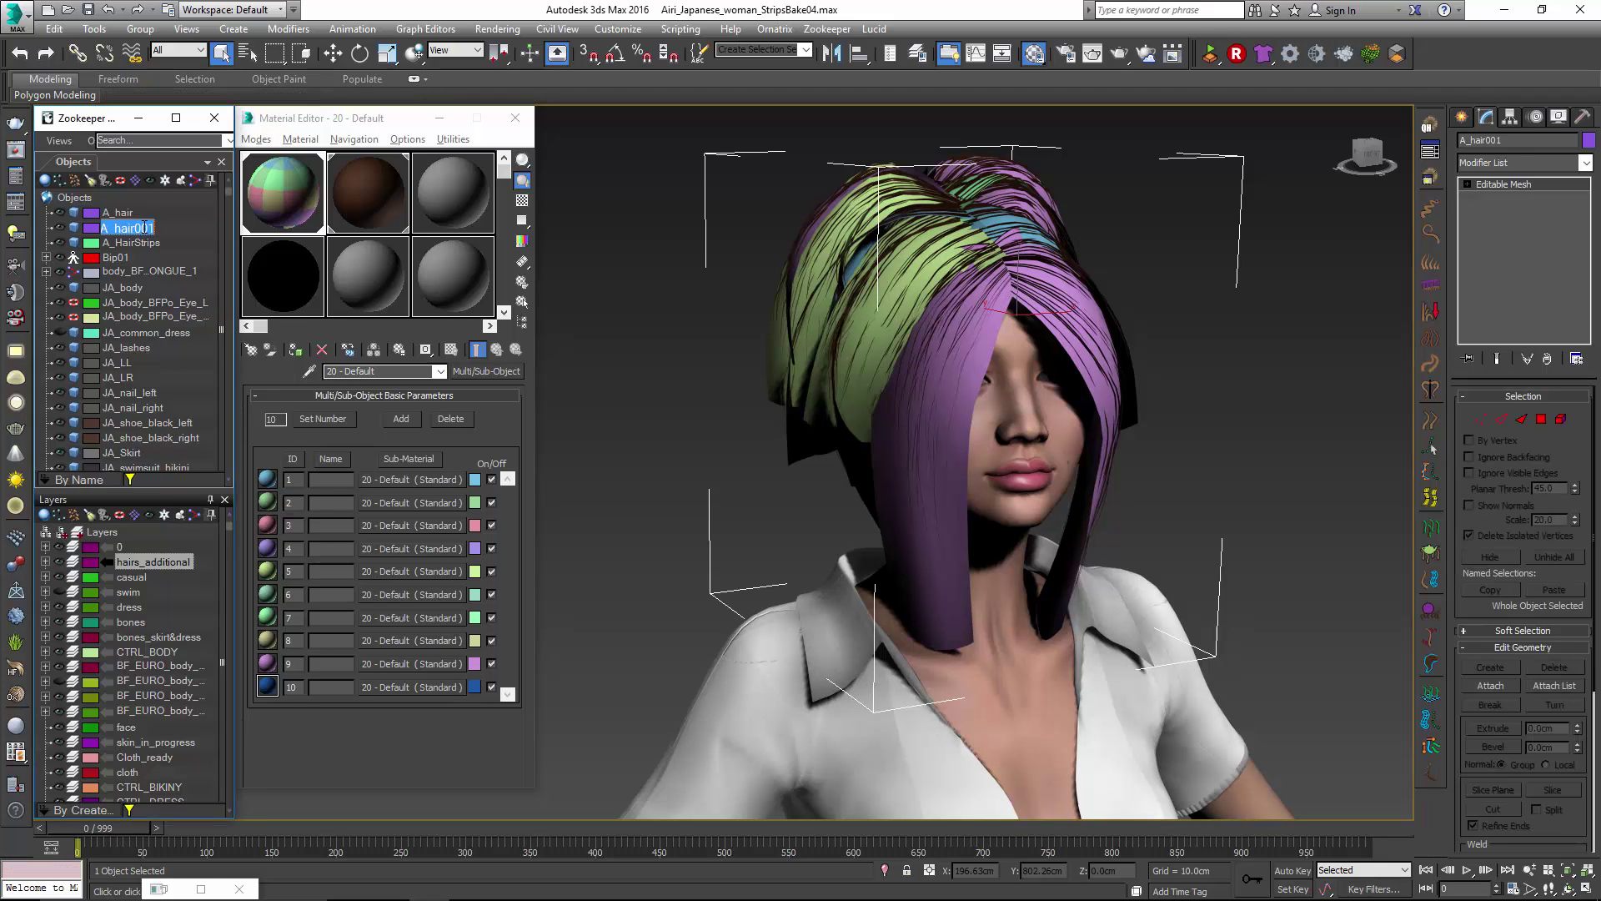
{"action": "left_click", "coordinate": [144, 228]}
{"action": "key", "text": "BackSpace"}
{"action": "key", "text": "BackSpace"}
{"action": "key", "text": "BackSpace"}
{"action": "type", "text": "_Bake"}
{"action": "key", "text": "Return"}
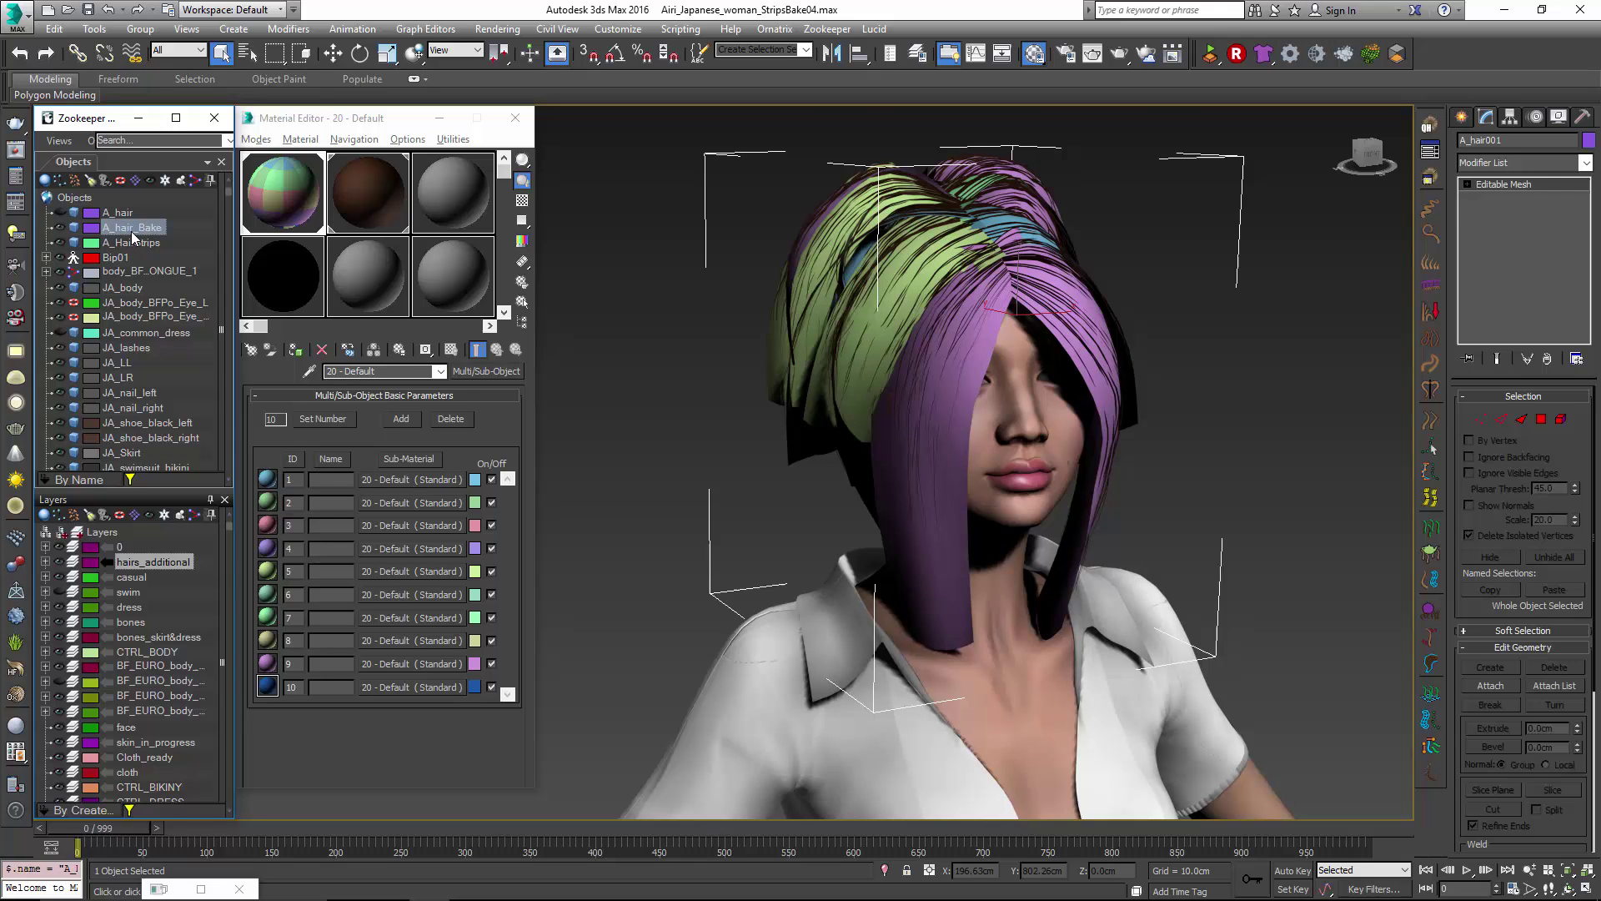
Add an Ox Mesh From Strands modifier to A_HairStrips above Ox Strand Frizz.
{"action": "left_click", "coordinate": [131, 242]}
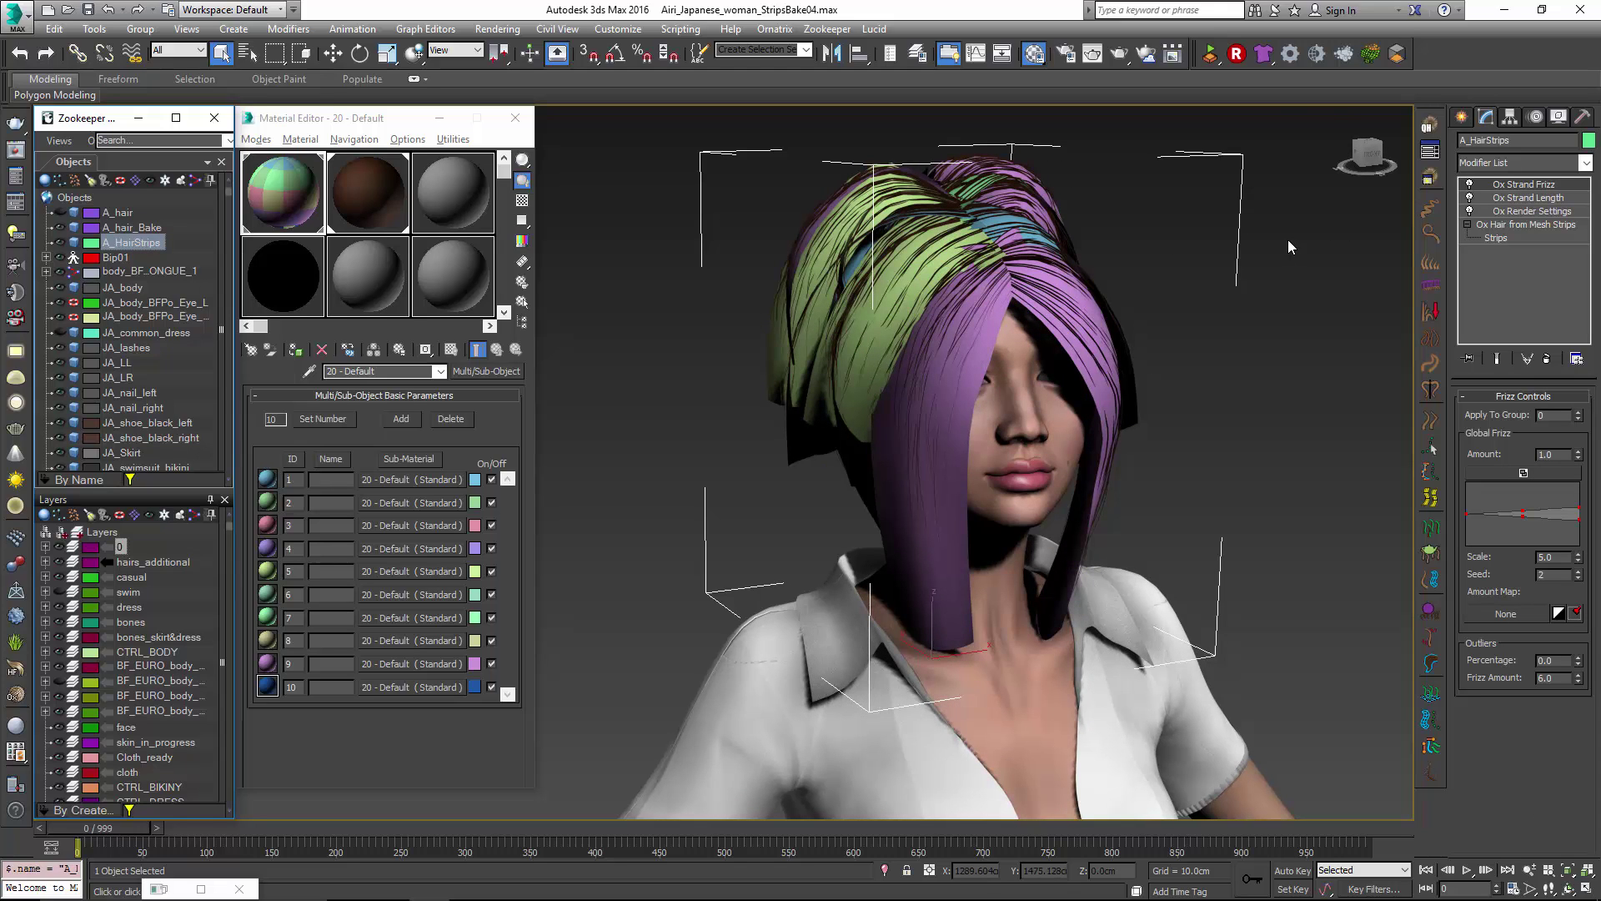
{"action": "left_click", "coordinate": [1533, 162]}
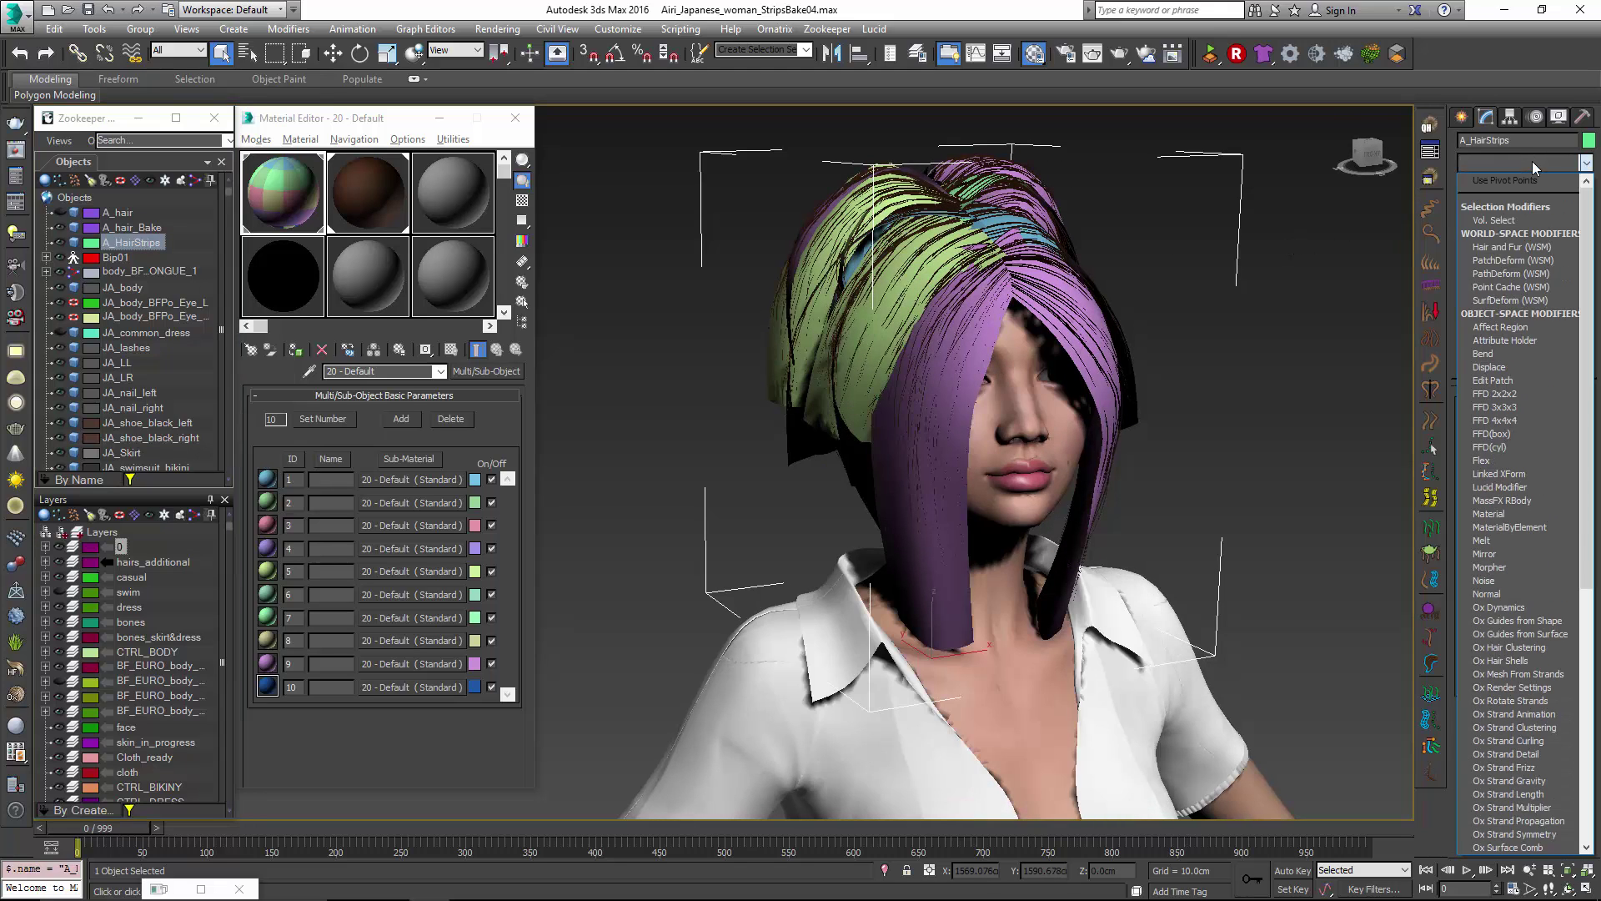
{"action": "type", "text": "ox guides from su"}
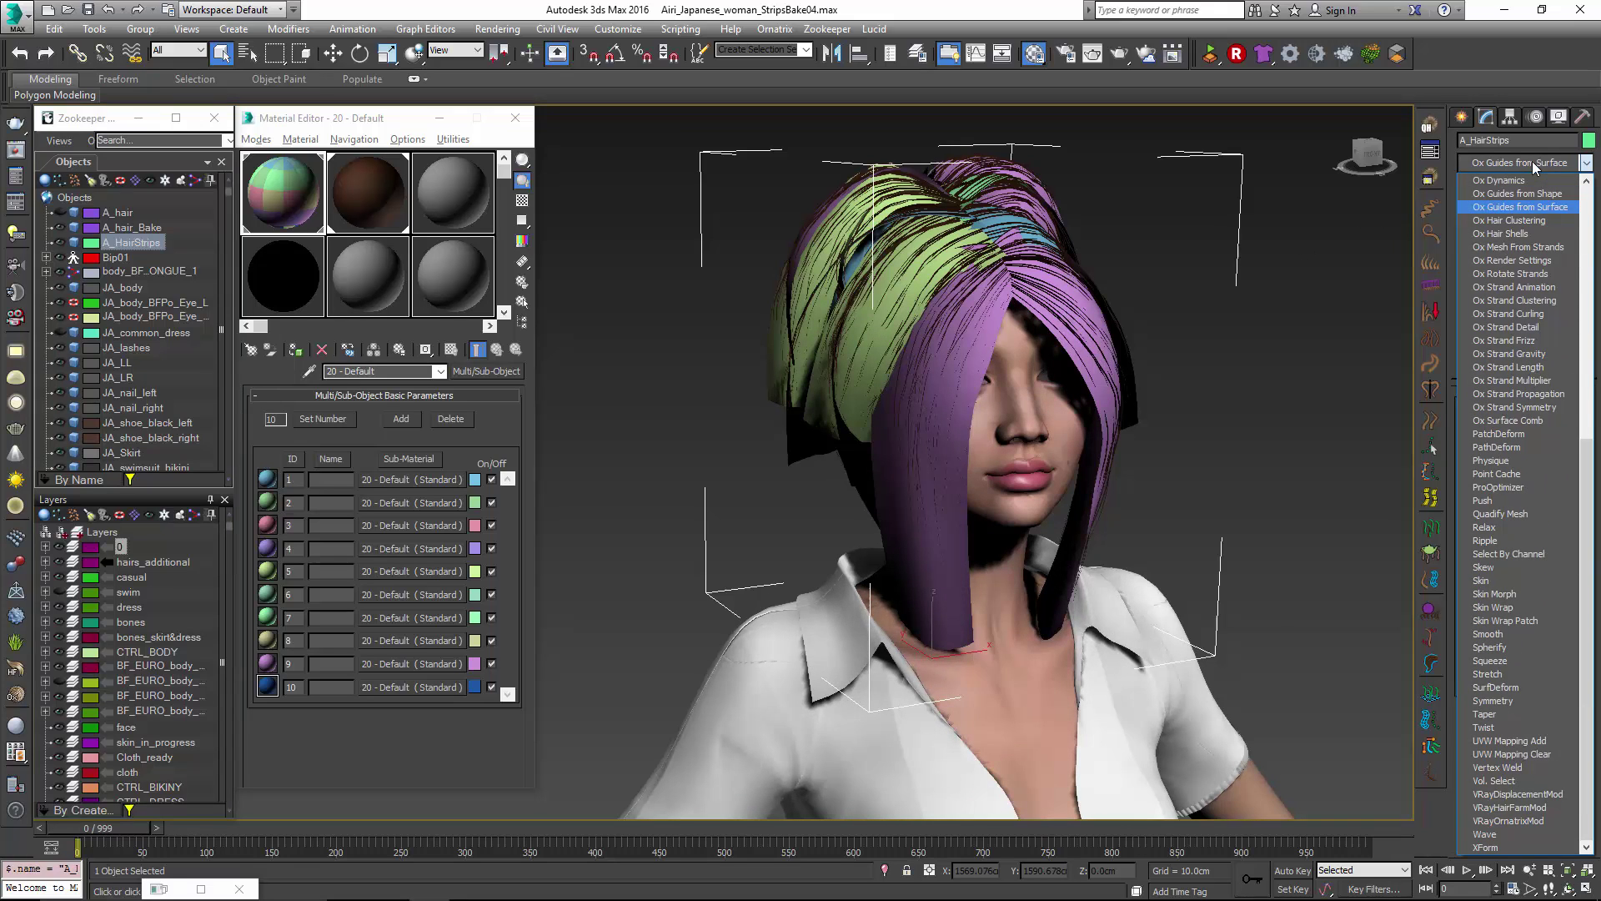
{"action": "left_click", "coordinate": [1534, 247]}
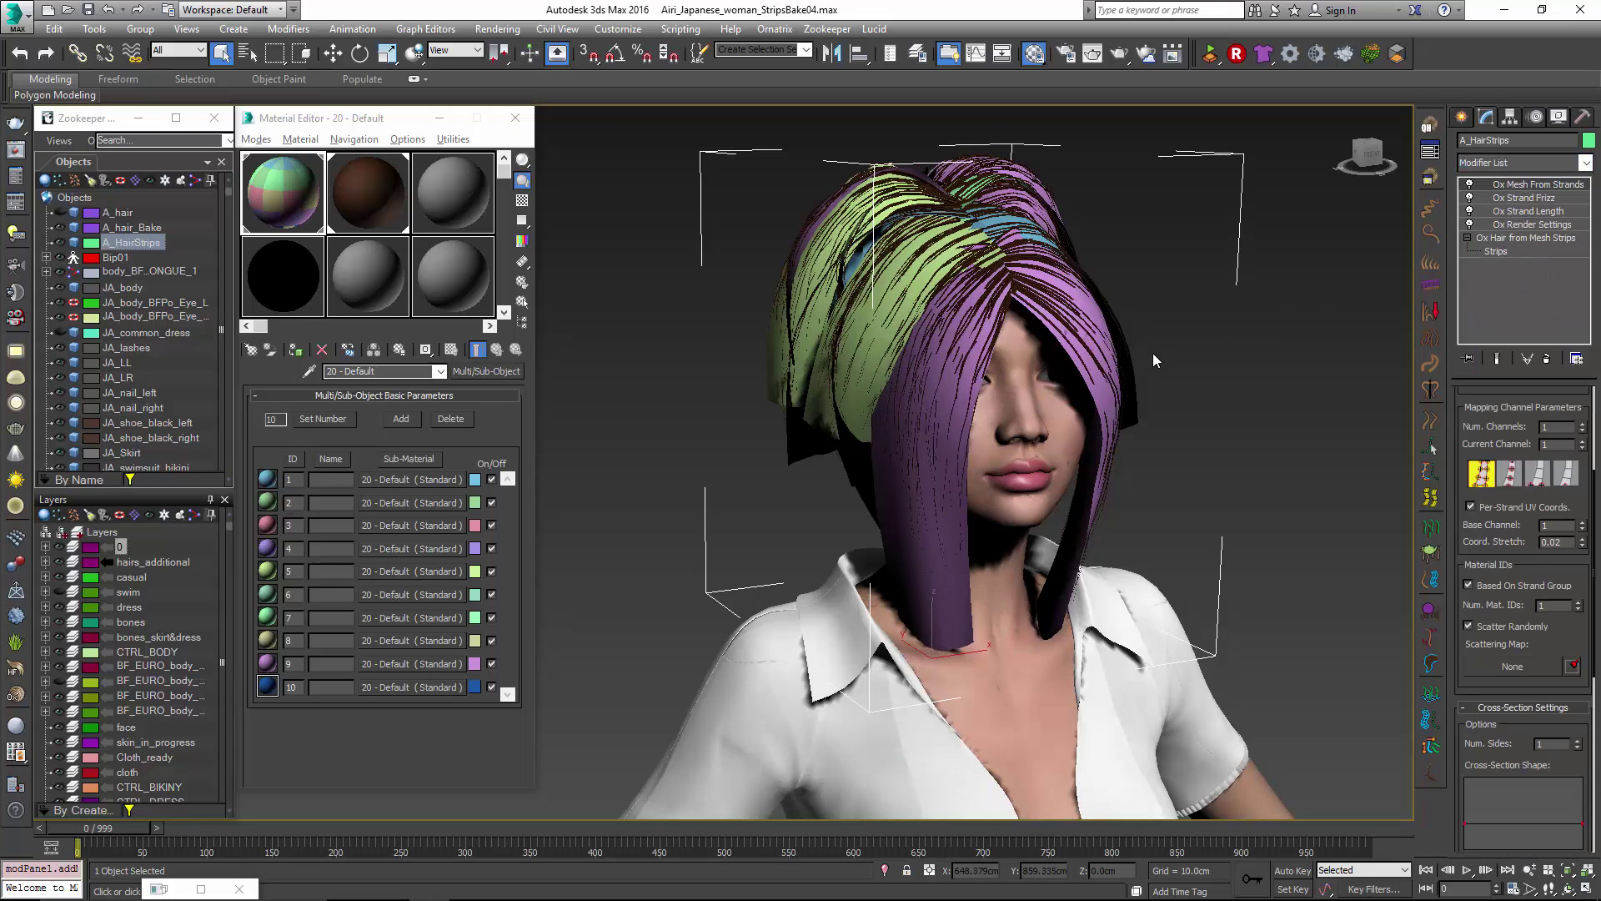
Try the billboard mesh generation type in Ox Mesh From Strands on A_HairStrips and return to the original type.
{"action": "scroll", "coordinate": [1155, 359], "scroll_direction": "up", "scroll_amount": 5}
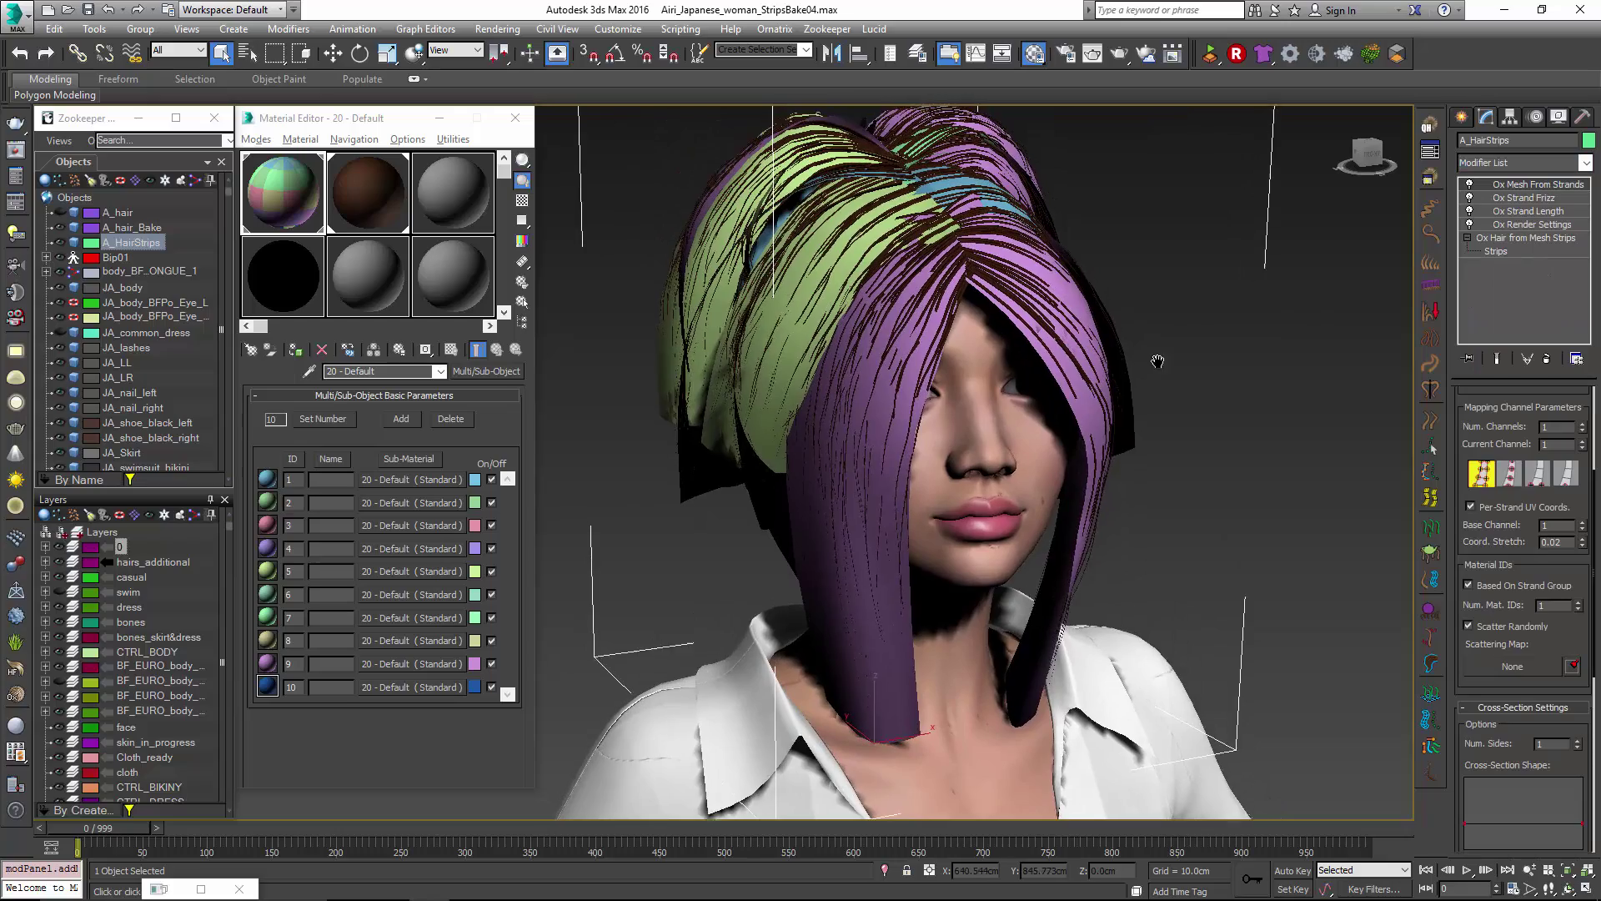
{"action": "middle_click_drag", "start_coordinate": [1157, 361], "coordinate": [1211, 398], "text": "alt"}
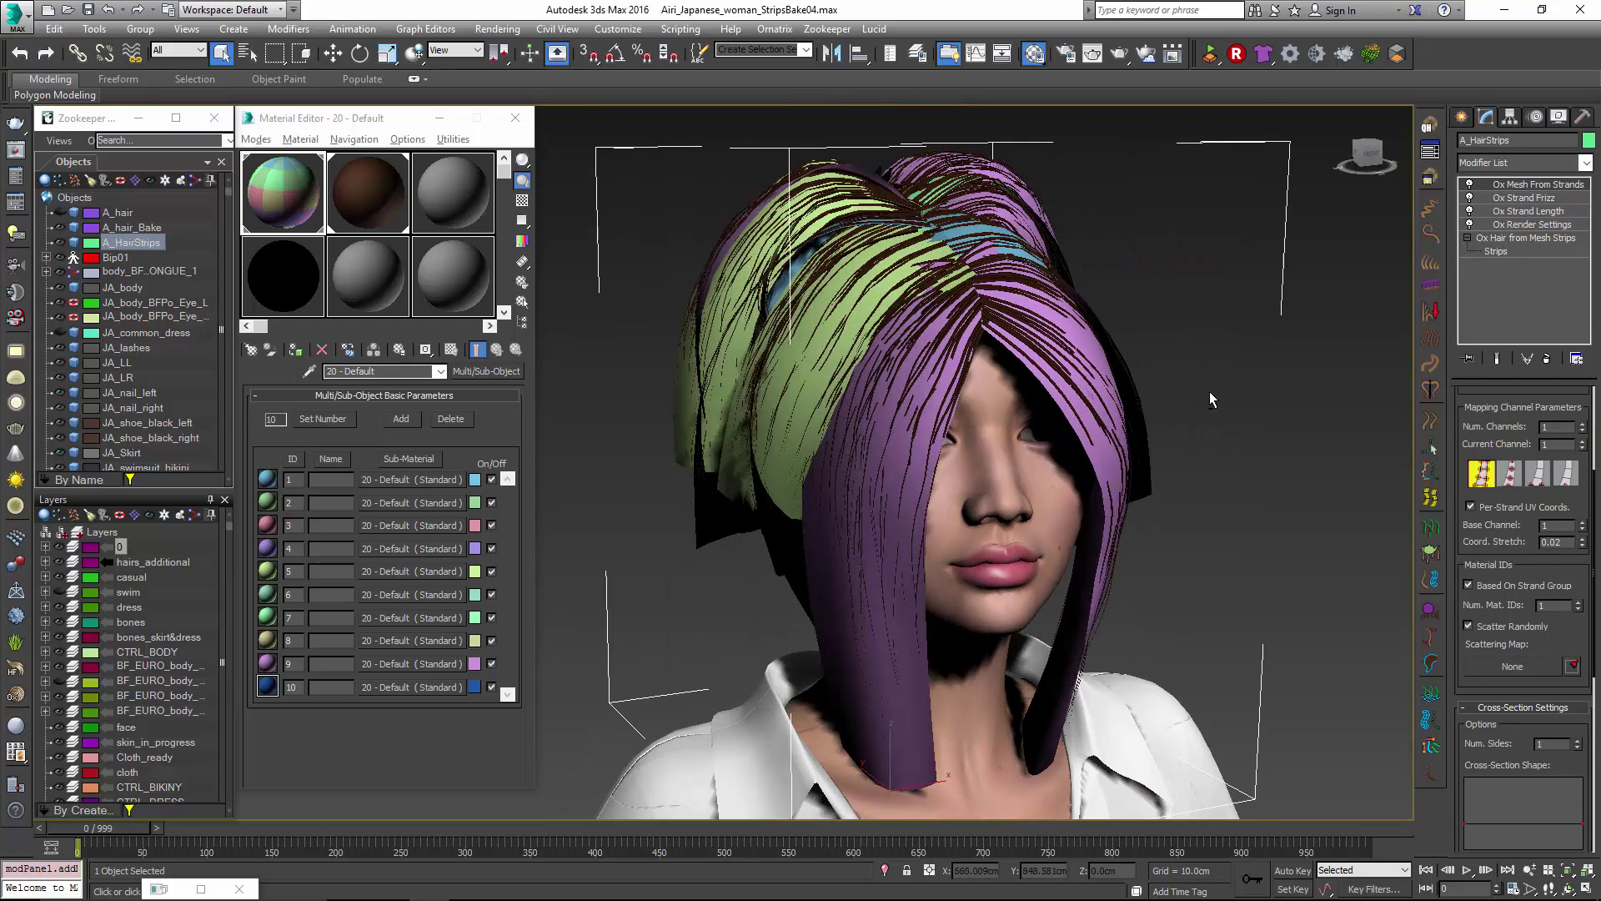
{"action": "left_click_drag", "start_coordinate": [1512, 437], "coordinate": [1519, 789]}
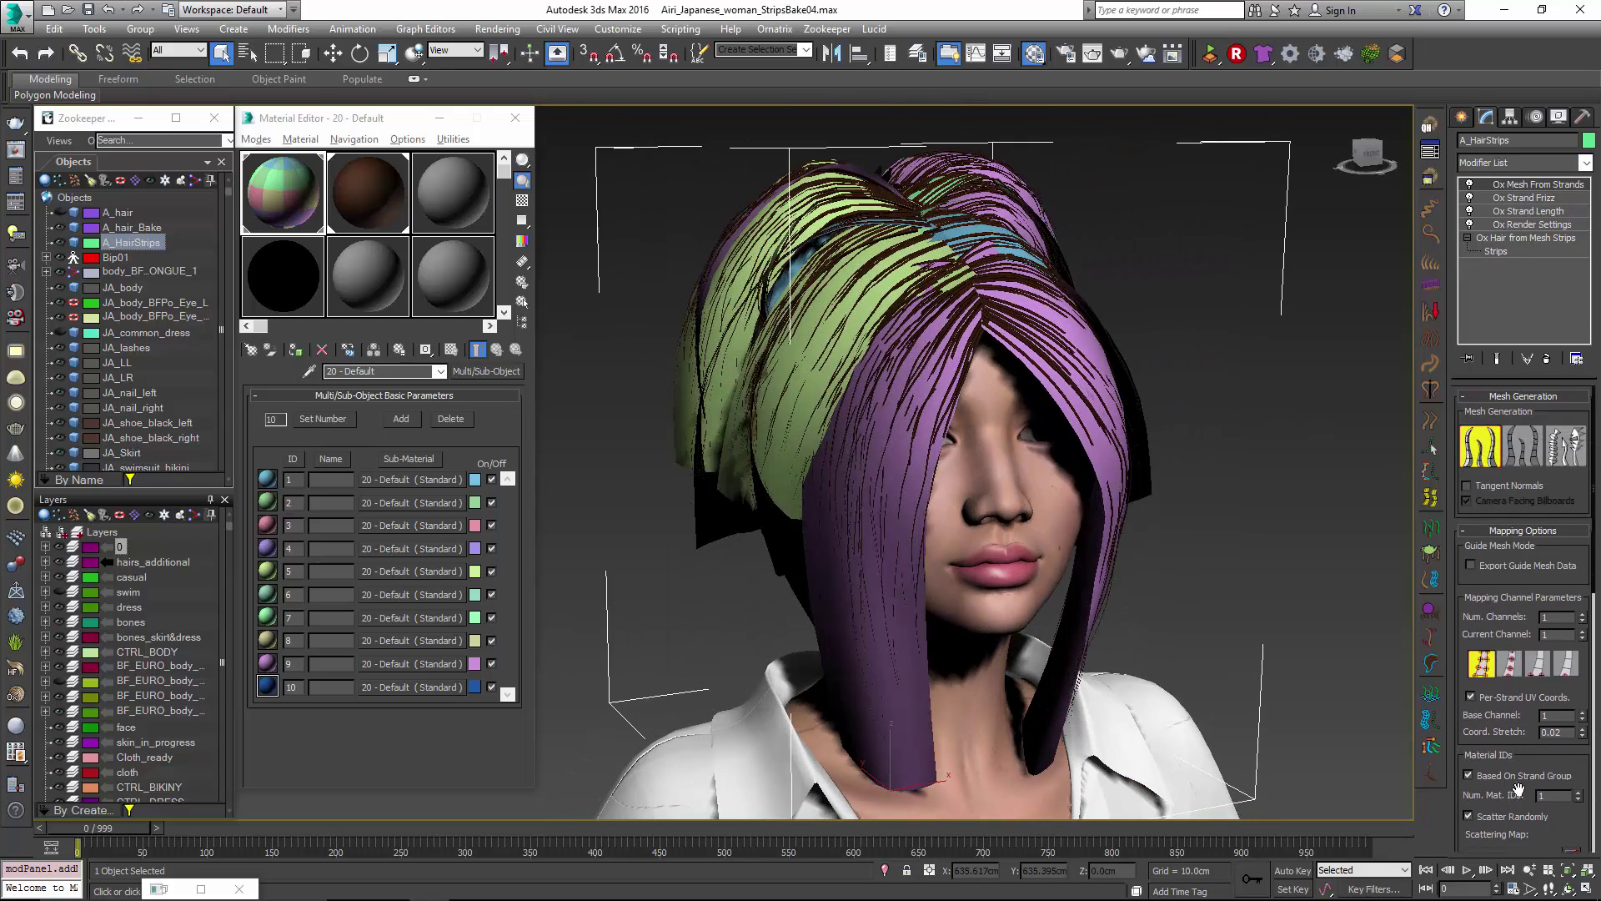
{"action": "left_click", "coordinate": [1523, 447]}
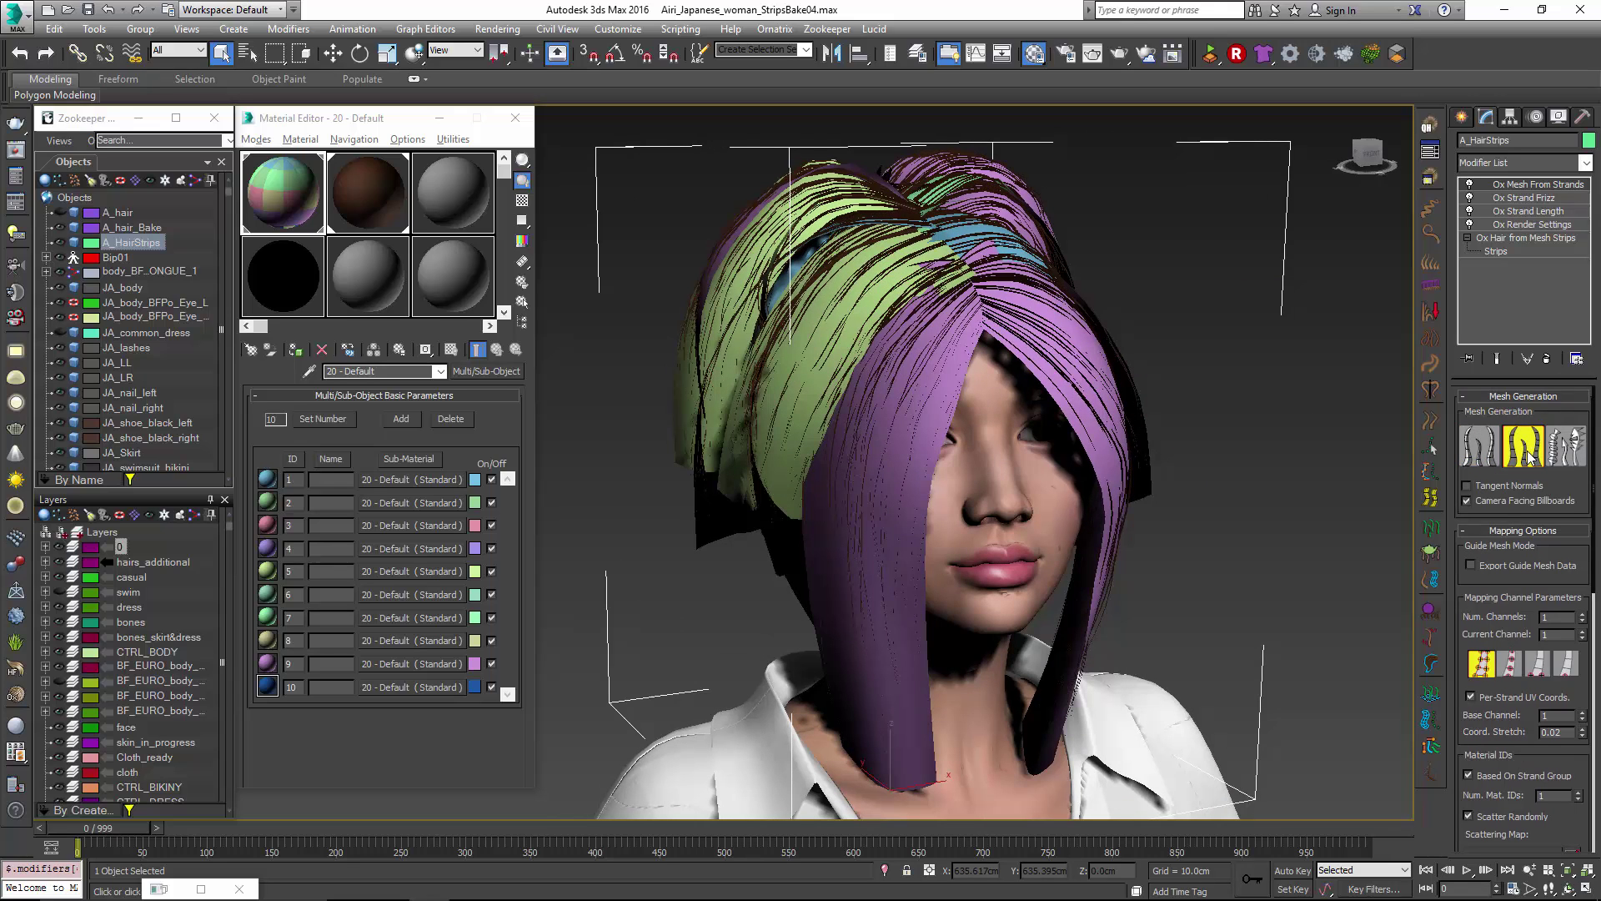
{"action": "left_click", "coordinate": [1480, 449]}
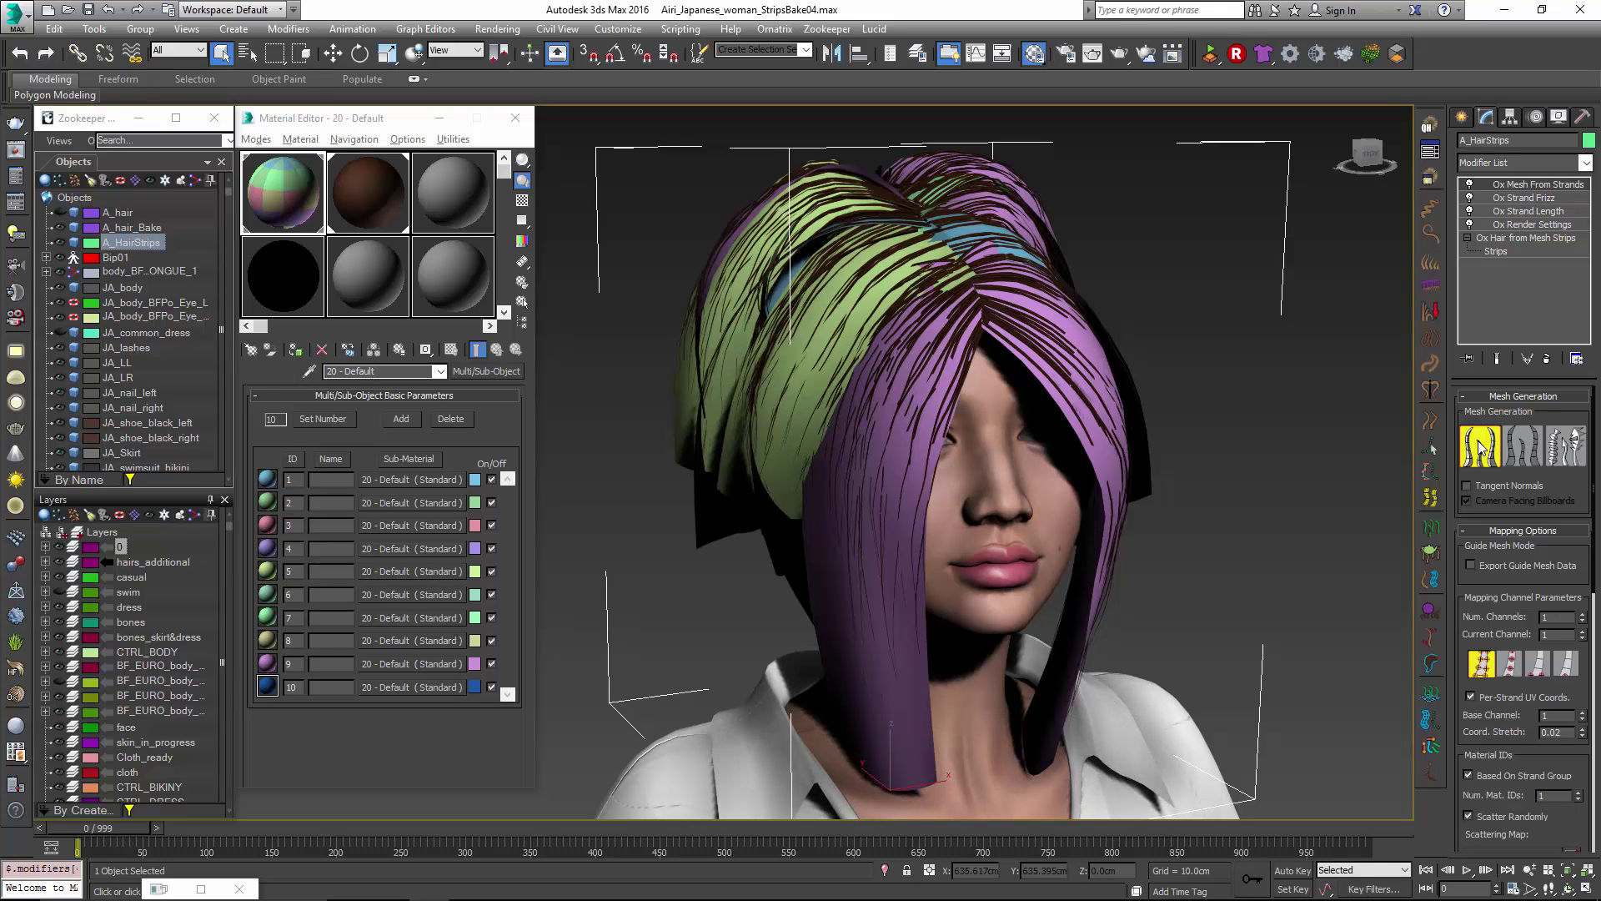
{"action": "scroll", "coordinate": [1493, 584], "scroll_direction": "down", "scroll_amount": 3}
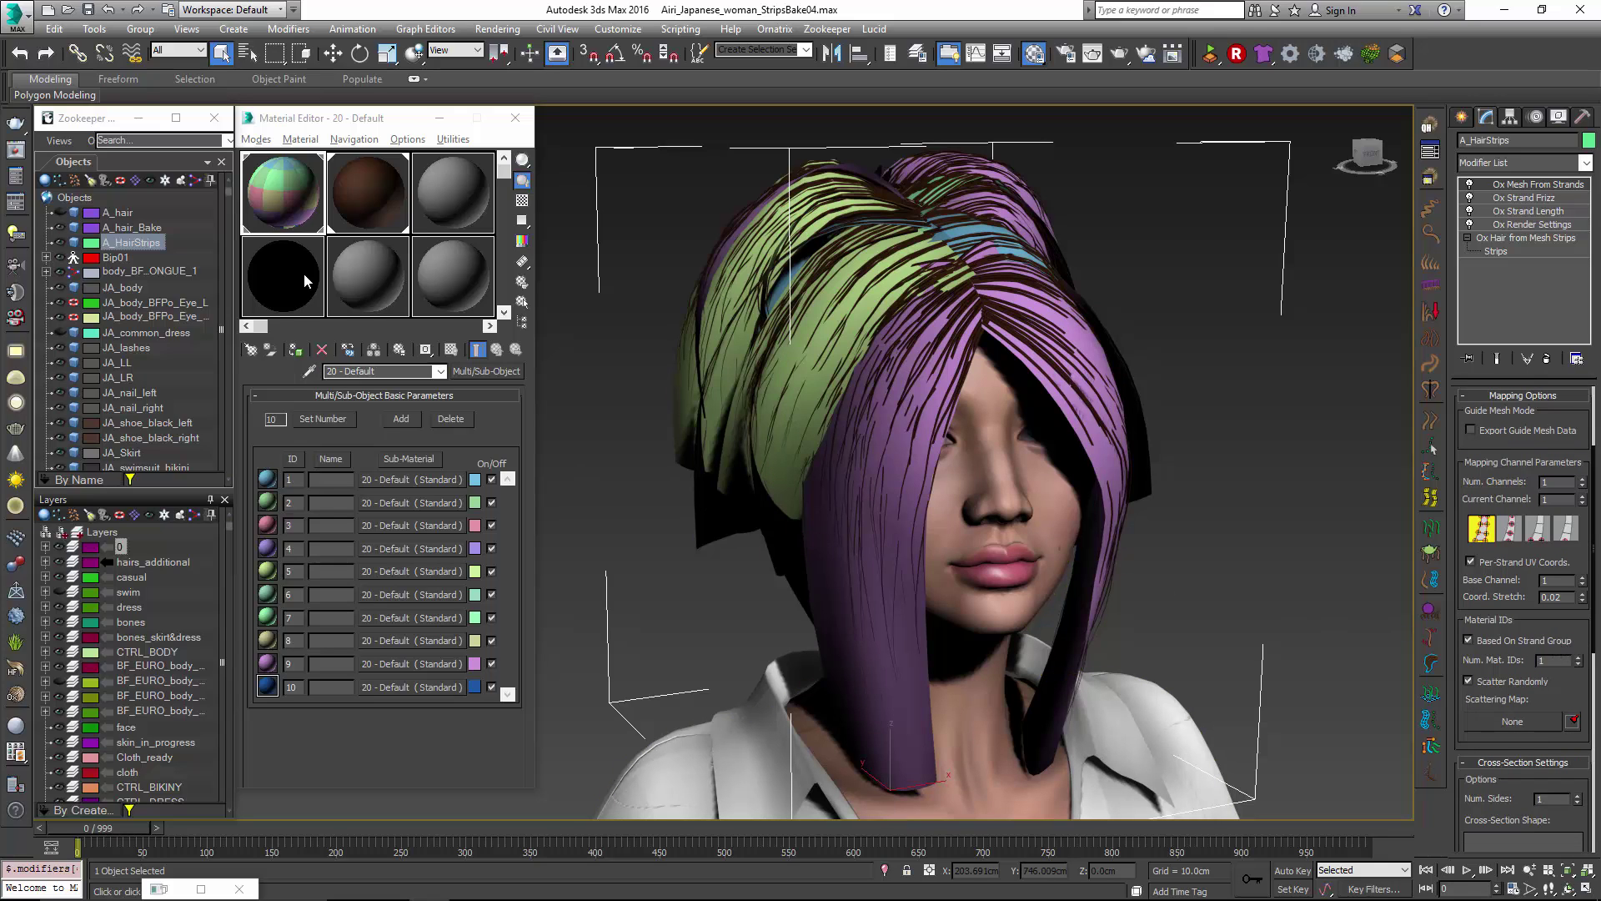
Temporarily assign the multi-colour material 20 - Default to A_HairStrips, check the strand colours from several angles, and restore the brown 21 - Default.
{"action": "left_click", "coordinate": [279, 193]}
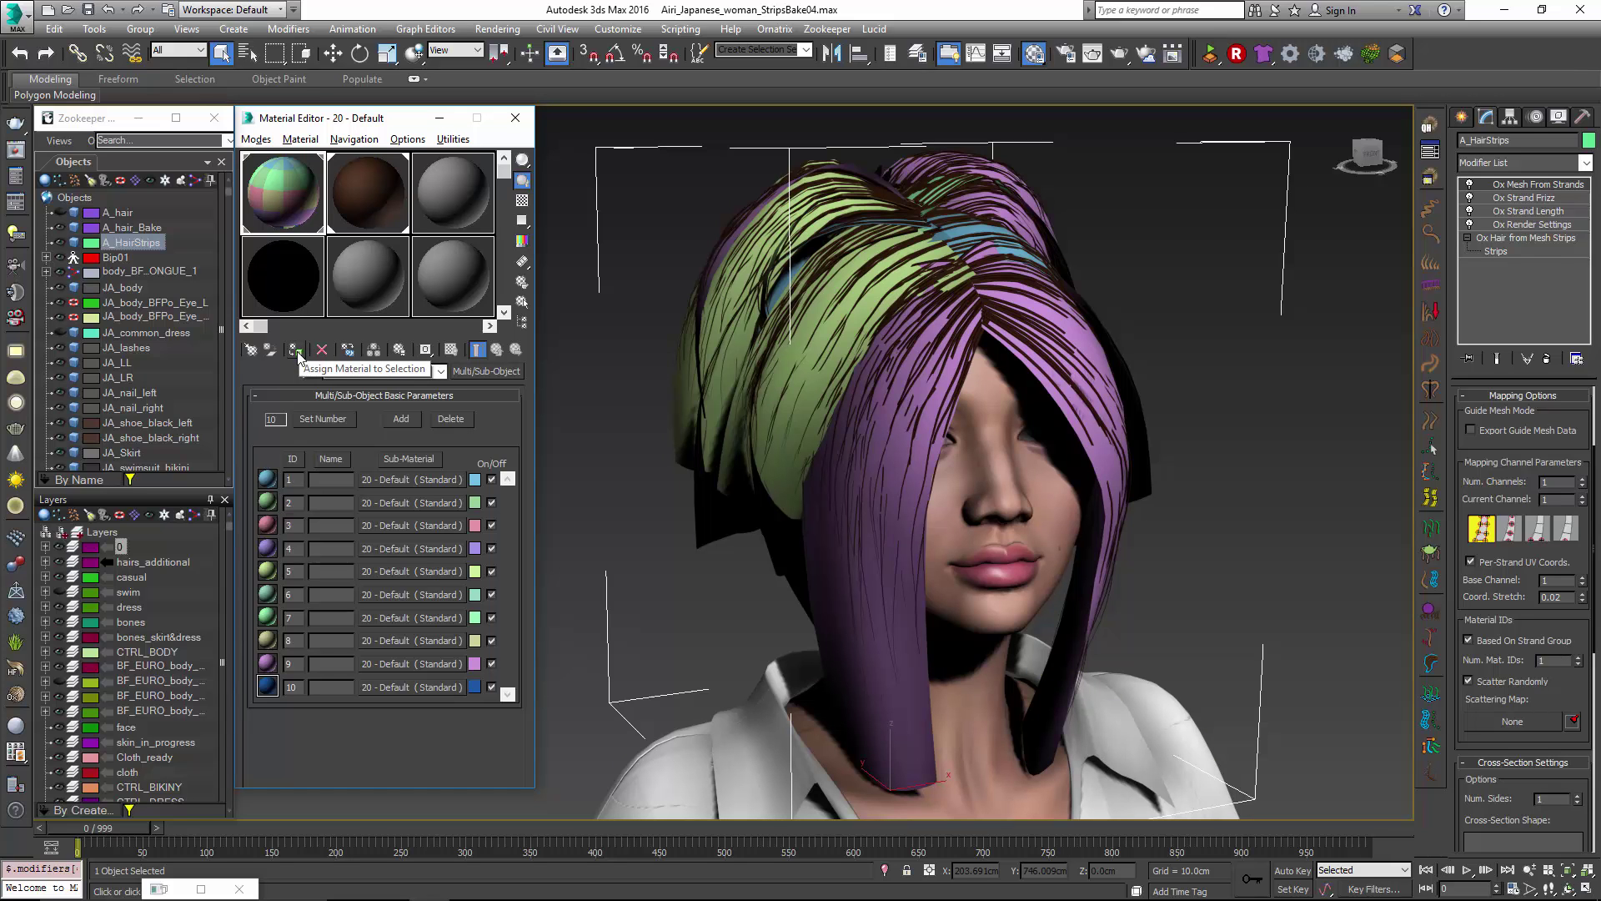
{"action": "left_click", "coordinate": [297, 352]}
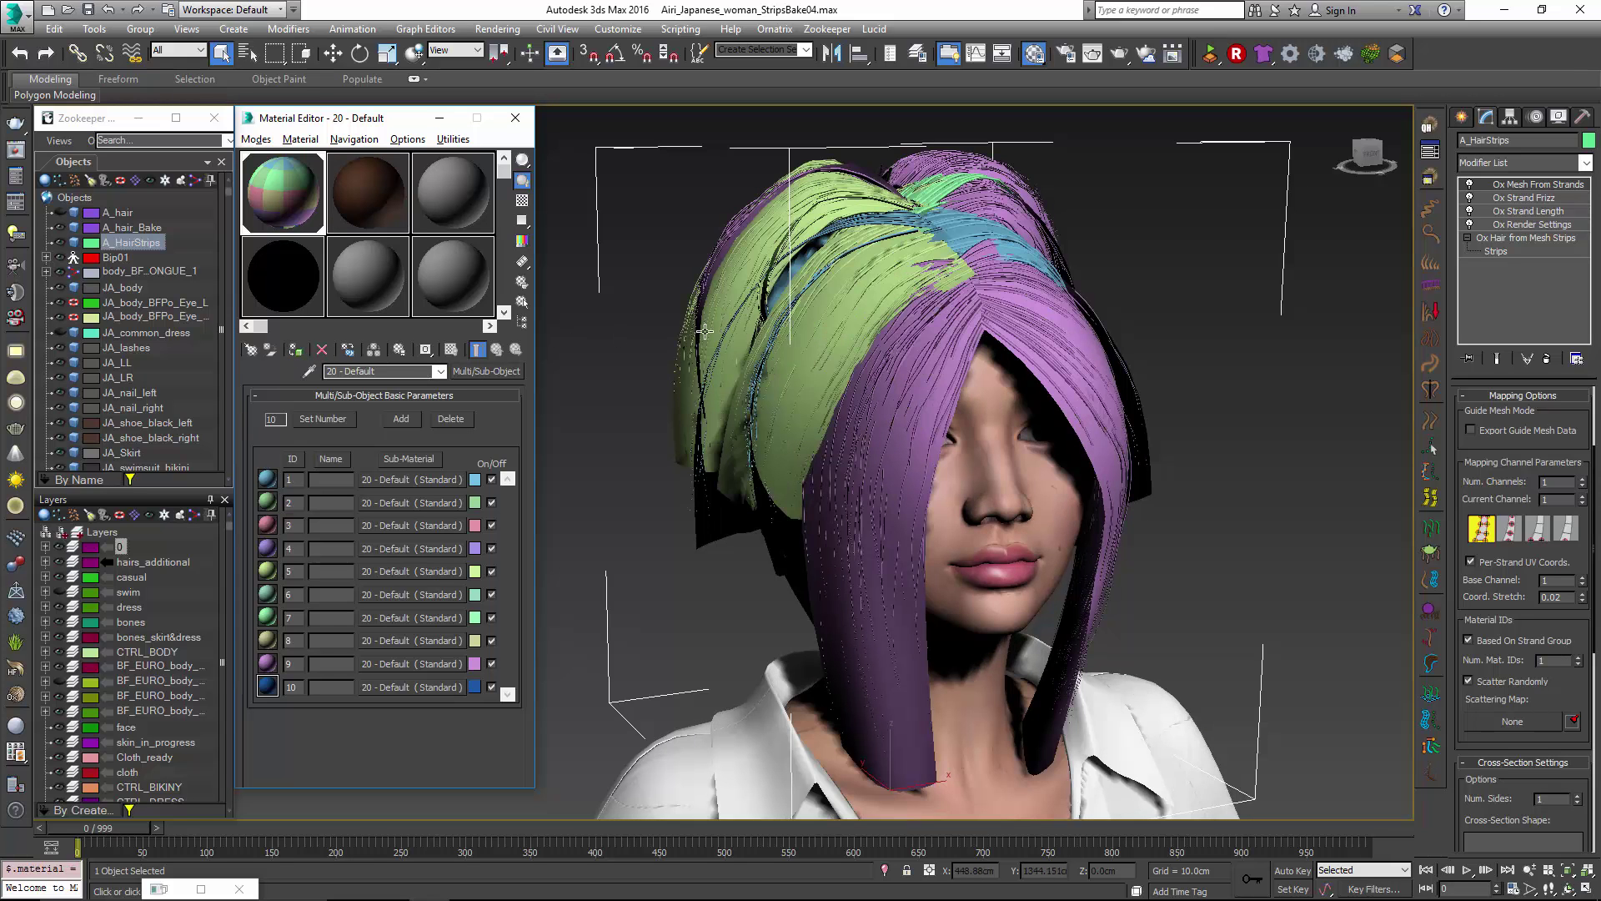
{"action": "middle_click_drag", "start_coordinate": [879, 351], "coordinate": [1317, 382], "text": "alt"}
{"action": "scroll", "coordinate": [937, 289], "scroll_direction": "up", "scroll_amount": 5}
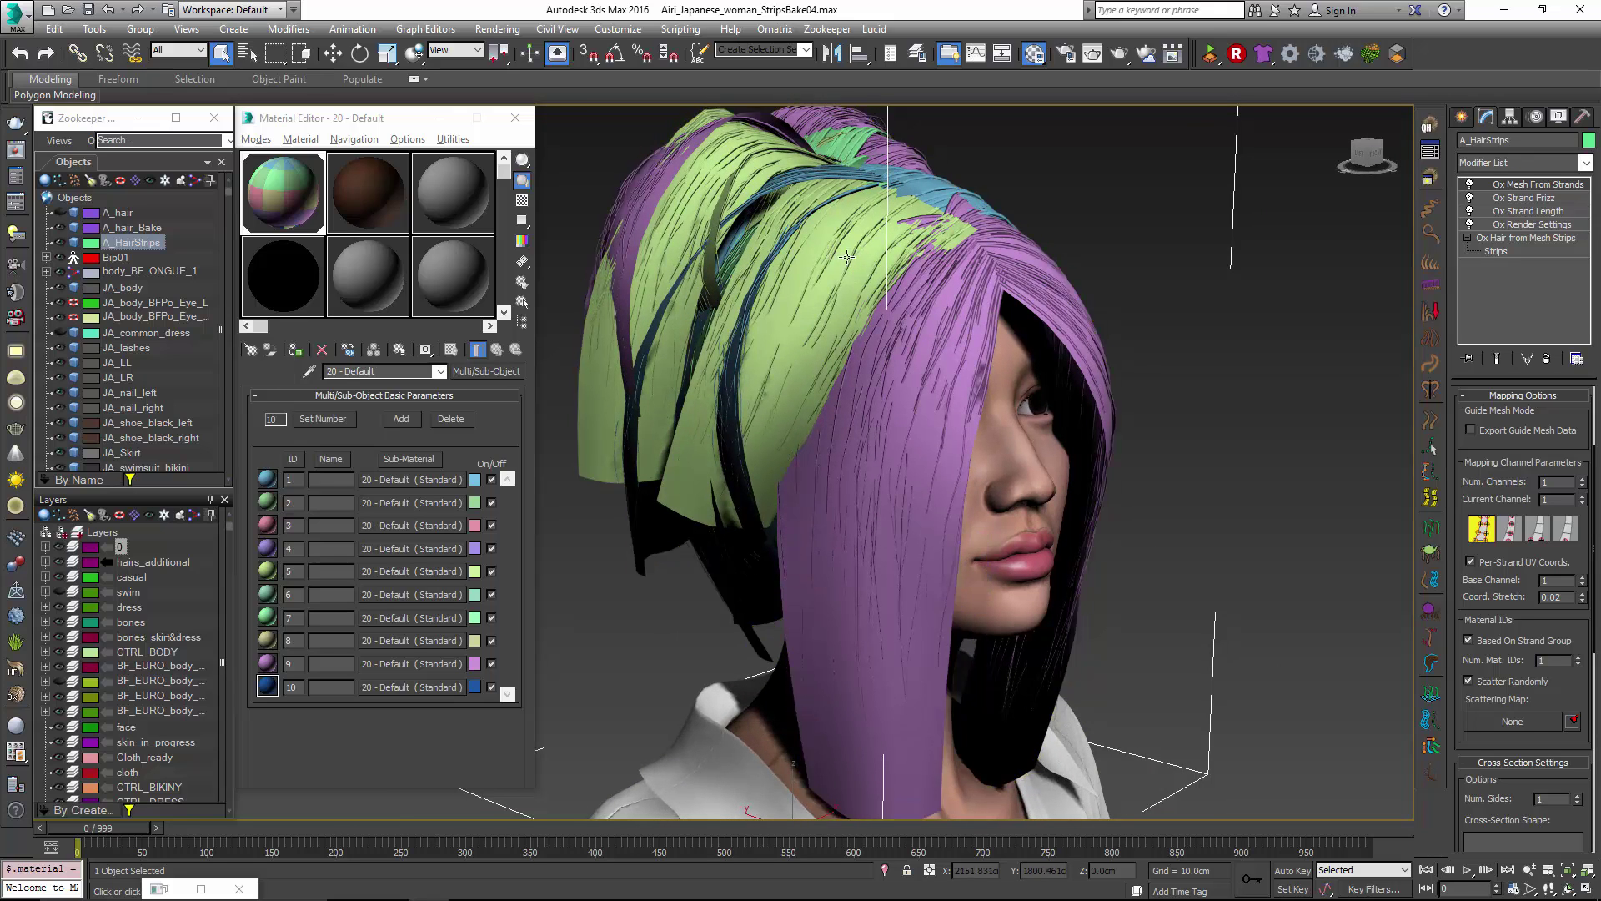
{"action": "middle_click_drag", "start_coordinate": [959, 336], "coordinate": [922, 337], "text": "alt"}
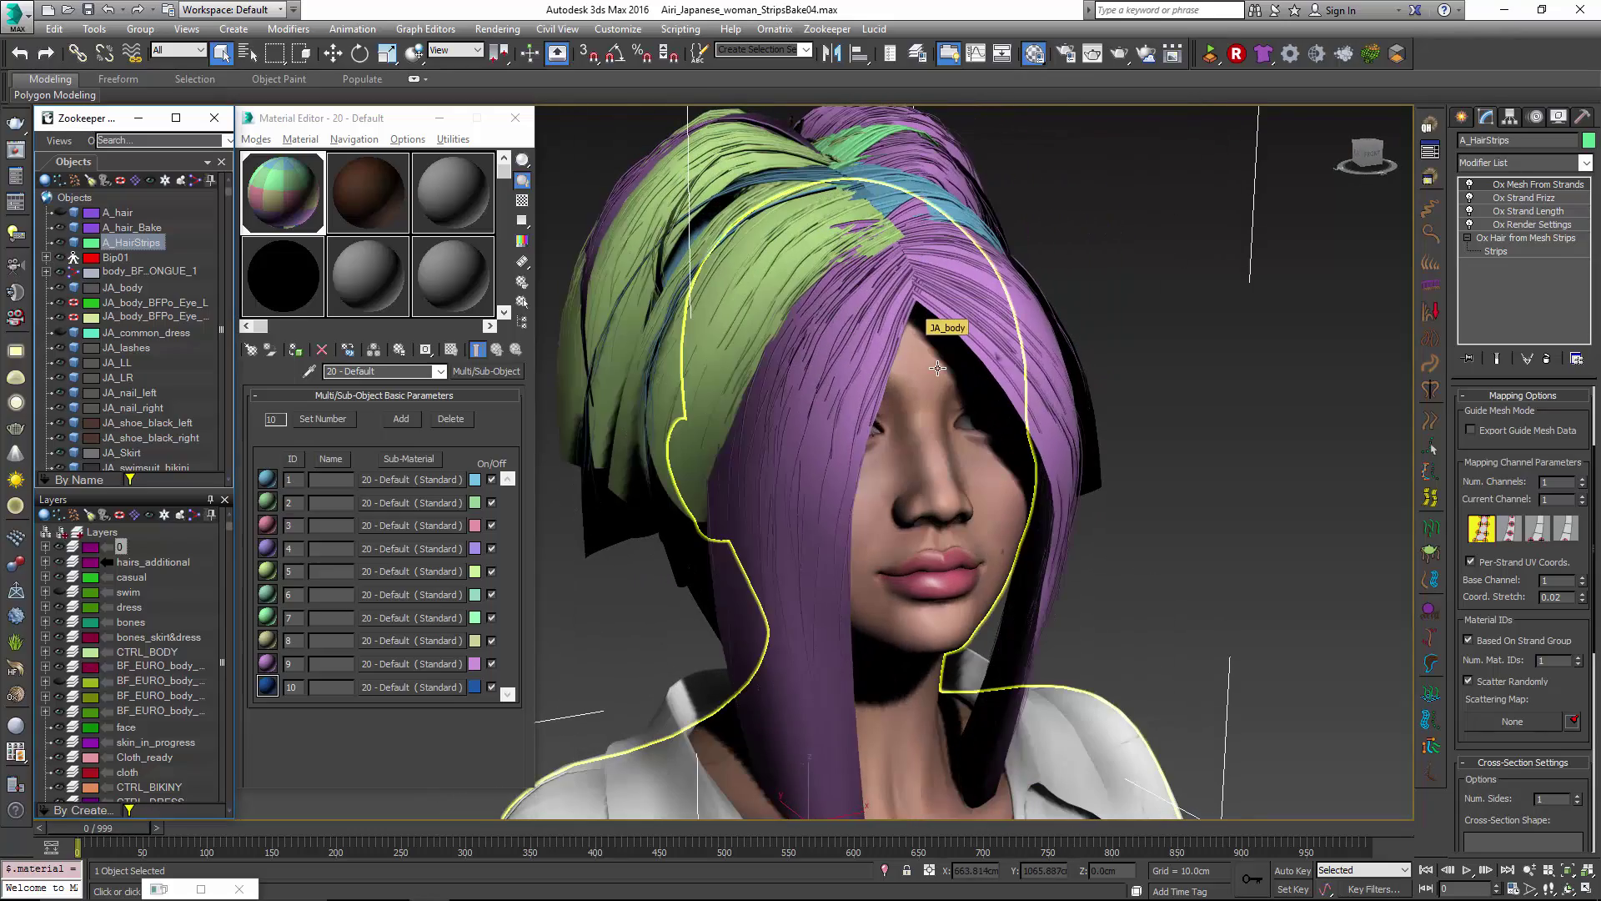
{"action": "left_click", "coordinate": [374, 175]}
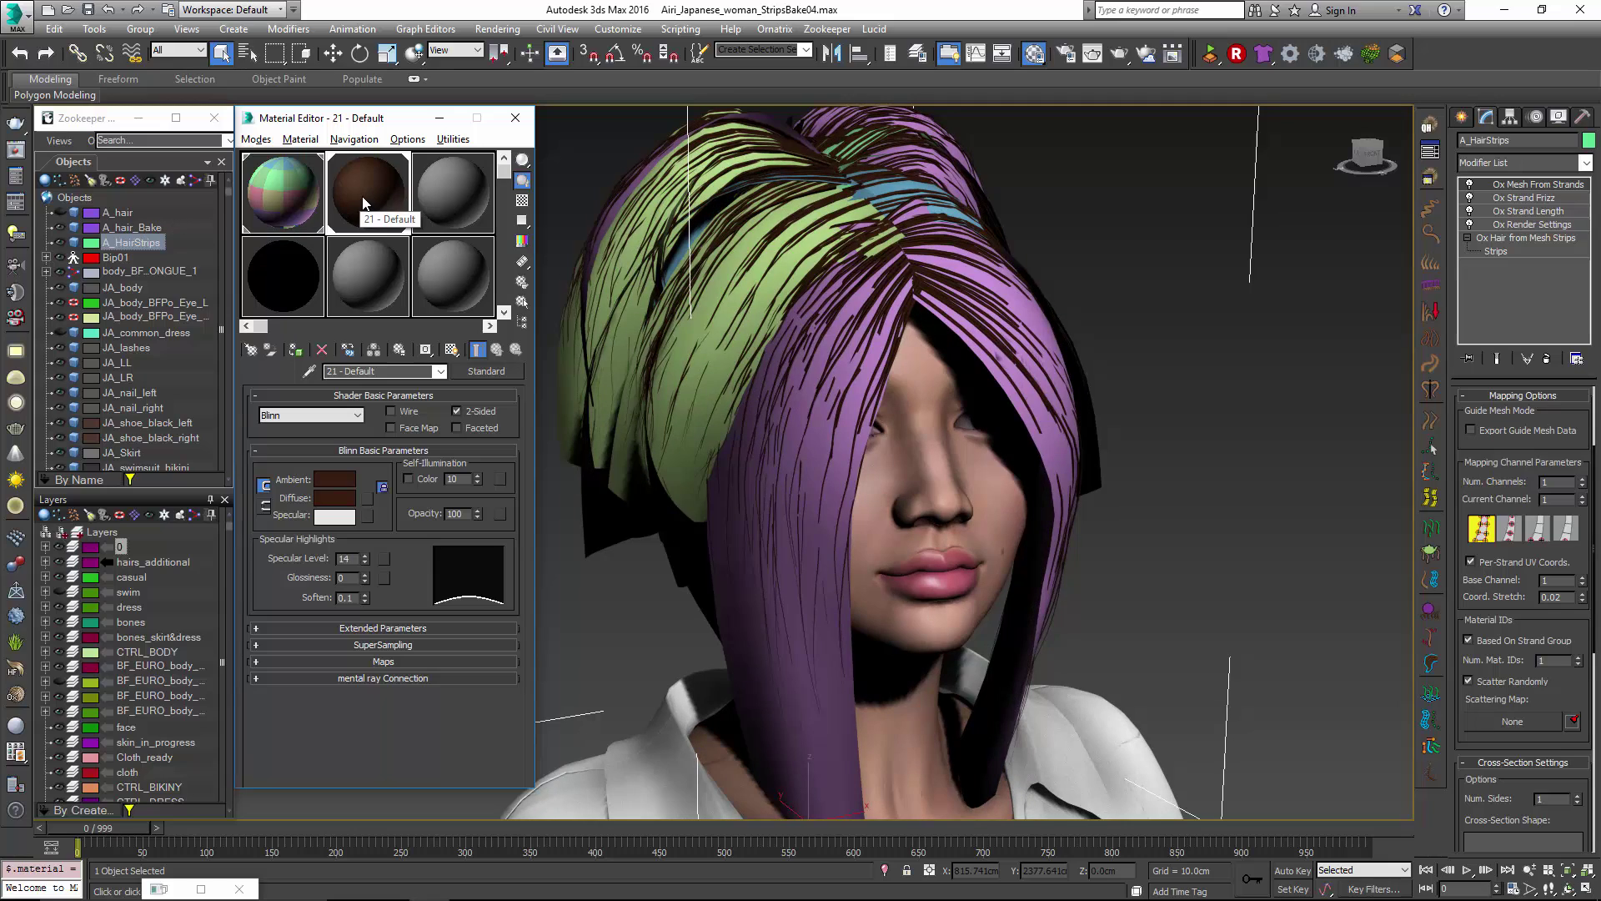
Assign the grey material 03 - Default to the A_hair_Bake mesh.
{"action": "left_click", "coordinate": [457, 193]}
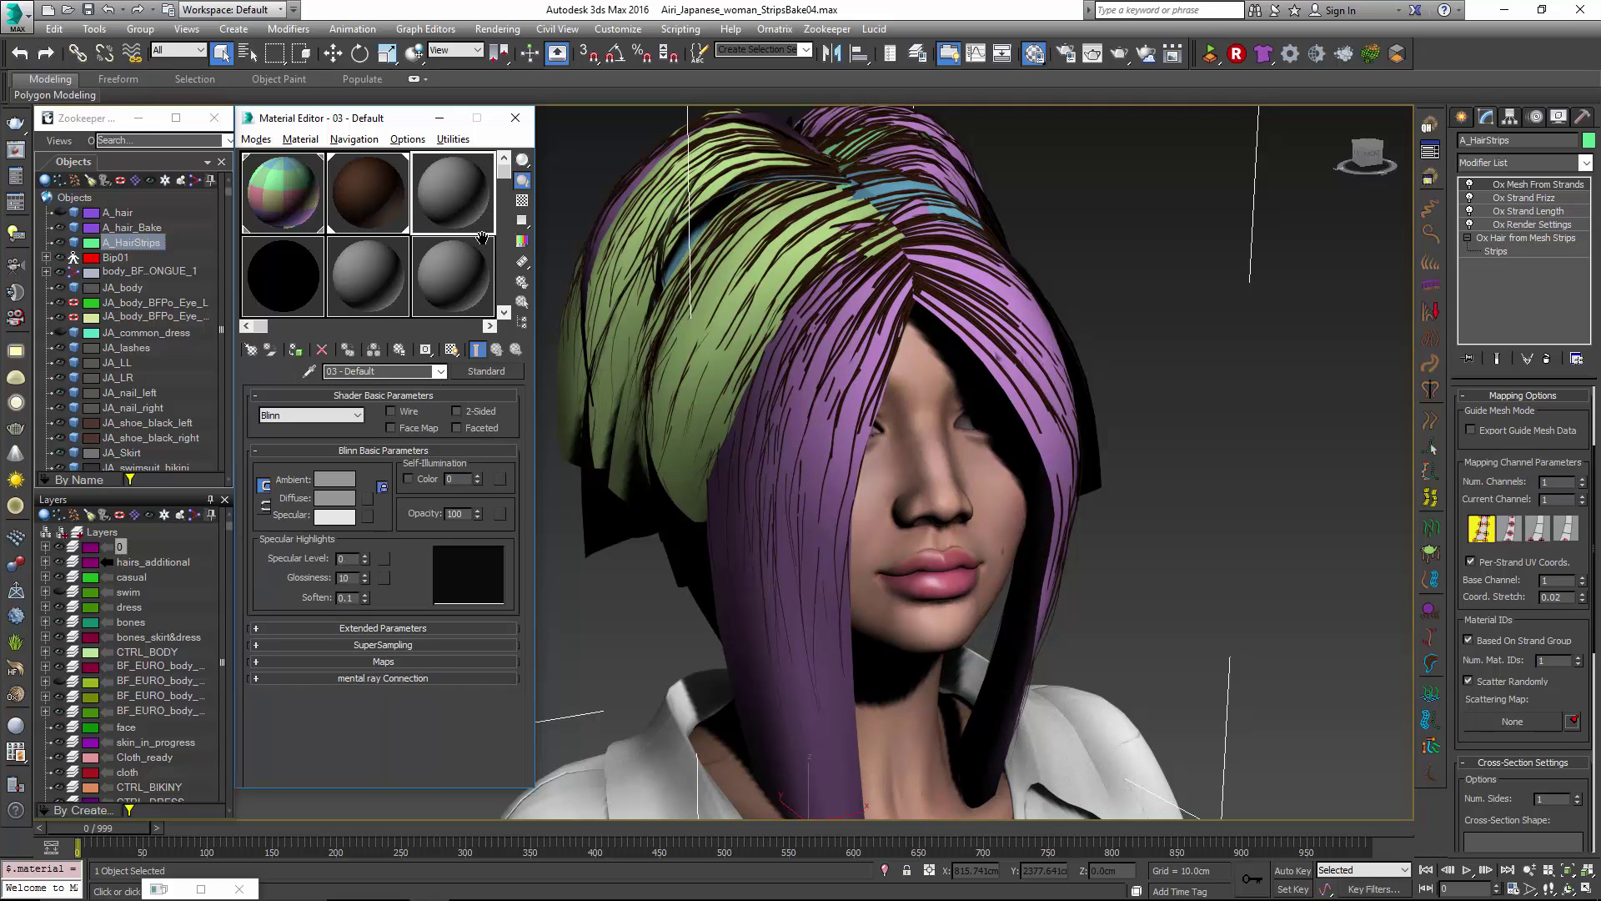
{"action": "left_click", "coordinate": [126, 227]}
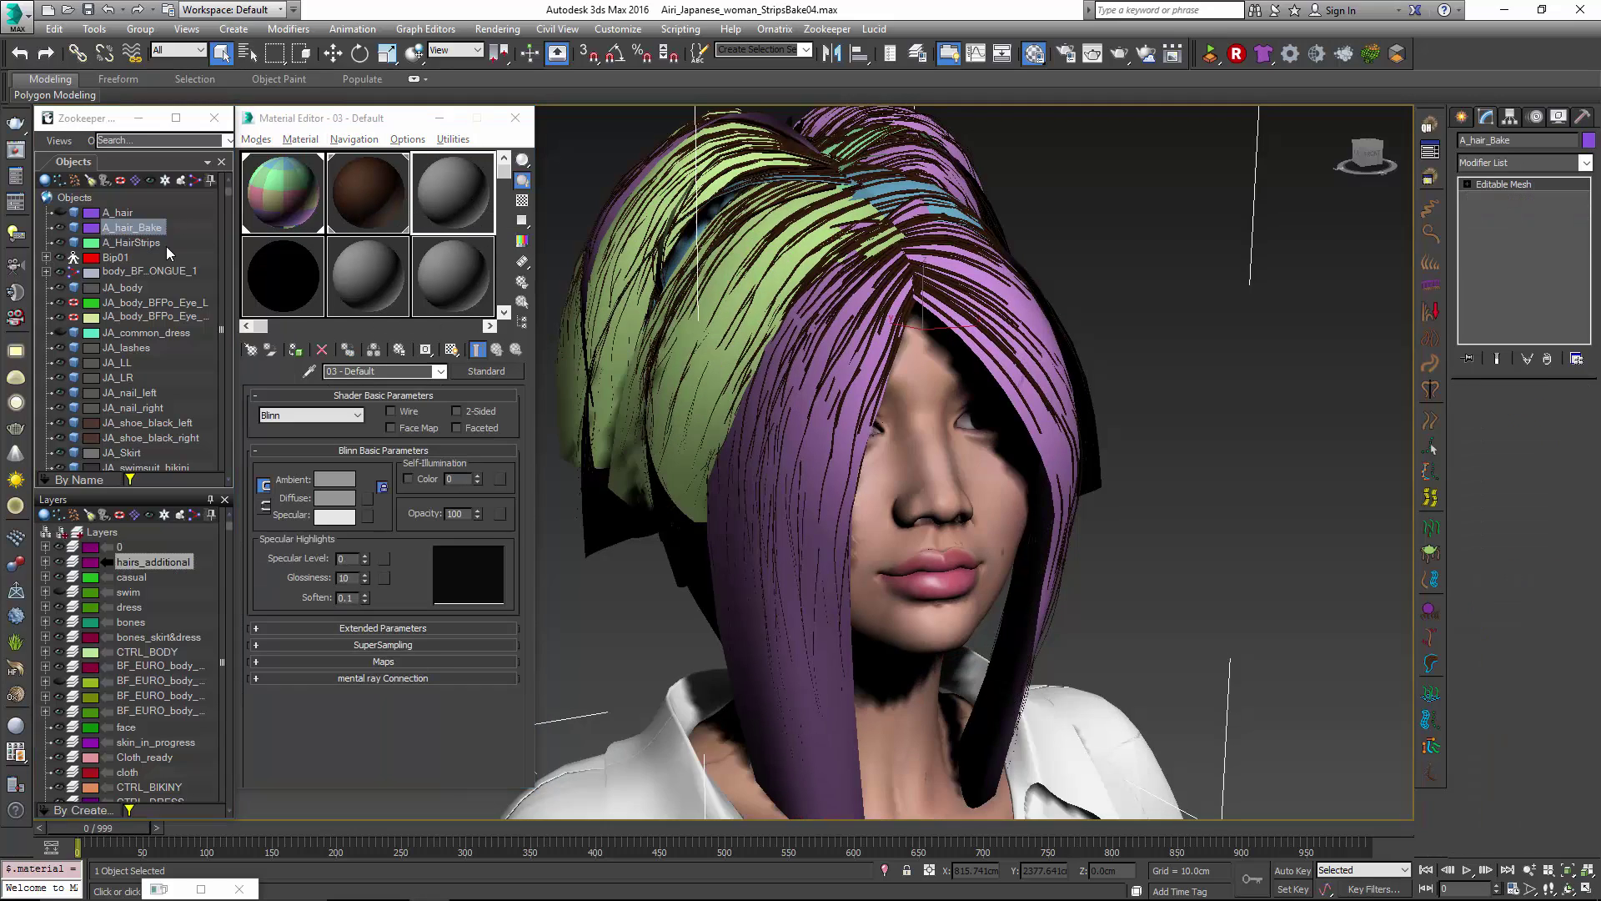
{"action": "left_click", "coordinate": [295, 350]}
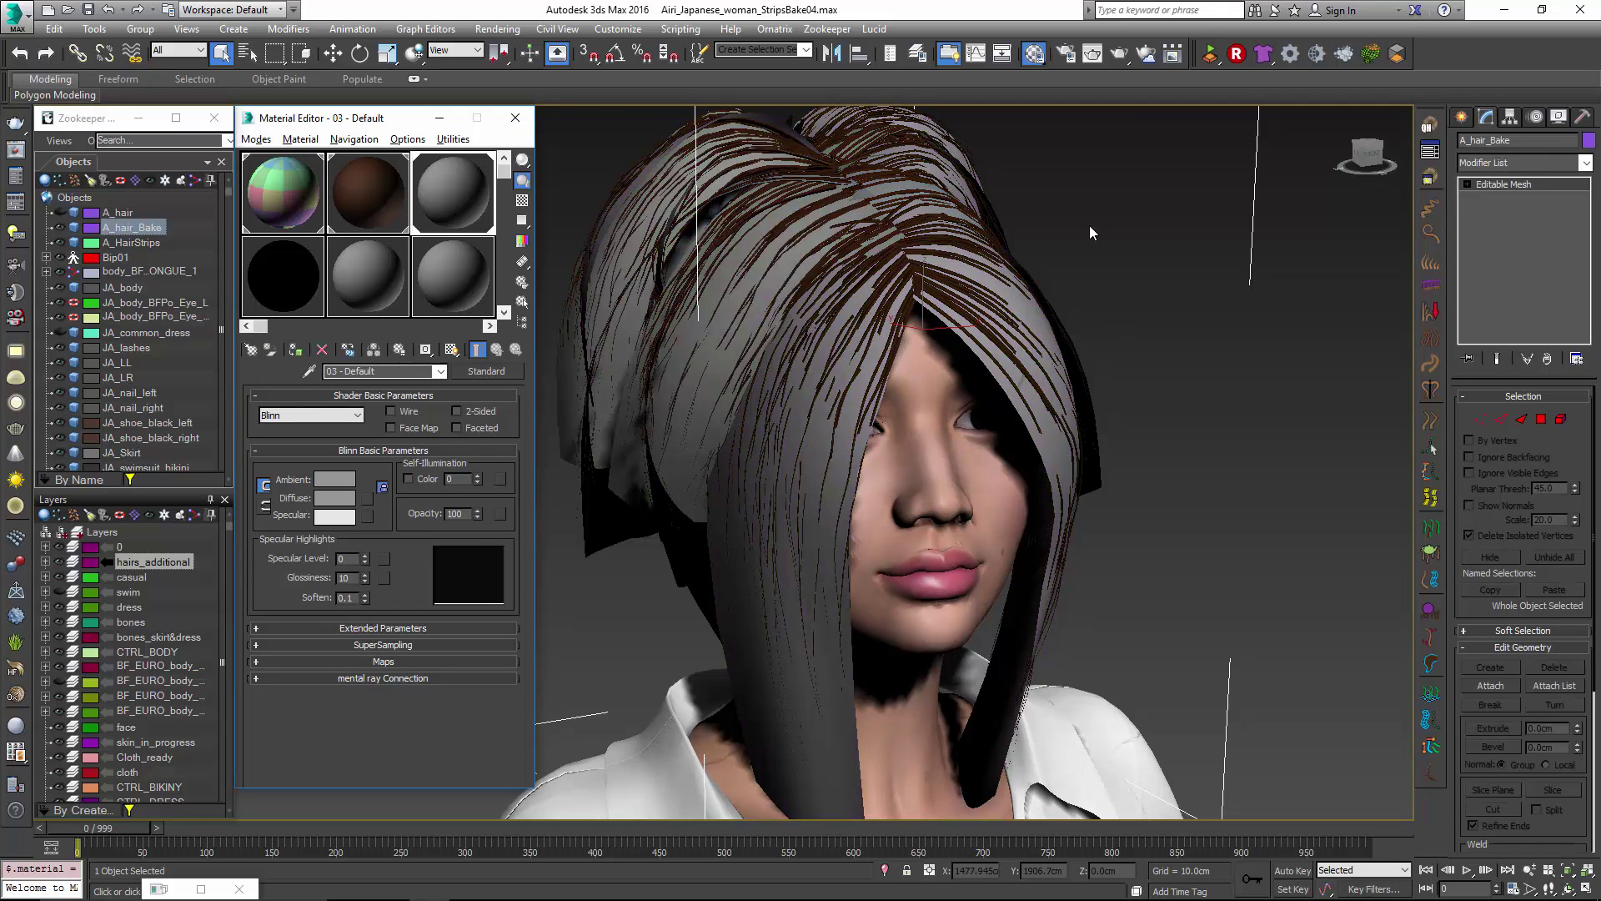
Isolate the A_hair_Bake and A_HairStrips objects and clear the selection.
{"action": "left_click", "coordinate": [133, 241], "text": "ctrl"}
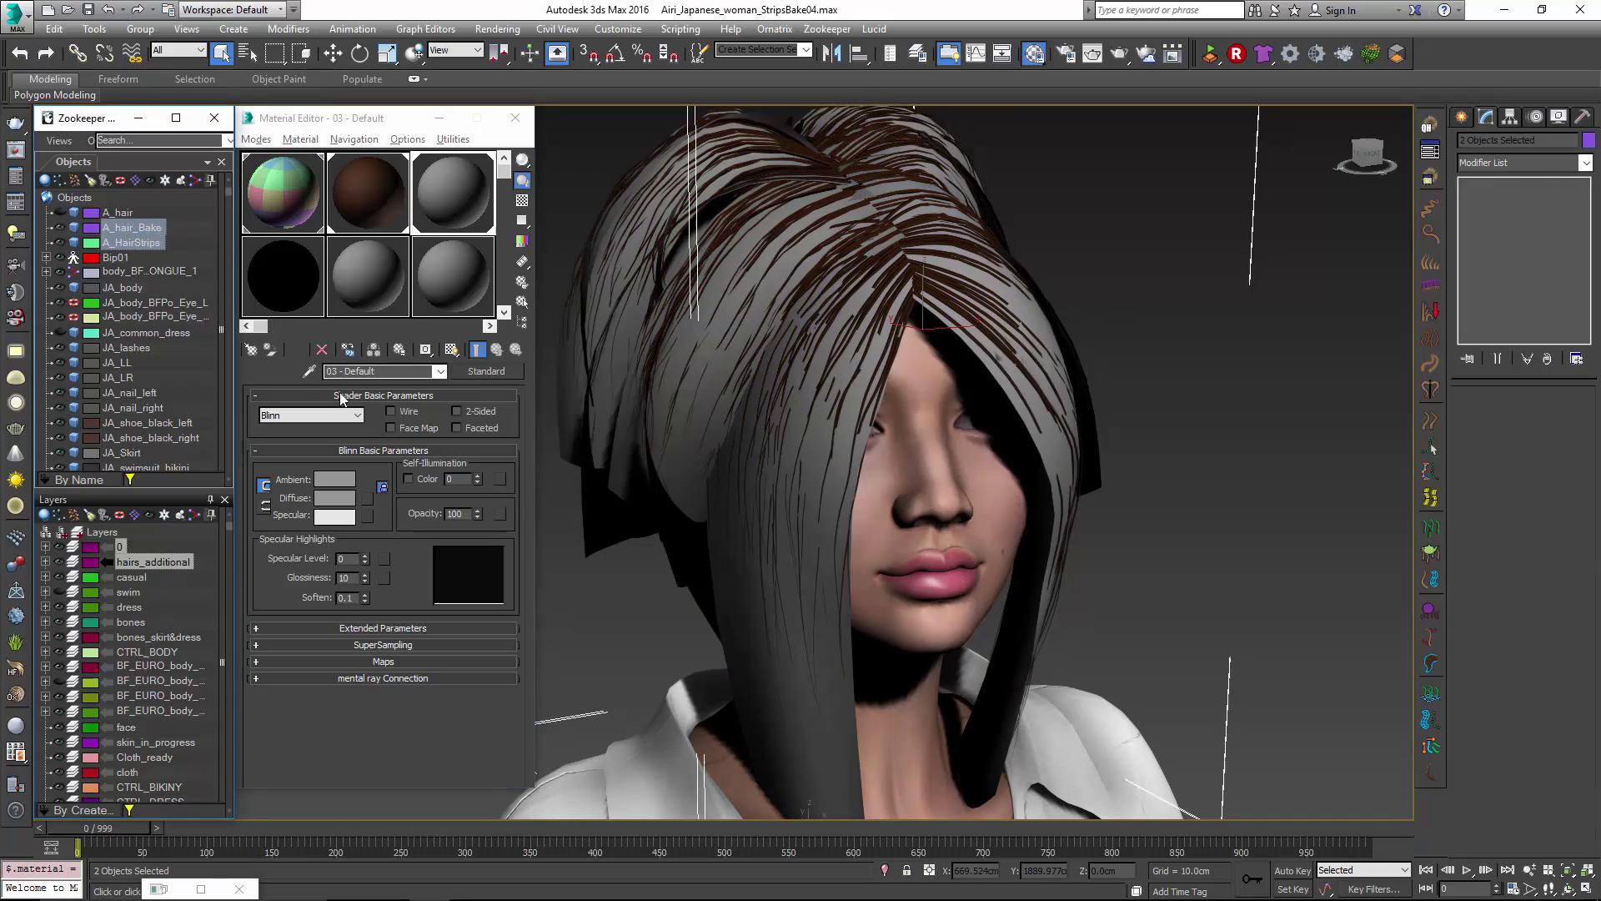
{"action": "left_click", "coordinate": [885, 869]}
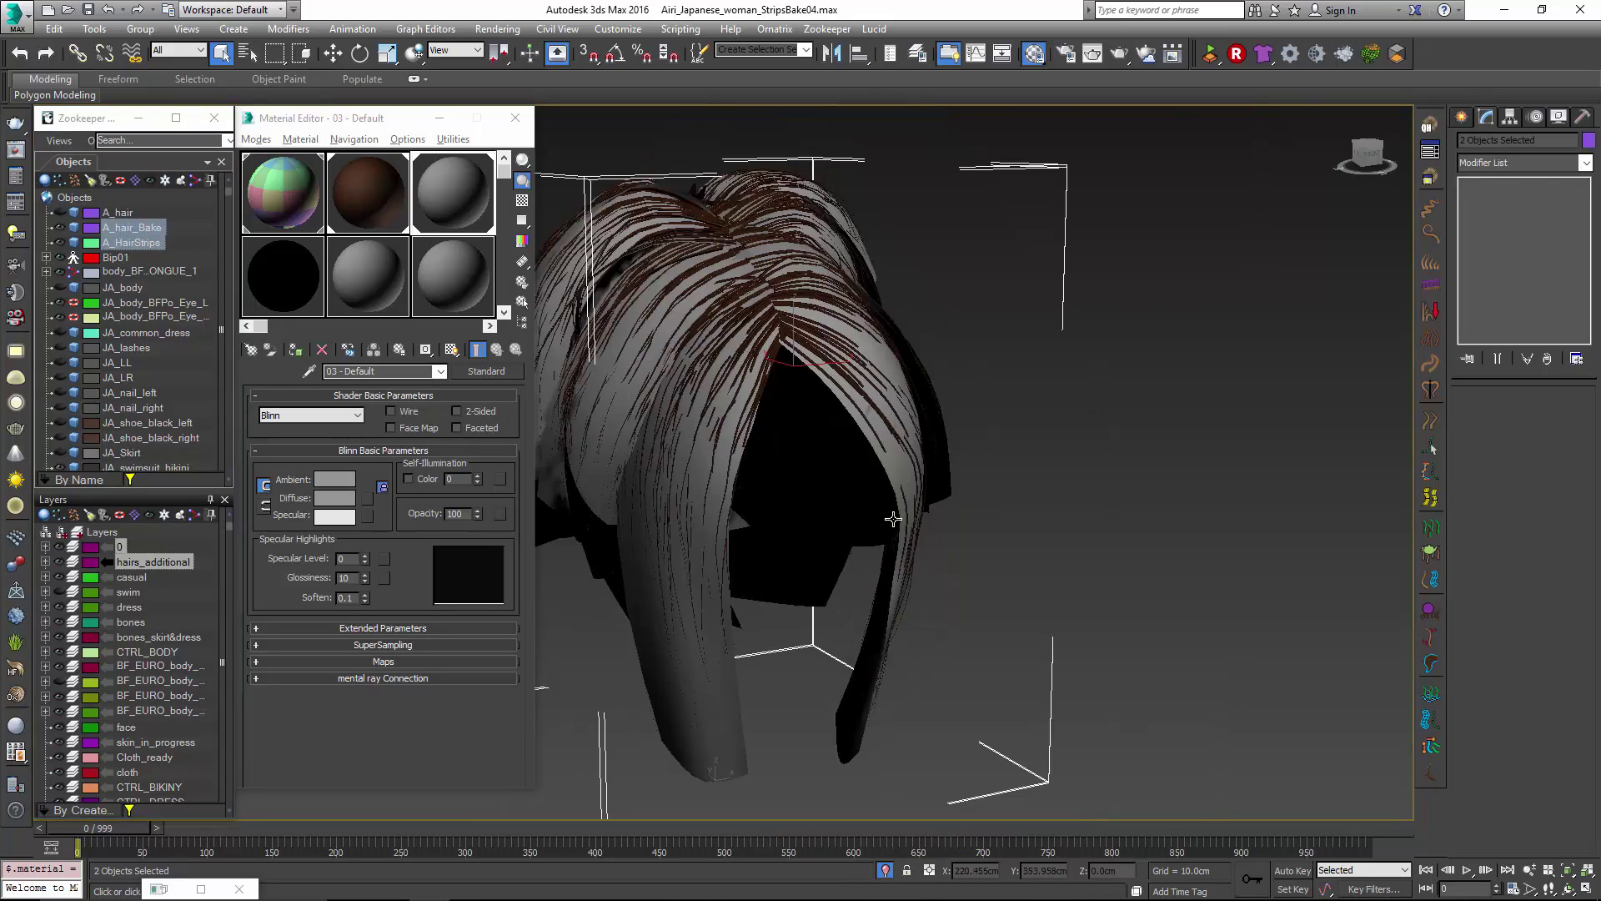
{"action": "middle_click_drag", "start_coordinate": [891, 479], "coordinate": [1118, 475]}
{"action": "left_click", "coordinate": [1256, 457]}
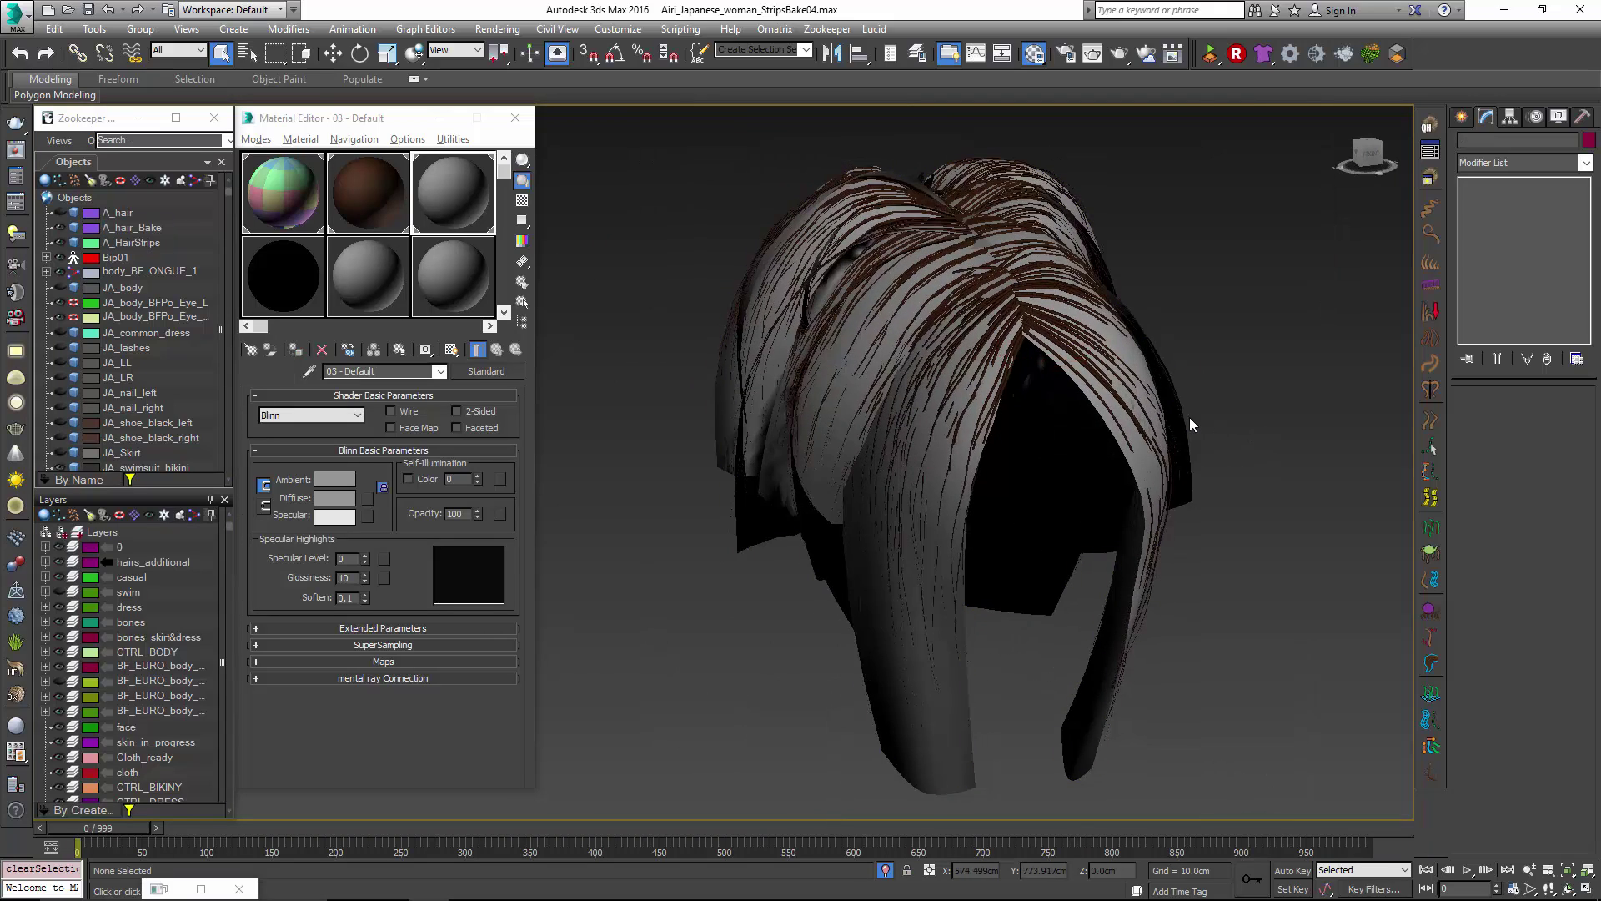
Add a Projection modifier to the A_hair_Bake mesh.
{"action": "left_click", "coordinate": [1138, 490]}
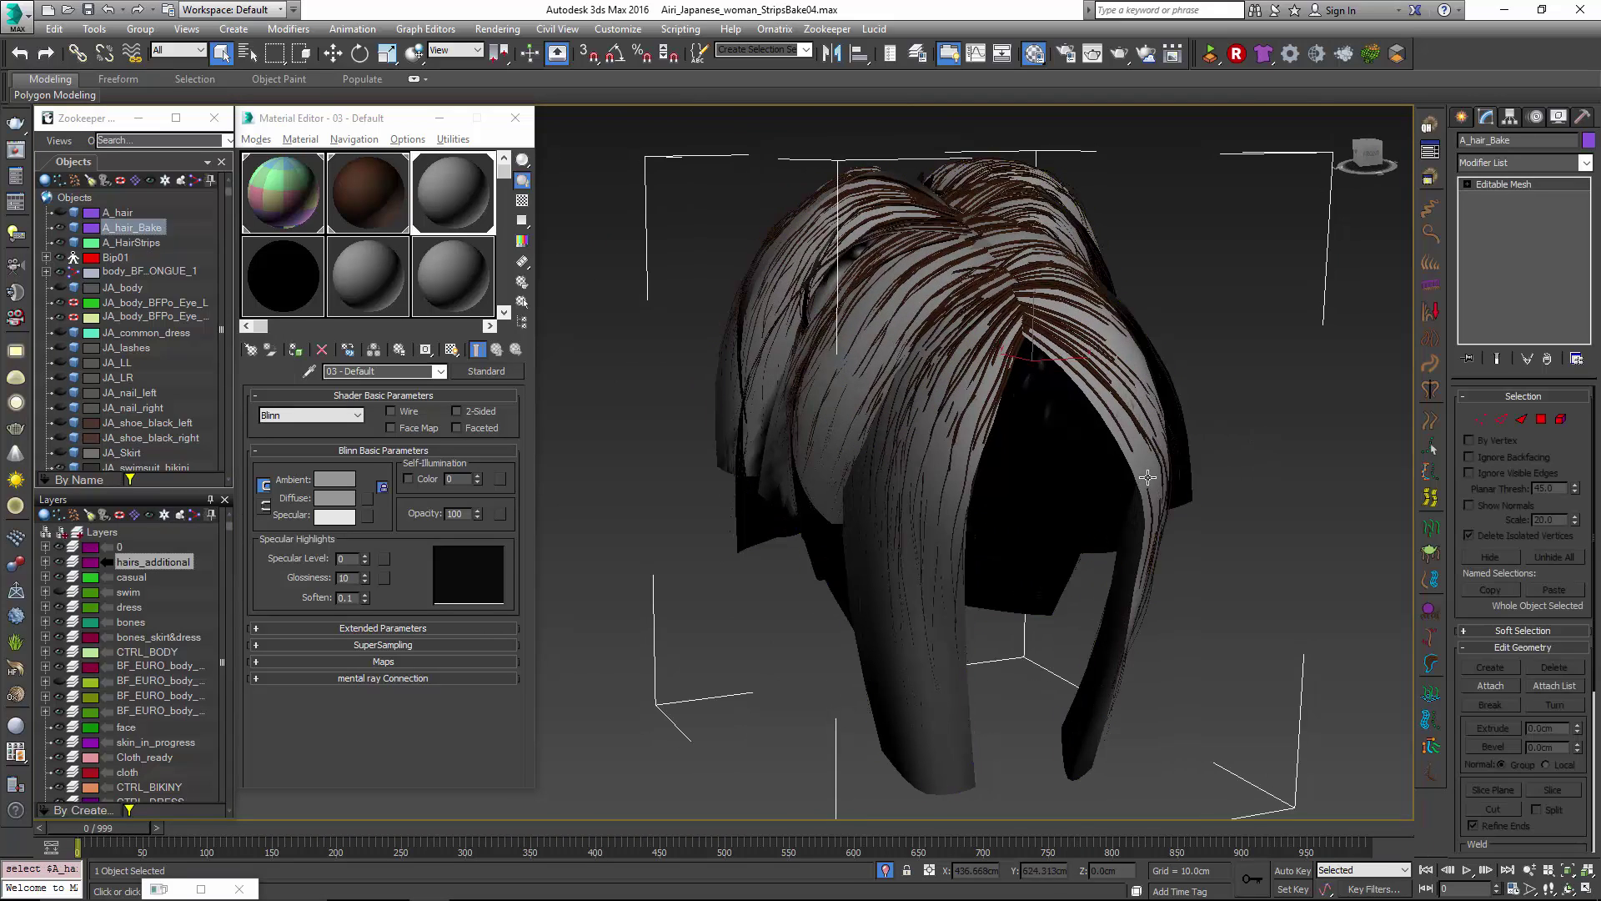
{"action": "left_click", "coordinate": [1489, 164]}
{"action": "scroll", "coordinate": [1501, 250], "scroll_direction": "down", "scroll_amount": 20}
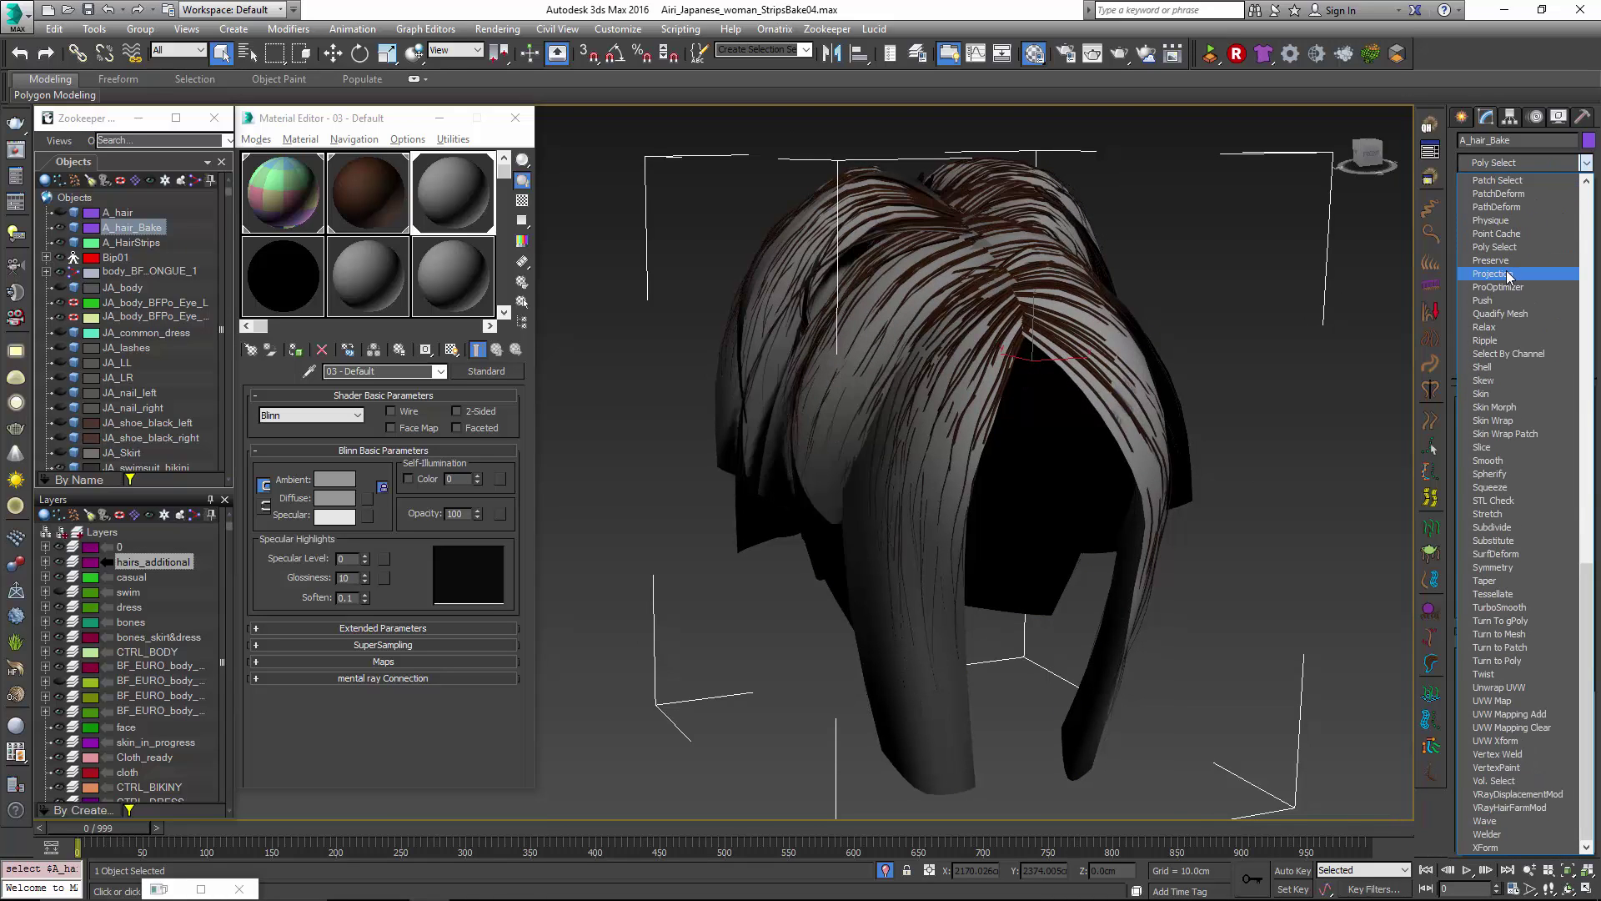
{"action": "left_click", "coordinate": [1497, 274]}
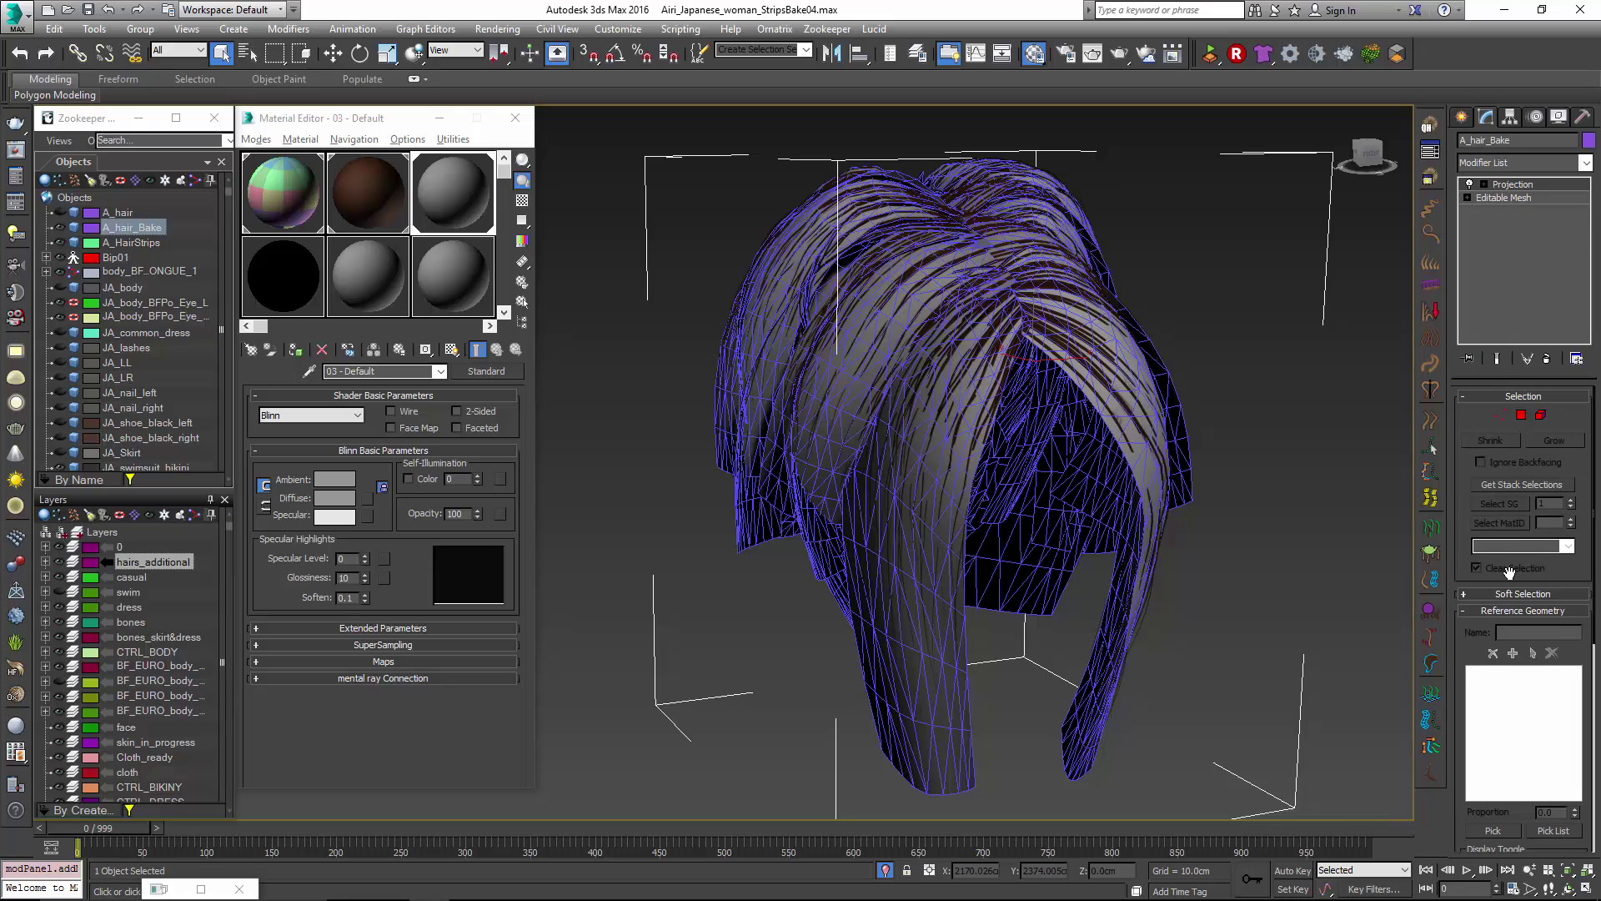
Push the projection cage of A_hair_Bake outward by an amount of 0.36.
{"action": "scroll", "coordinate": [1509, 571], "scroll_direction": "down", "scroll_amount": 5}
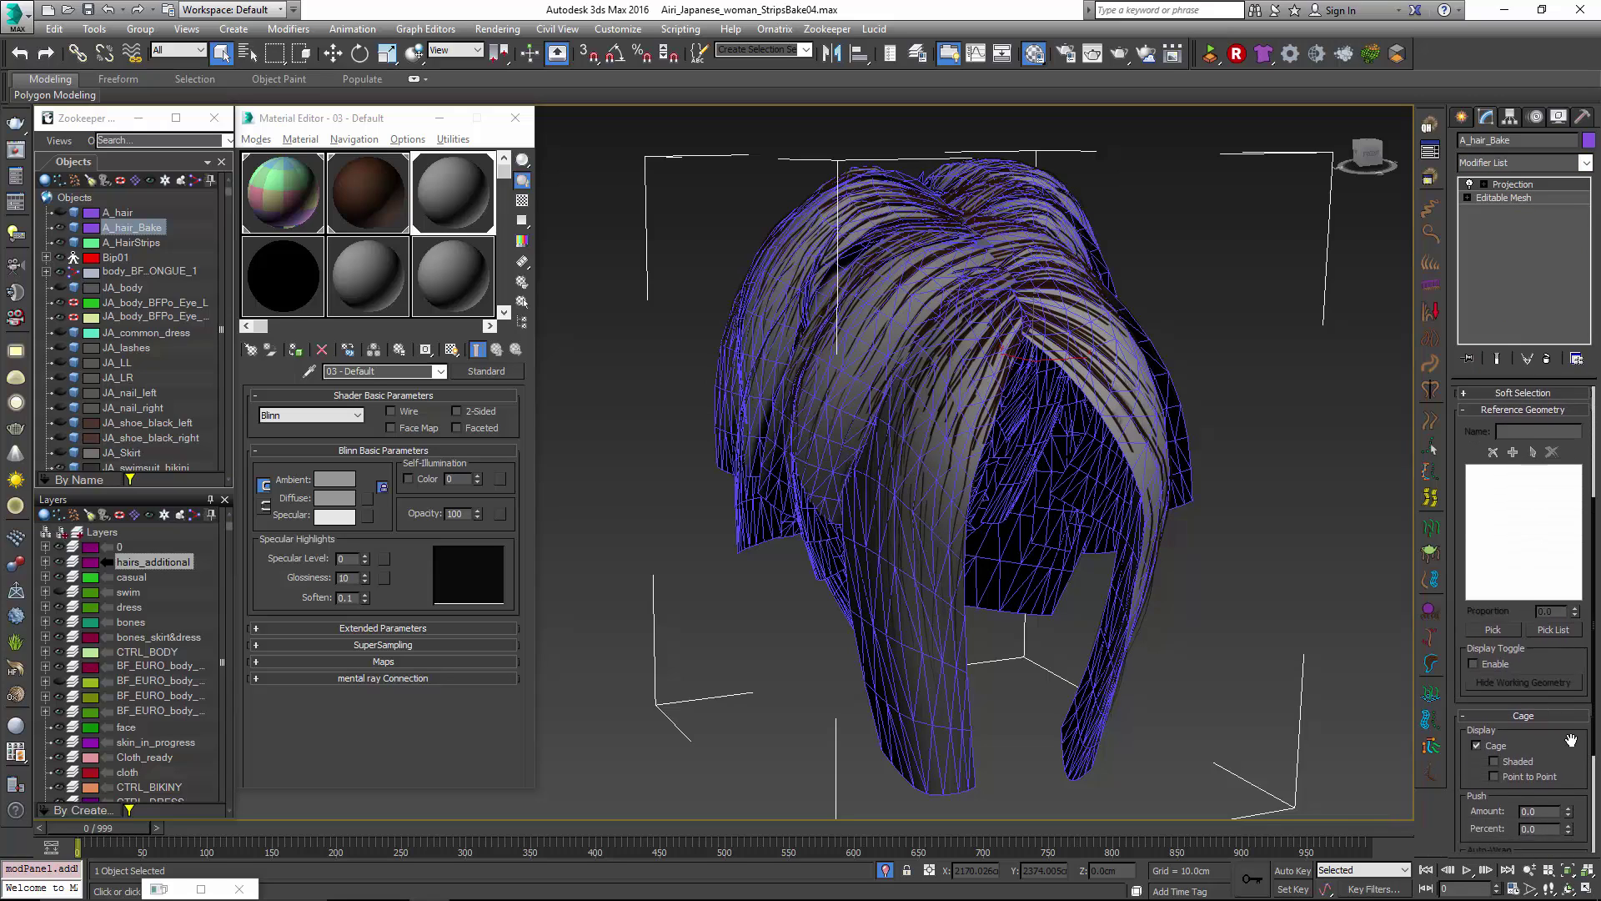
{"action": "scroll", "coordinate": [1571, 740], "scroll_direction": "down", "scroll_amount": 2}
{"action": "left_click_drag", "start_coordinate": [1571, 756], "coordinate": [1581, 721]}
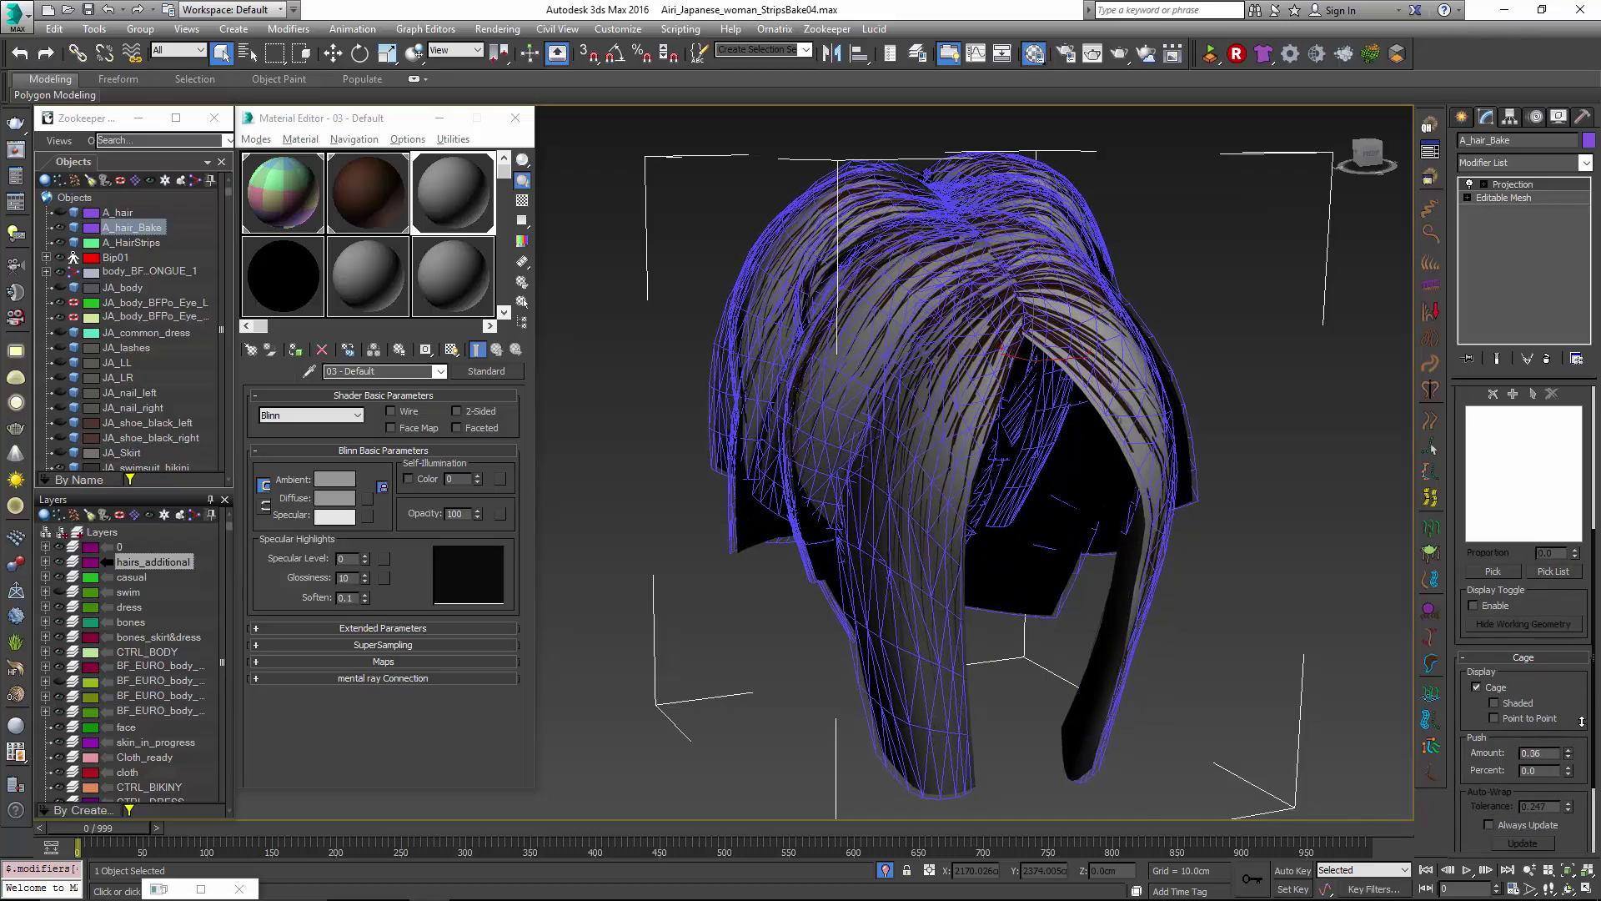
Pick A_HairStrips as the reference geometry of the Projection modifier and collapse its Selection settings.
{"action": "left_click", "coordinate": [1493, 572]}
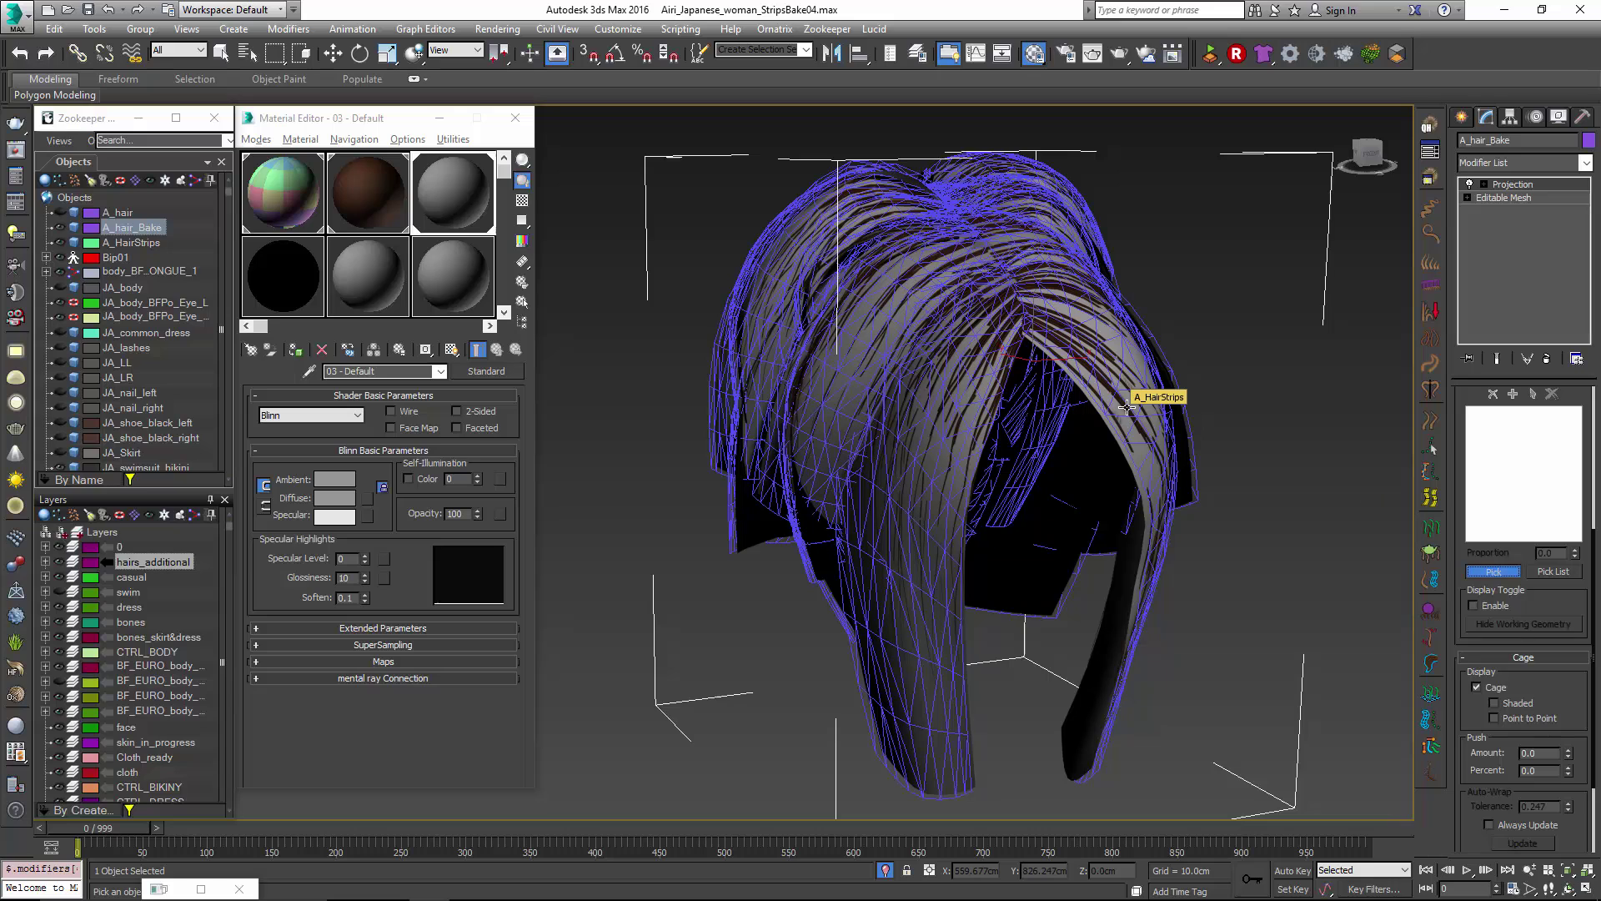
{"action": "left_click", "coordinate": [1126, 407]}
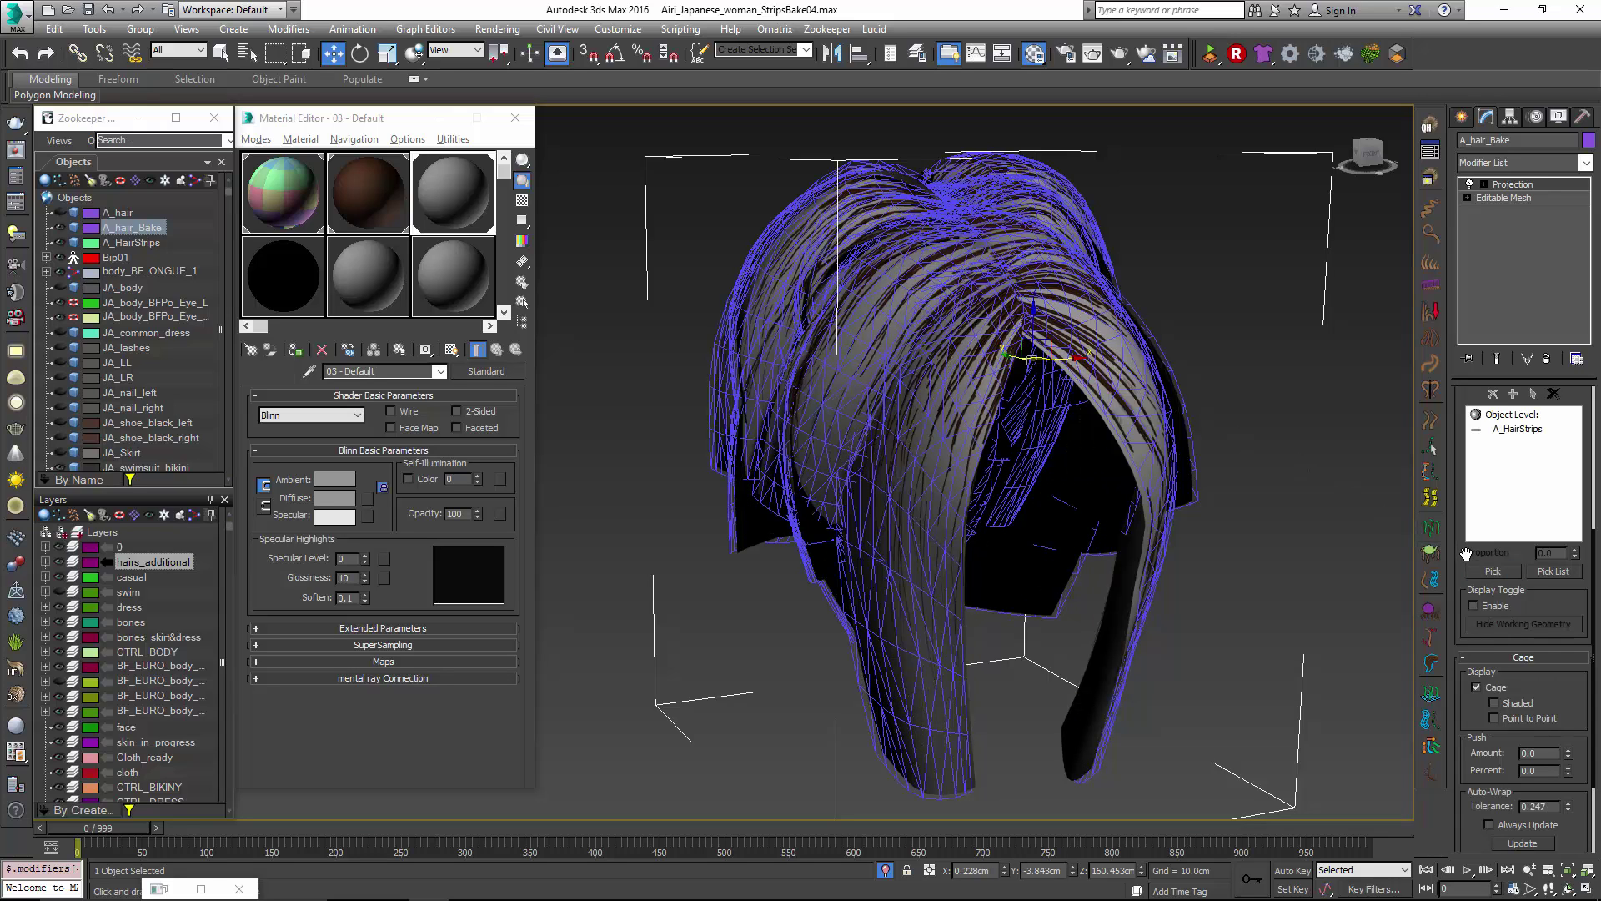
{"action": "left_click_drag", "start_coordinate": [1466, 552], "coordinate": [1465, 828]}
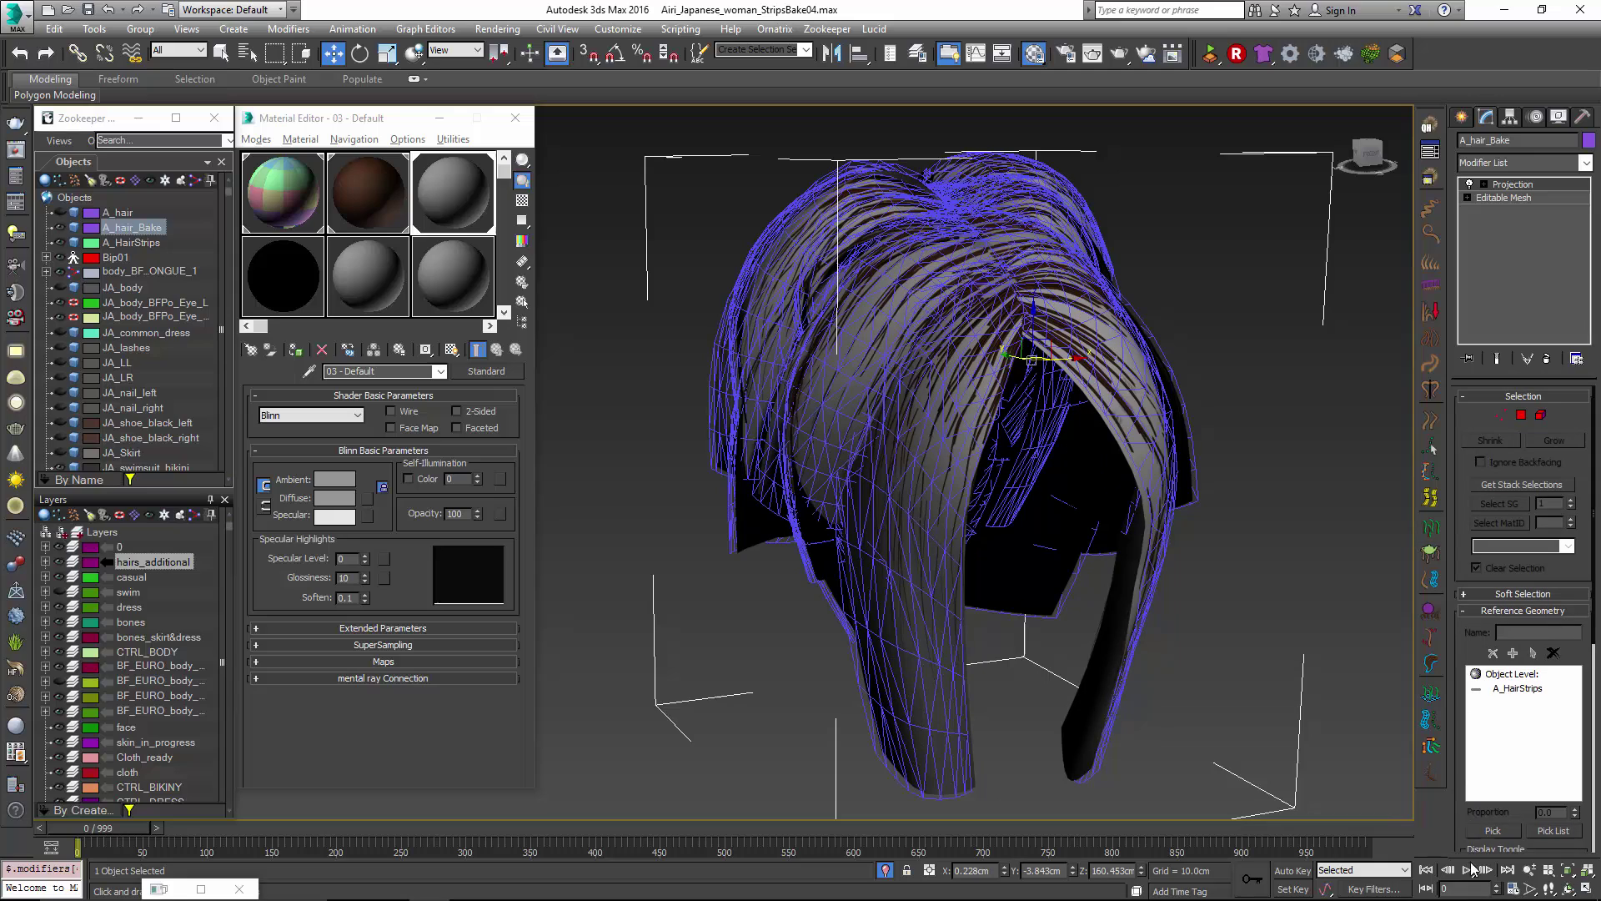
{"action": "left_click", "coordinate": [1511, 396]}
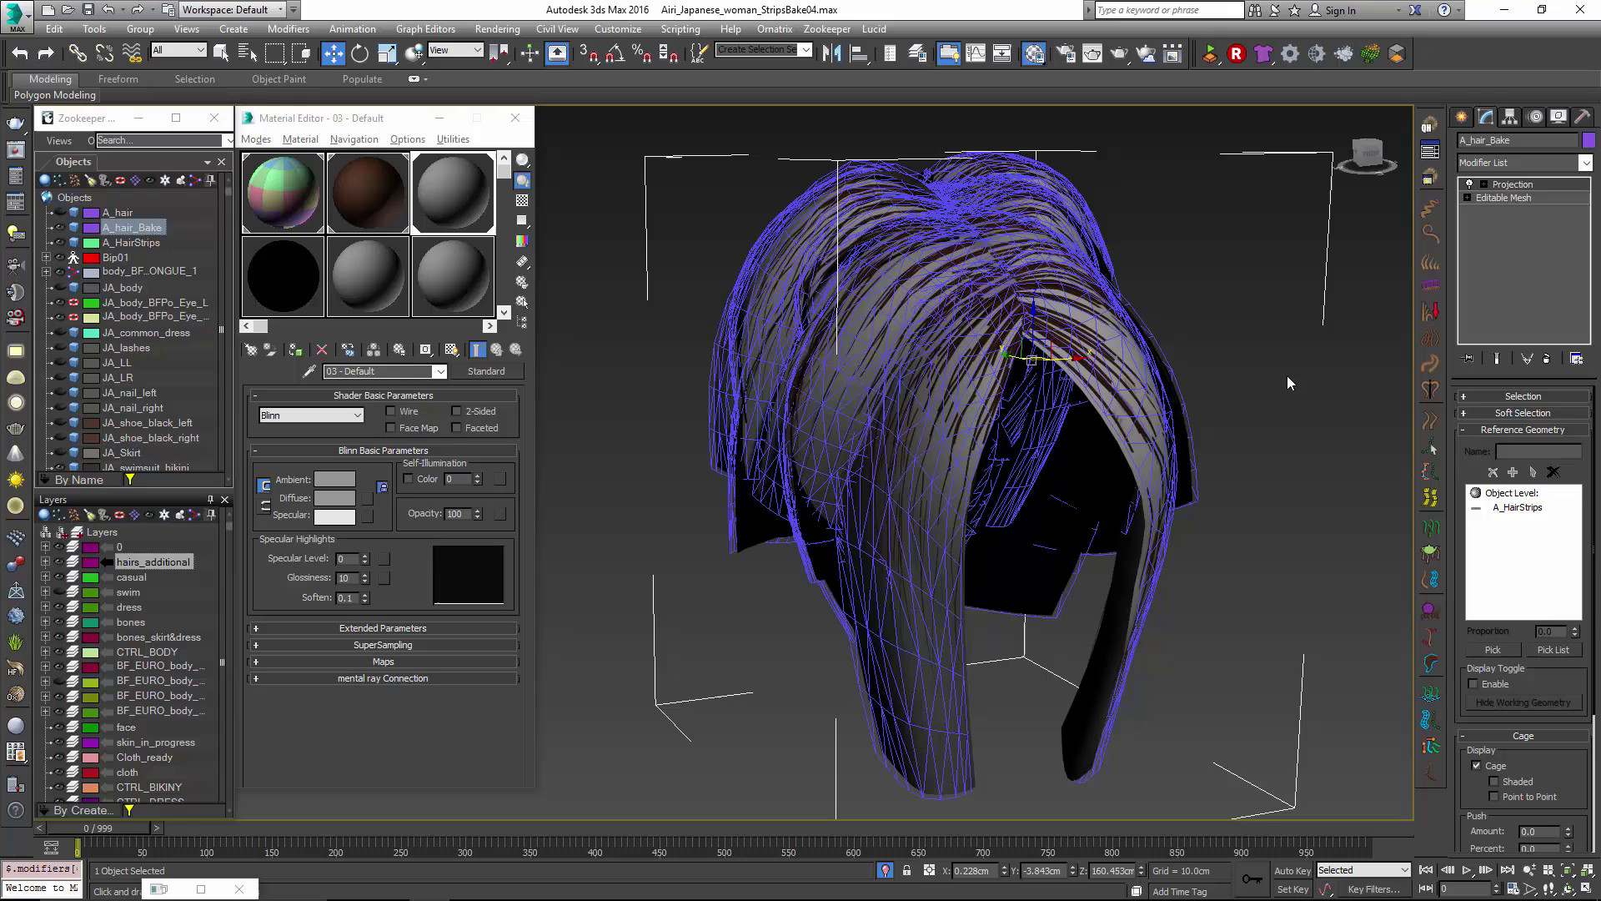
In Render To Texture, enable projection mapping for A_hair_Bake using the Projection modifier, with Sub-Object Levels turned off.
{"action": "key", "text": "0"}
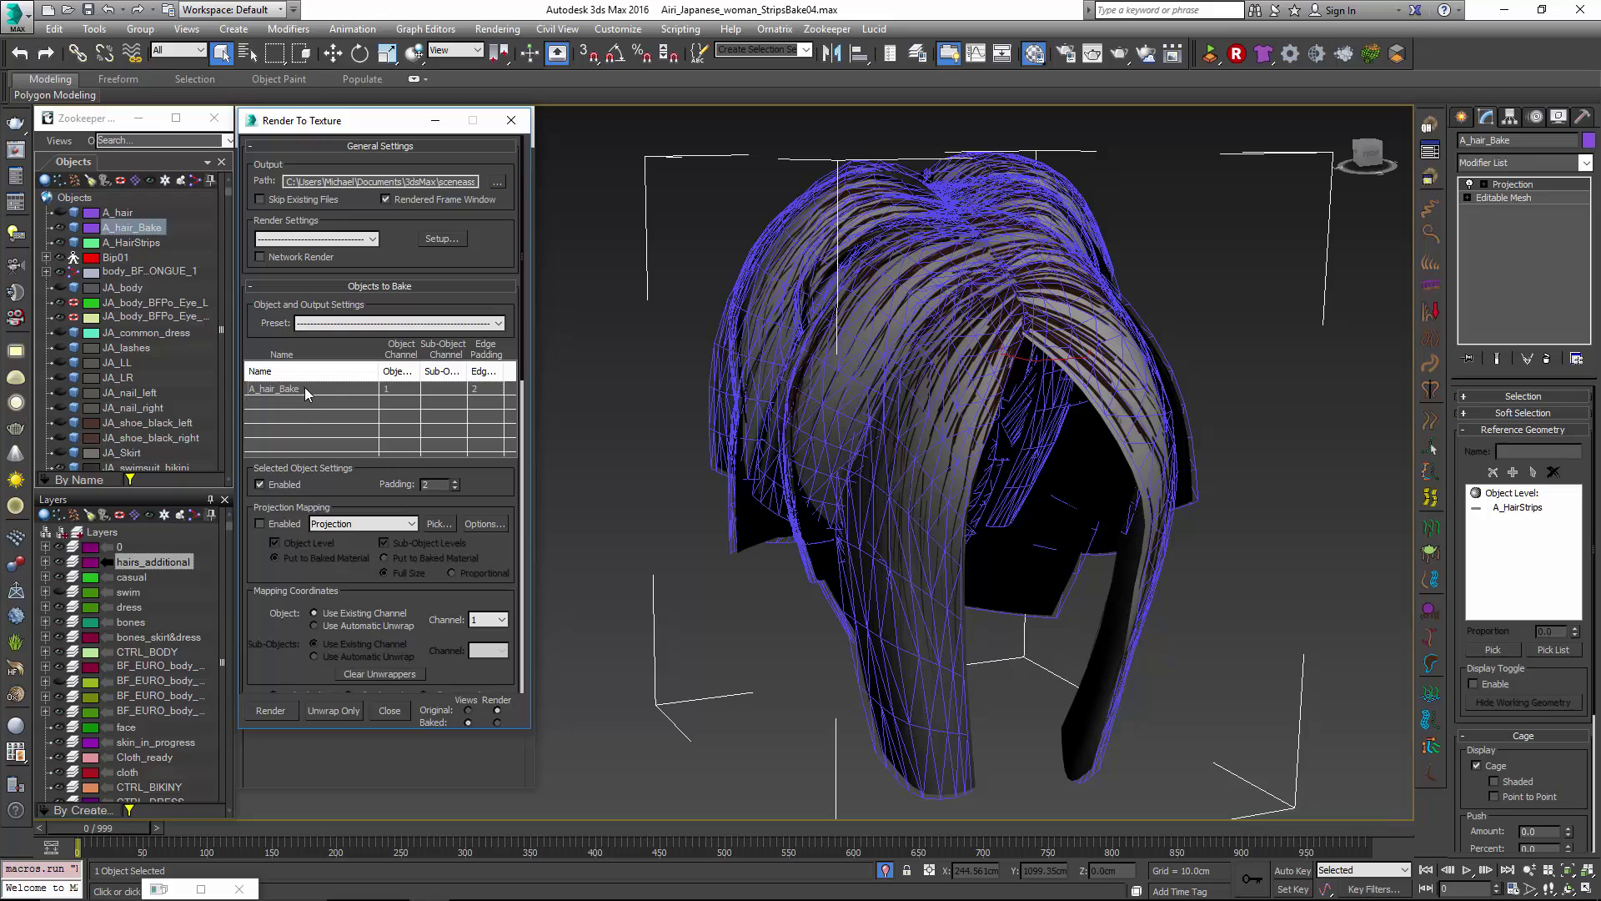
{"action": "left_click", "coordinate": [288, 525]}
{"action": "left_click", "coordinate": [364, 524]}
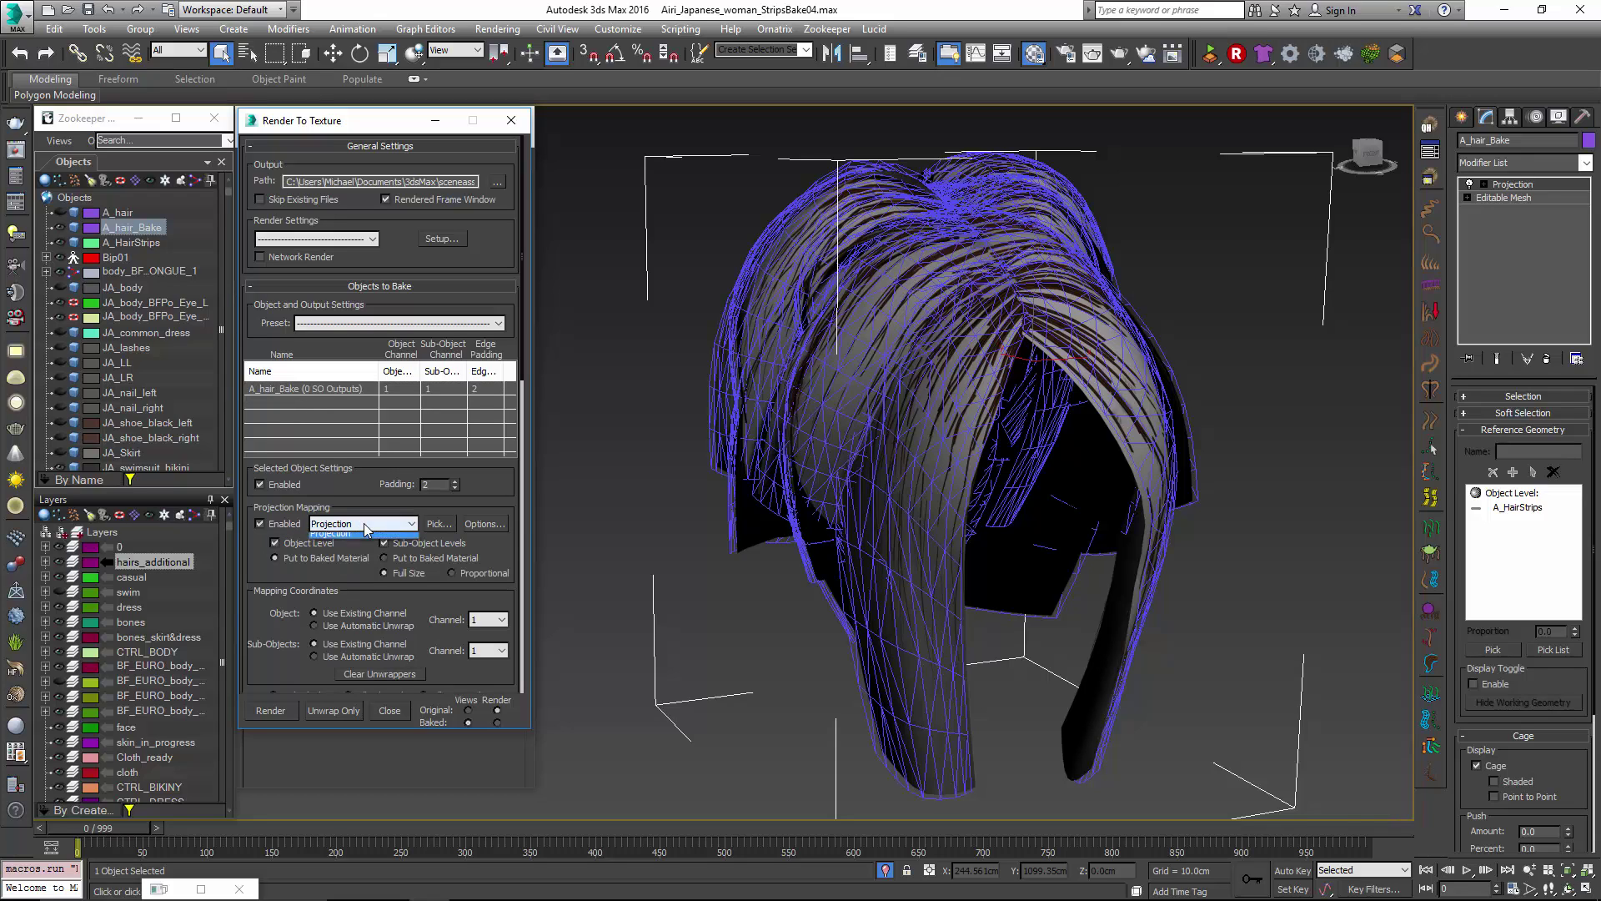
{"action": "left_click", "coordinate": [365, 527]}
{"action": "left_click", "coordinate": [430, 543]}
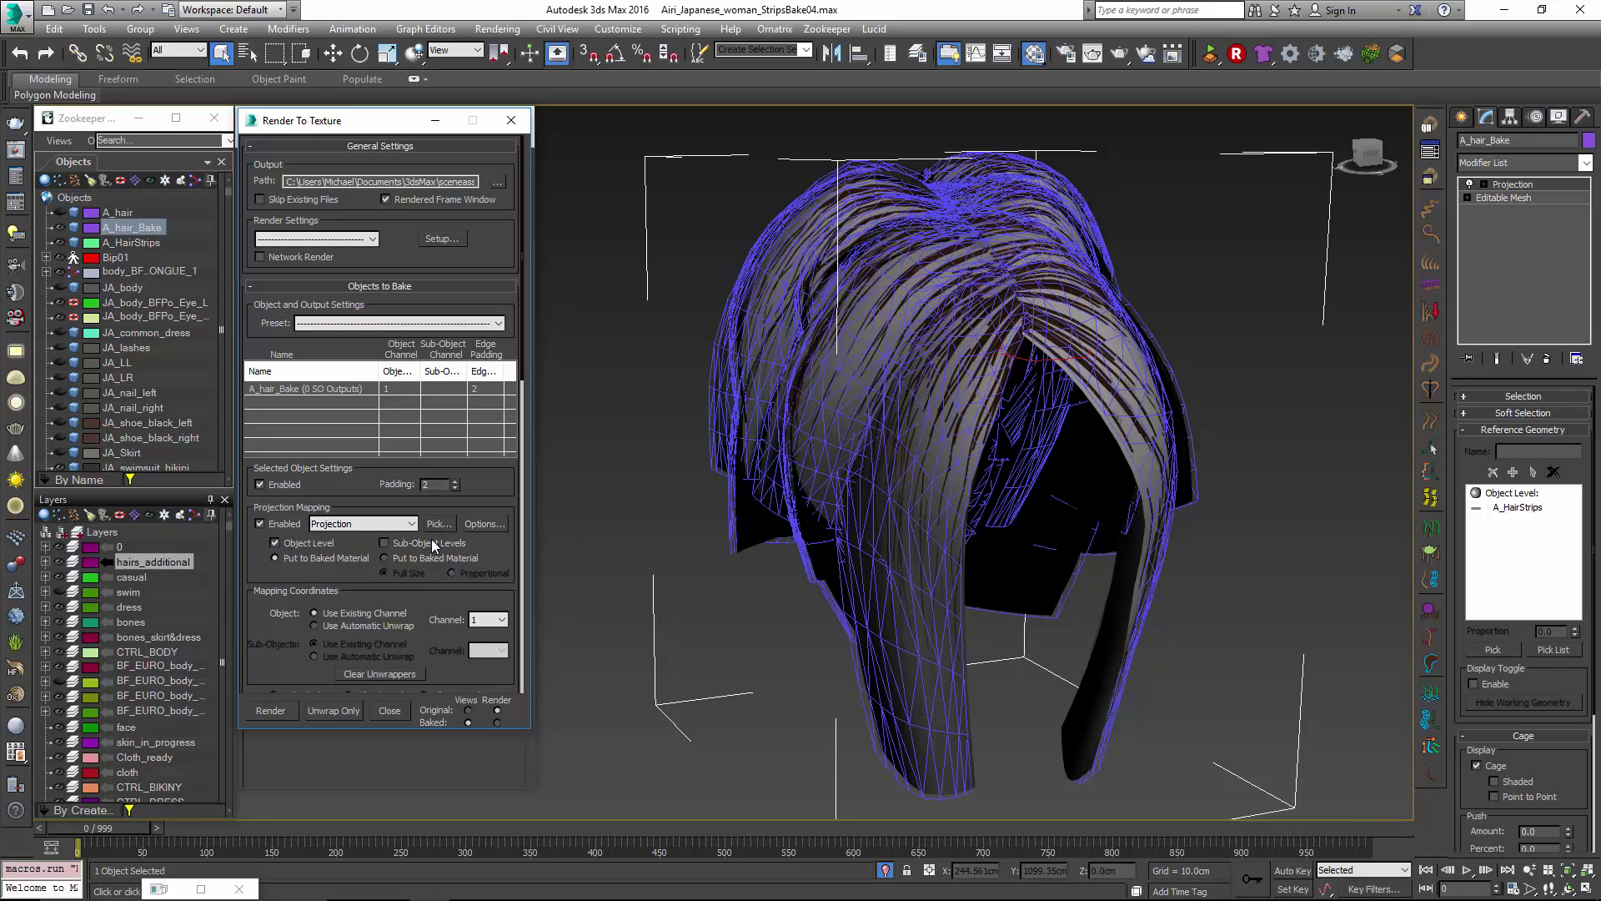
In the projection options, turn off Ray miss check and turn on Hit Only Matching Material ID.
{"action": "left_click", "coordinate": [491, 526]}
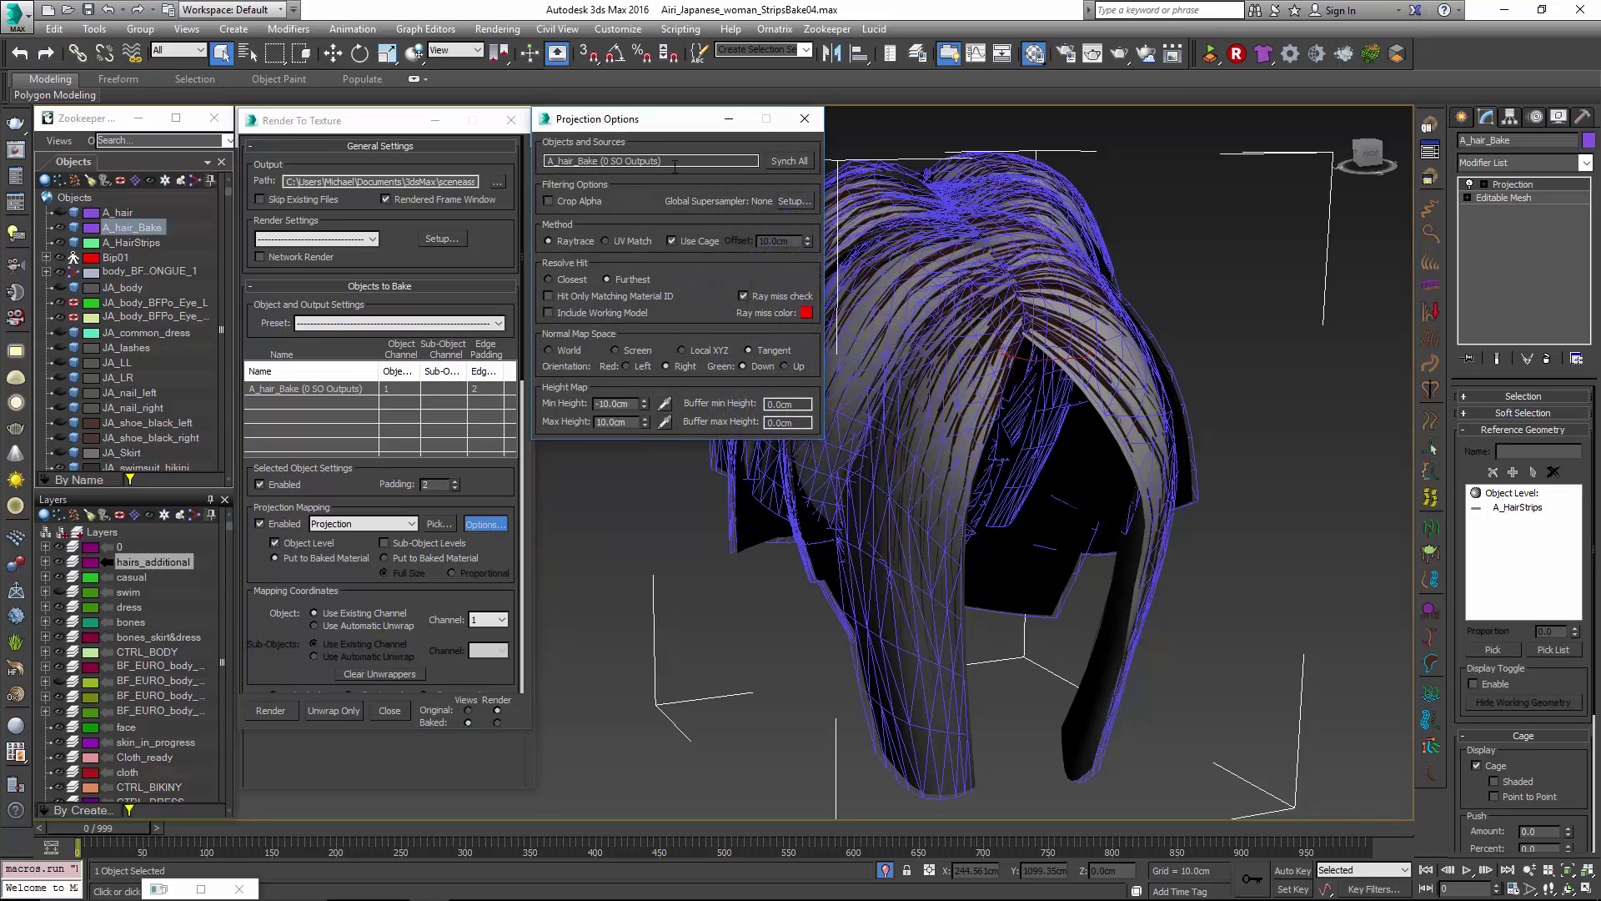
{"action": "left_click", "coordinate": [779, 299]}
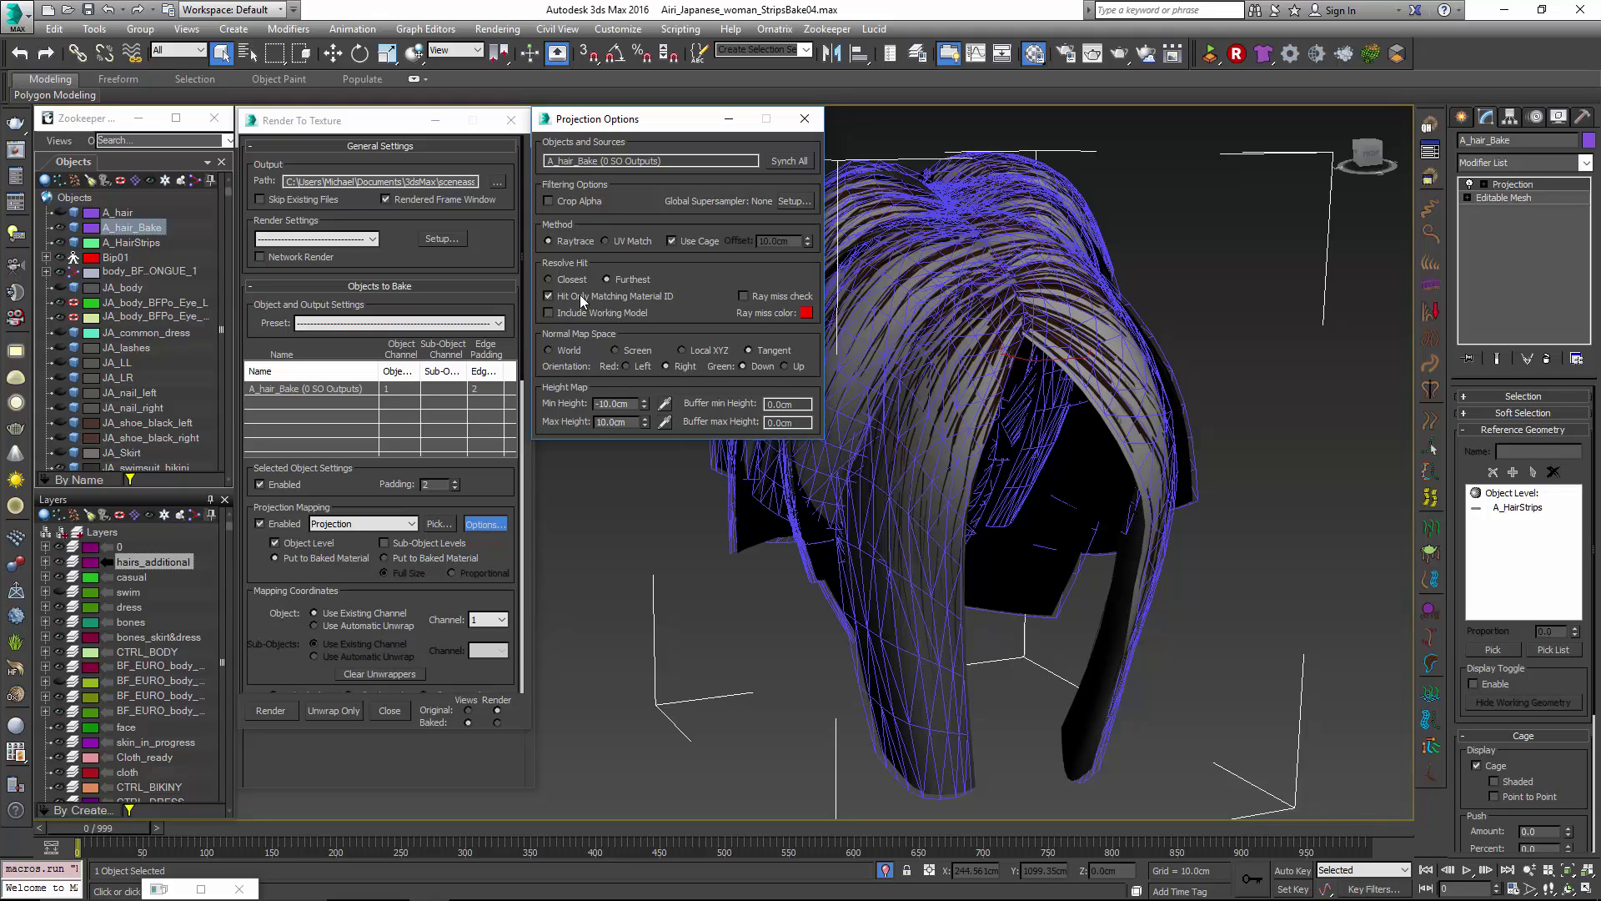
{"action": "left_click", "coordinate": [805, 121]}
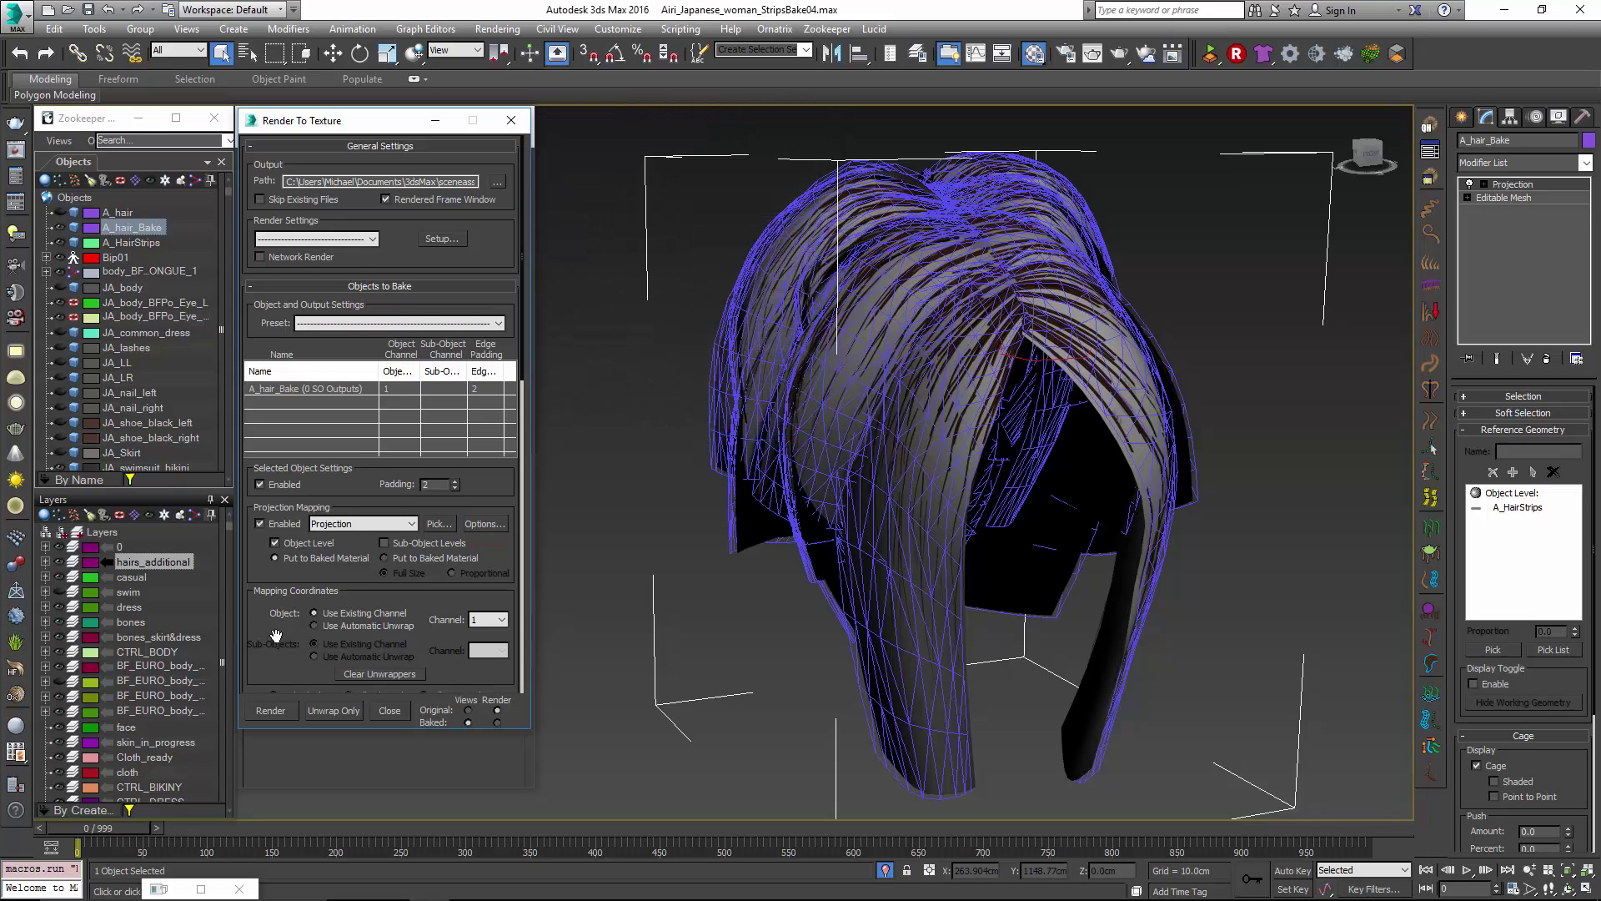
Add a CompleteMap output element at 1024x1024 for A_hair_Bake and render it to texture.
{"action": "scroll", "coordinate": [301, 368], "scroll_direction": "down", "scroll_amount": 5}
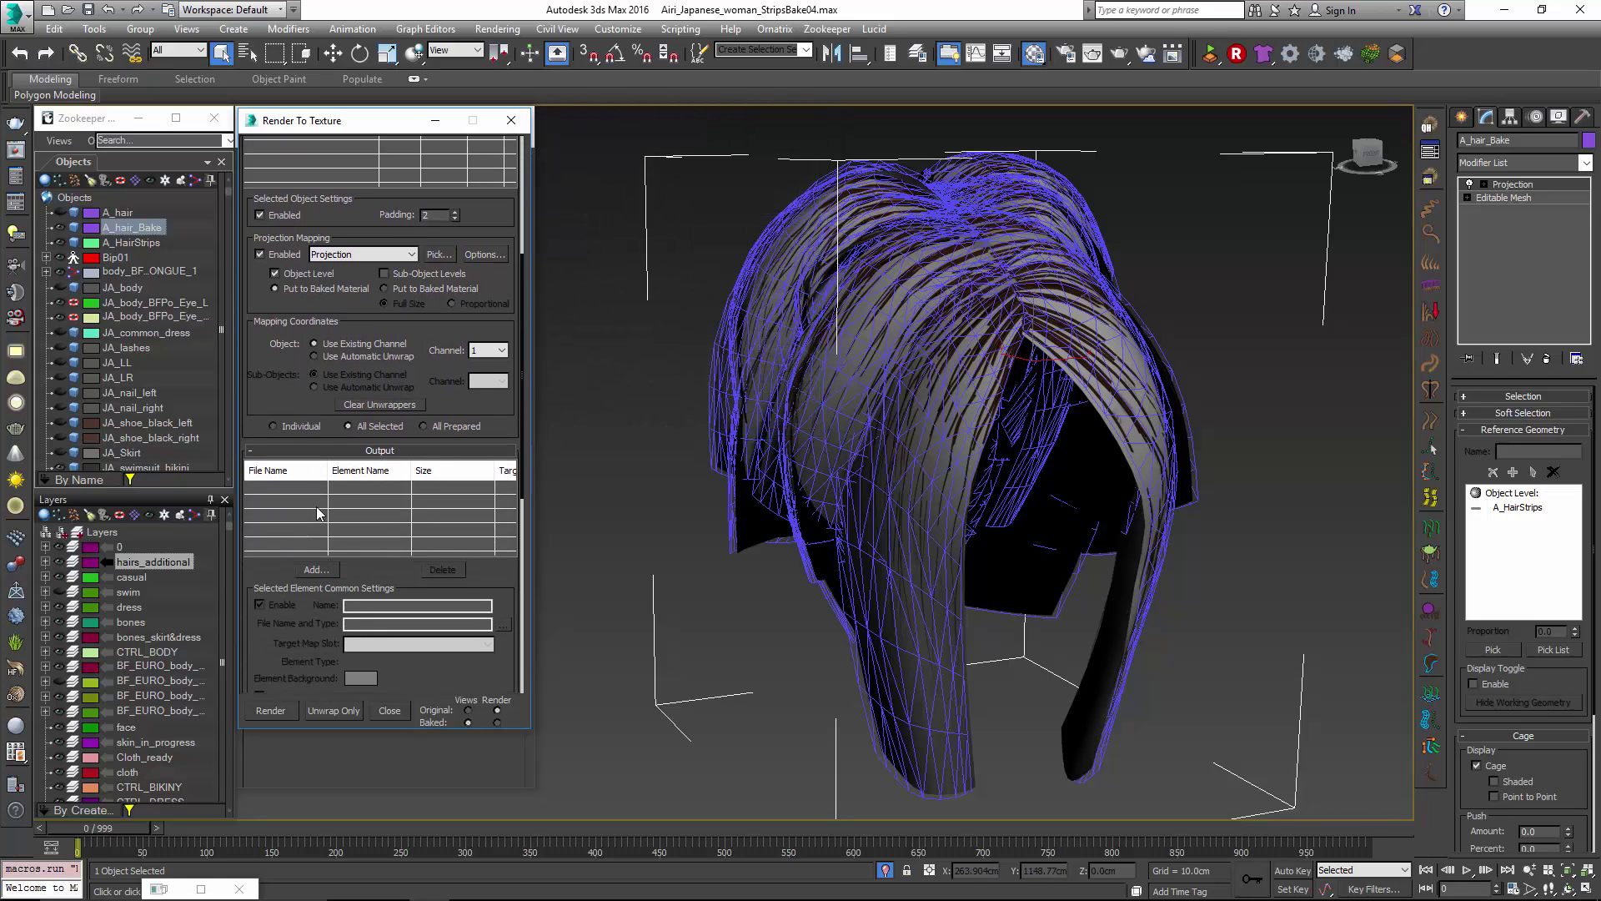
{"action": "left_click", "coordinate": [315, 570]}
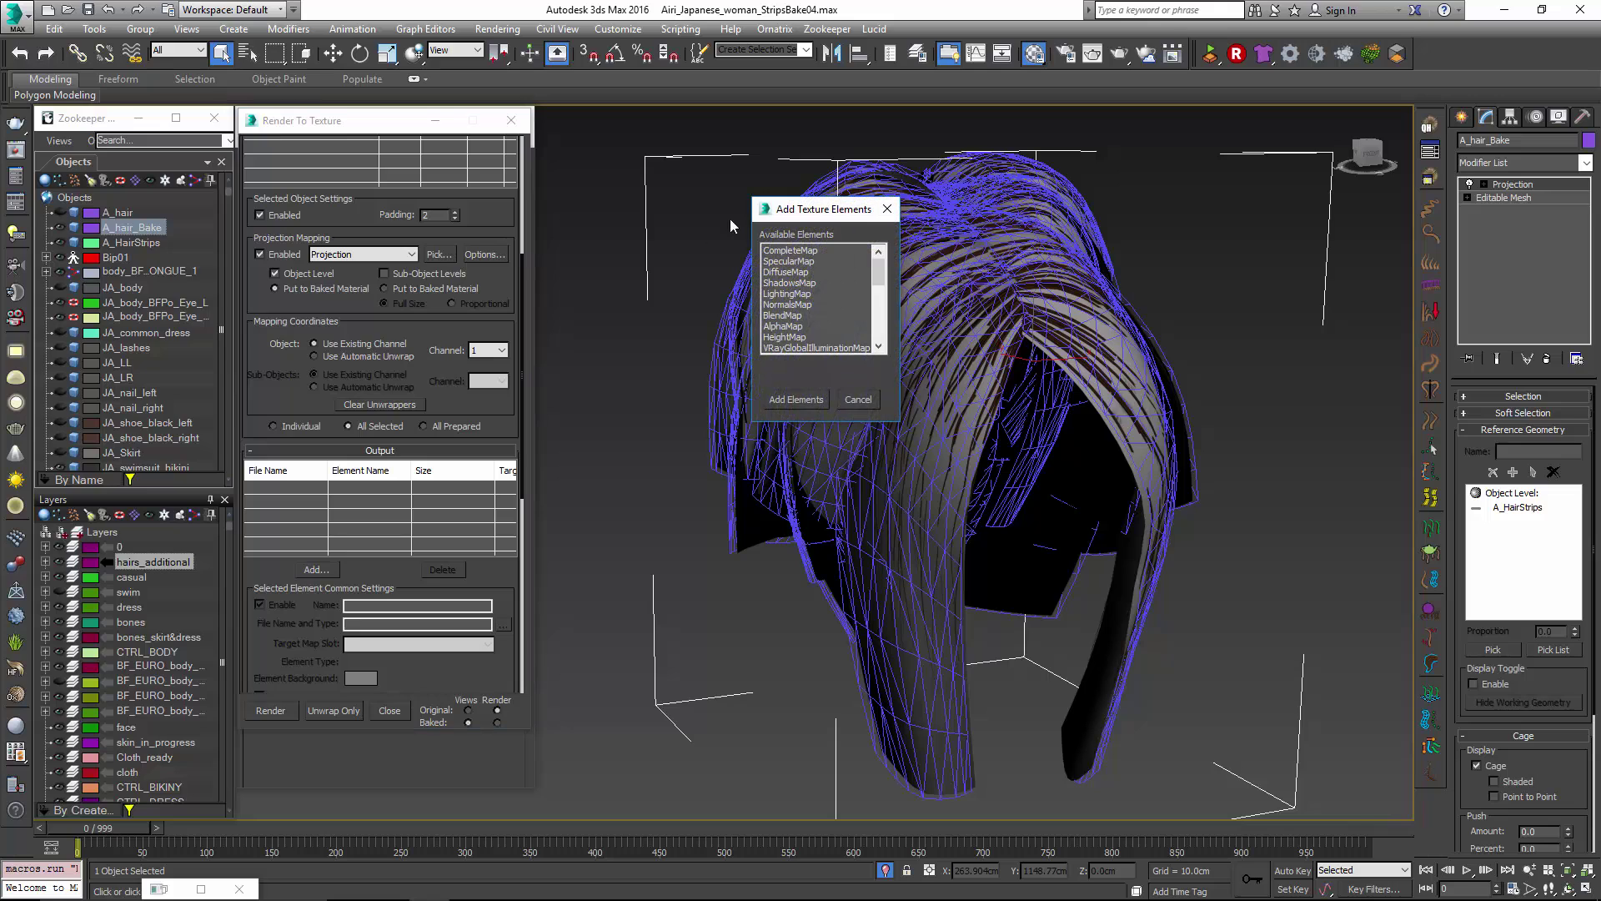
{"action": "double_click", "coordinate": [804, 252]}
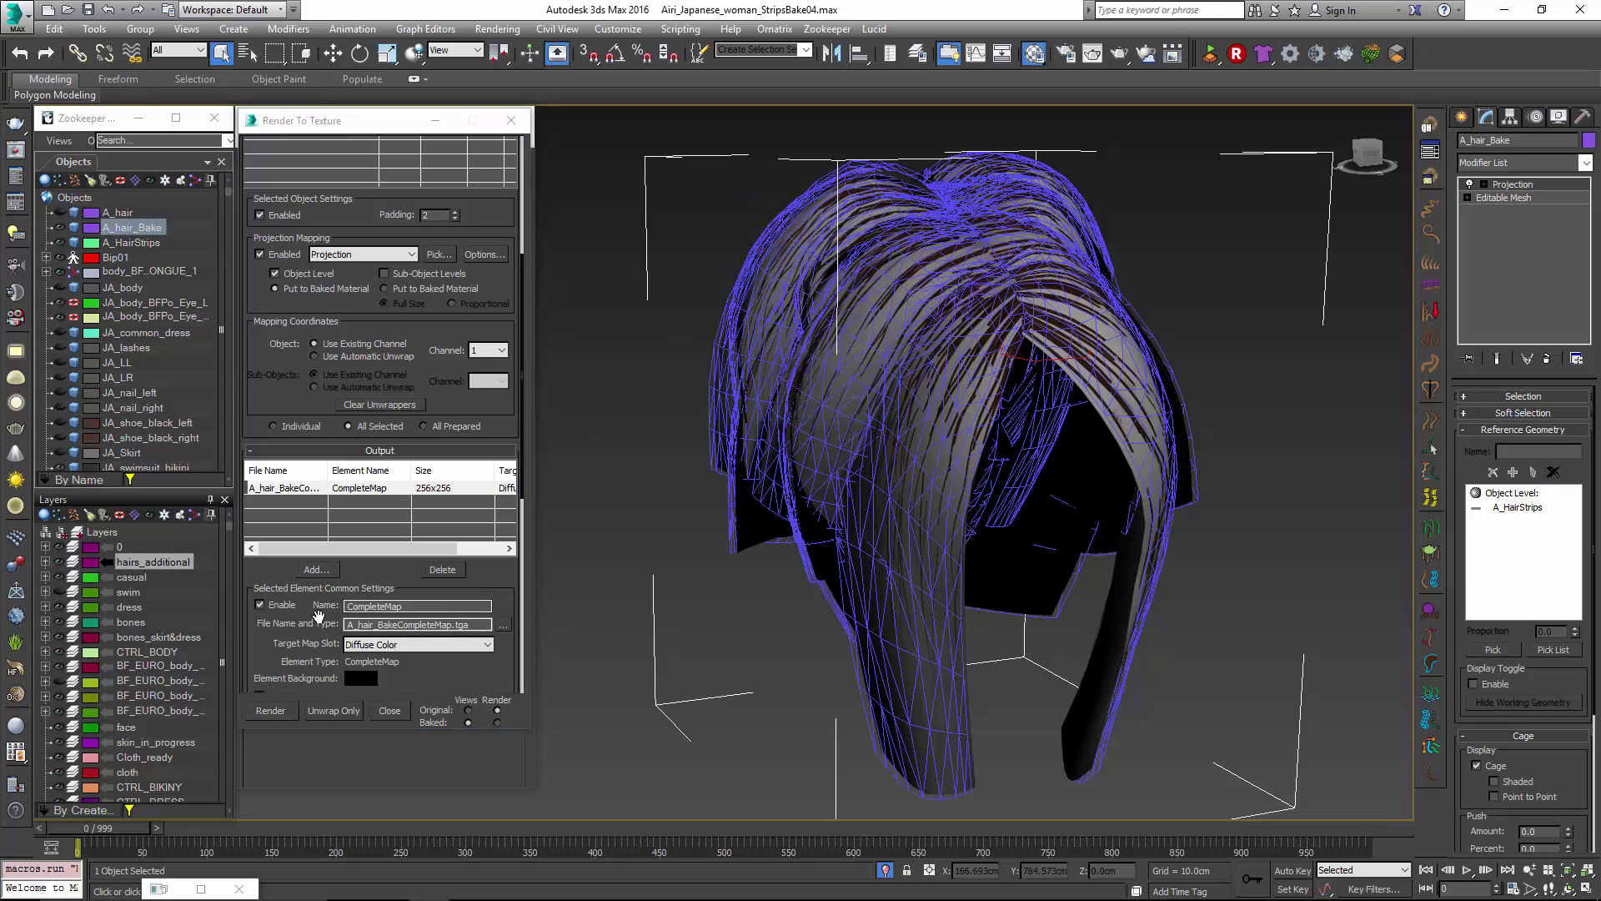
{"action": "scroll", "coordinate": [432, 357], "scroll_direction": "down", "scroll_amount": 5}
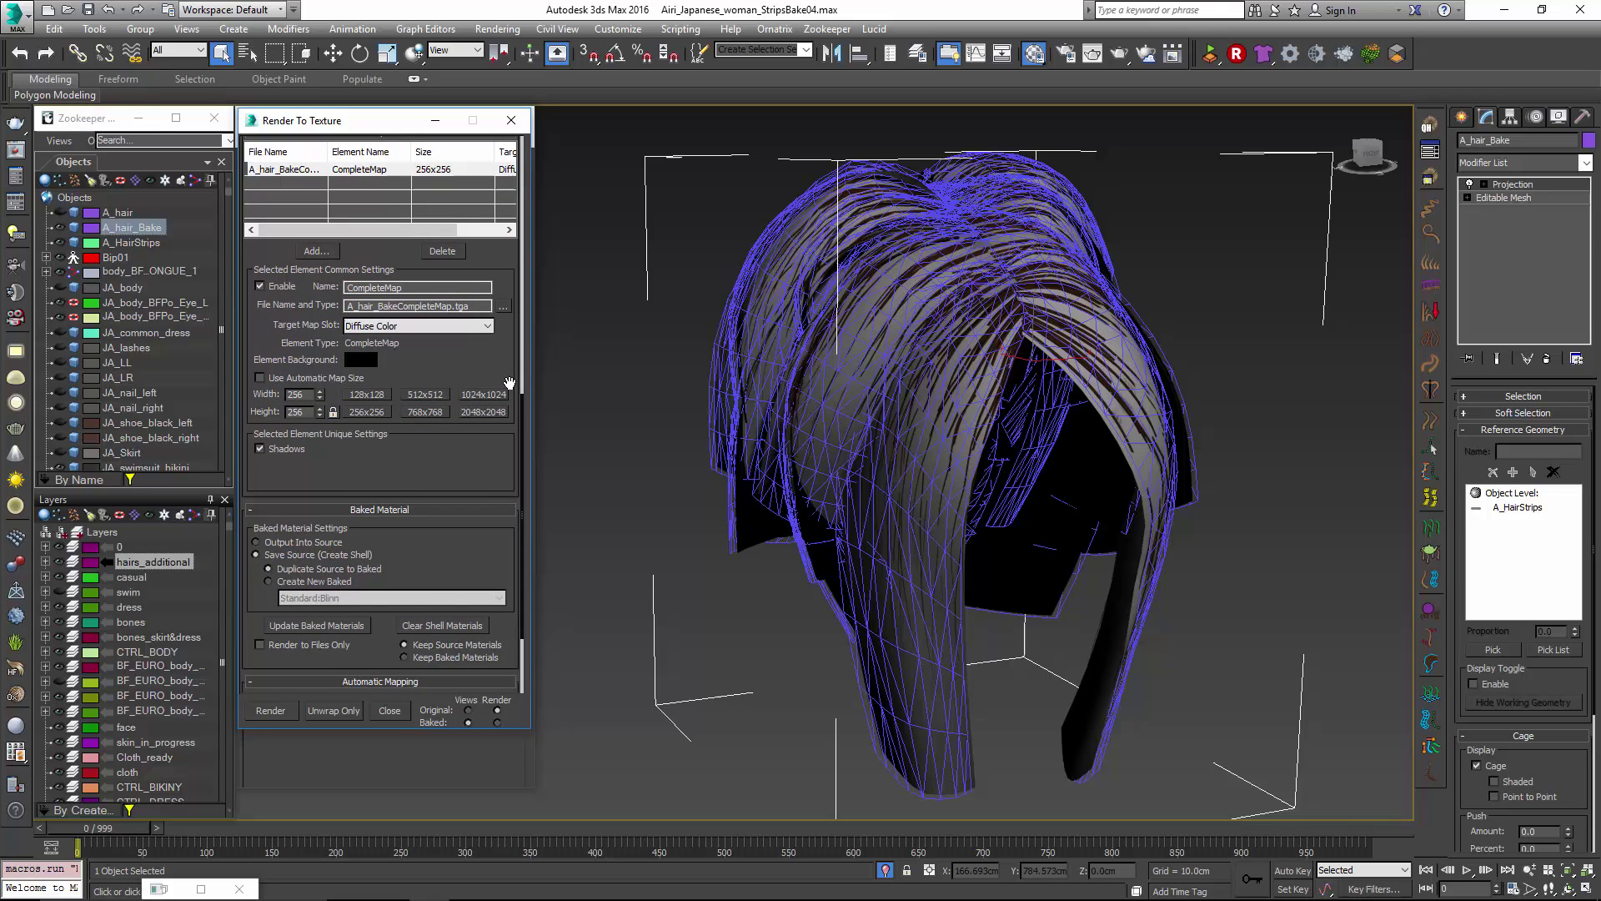
{"action": "left_click", "coordinate": [485, 394]}
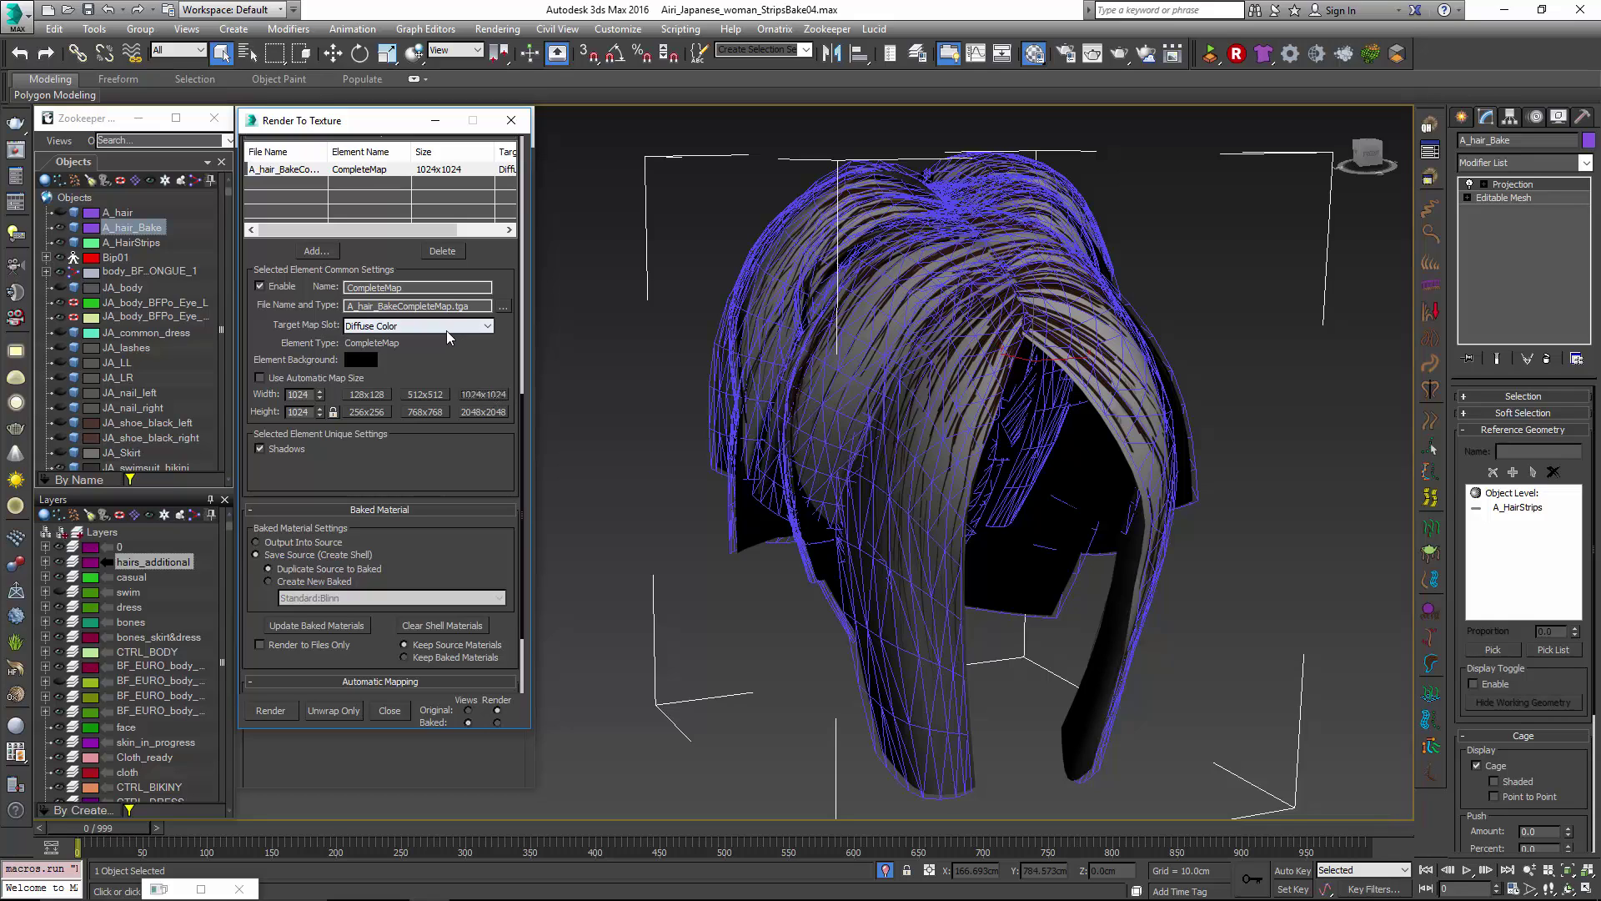
{"action": "scroll", "coordinate": [441, 329], "scroll_direction": "down", "scroll_amount": 2}
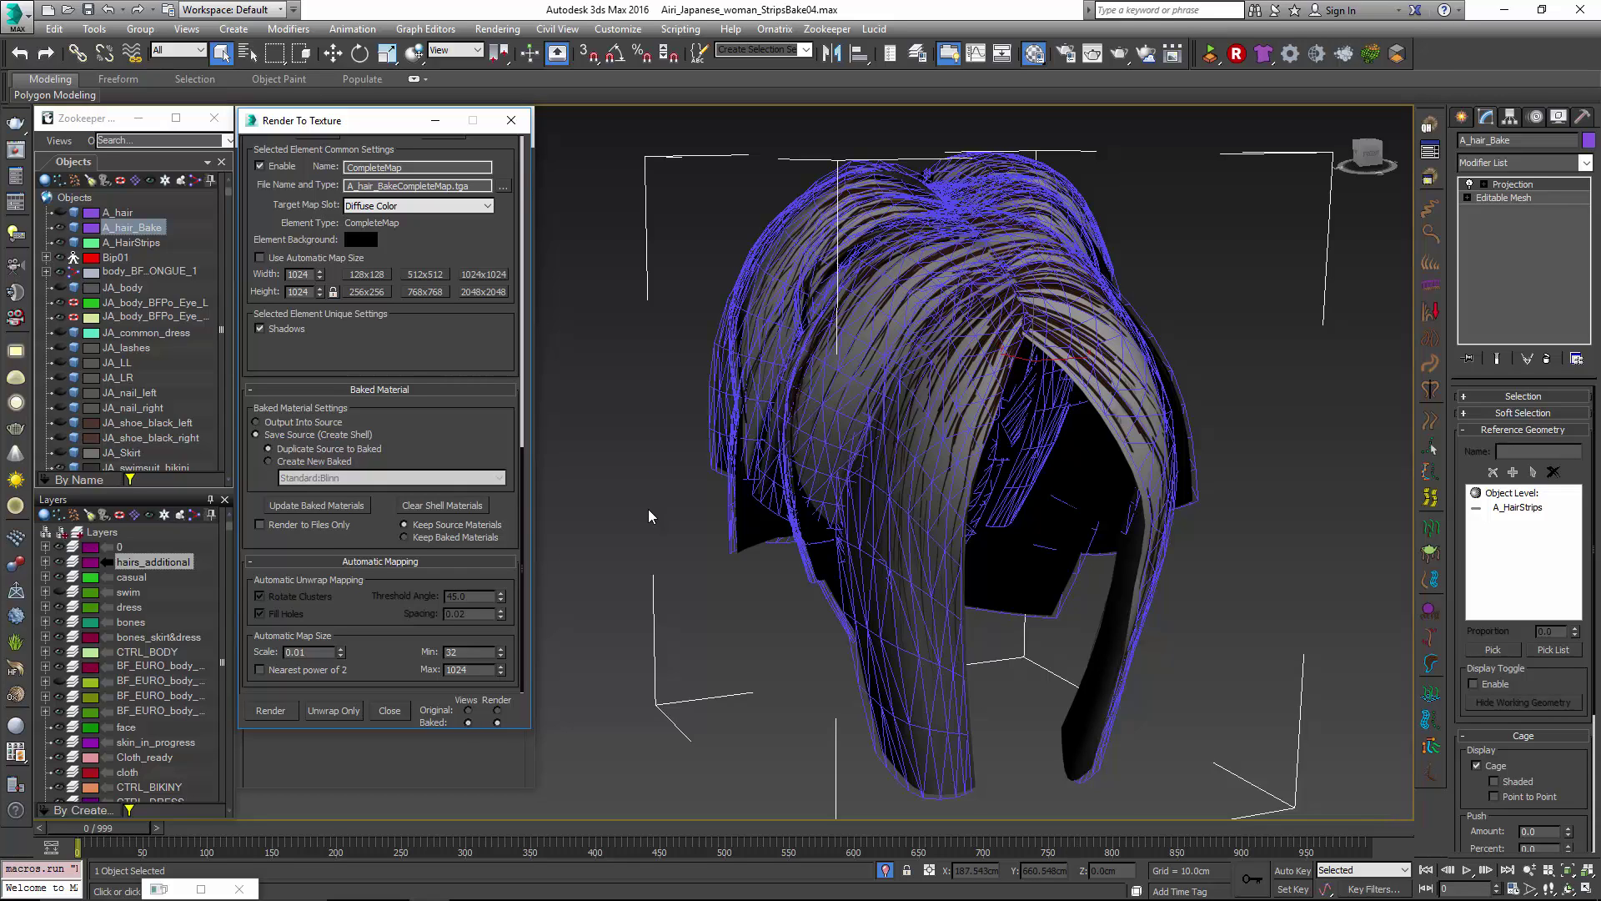
{"action": "left_click", "coordinate": [268, 710]}
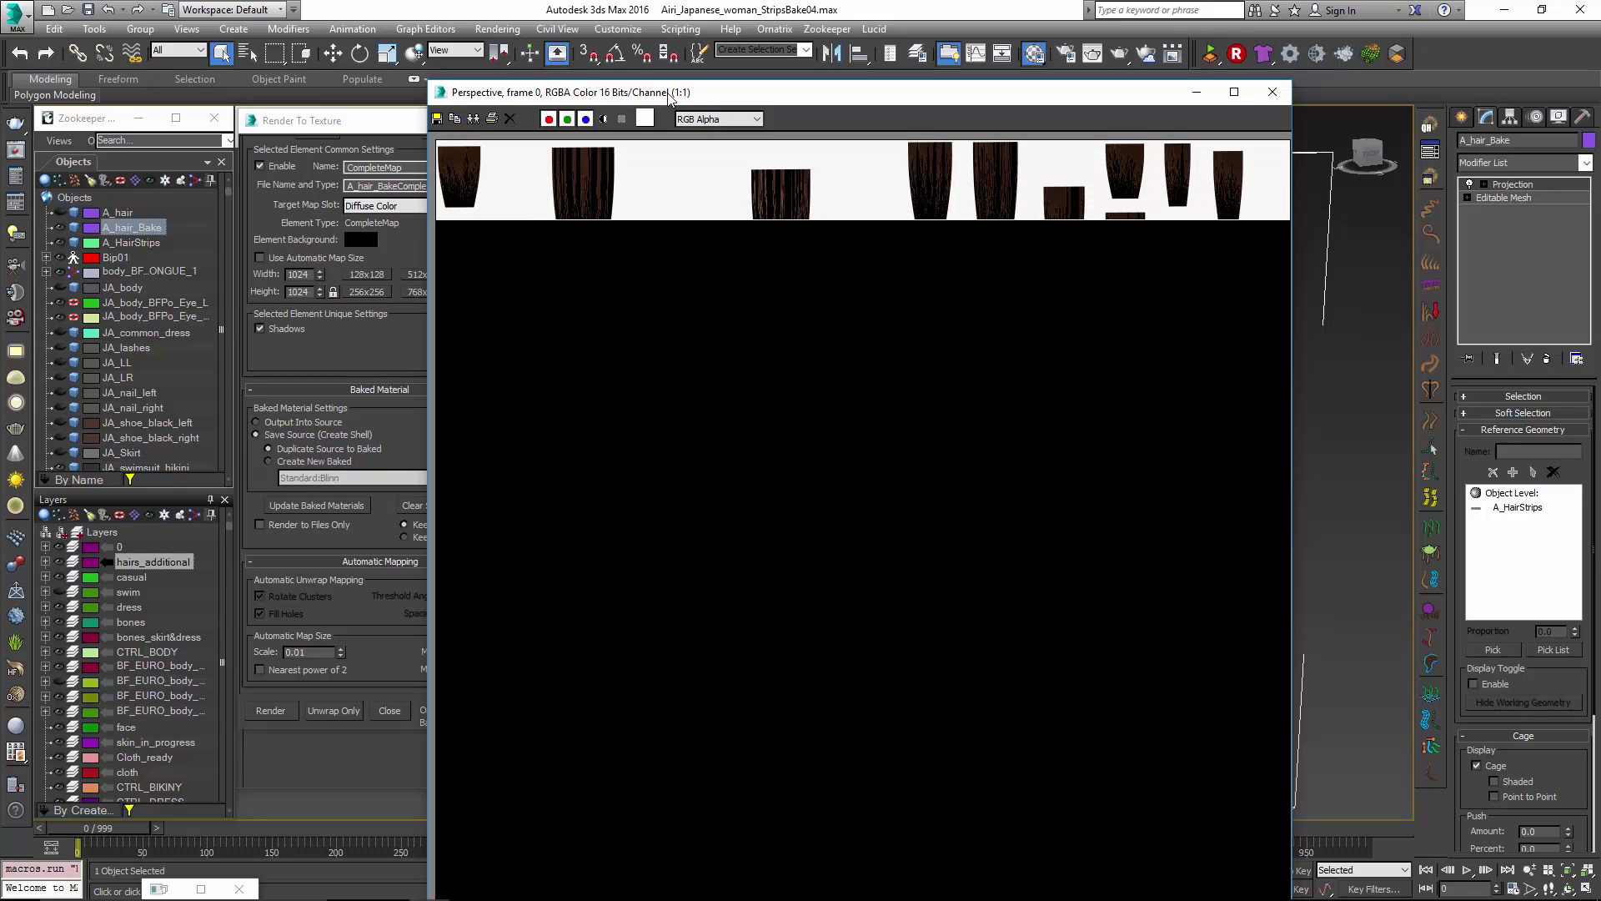
Examine the baked hair strips in colour and in the alpha channel at different magnifications, and close the rendered image.
{"action": "scroll", "coordinate": [585, 201], "scroll_direction": "up", "scroll_amount": 1}
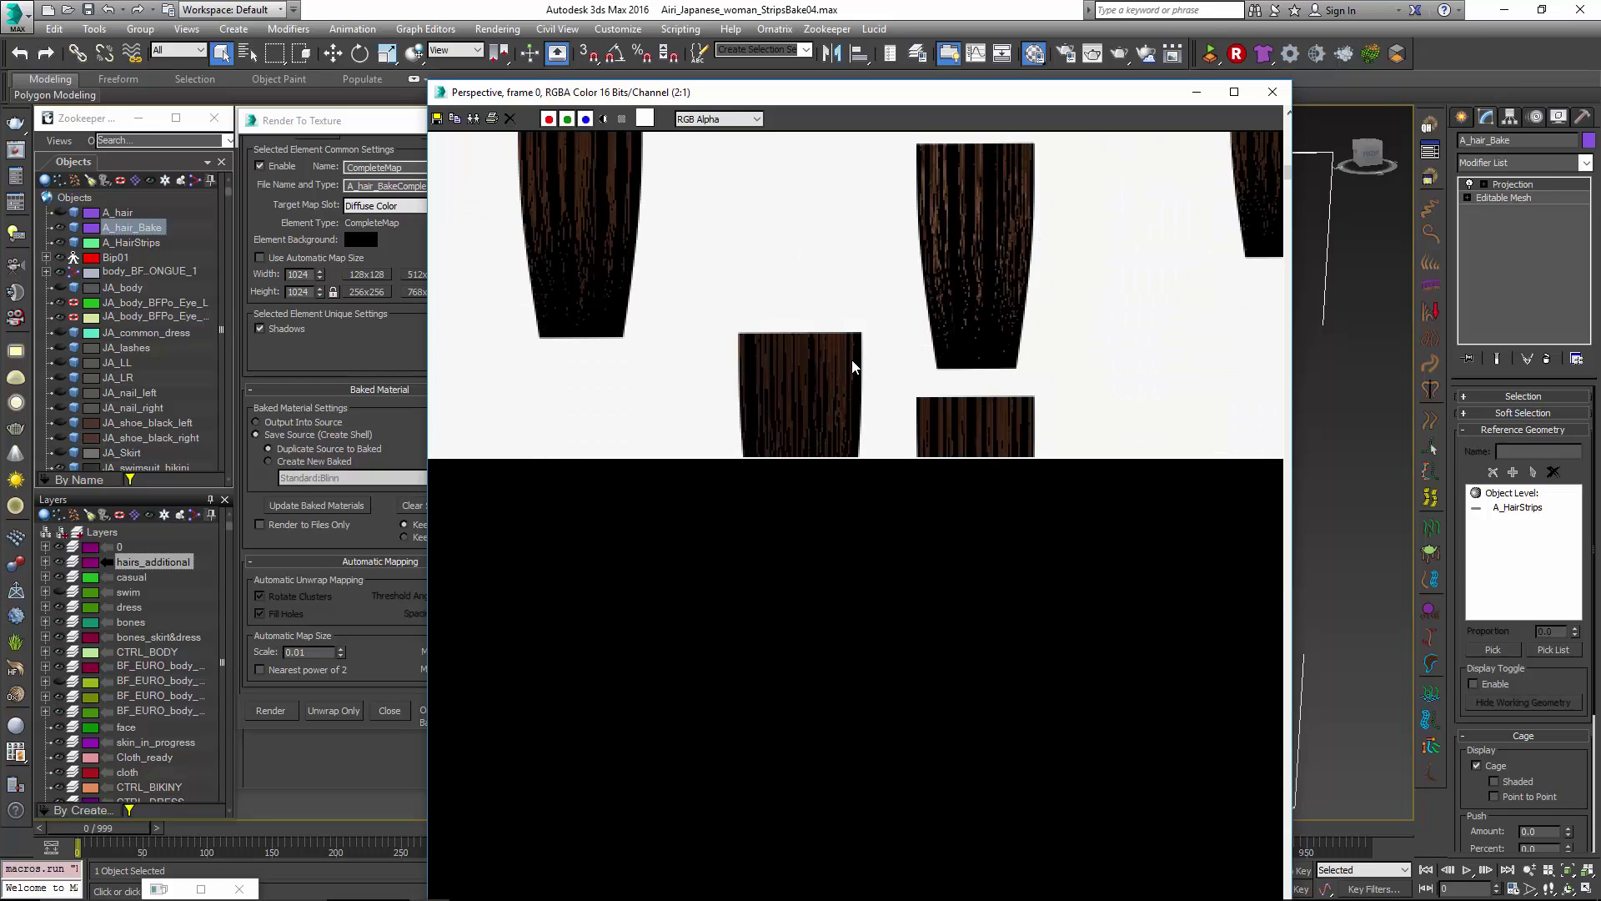
{"action": "scroll", "coordinate": [829, 372], "scroll_direction": "down", "scroll_amount": 1}
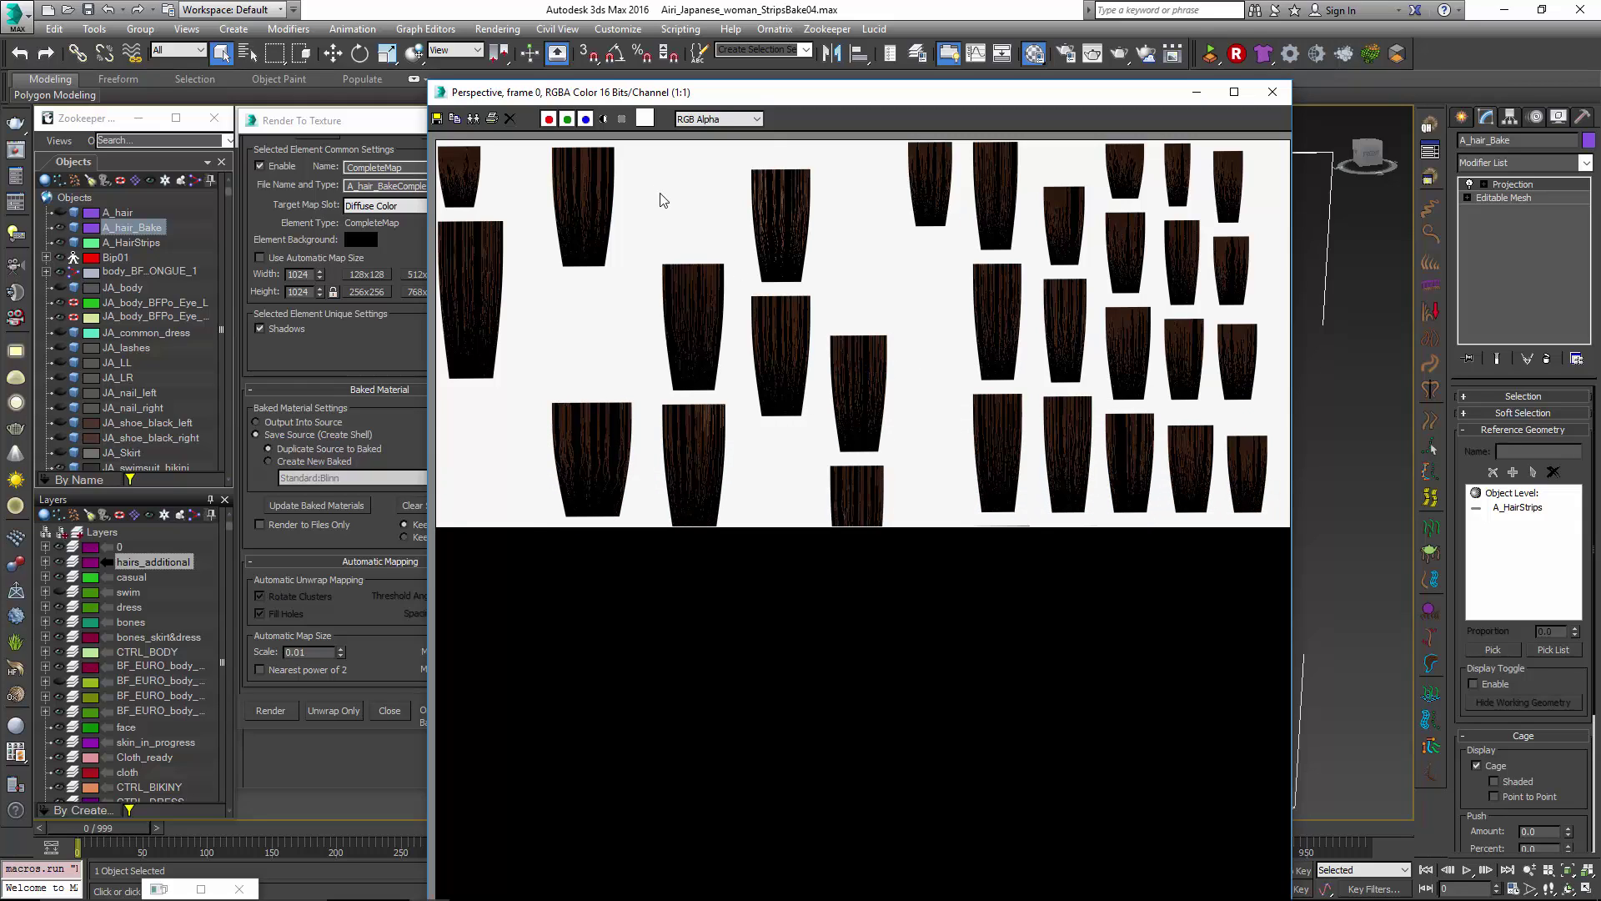
{"action": "left_click", "coordinate": [604, 119]}
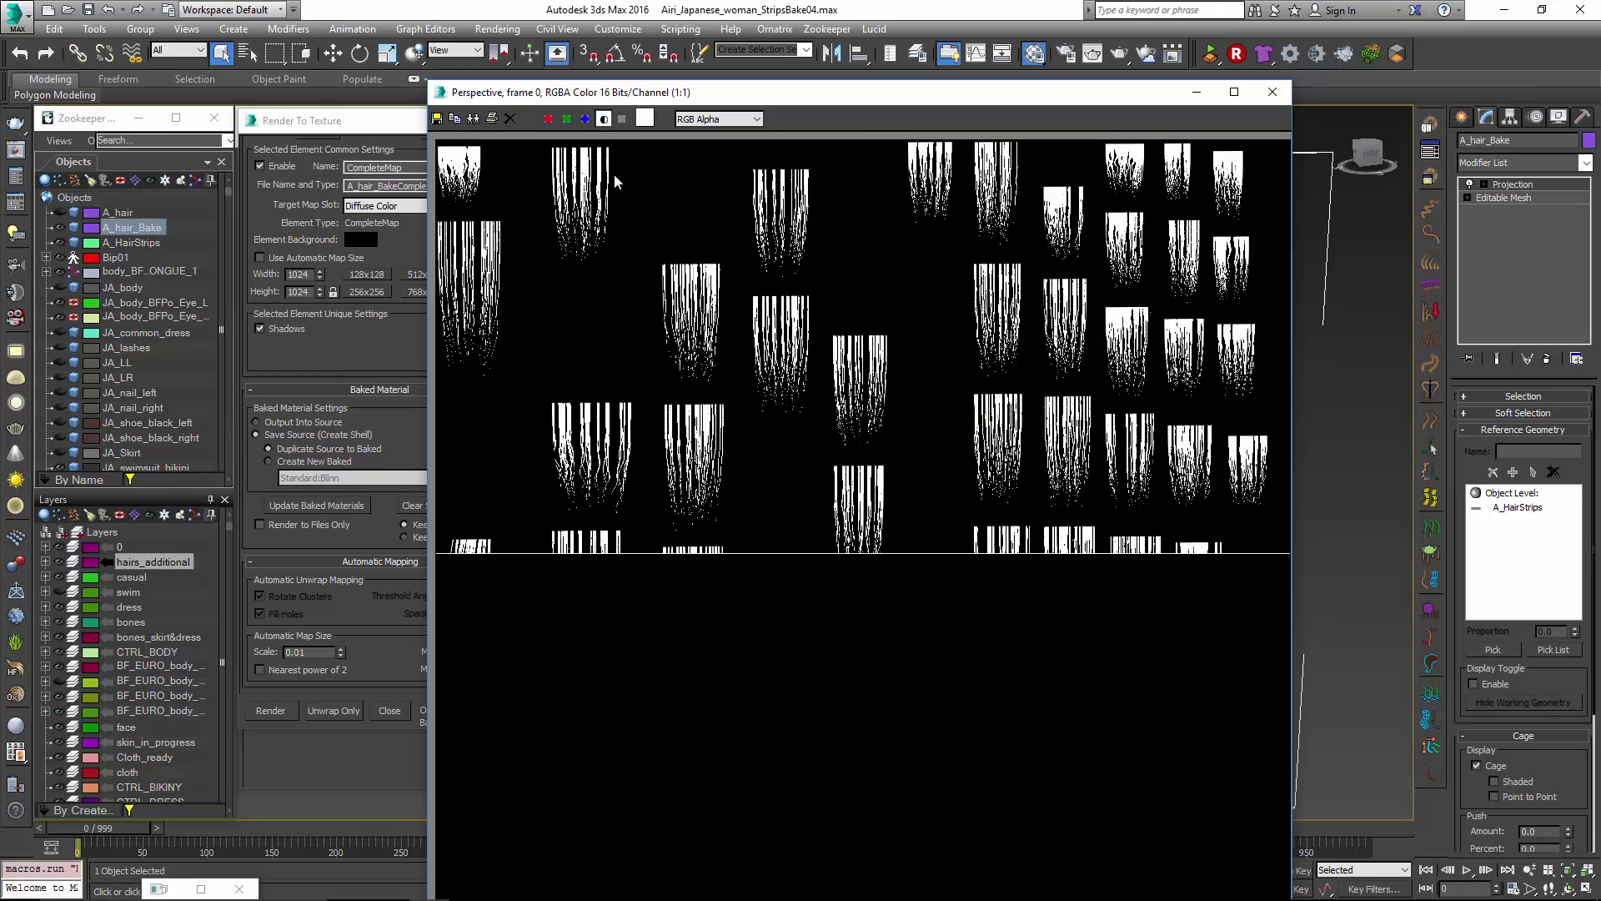
{"action": "scroll", "coordinate": [688, 321], "scroll_direction": "up", "scroll_amount": 1}
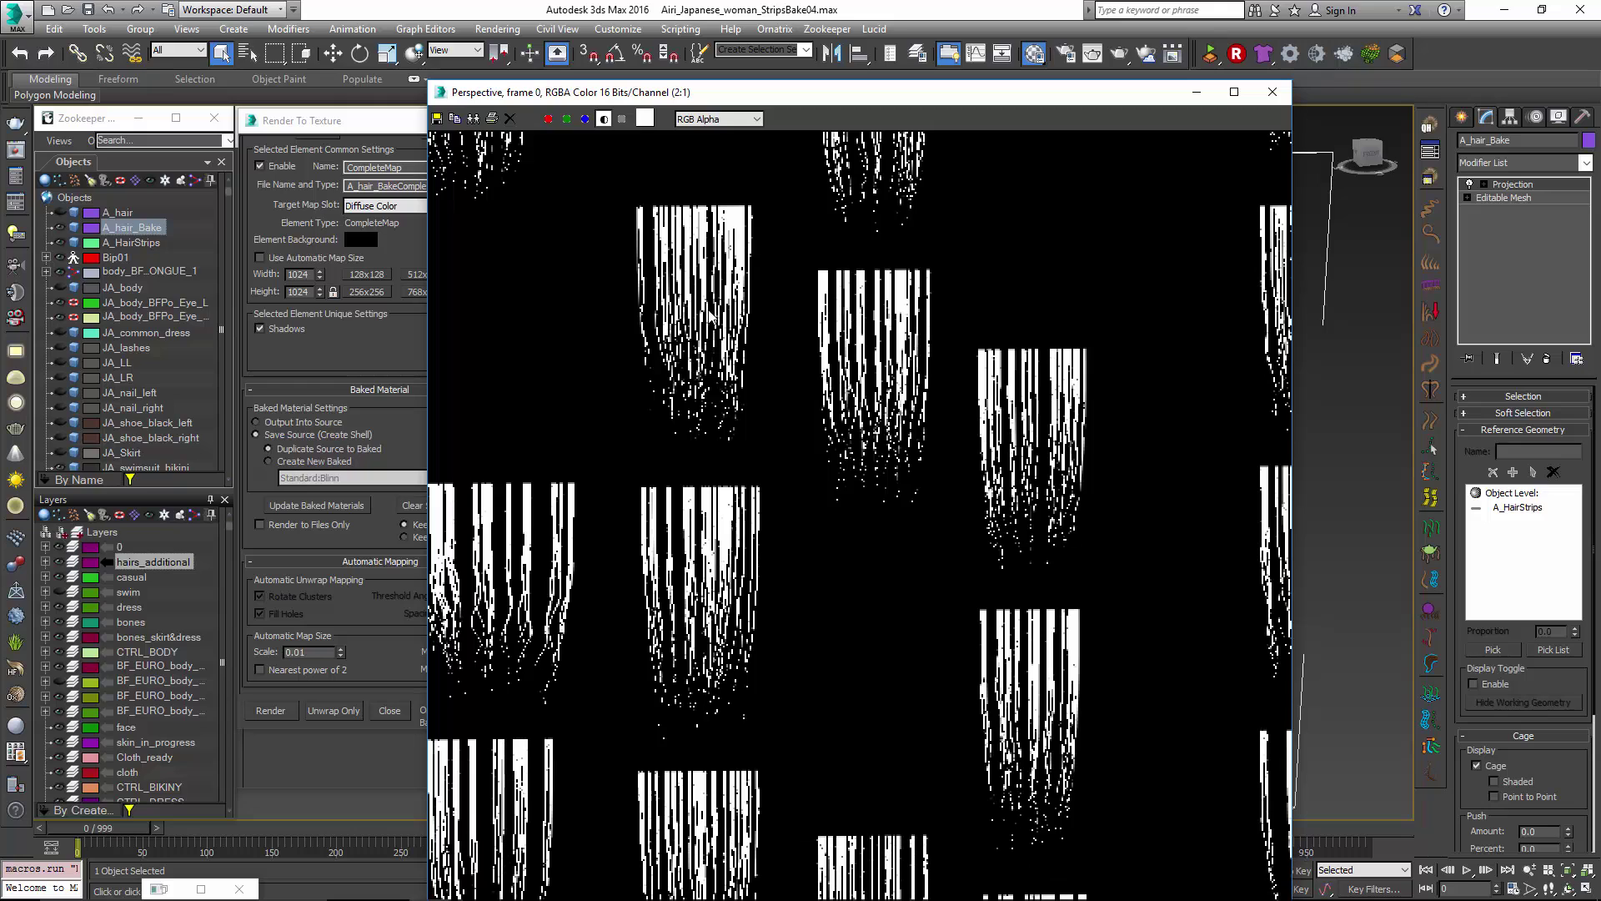
{"action": "scroll", "coordinate": [699, 366], "scroll_direction": "down", "scroll_amount": 1}
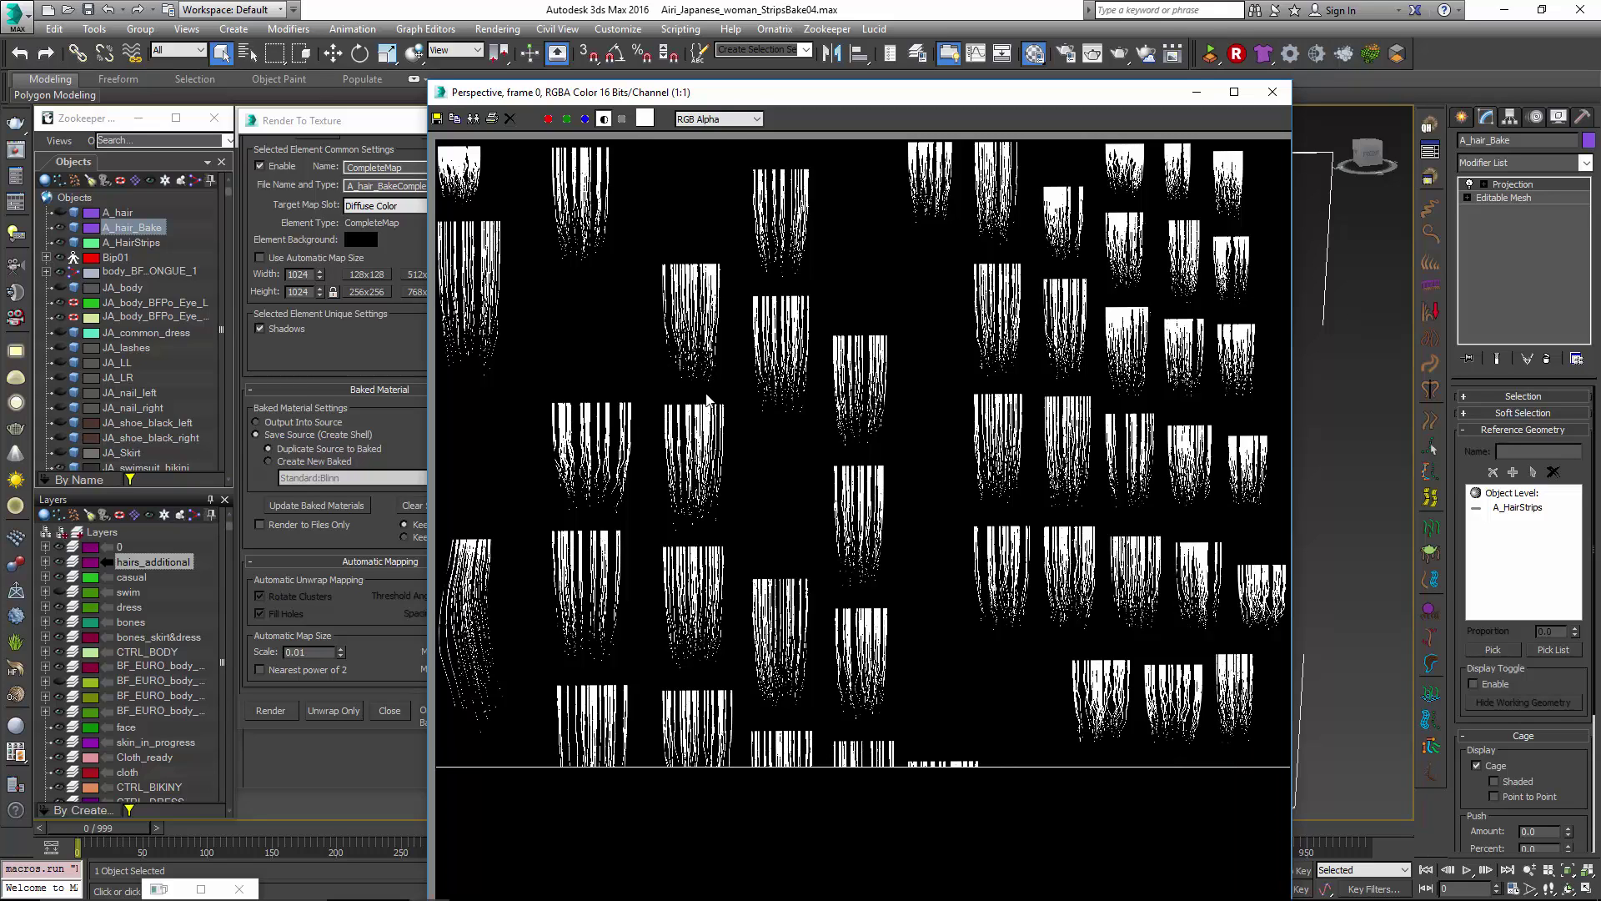
{"action": "scroll", "coordinate": [773, 457], "scroll_direction": "down", "scroll_amount": 1}
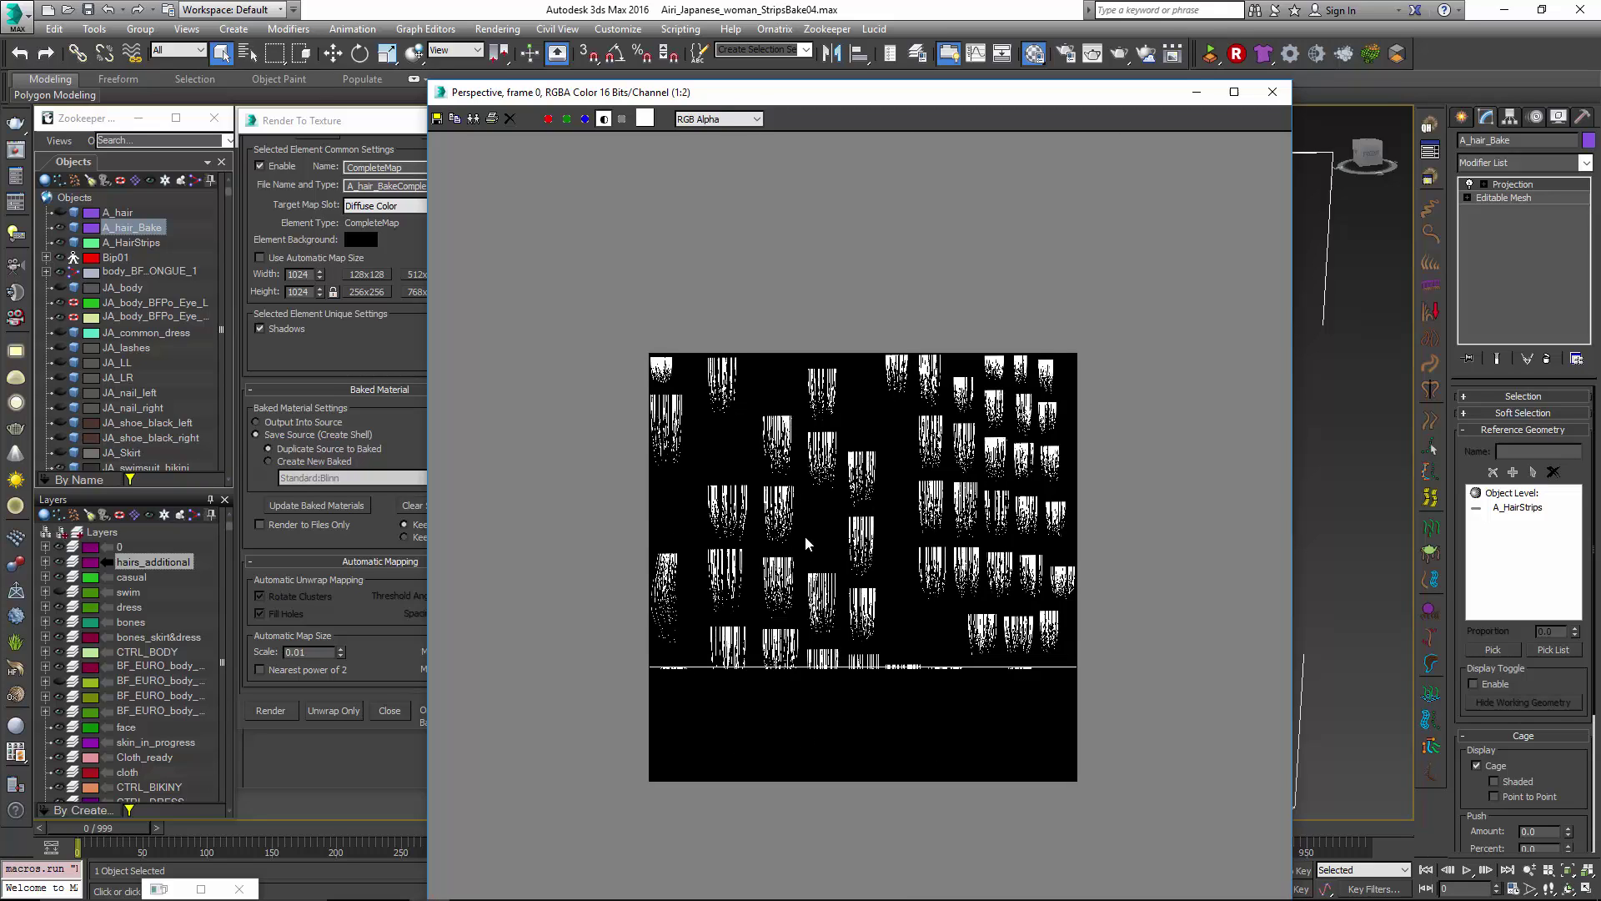
{"action": "scroll", "coordinate": [801, 541], "scroll_direction": "up", "scroll_amount": 1}
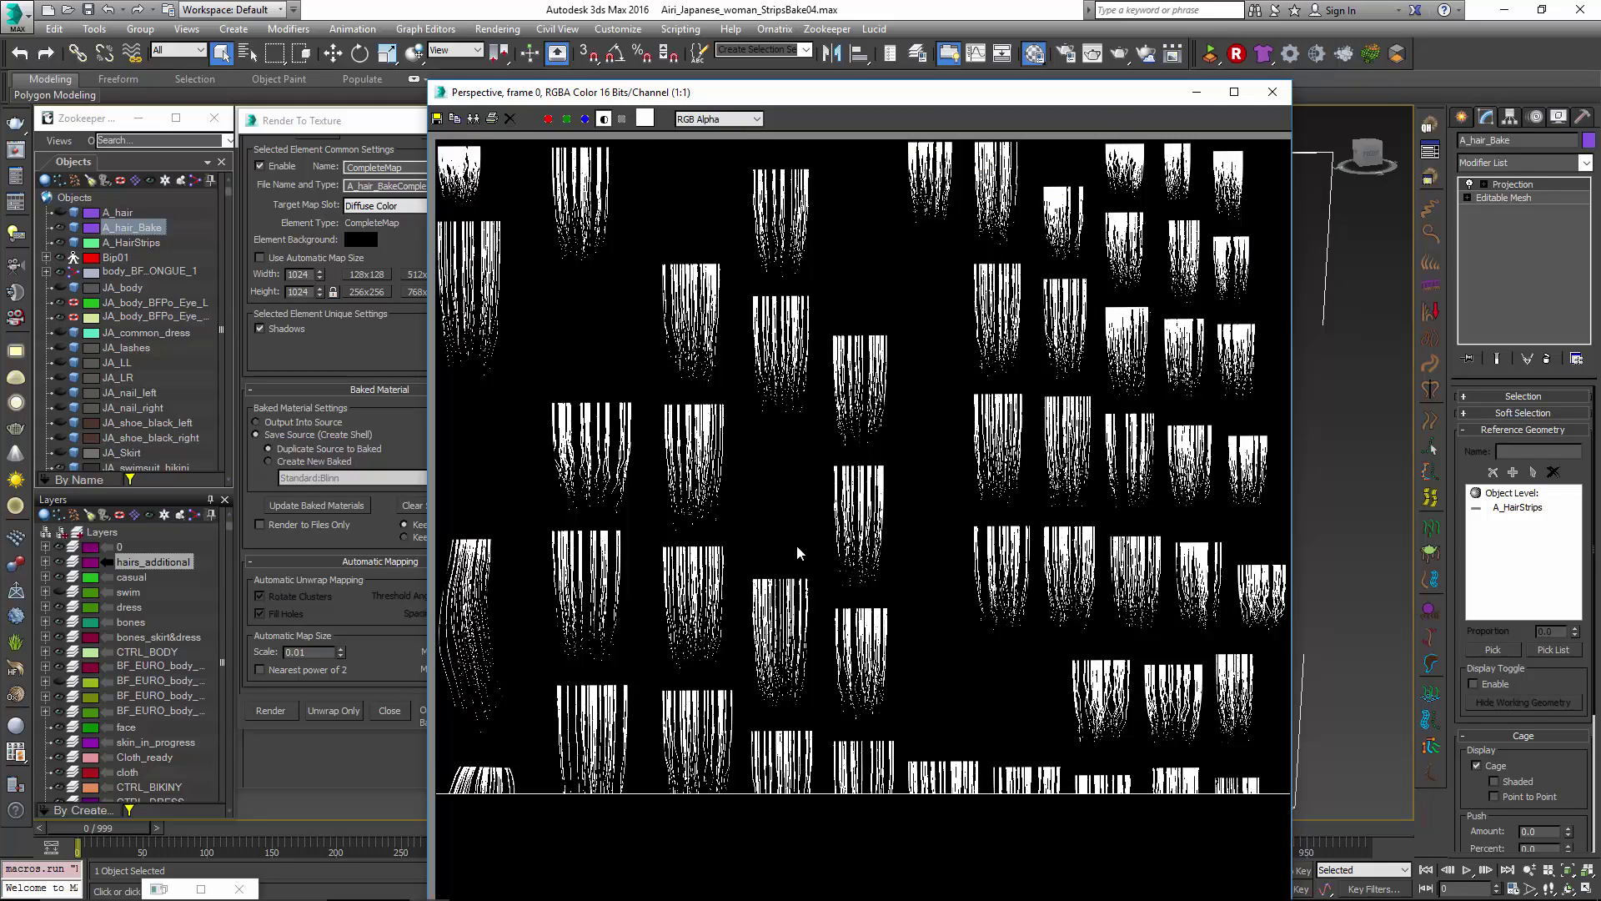
{"action": "scroll", "coordinate": [797, 543], "scroll_direction": "down", "scroll_amount": 1}
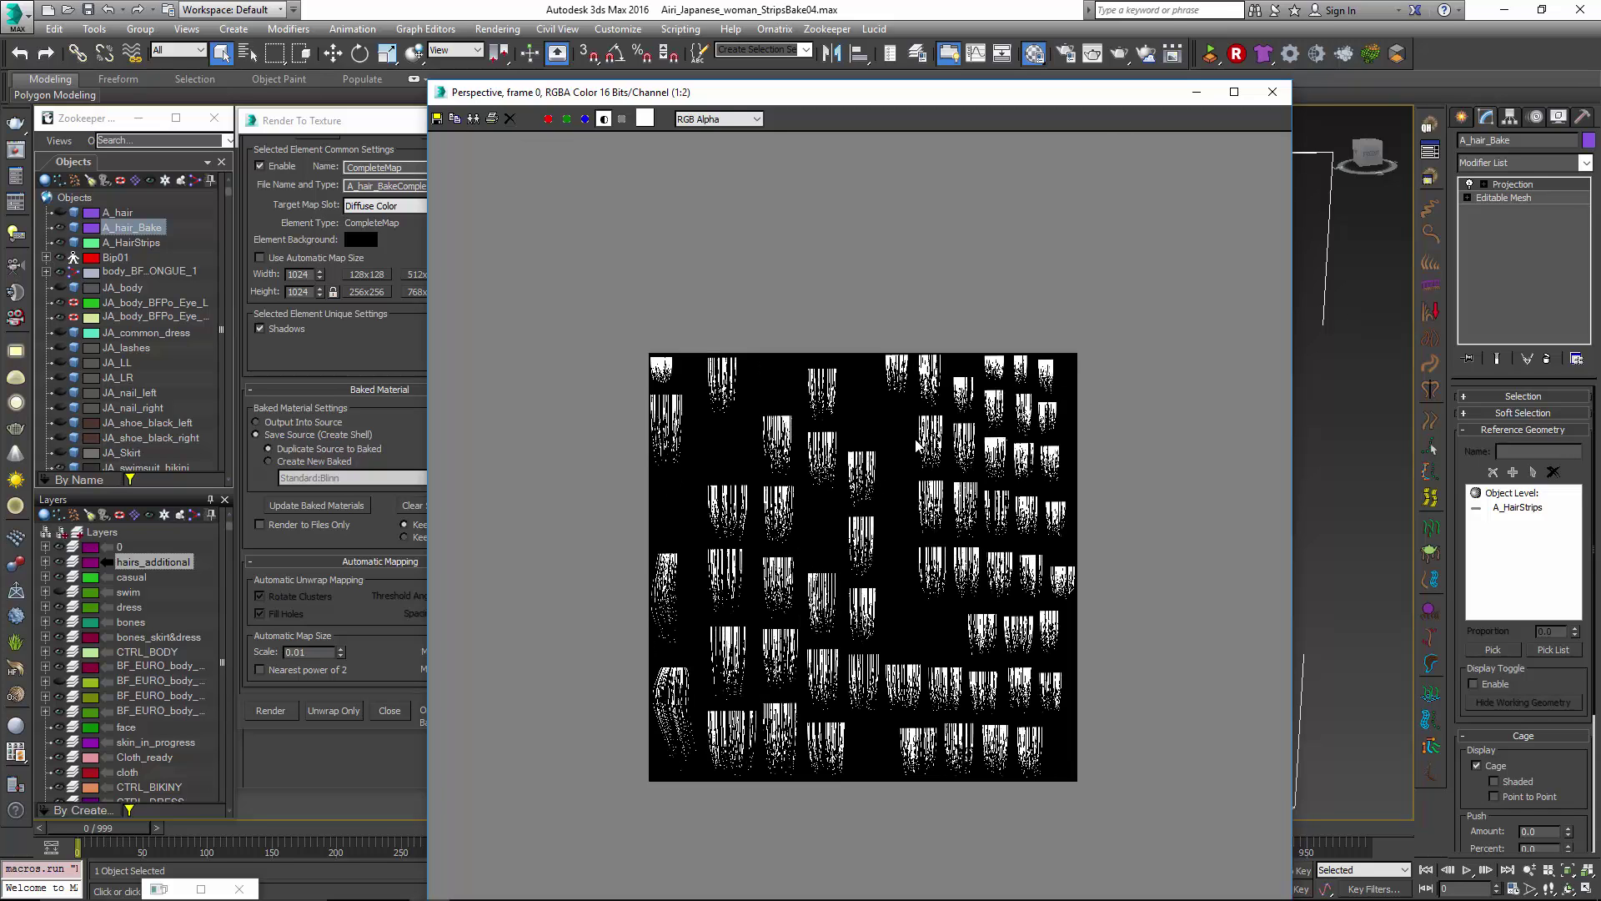
{"action": "left_click", "coordinate": [1271, 91]}
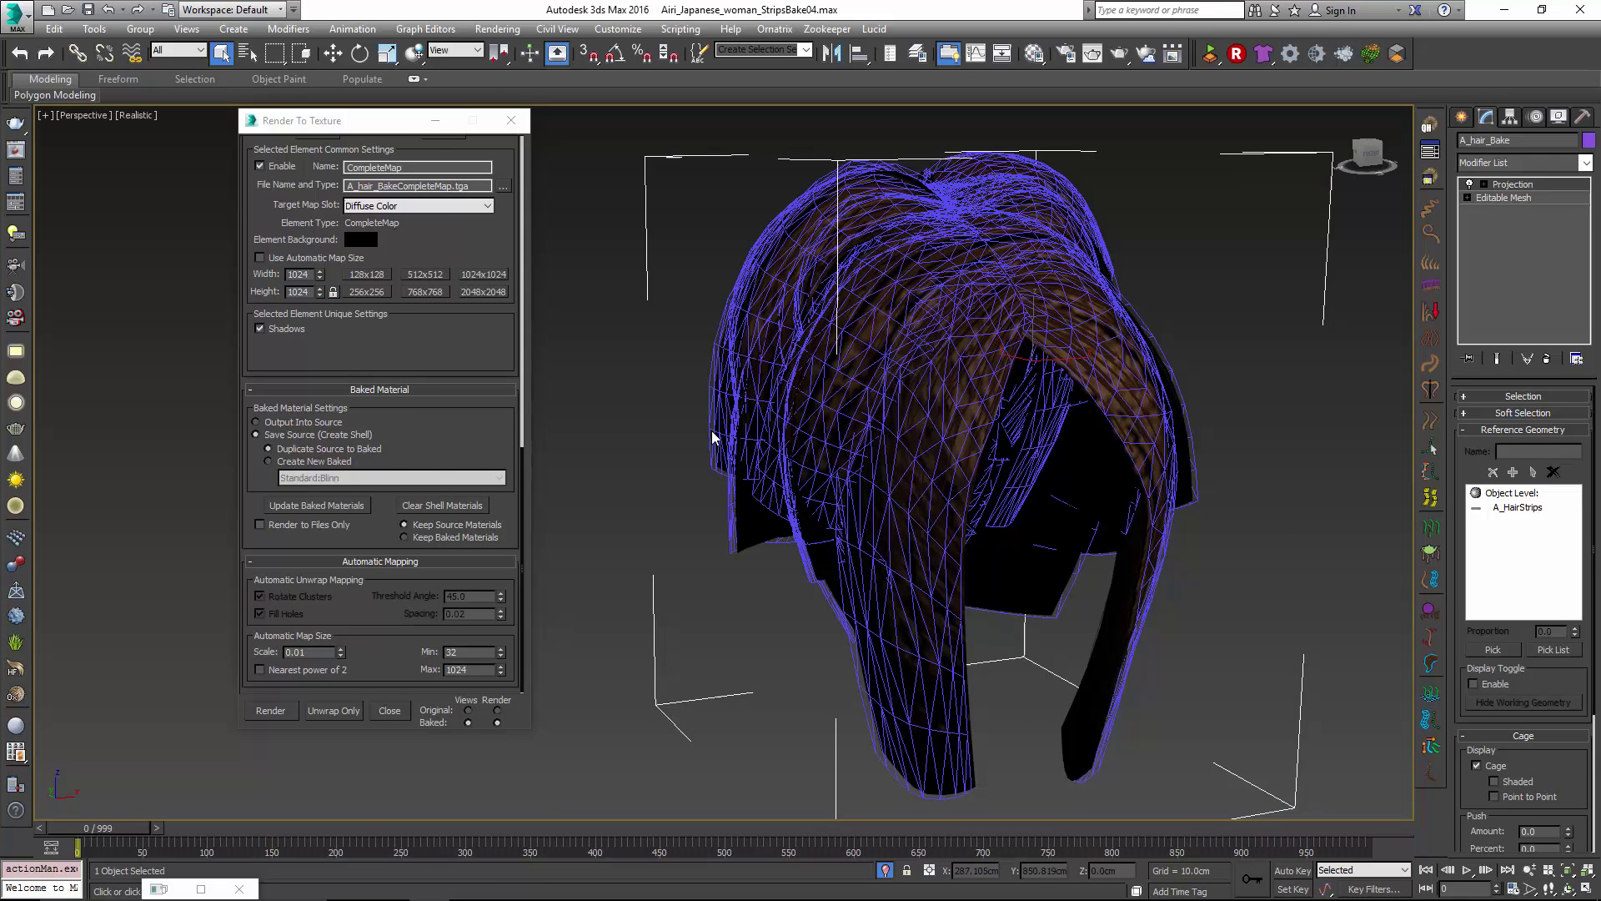
Open the Material Editor and hide the A_HairStrips object so only the strip mesh is shown.
{"action": "key", "text": "m"}
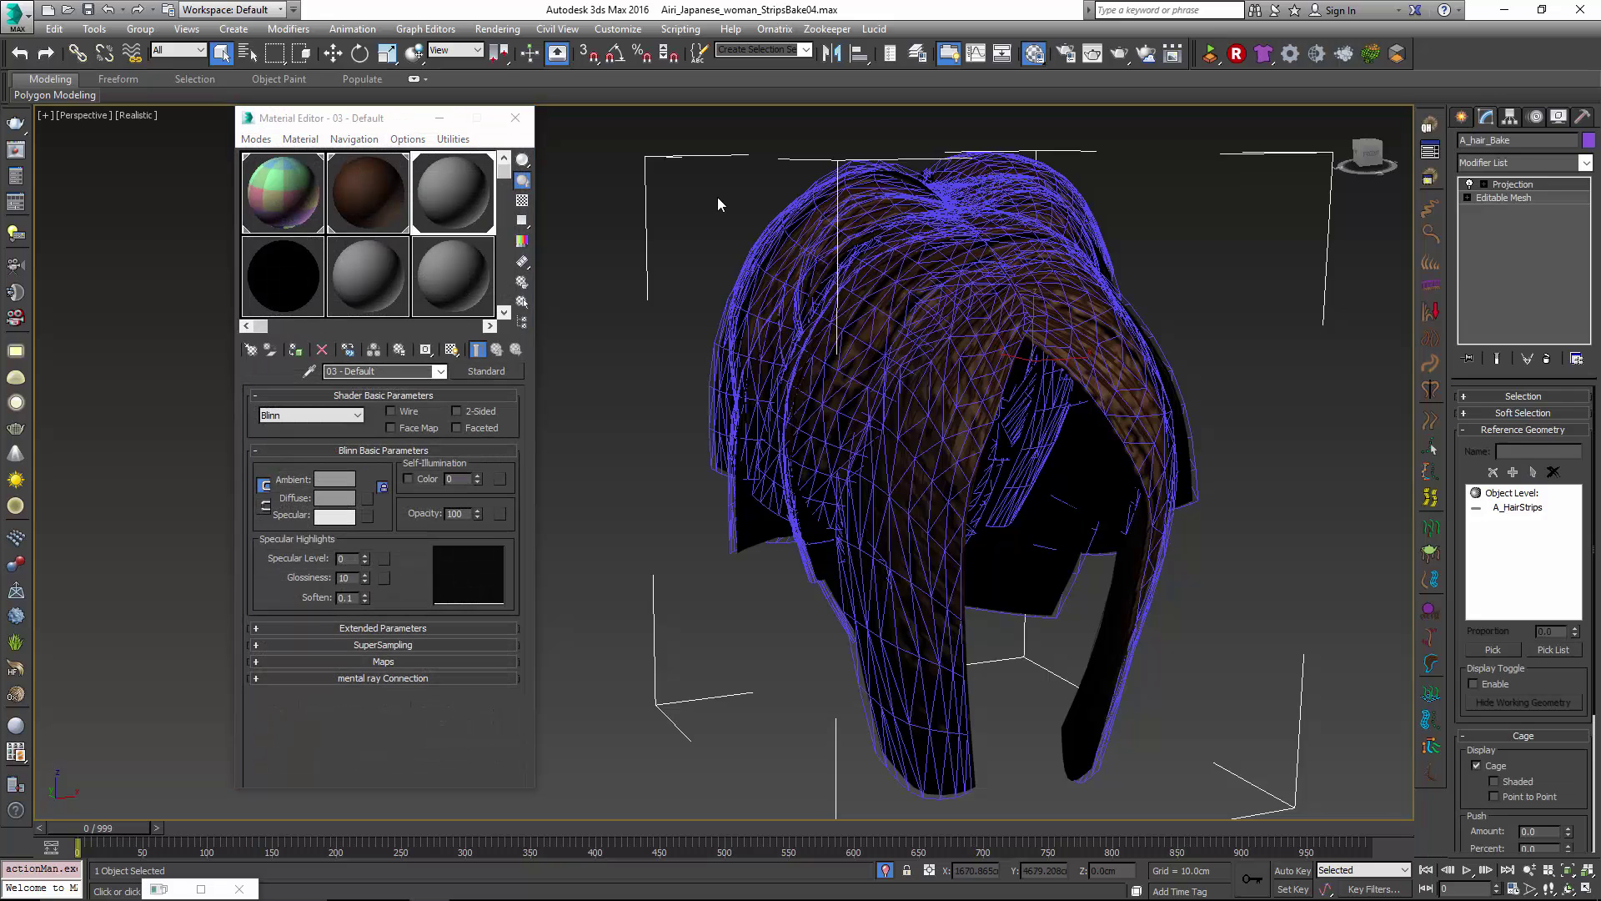
{"action": "left_click", "coordinate": [834, 217]}
{"action": "left_click", "coordinate": [839, 217]}
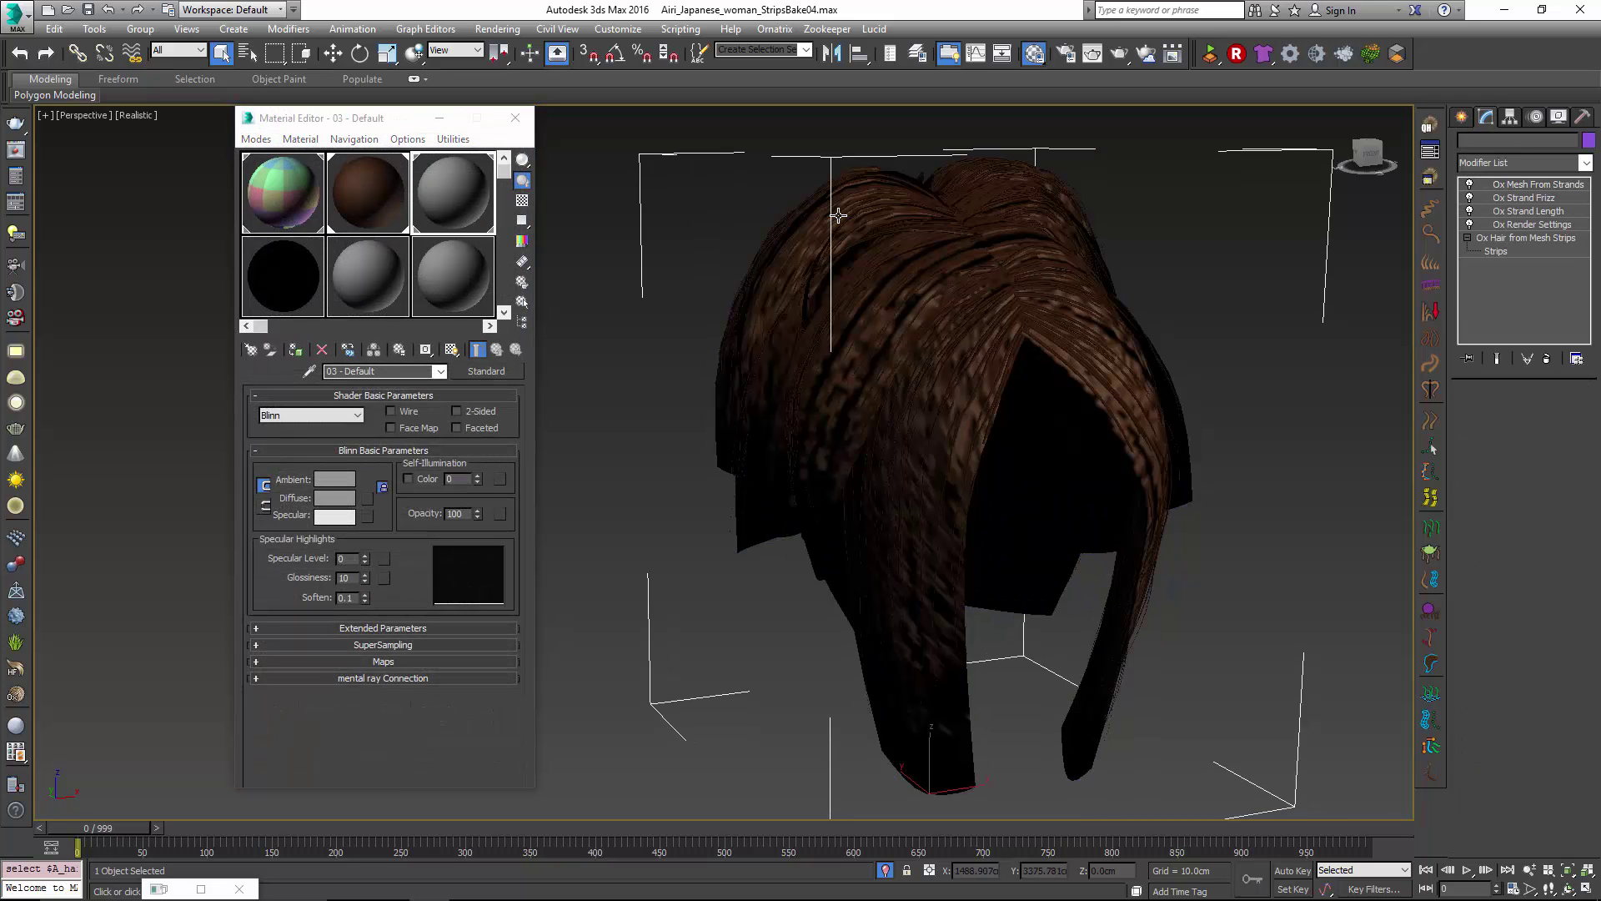
{"action": "right_click", "coordinate": [840, 213]}
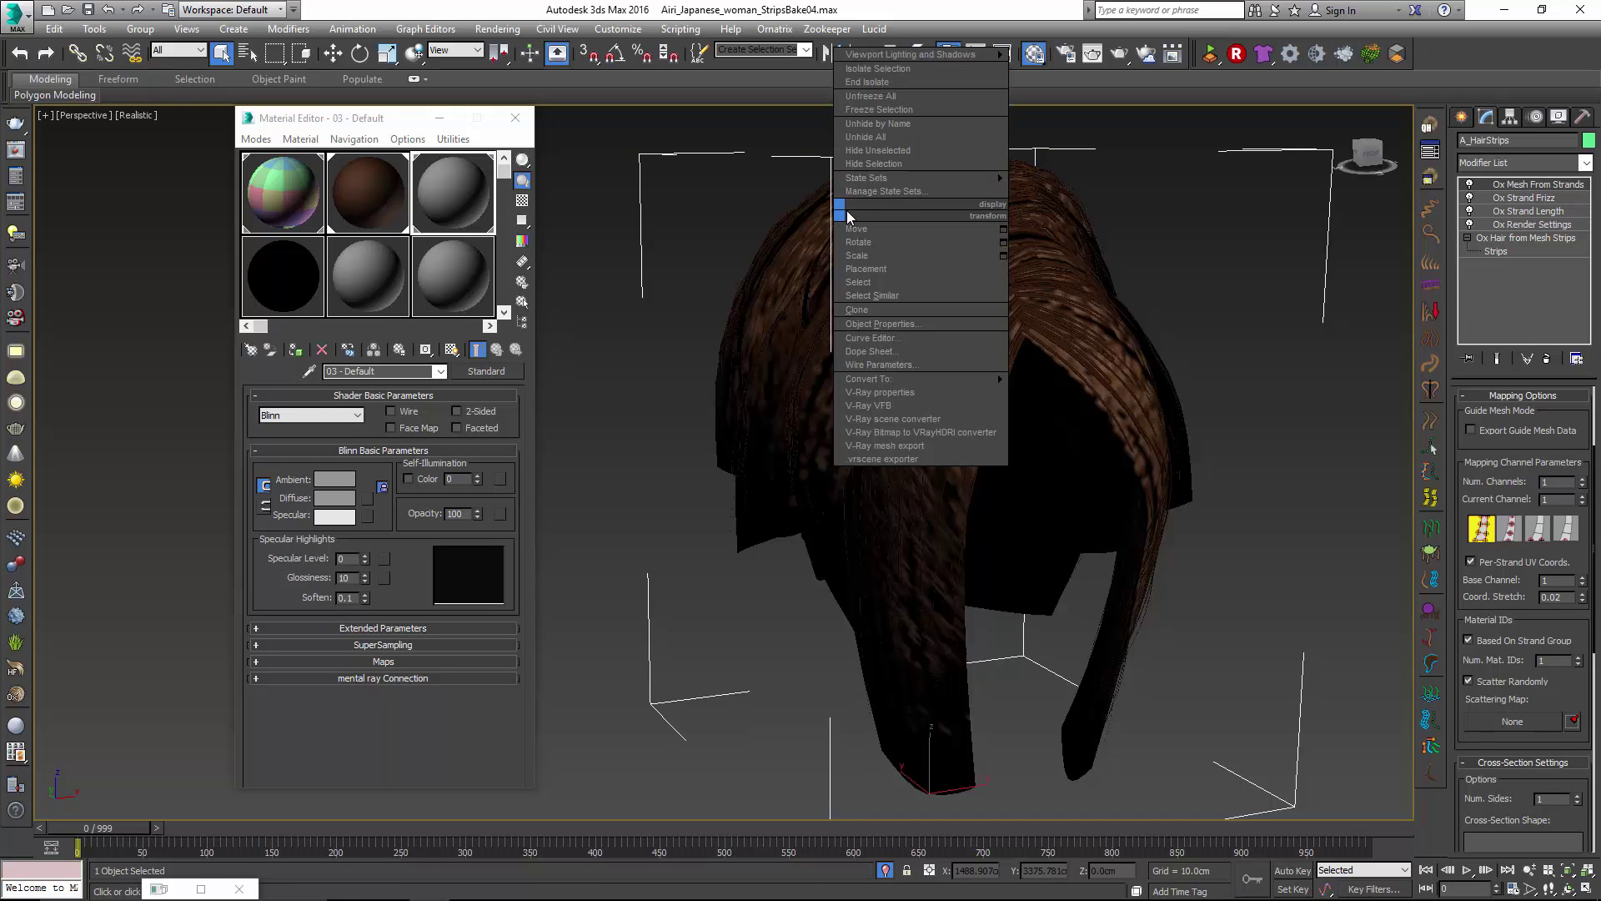
{"action": "left_click", "coordinate": [894, 164]}
Select A_hair_Bake and sample its shell material from the viewport into the third material slot, 03 - Default.
{"action": "left_click", "coordinate": [855, 347]}
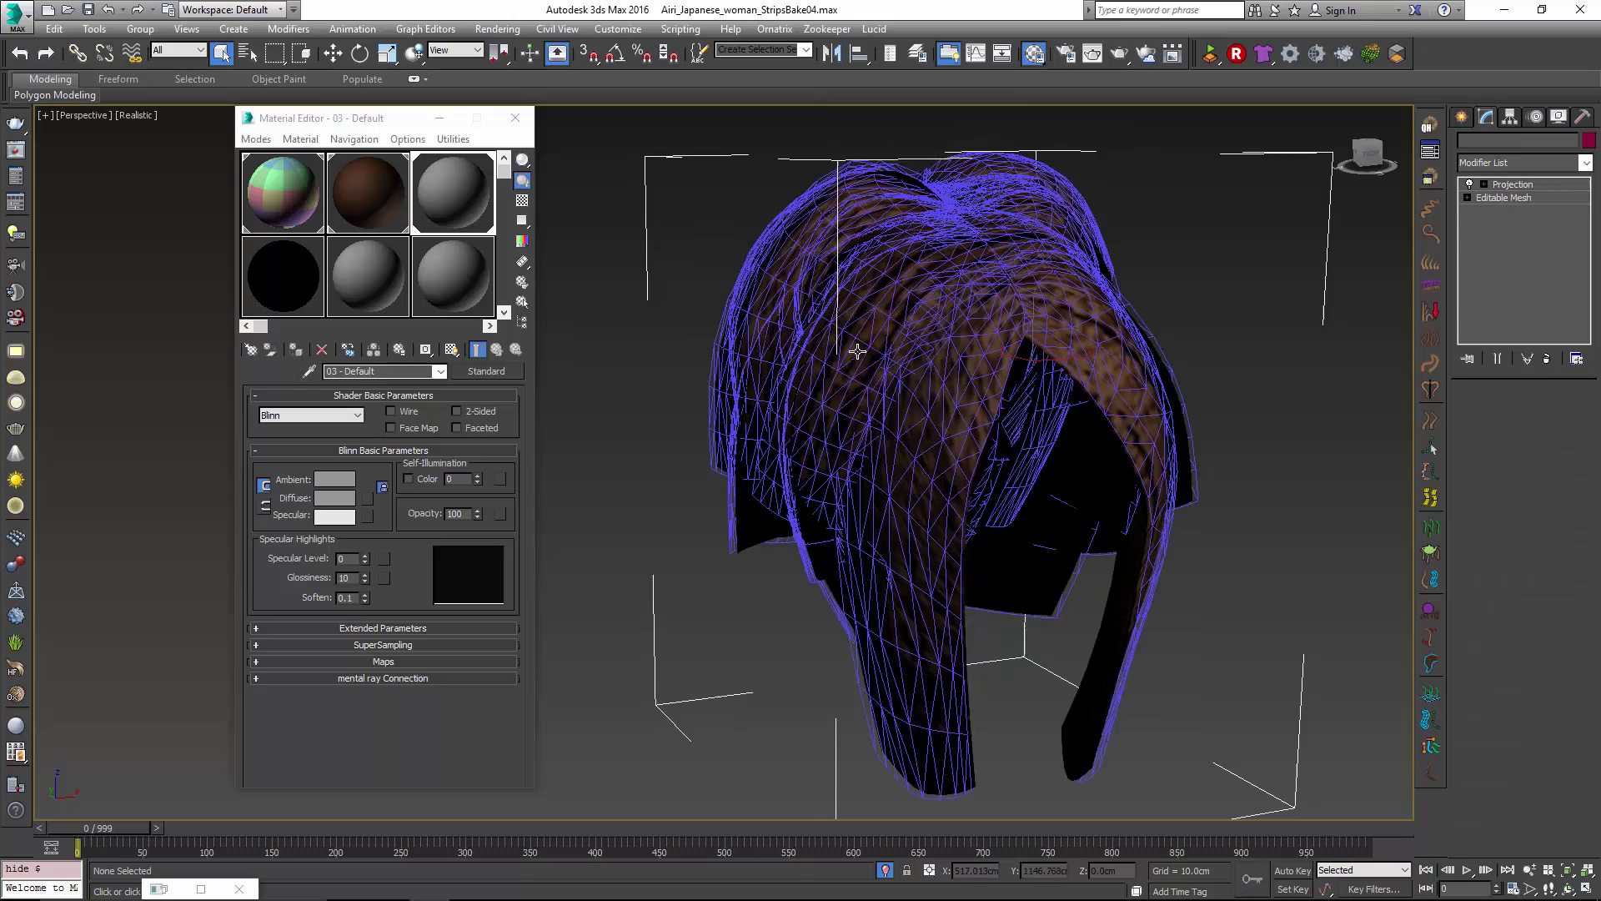
{"action": "middle_click_drag", "start_coordinate": [743, 512], "coordinate": [796, 510], "text": "alt"}
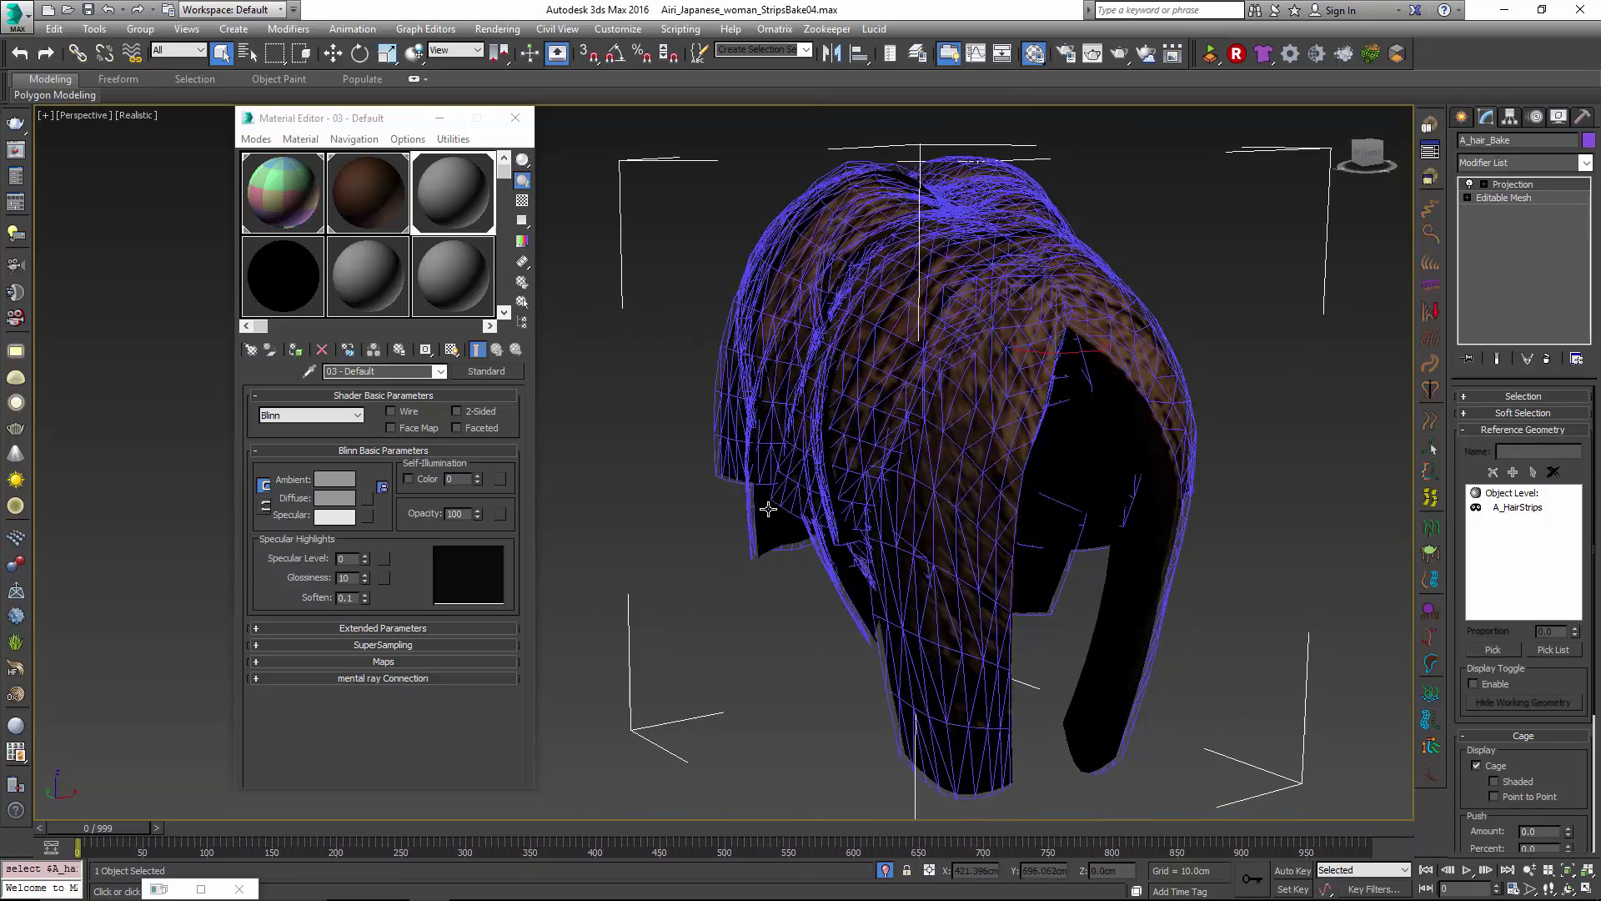
{"action": "left_click", "coordinate": [389, 197]}
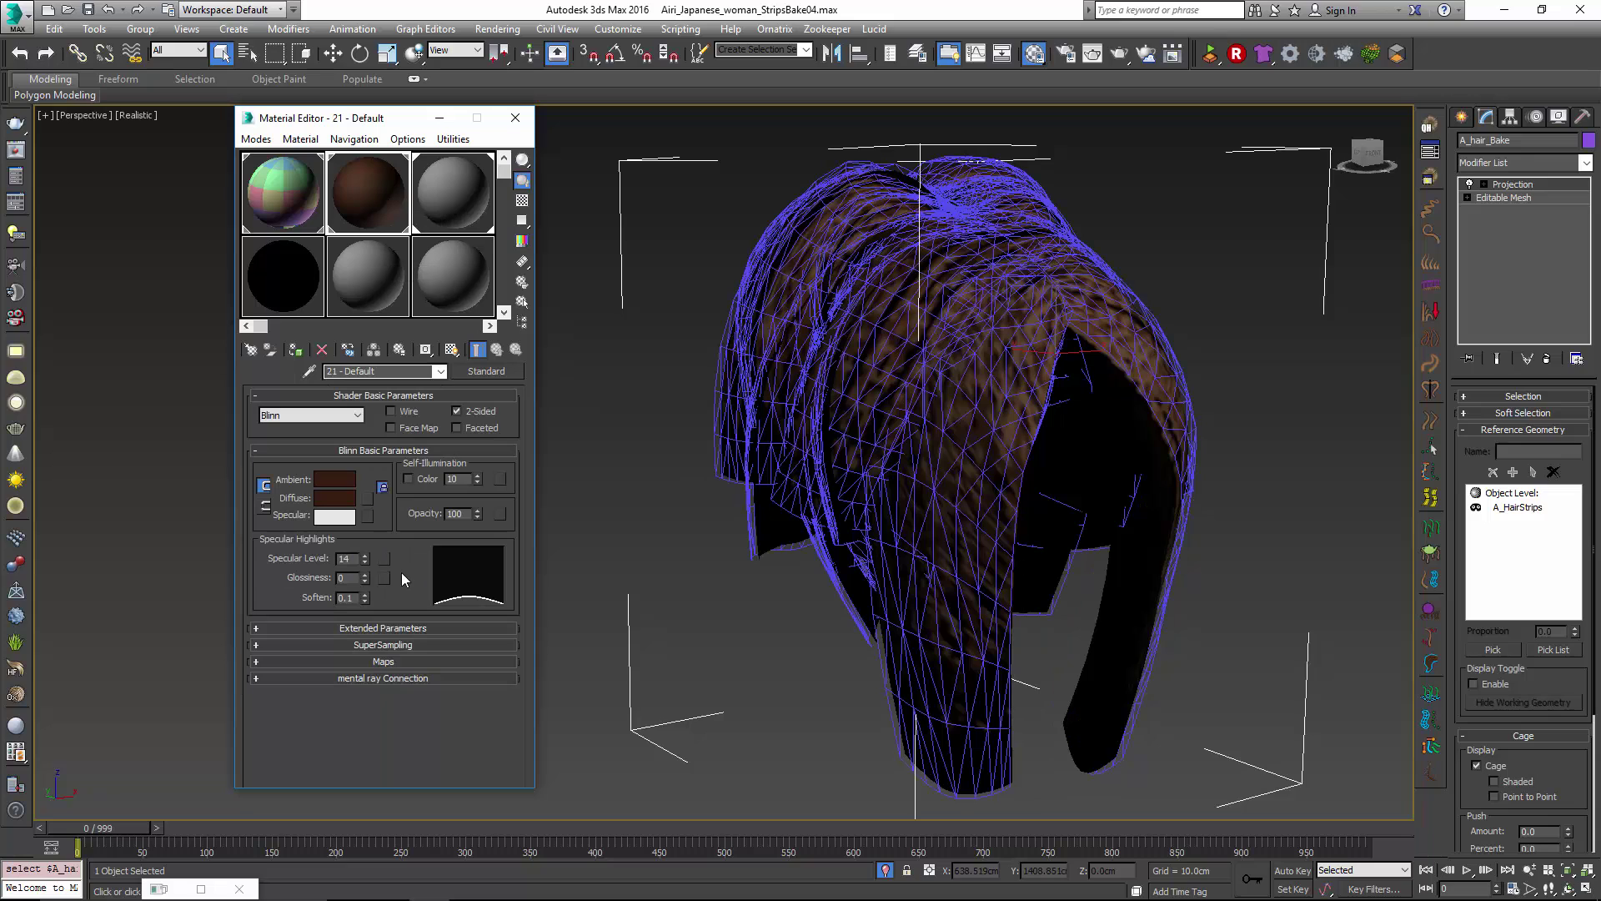
{"action": "left_click", "coordinate": [443, 202]}
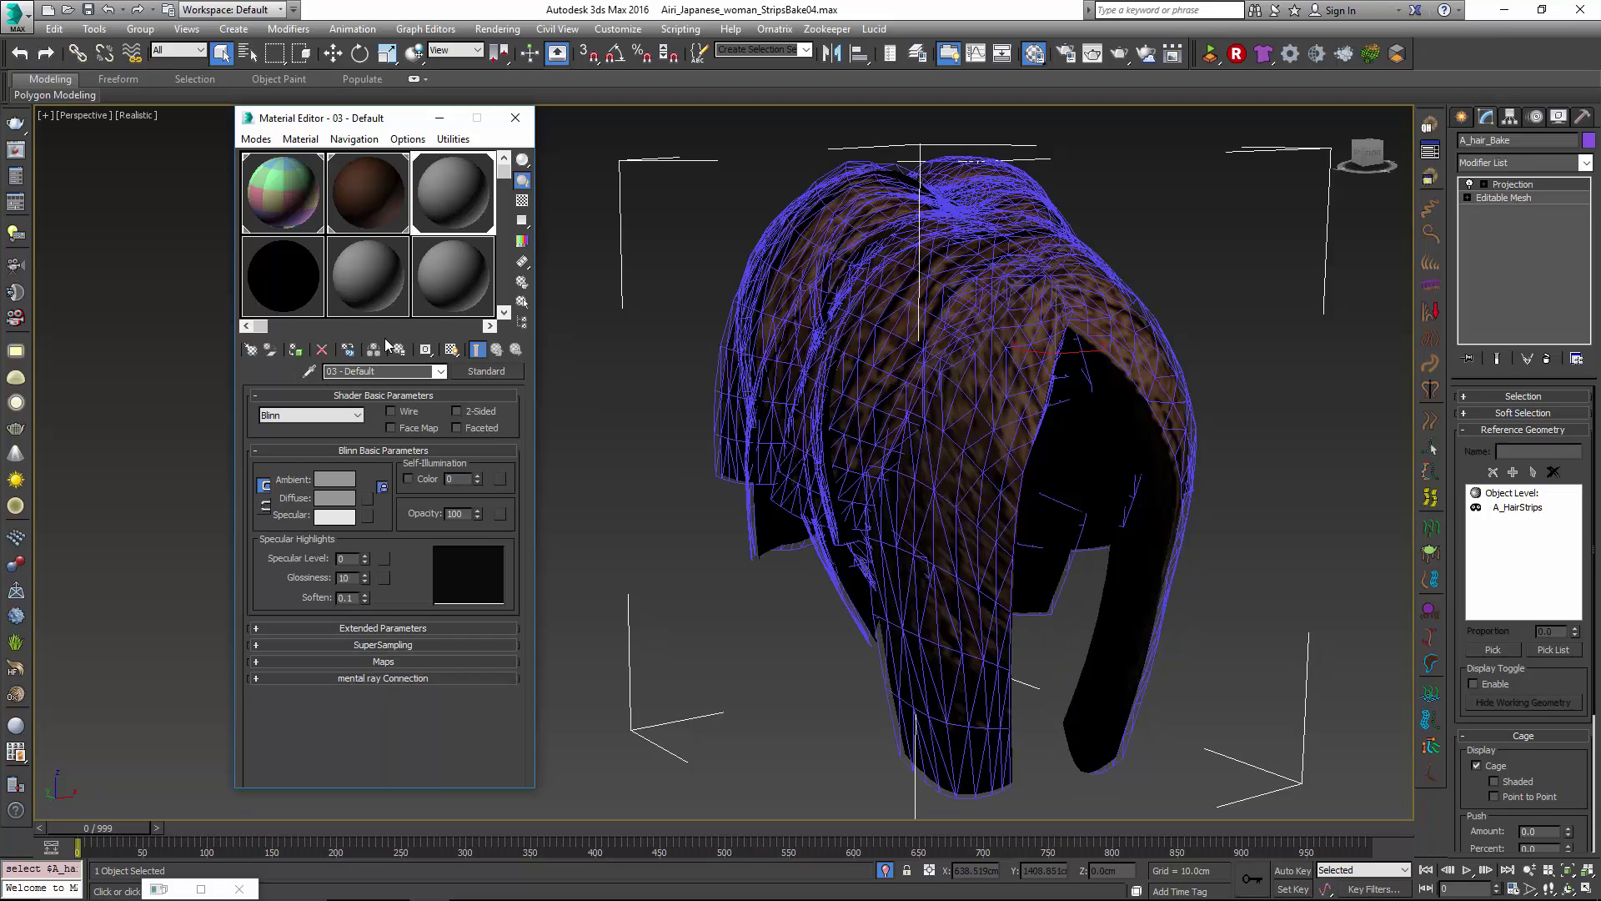
{"action": "left_click", "coordinate": [308, 372]}
{"action": "left_click", "coordinate": [813, 236]}
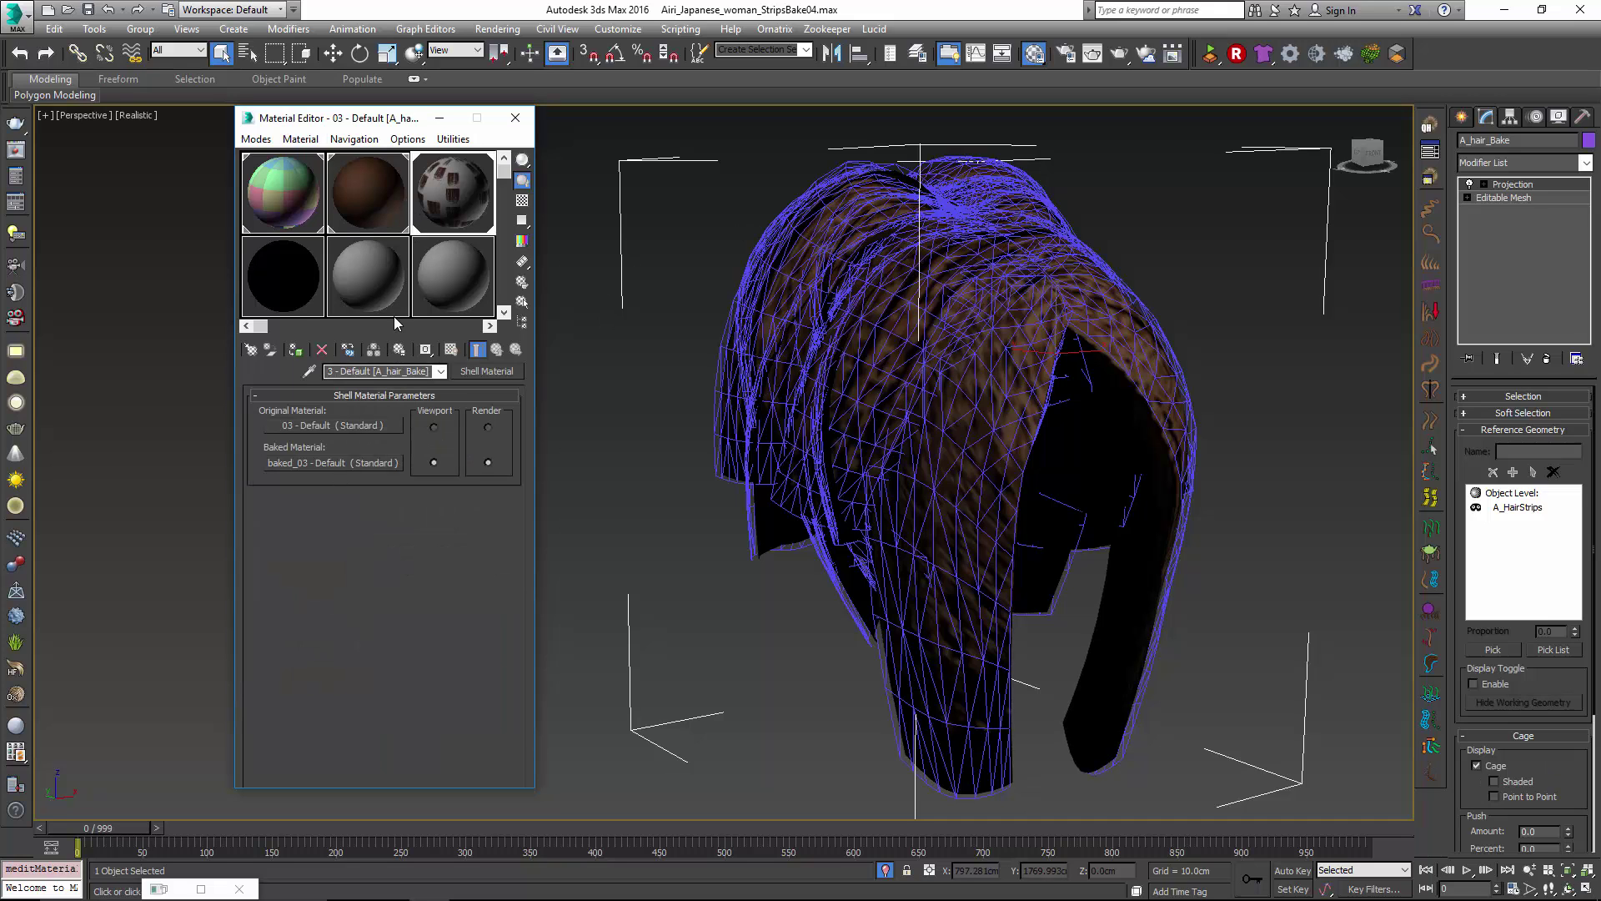
Open the baked_03 - Default submaterial, examine the bitmap used as its diffuse map, and return to the material.
{"action": "left_click", "coordinate": [358, 464]}
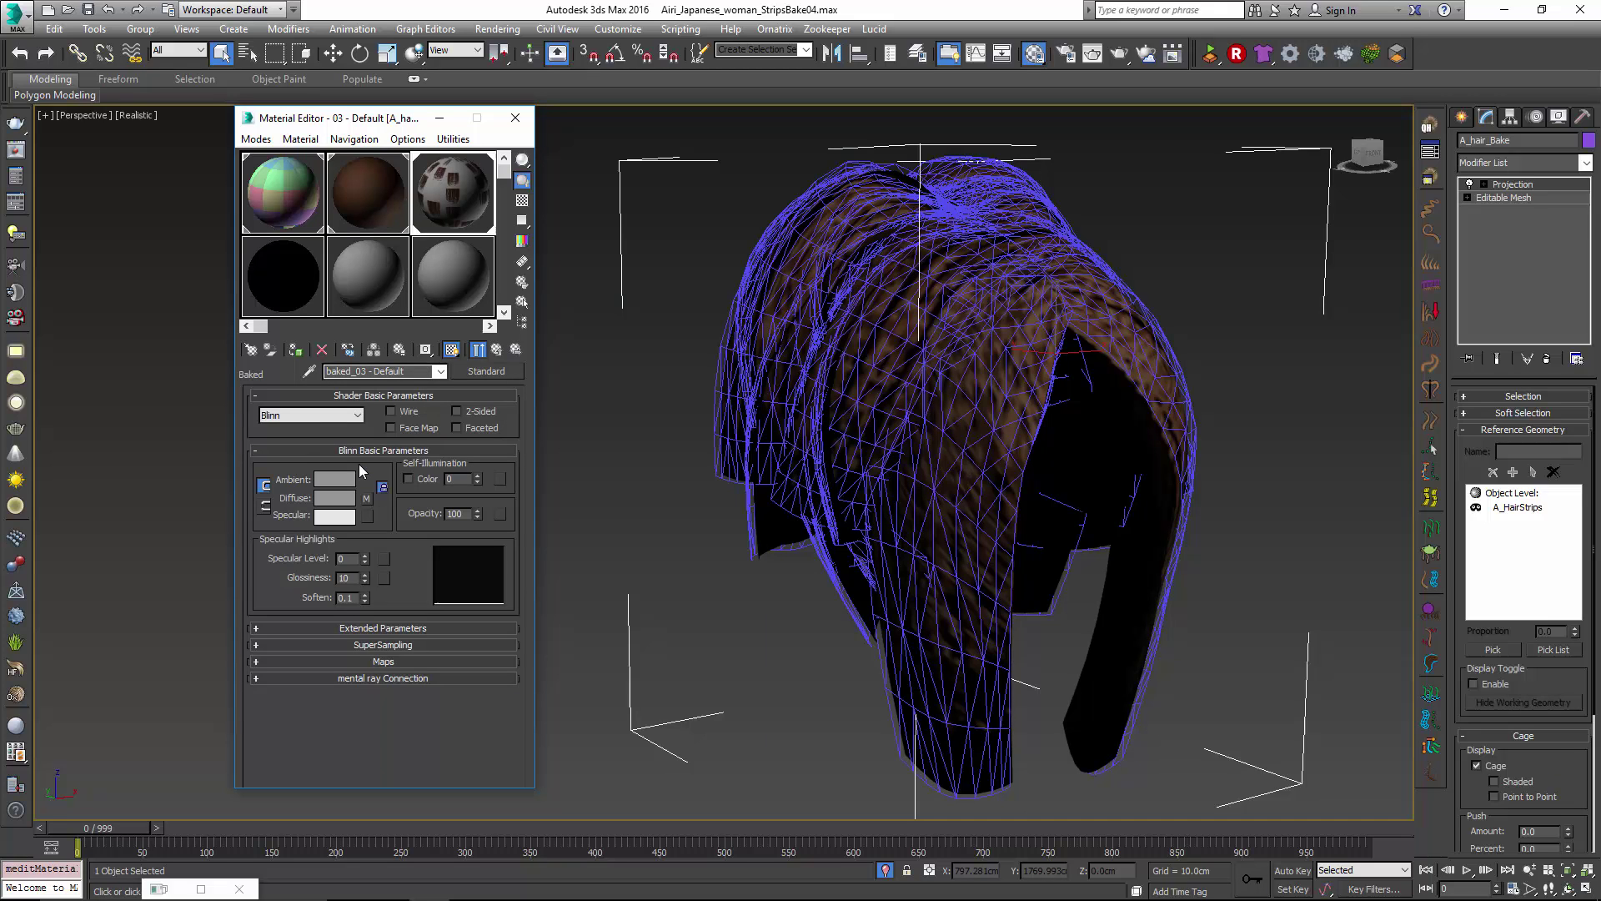
{"action": "left_click", "coordinate": [366, 498]}
{"action": "left_click", "coordinate": [488, 641]}
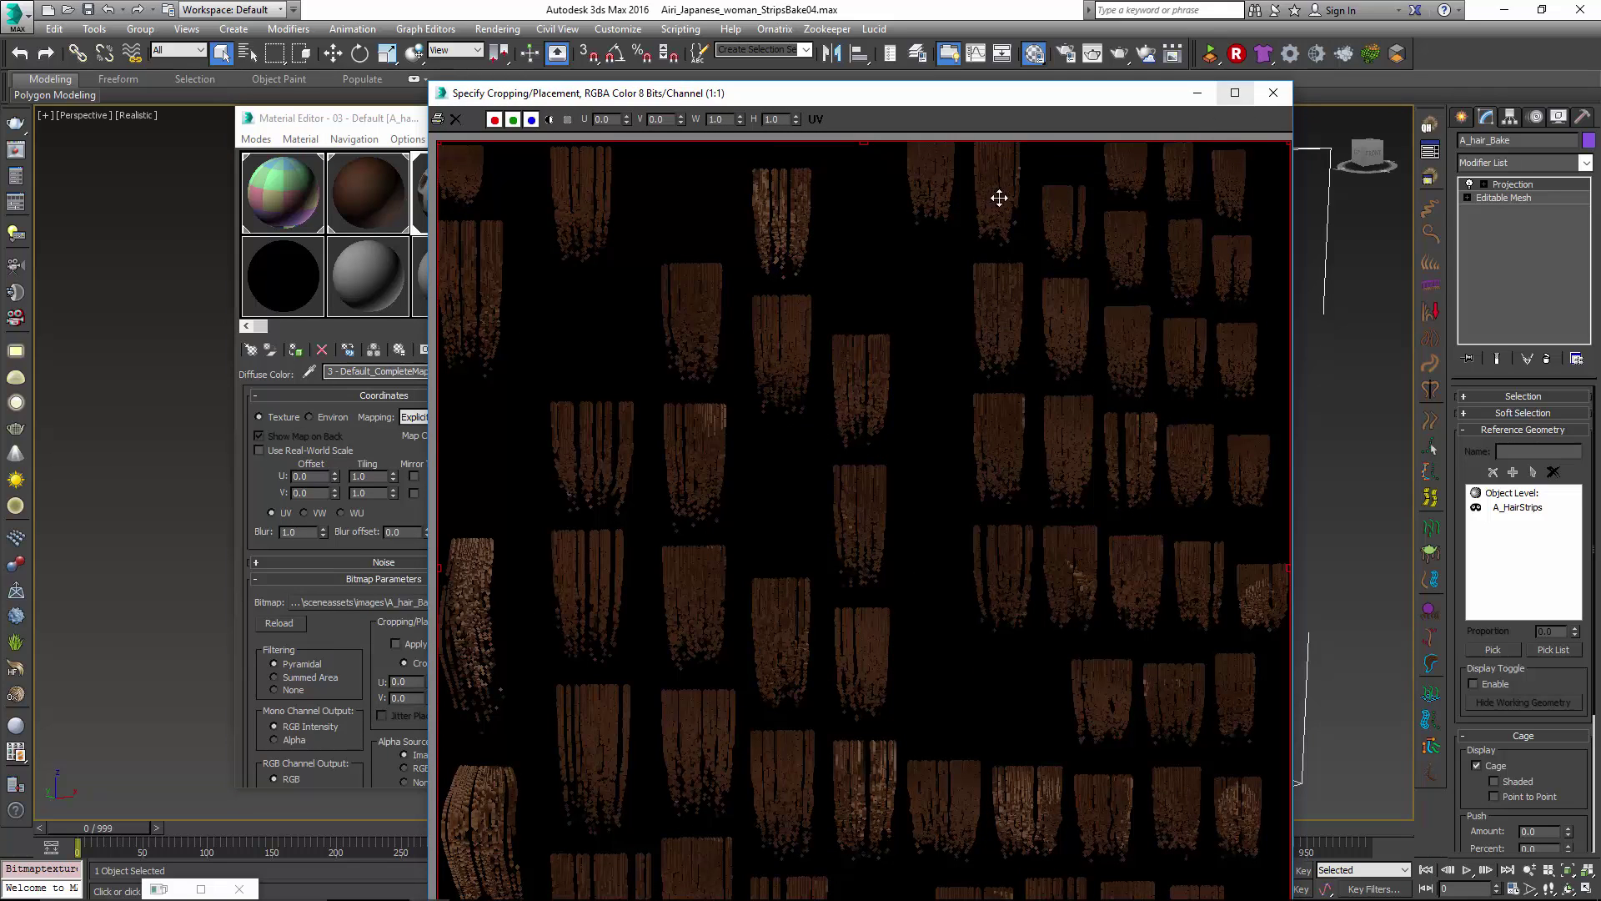
{"action": "left_click", "coordinate": [1271, 93]}
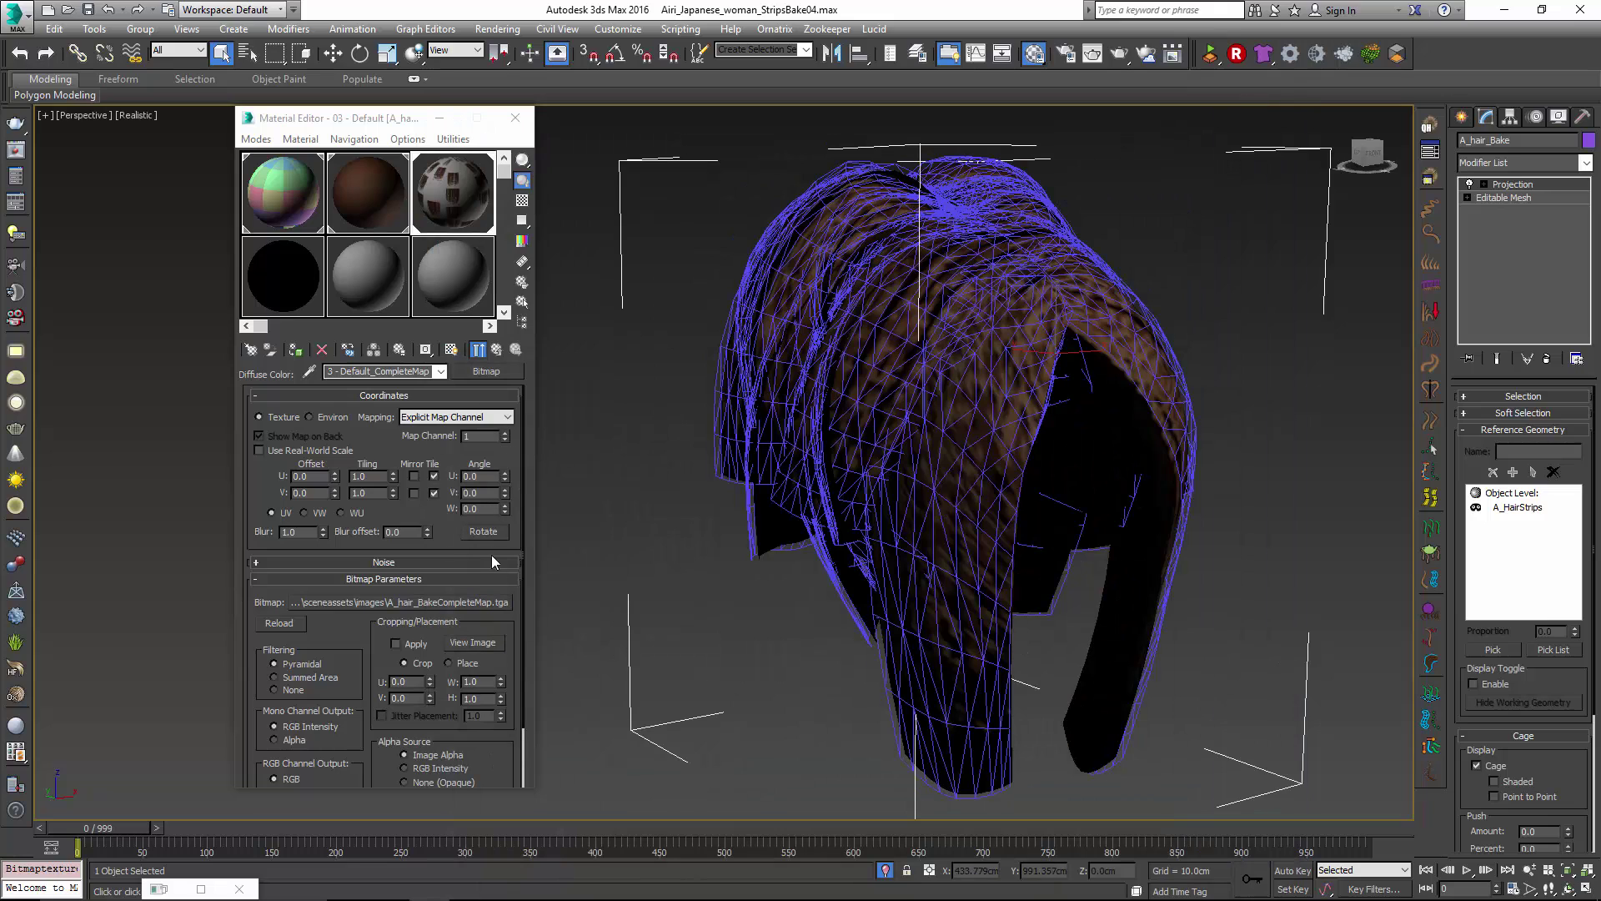
{"action": "left_click", "coordinate": [496, 349]}
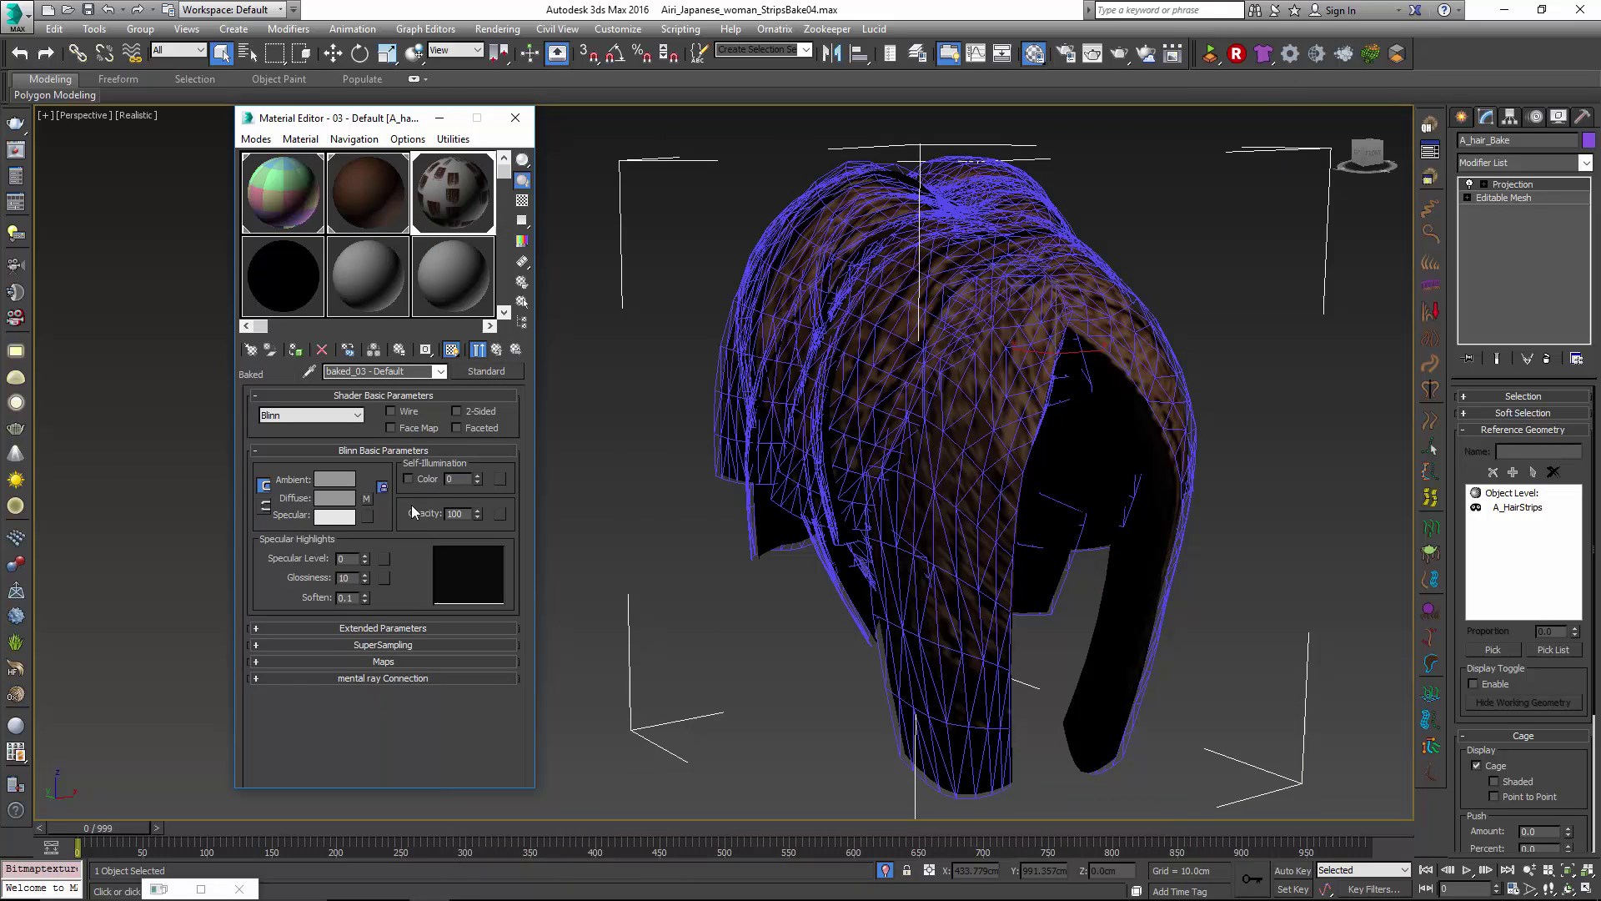
Copy the baked material's diffuse map to its Opacity map and set that bitmap's mono channel output to Alpha.
{"action": "left_click", "coordinate": [383, 661]}
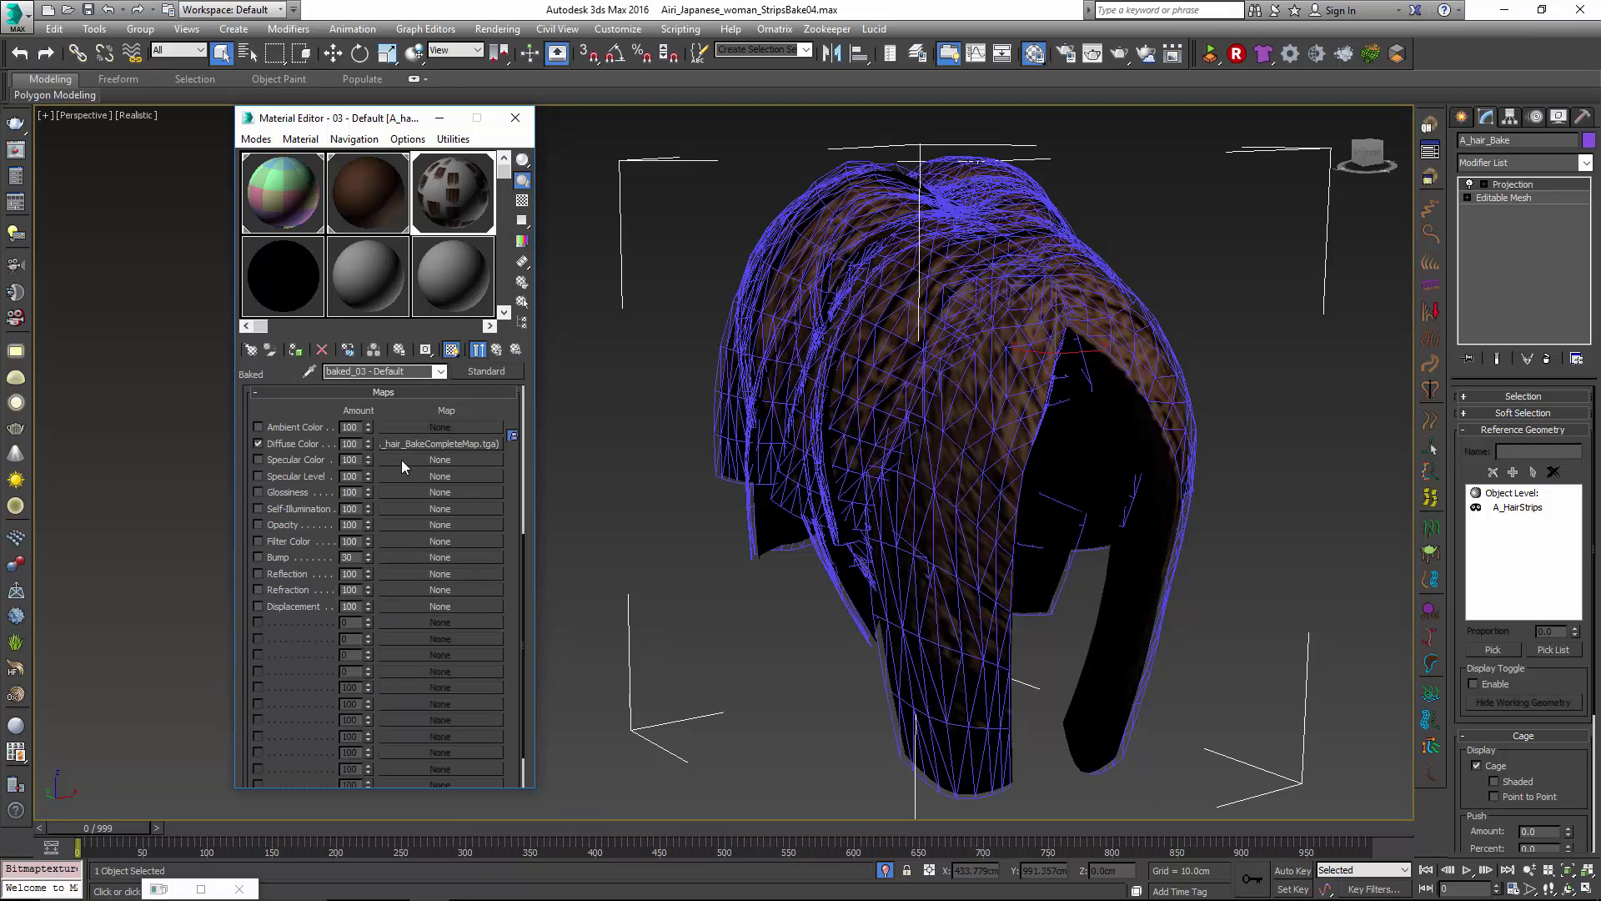
{"action": "left_click_drag", "start_coordinate": [409, 443], "coordinate": [408, 523]}
{"action": "left_click", "coordinate": [353, 499]}
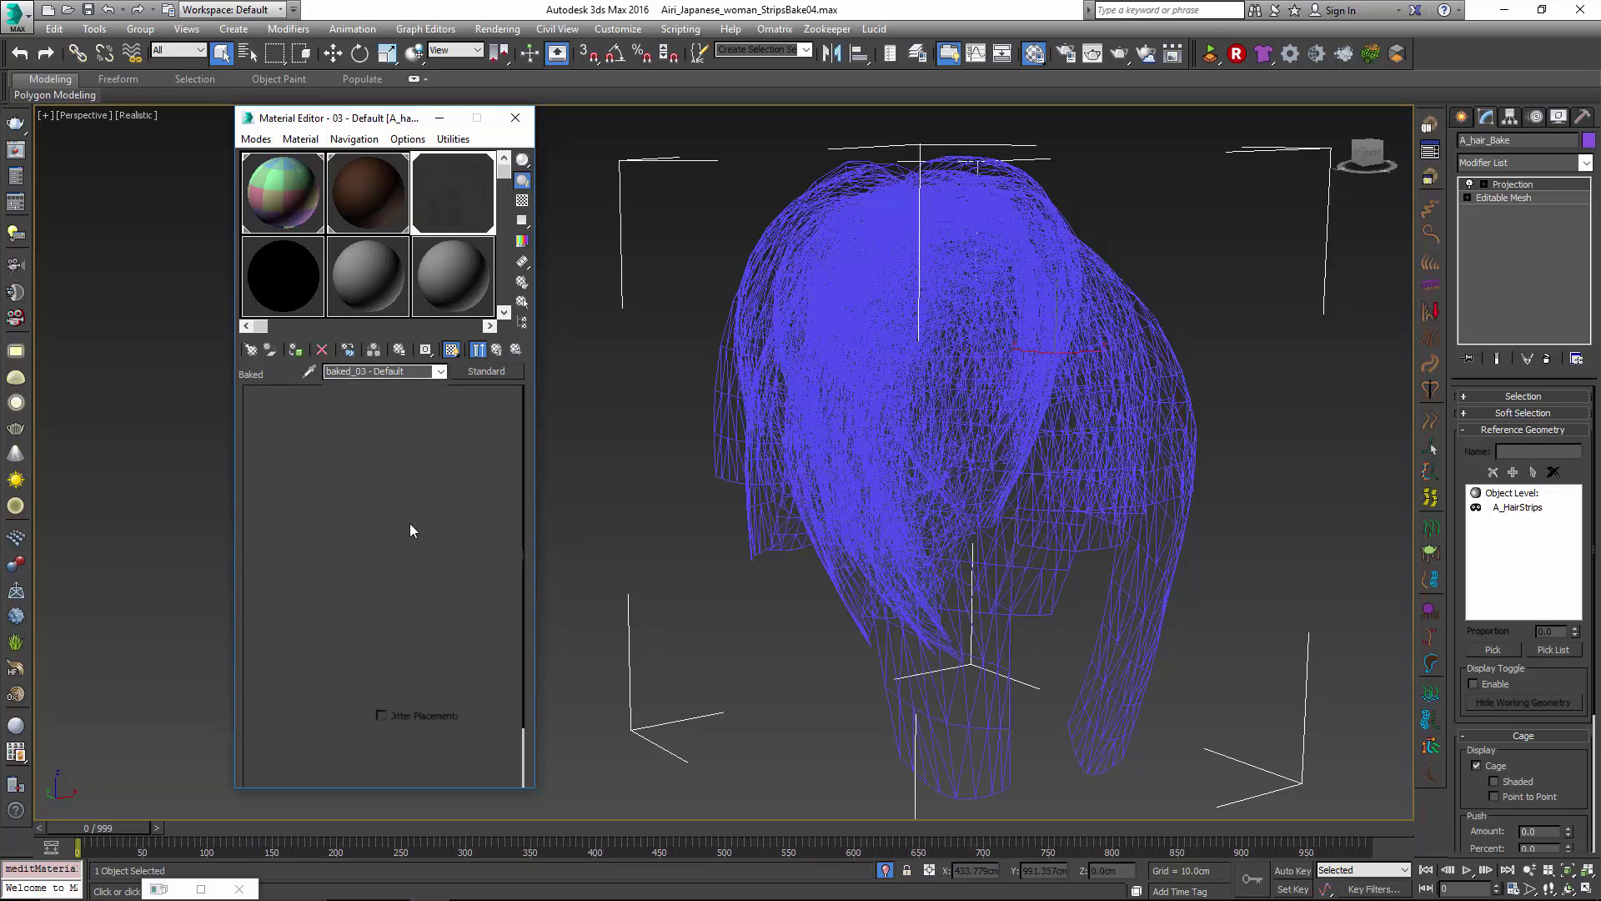
{"action": "scroll", "coordinate": [357, 646], "scroll_direction": "down", "scroll_amount": 3}
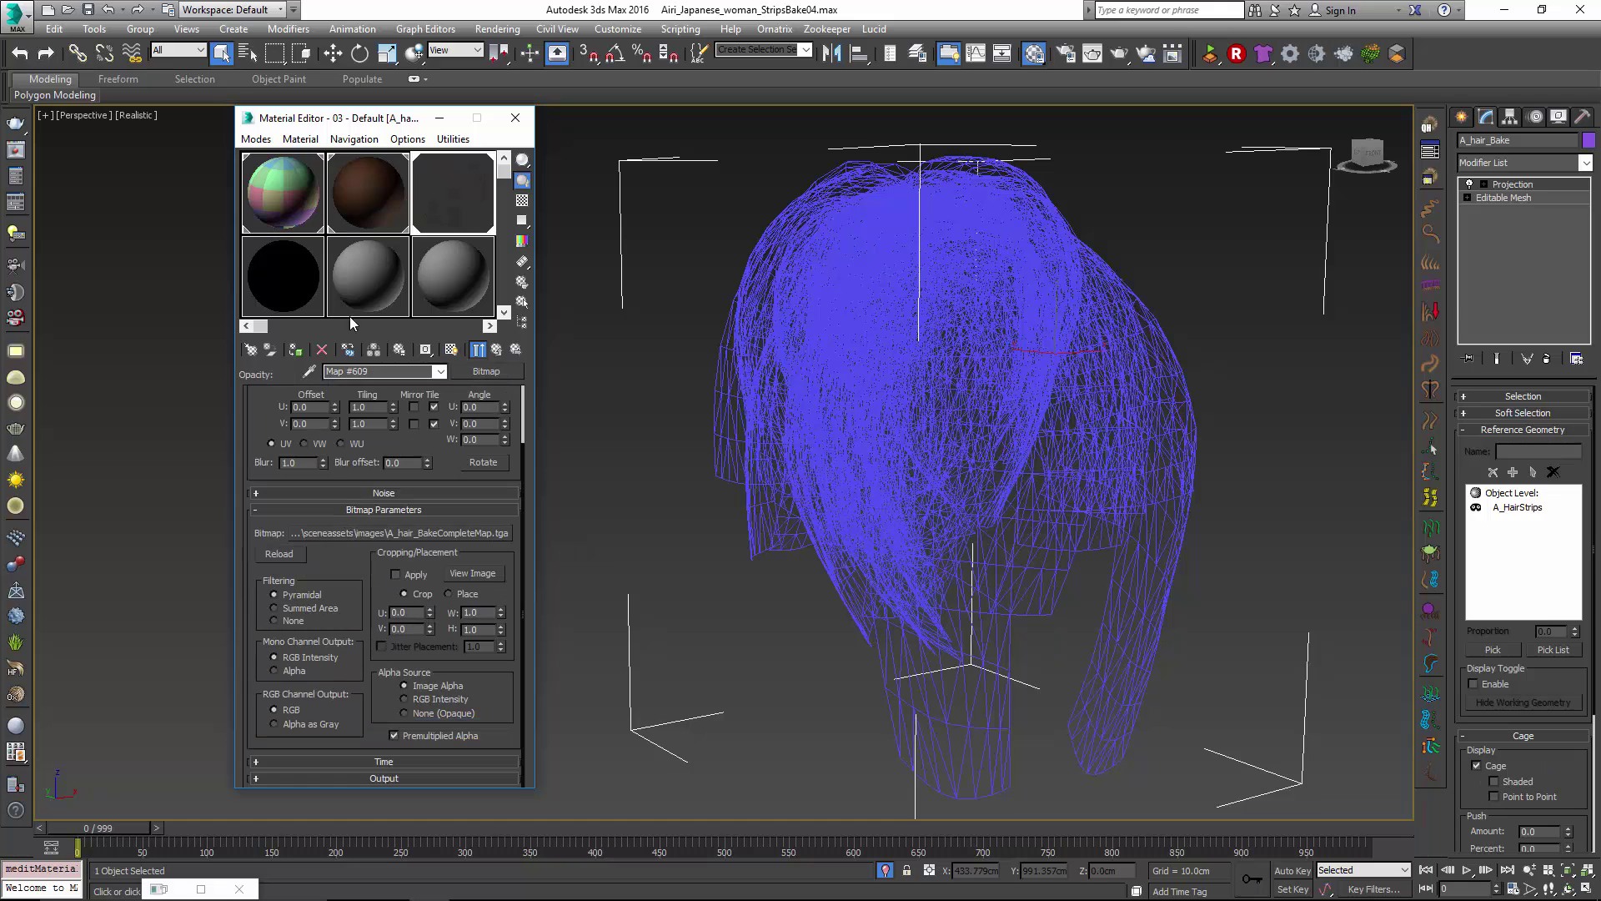
{"action": "left_click", "coordinate": [295, 673]}
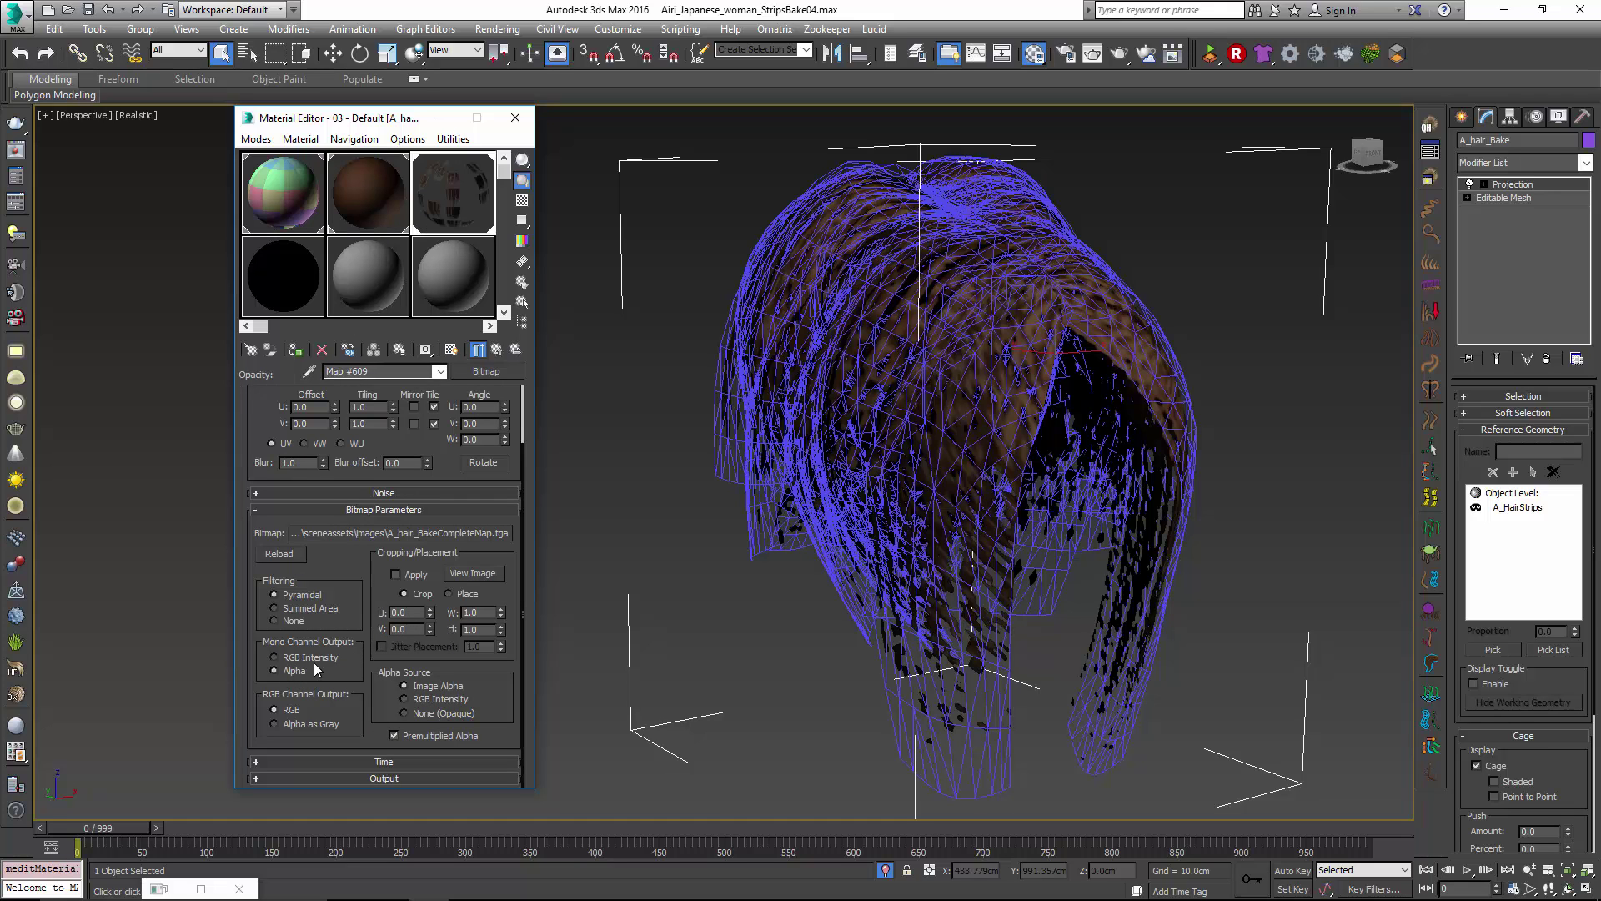
Deselect the hair, render the perspective view to check the baked texture with opacity, and close the render.
{"action": "left_click", "coordinate": [667, 587]}
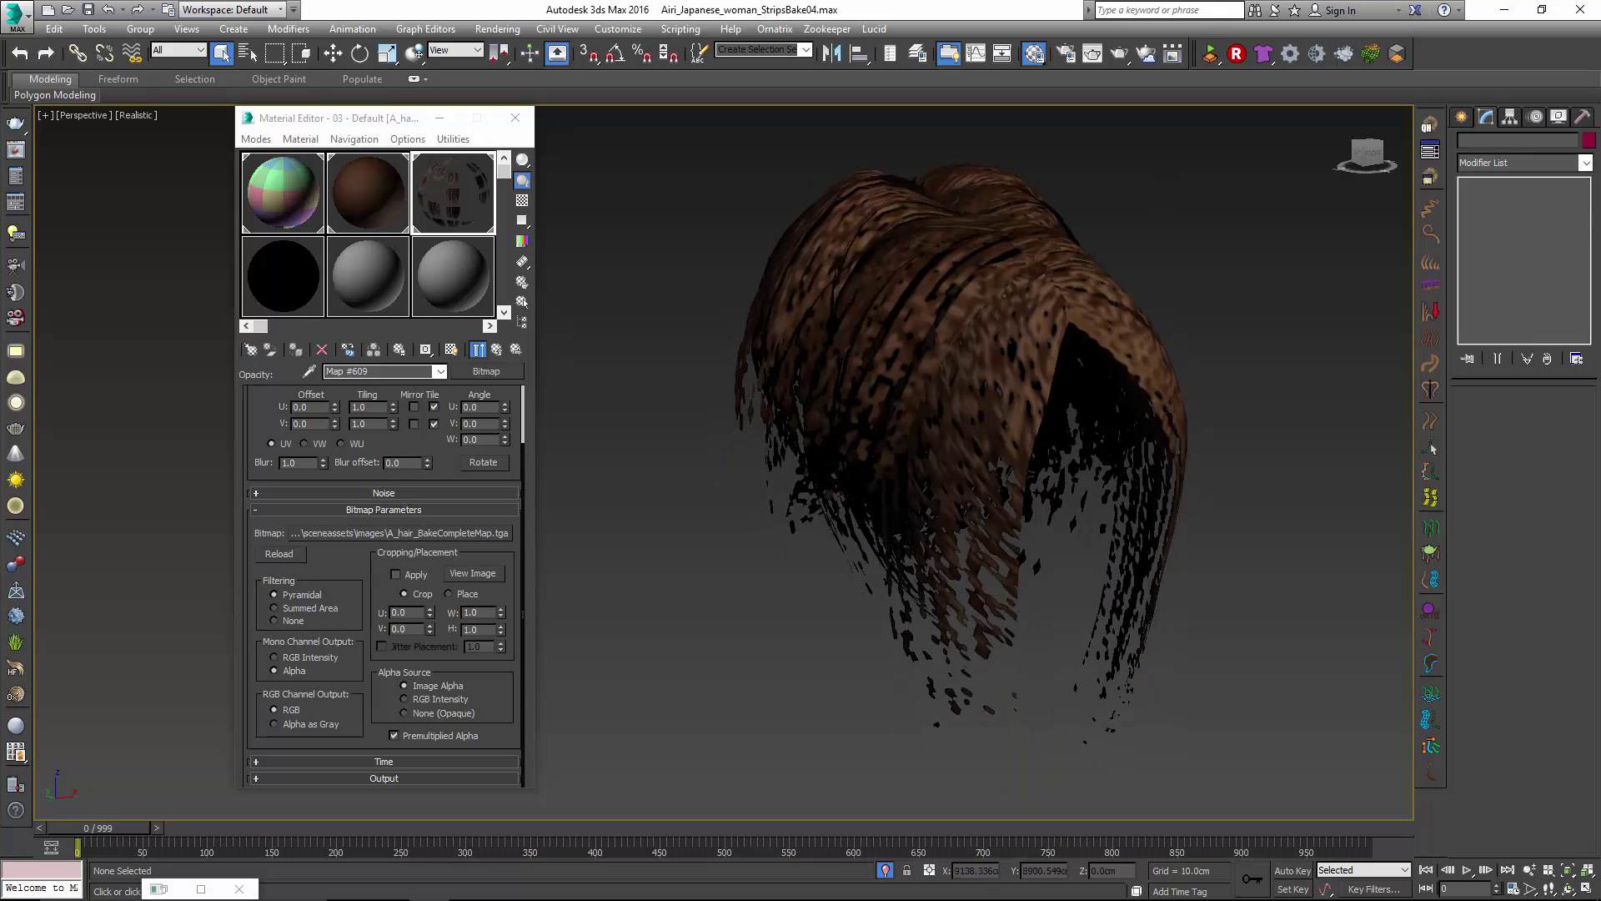
{"action": "left_click", "coordinate": [1119, 55]}
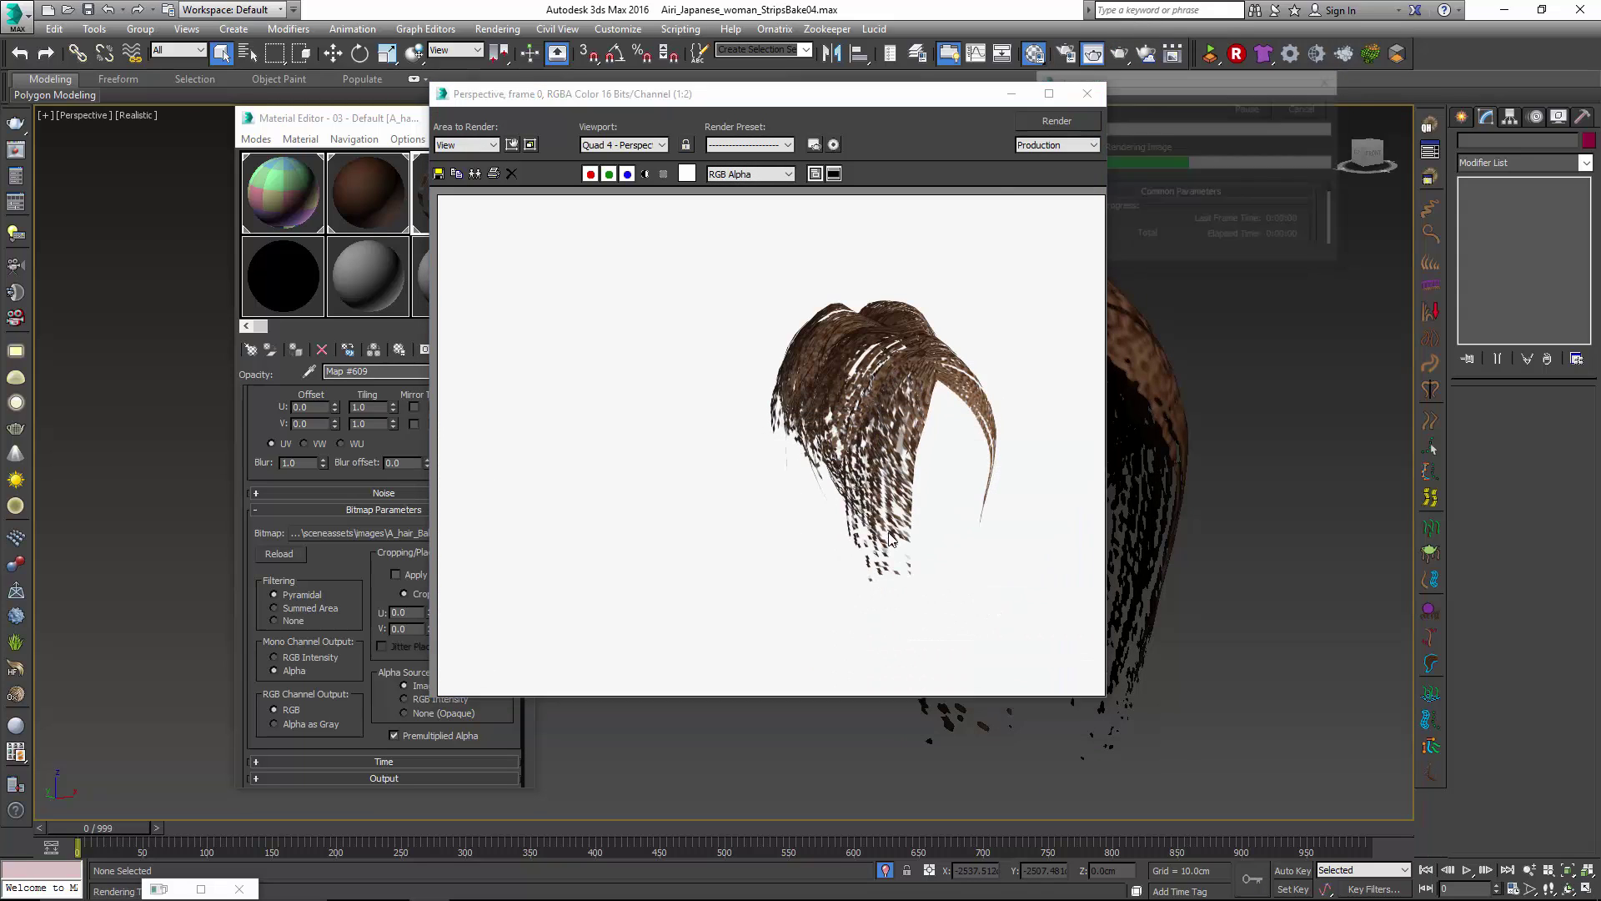
{"action": "scroll", "coordinate": [889, 539], "scroll_direction": "up", "scroll_amount": 1}
{"action": "scroll", "coordinate": [889, 488], "scroll_direction": "down", "scroll_amount": 1}
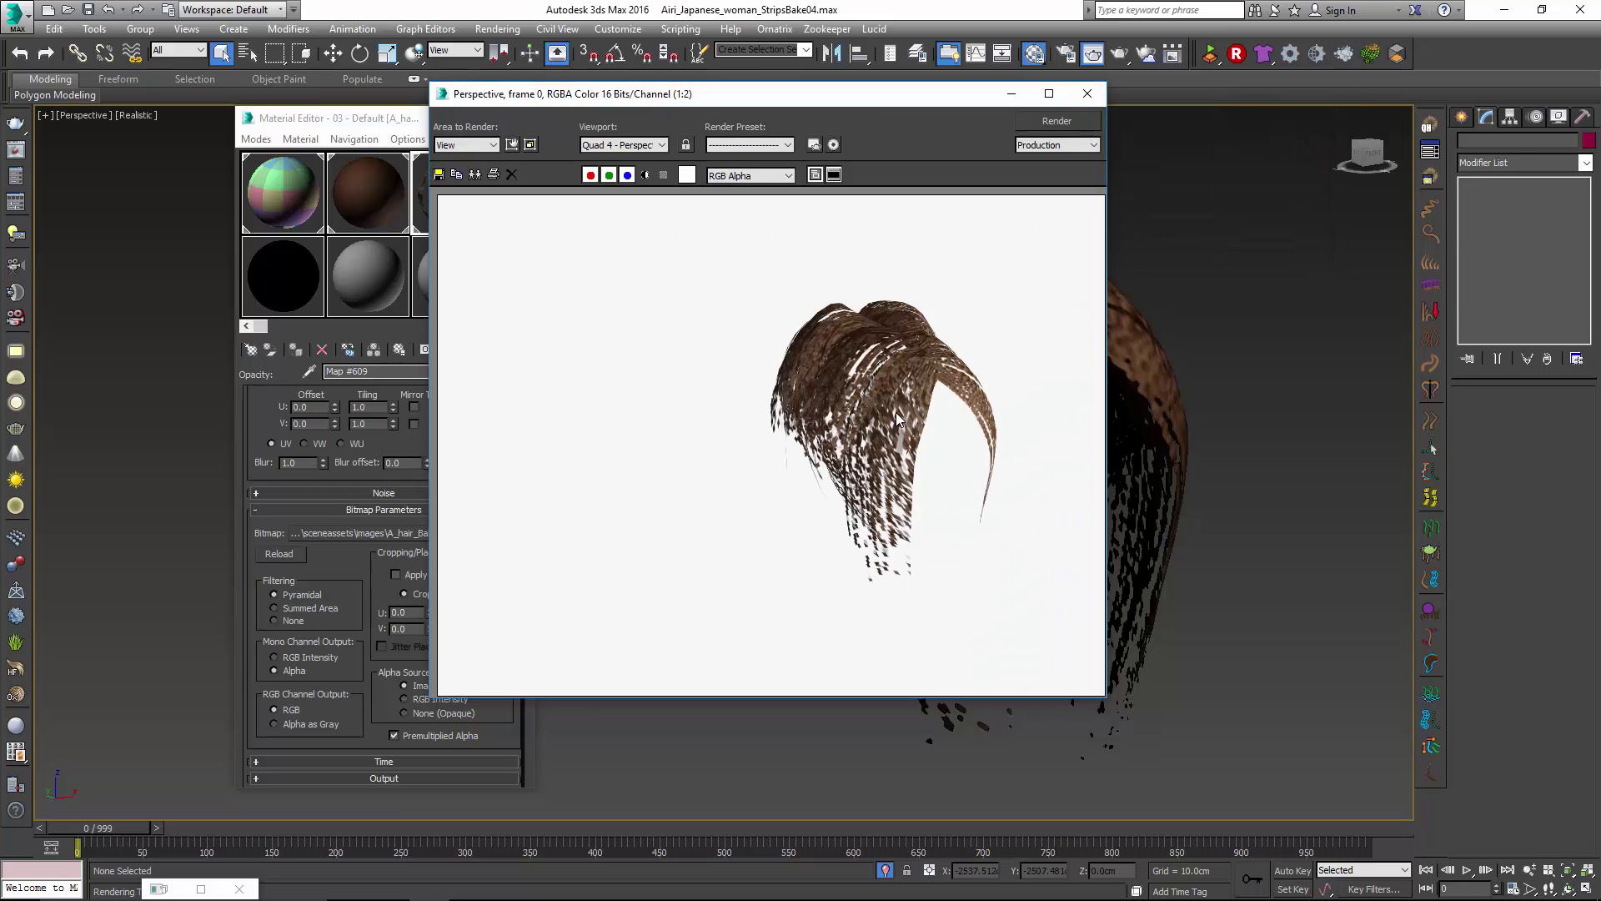
{"action": "left_click", "coordinate": [1086, 94]}
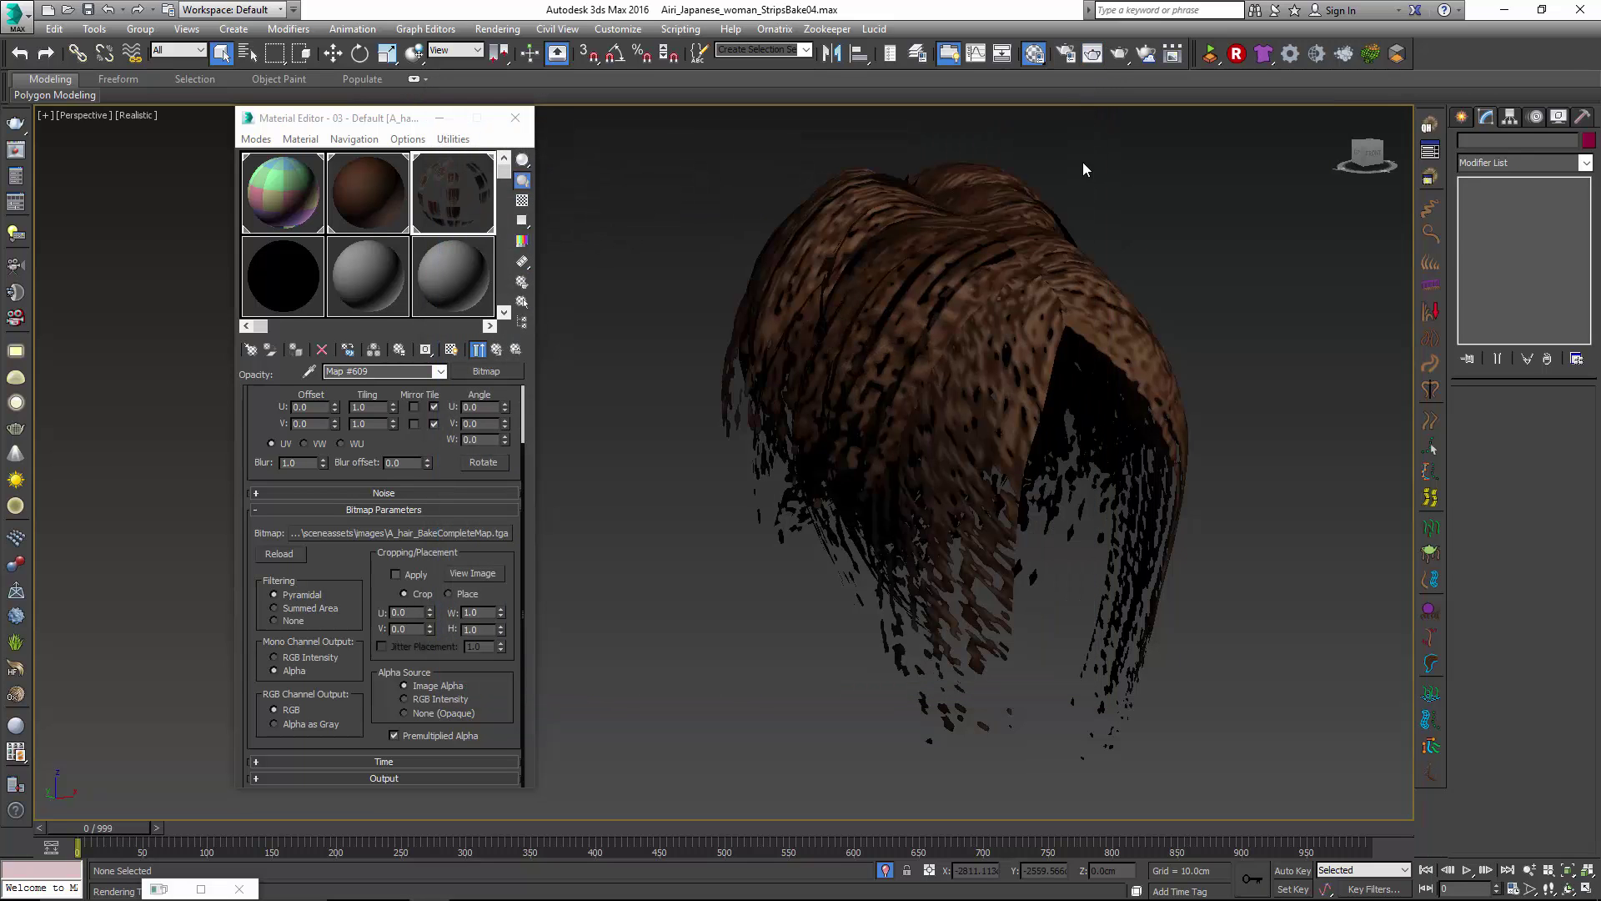
Unhide A_HairStrips through the scene object list and select it.
{"action": "left_click", "coordinate": [1044, 276]}
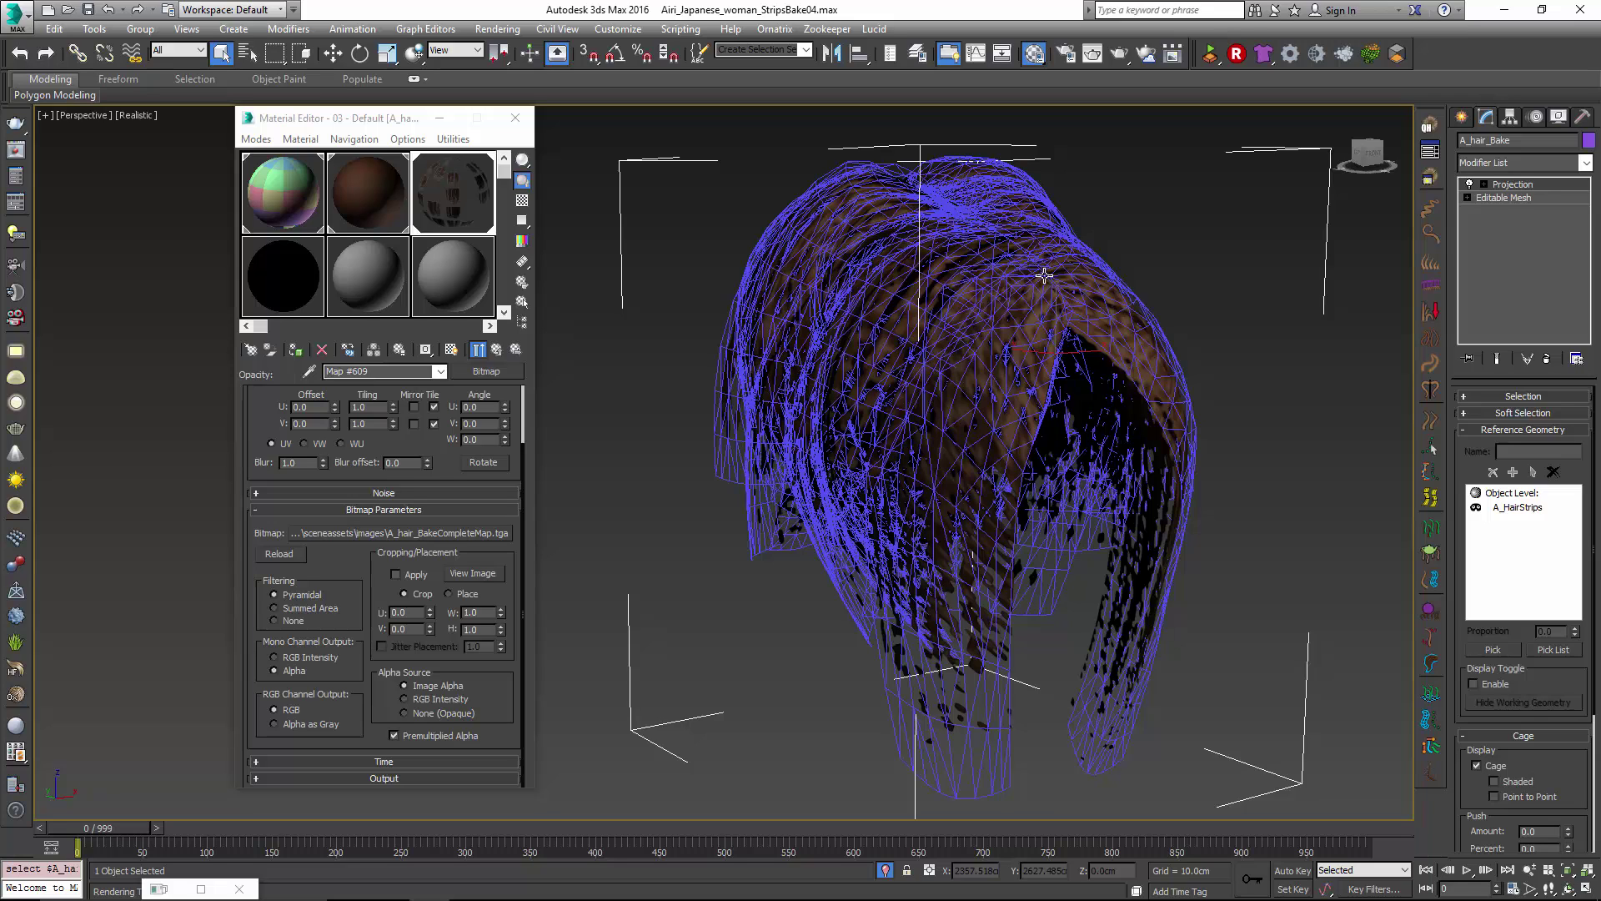
{"action": "left_click", "coordinate": [1159, 229]}
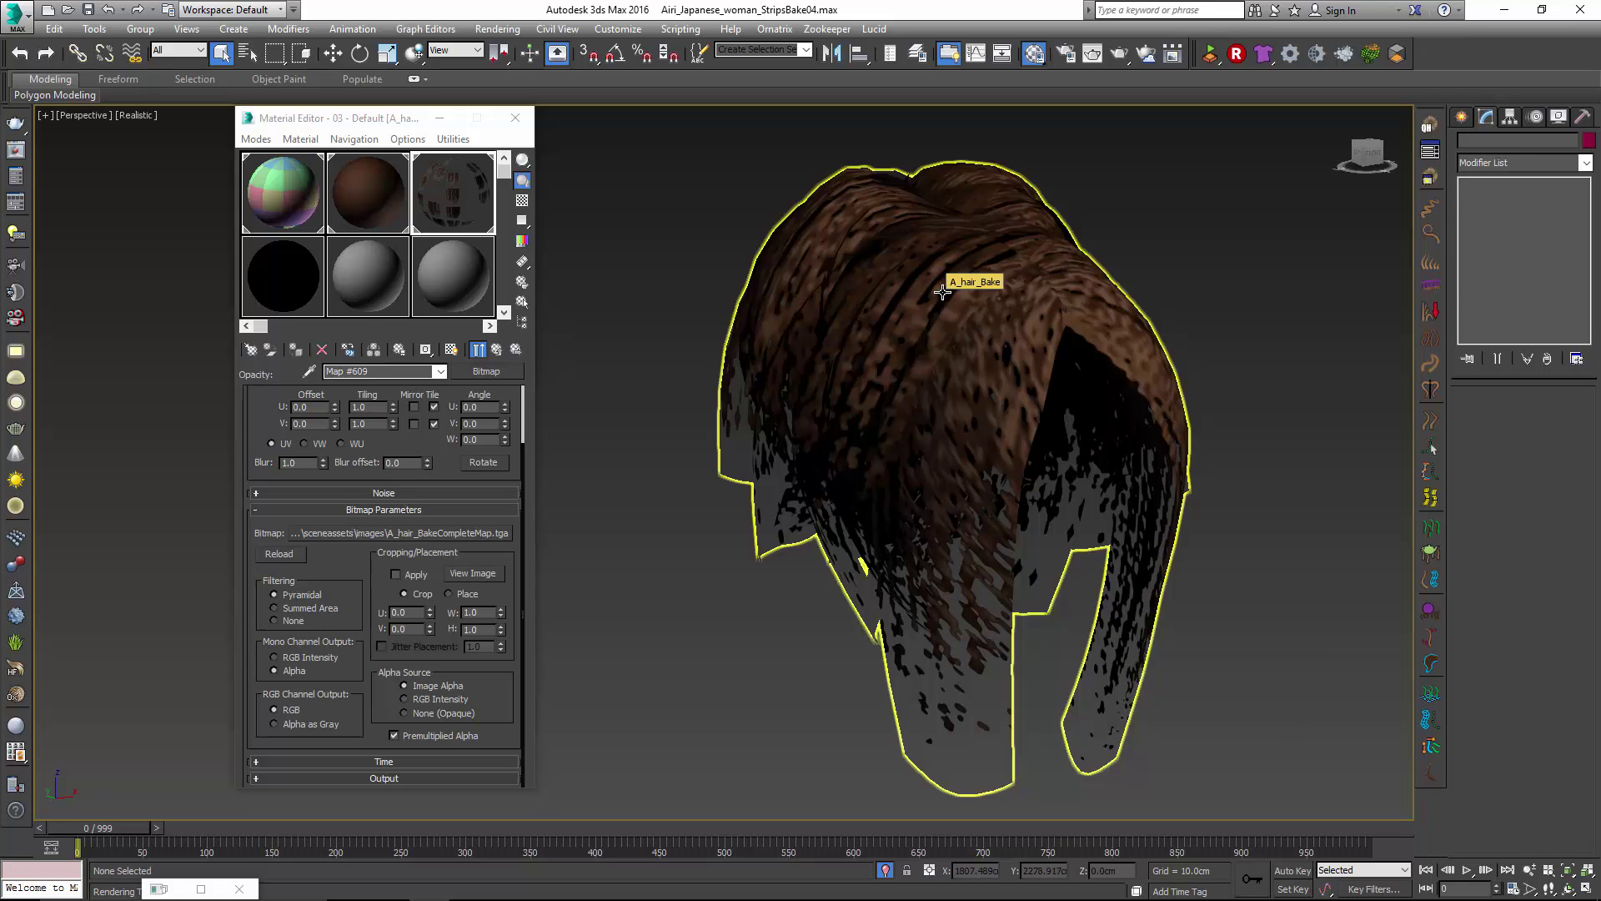
{"action": "key", "text": "h"}
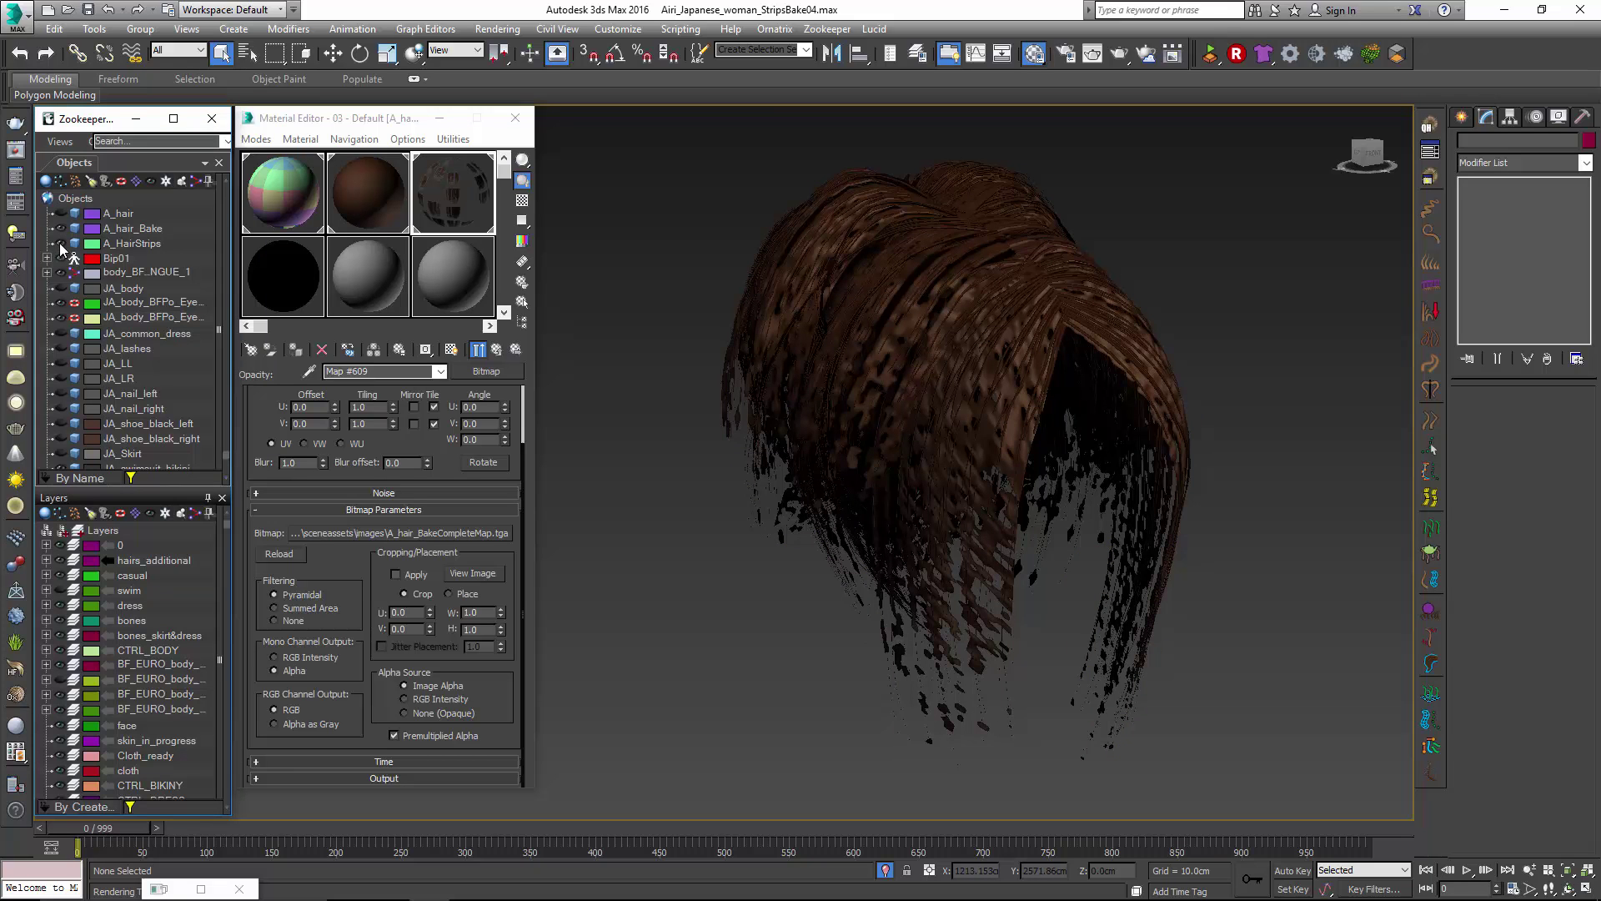
{"action": "left_click", "coordinate": [135, 242]}
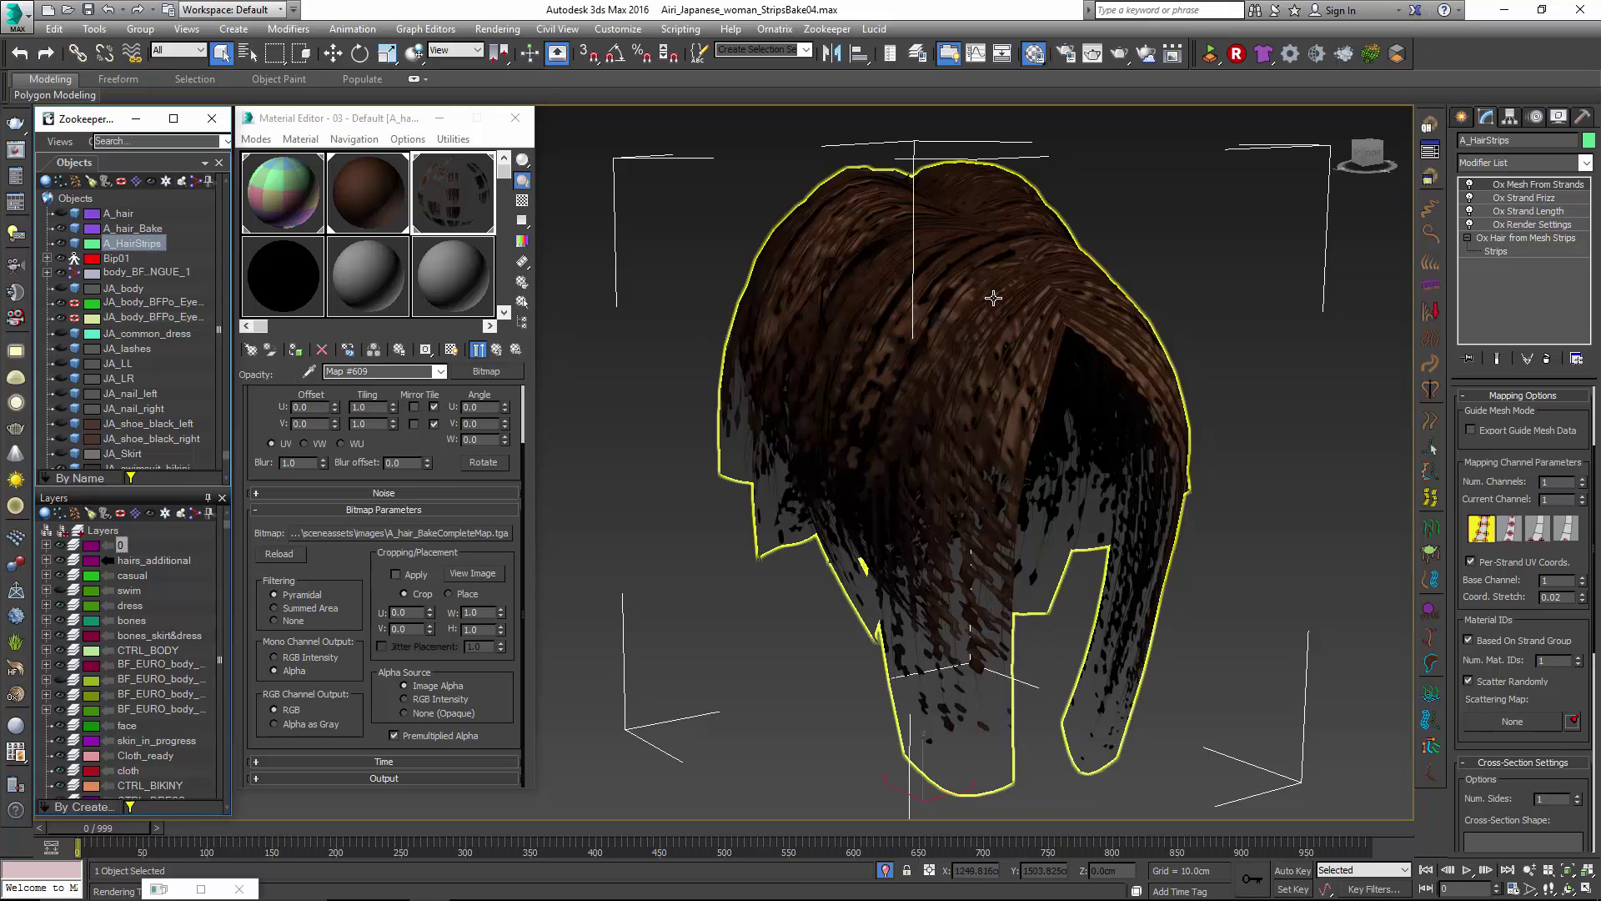
Switch the production renderer to V-Ray Adv 3.40.01 and turn off global illumination.
{"action": "left_click", "coordinate": [1069, 57]}
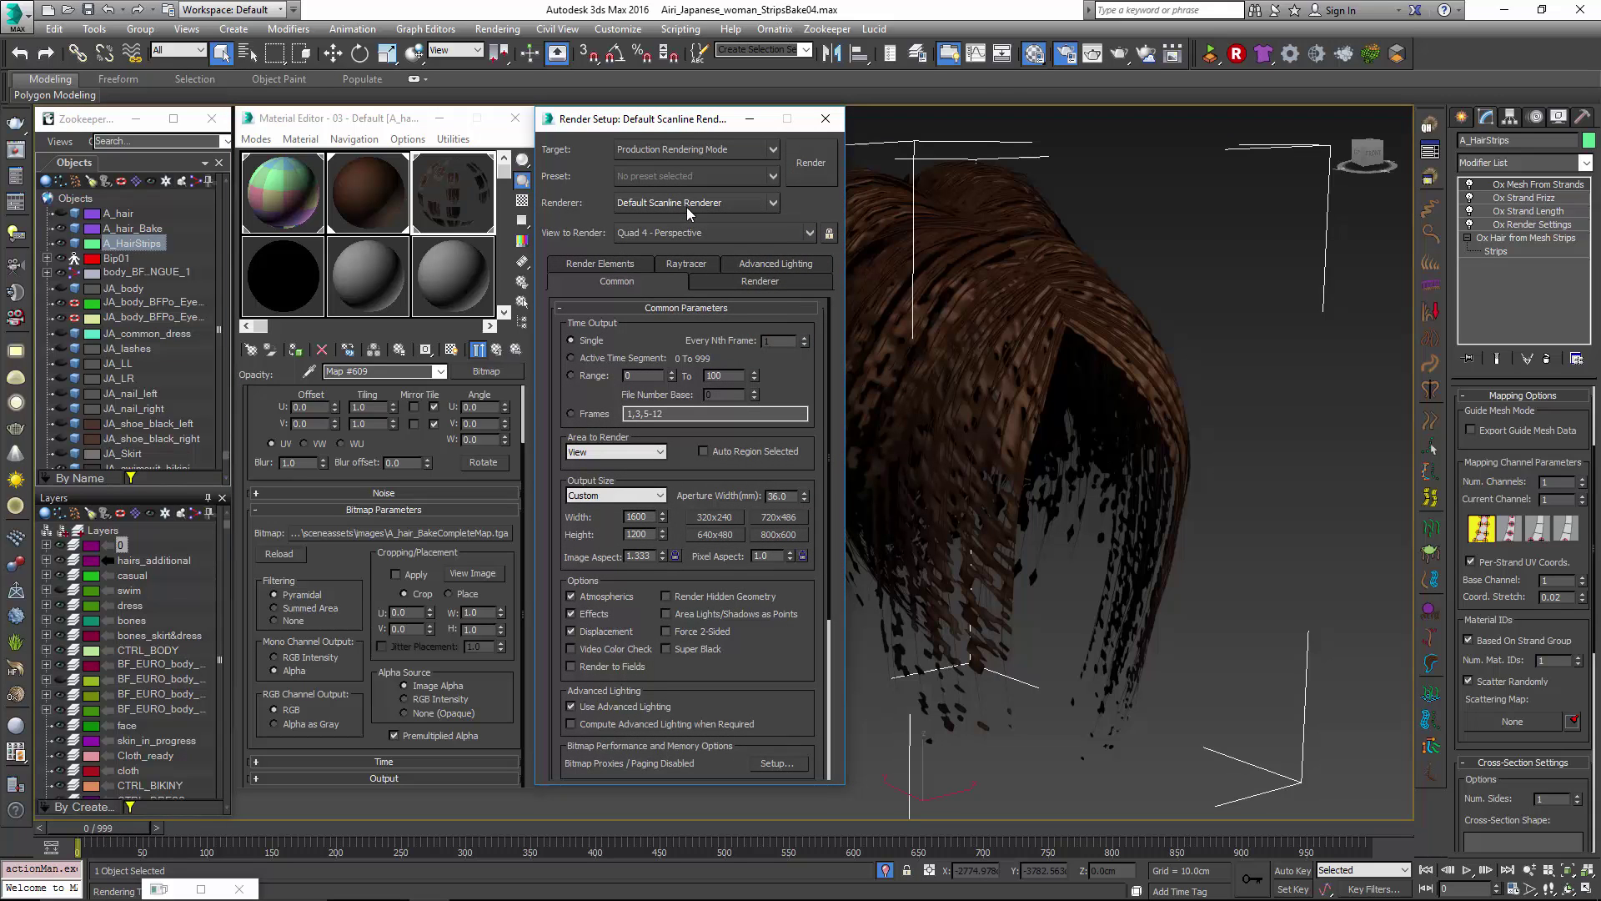
{"action": "left_click", "coordinate": [687, 203]}
{"action": "left_click", "coordinate": [659, 320]}
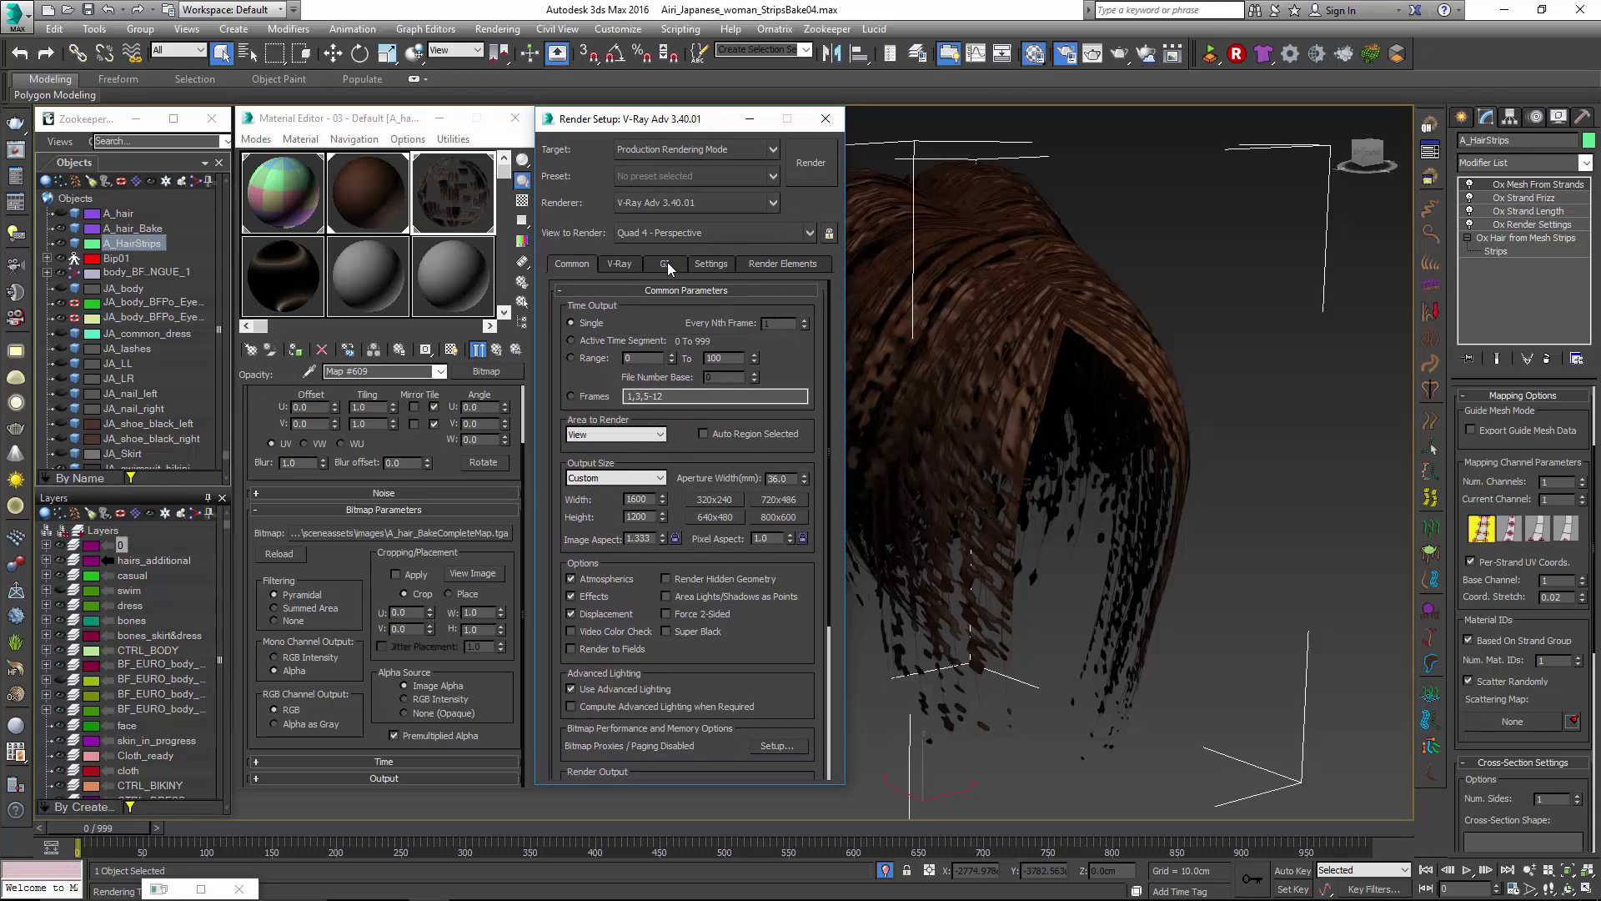
{"action": "left_click", "coordinate": [665, 264]}
{"action": "left_click", "coordinate": [582, 307]}
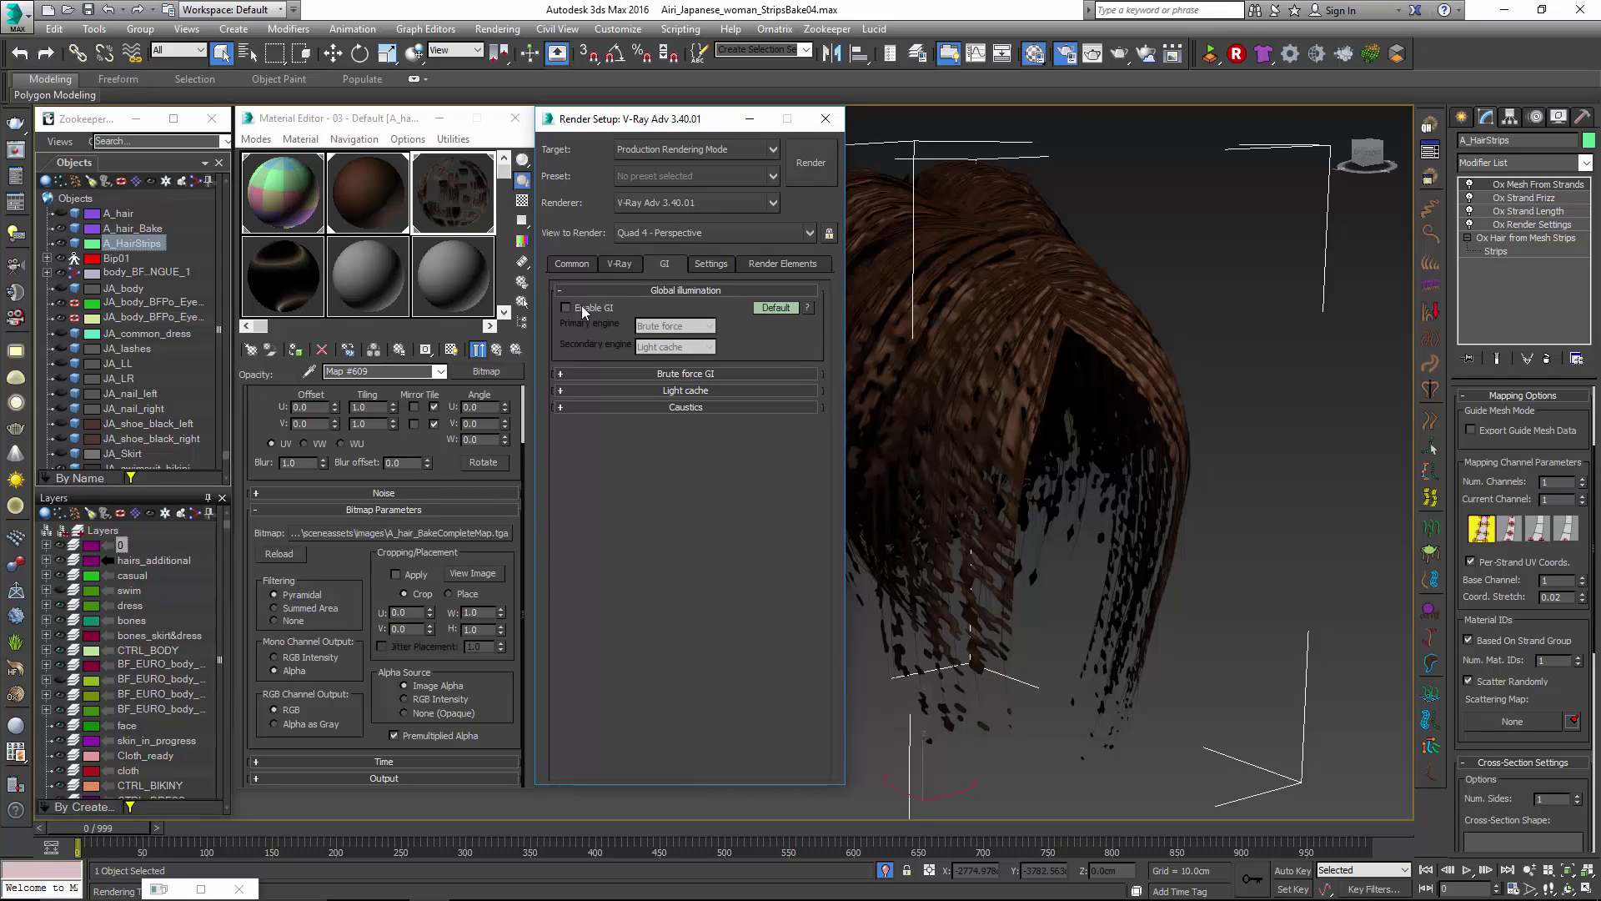
Set the V-Ray image sampler type to Bucket and close Render Setup.
{"action": "left_click", "coordinate": [621, 264]}
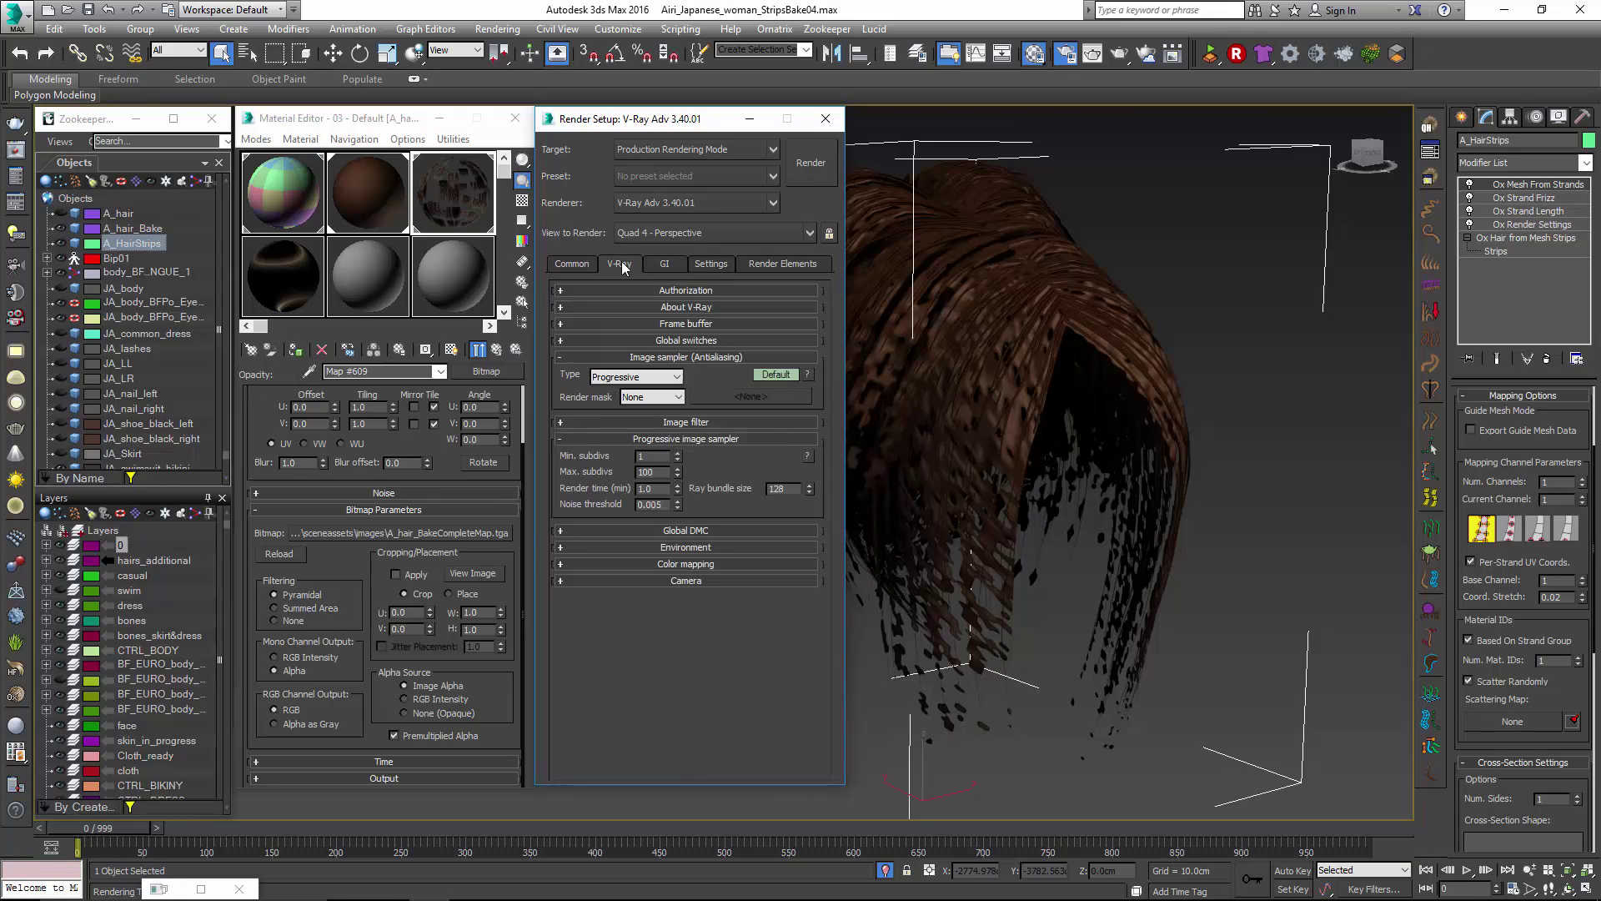
{"action": "left_click", "coordinate": [627, 377]}
{"action": "left_click", "coordinate": [617, 392]}
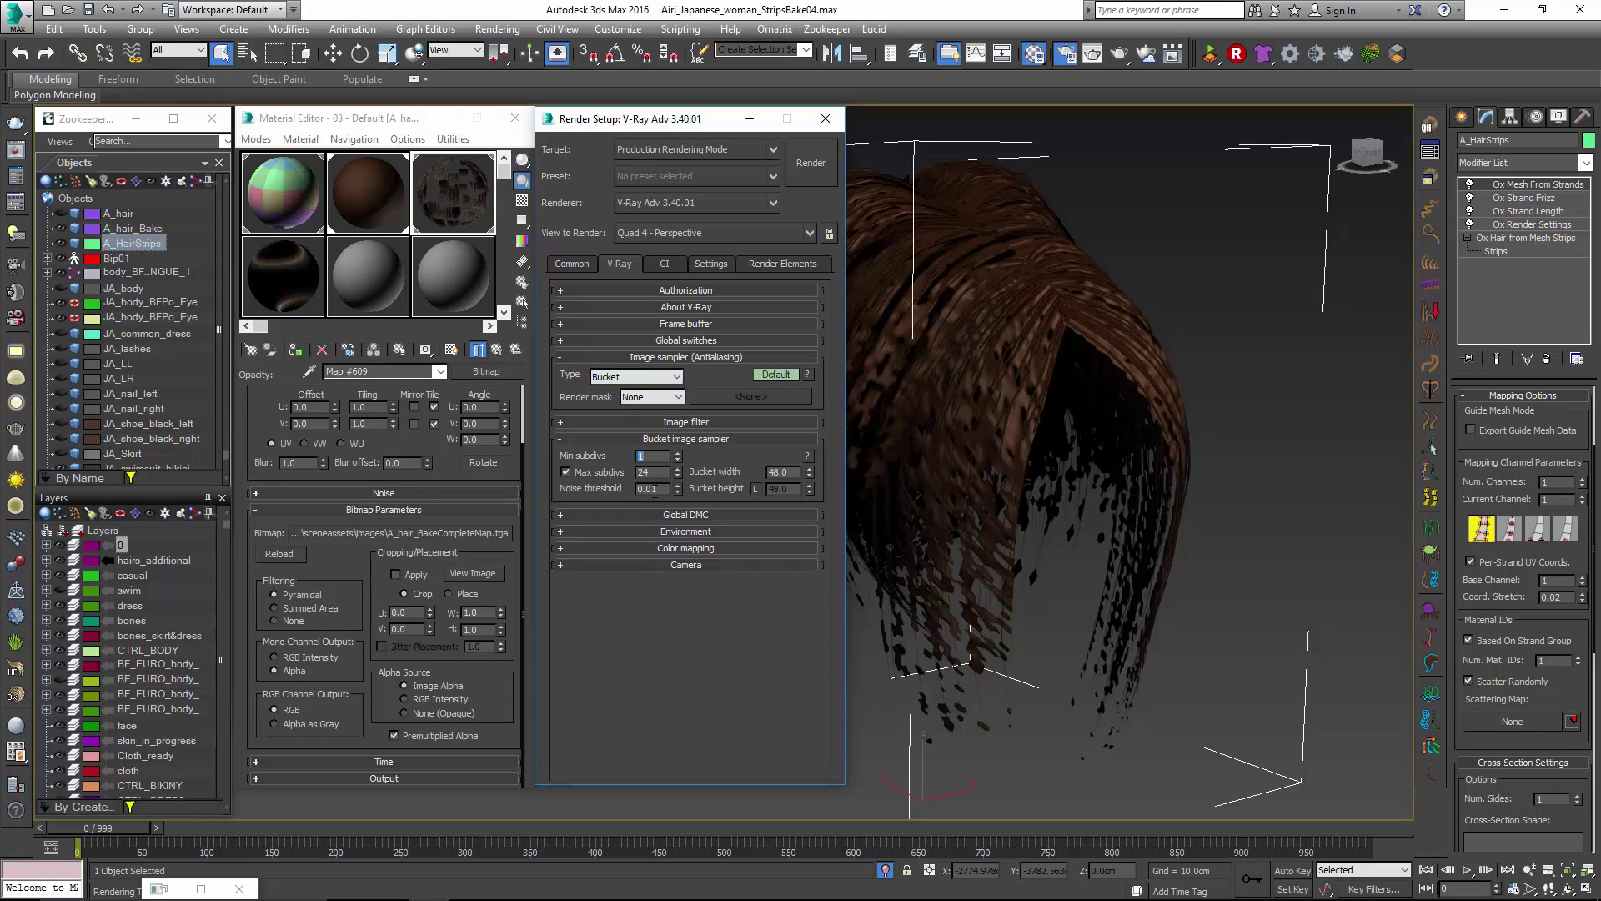
{"action": "left_click", "coordinate": [661, 491]}
{"action": "left_click", "coordinate": [825, 122]}
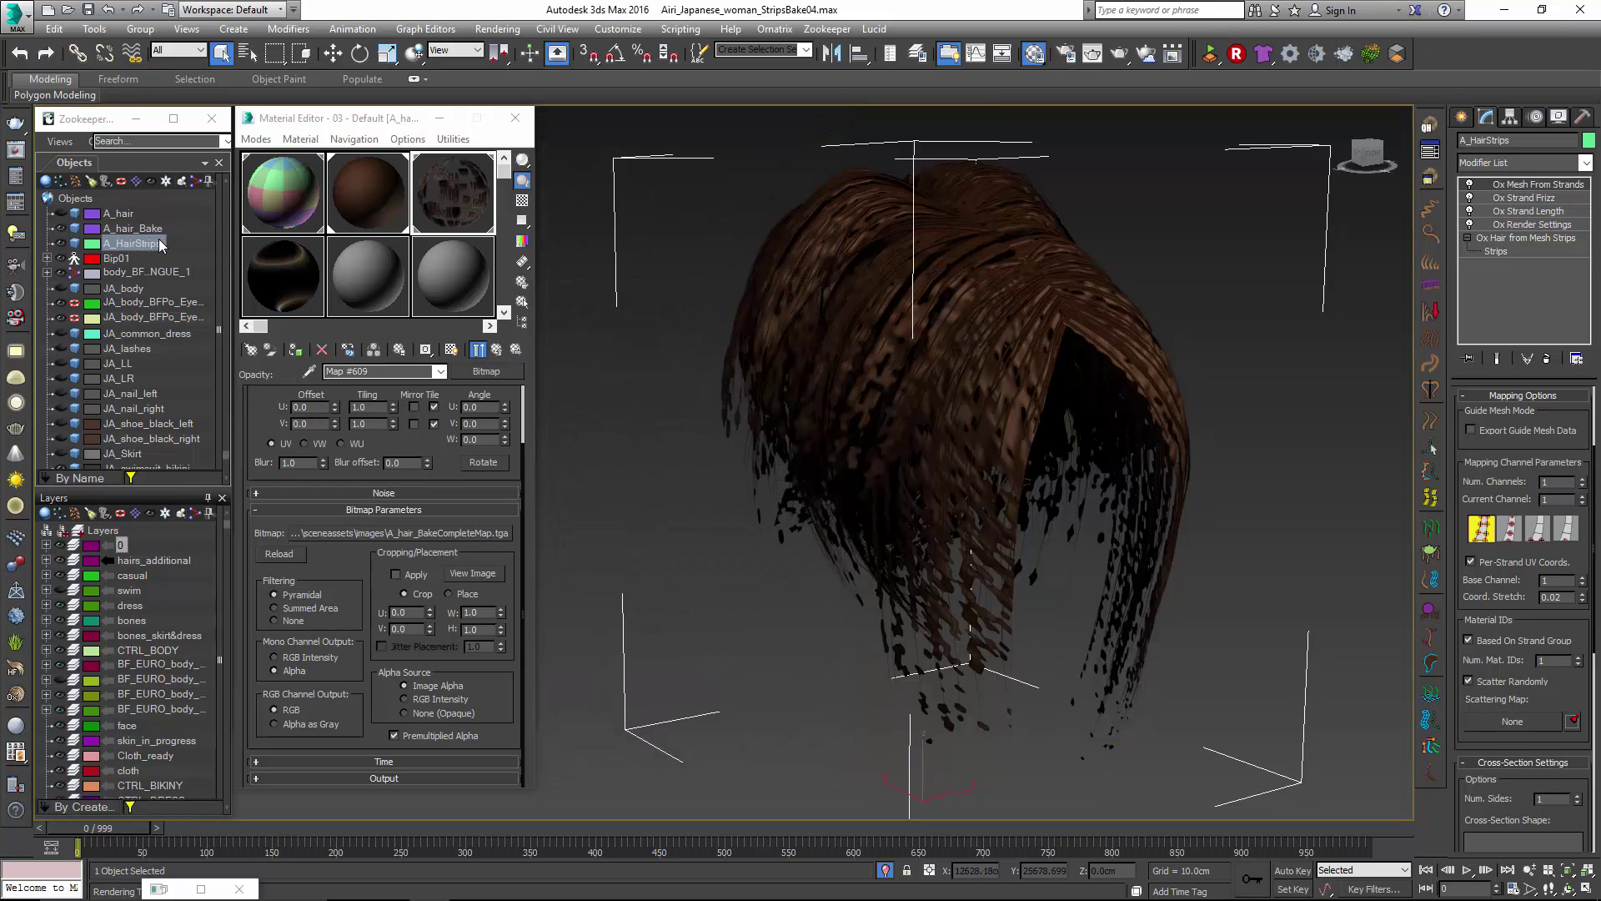
Assign the 07 - Default VRayHairMtl material to A_HairStrips and clear the selection.
{"action": "left_click", "coordinate": [296, 268]}
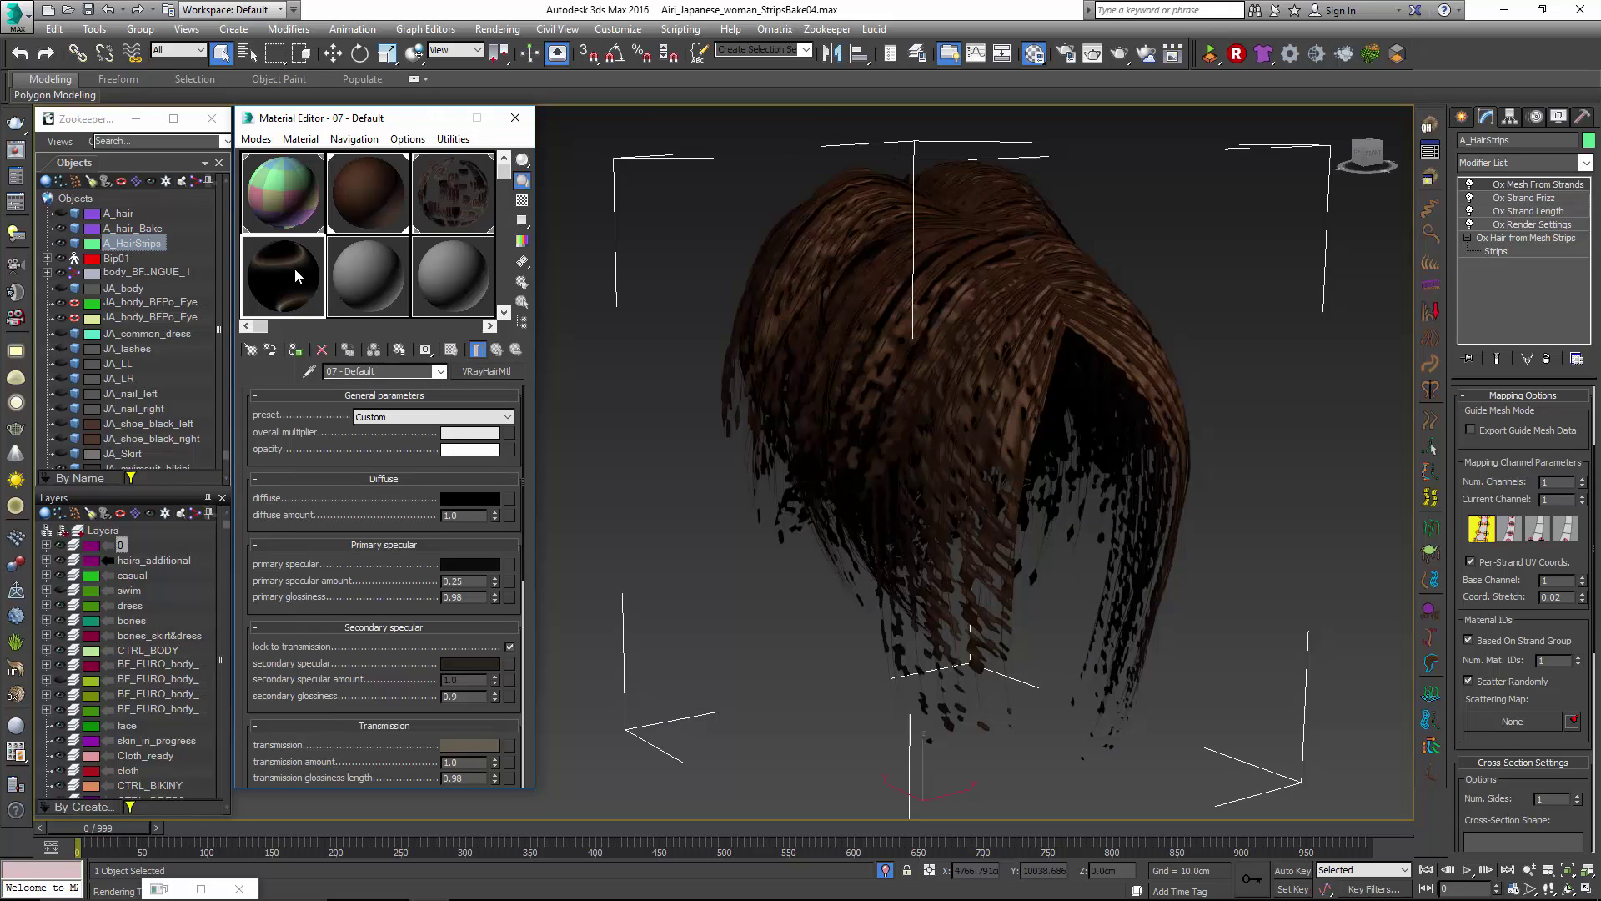
{"action": "left_click", "coordinate": [296, 350]}
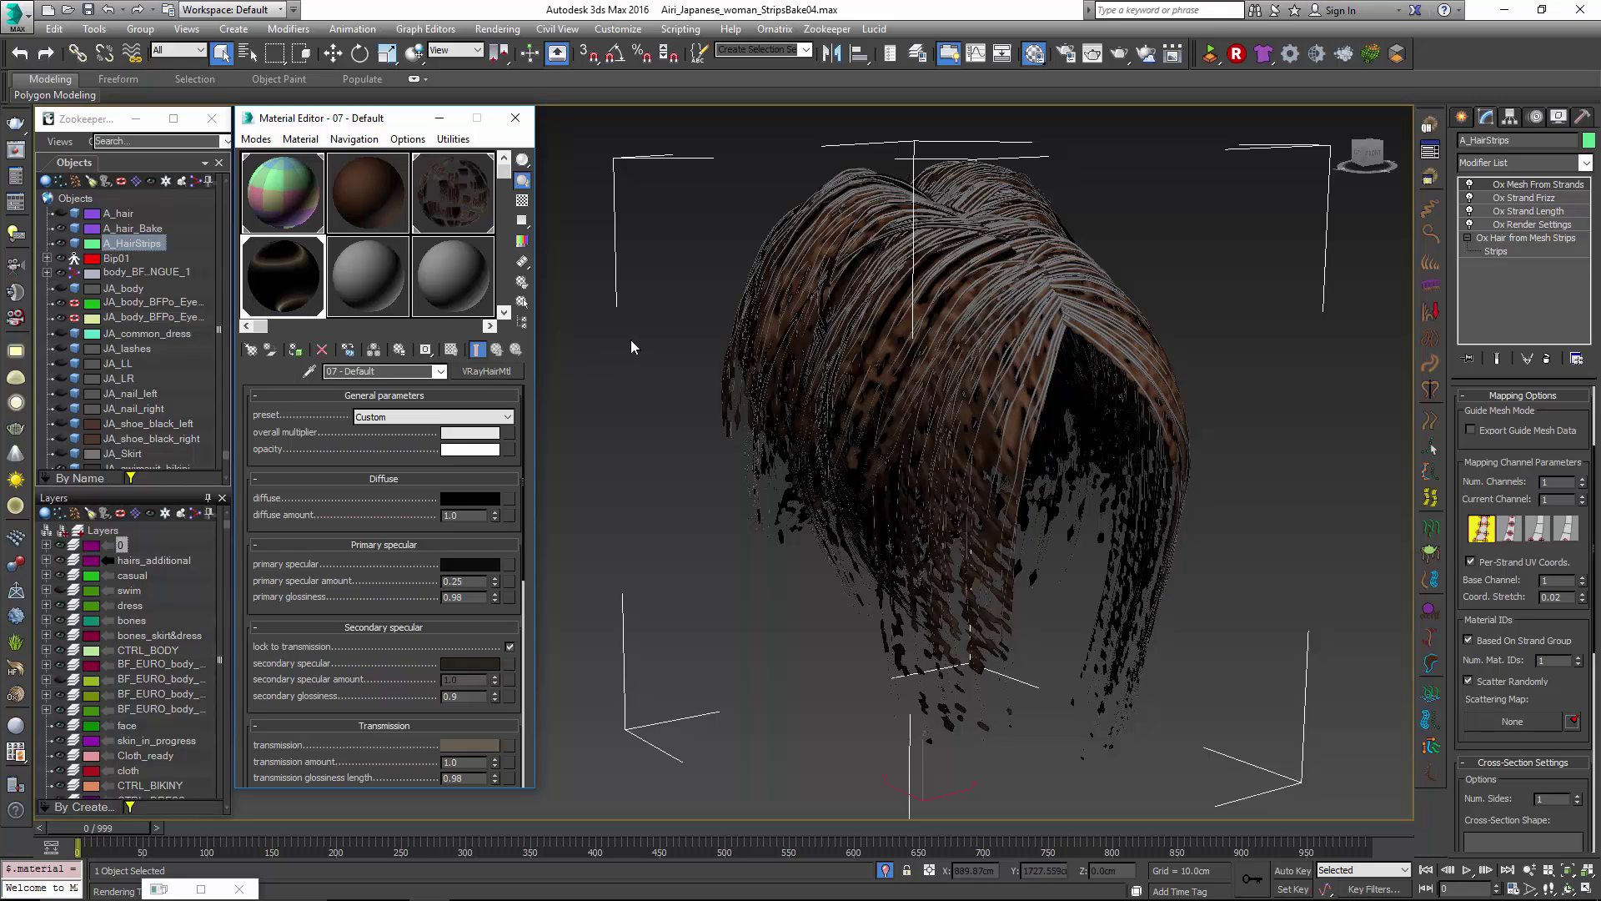
{"action": "left_click", "coordinate": [668, 342]}
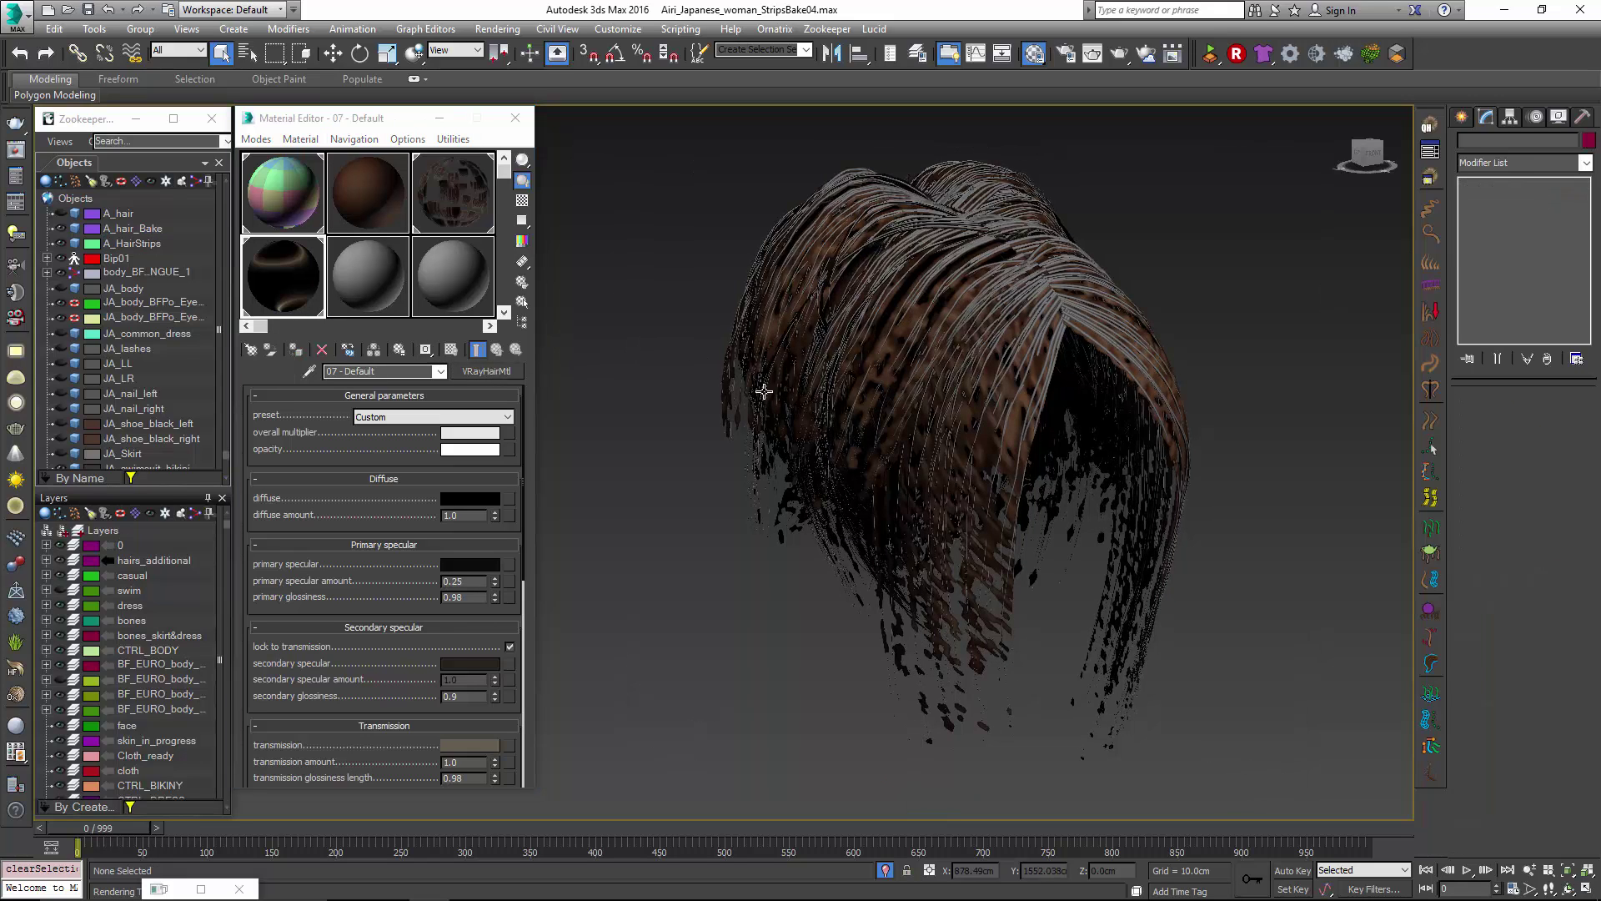
Replace the CompleteMap output of A_hair_Bake with a VRayCompleteMap element in Render To Texture.
{"action": "left_click", "coordinate": [991, 714]}
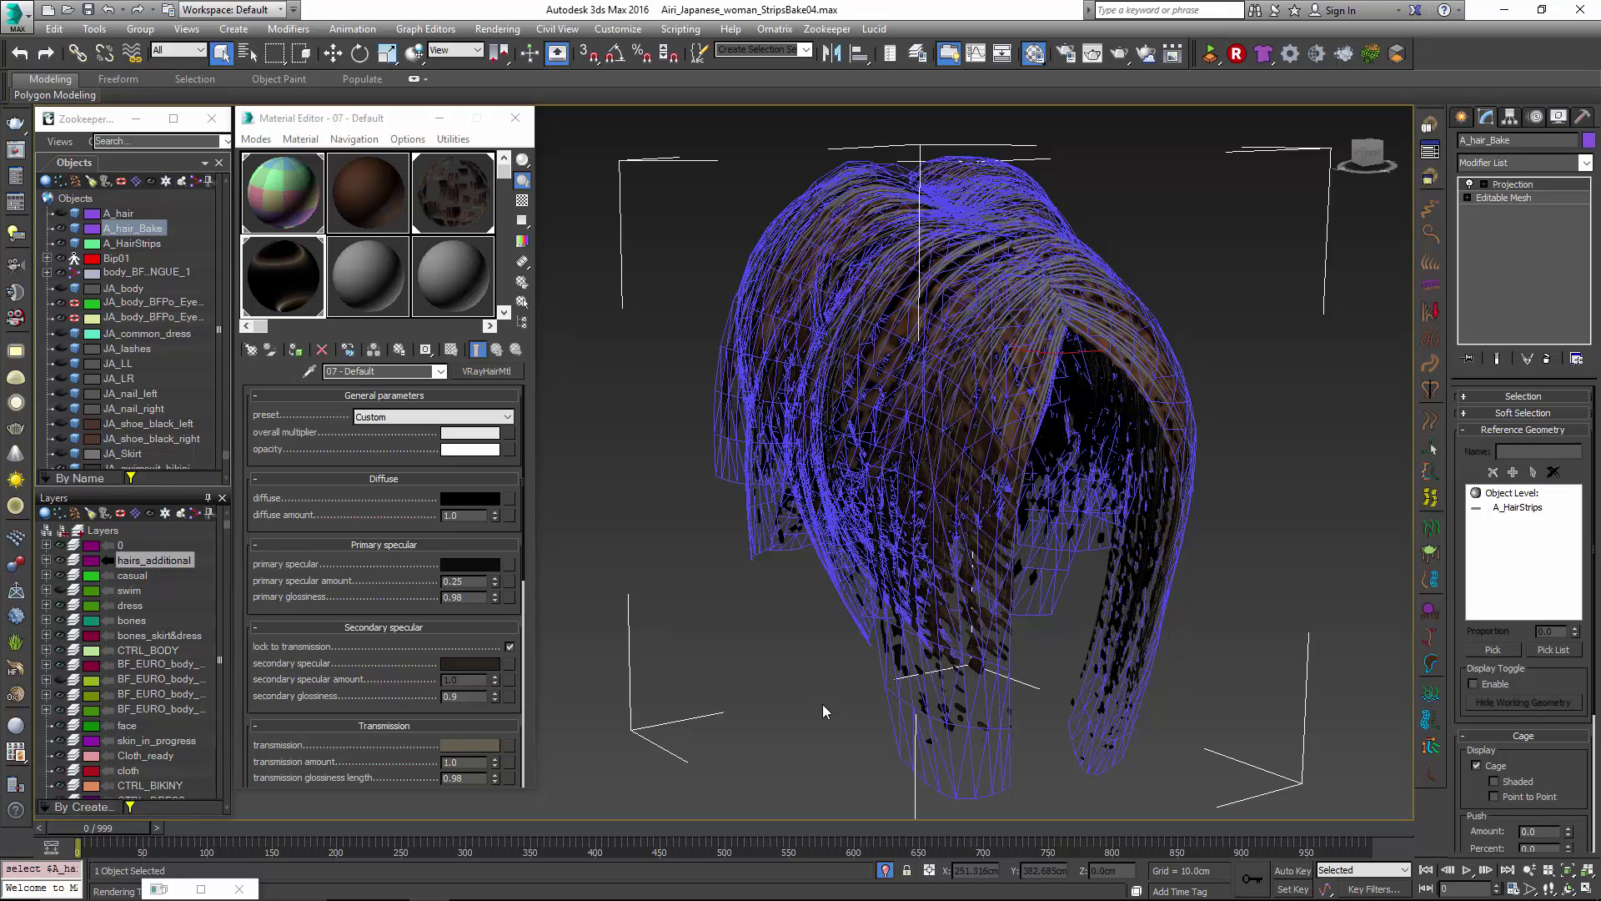
{"action": "key", "text": "0"}
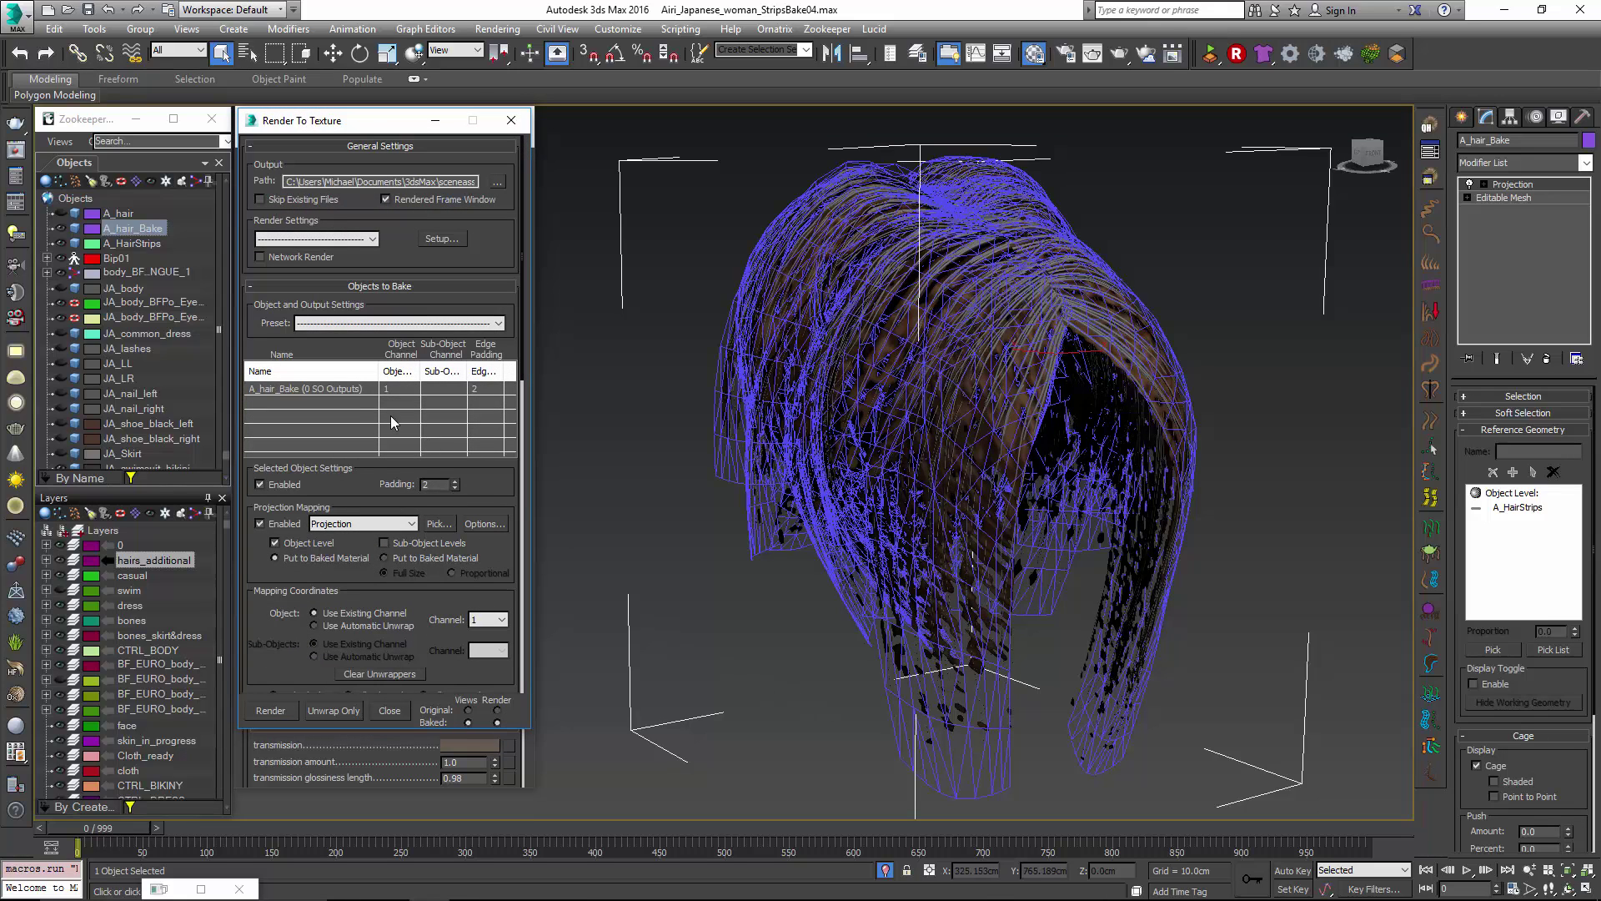
{"action": "scroll", "coordinate": [328, 577], "scroll_direction": "down", "scroll_amount": 8}
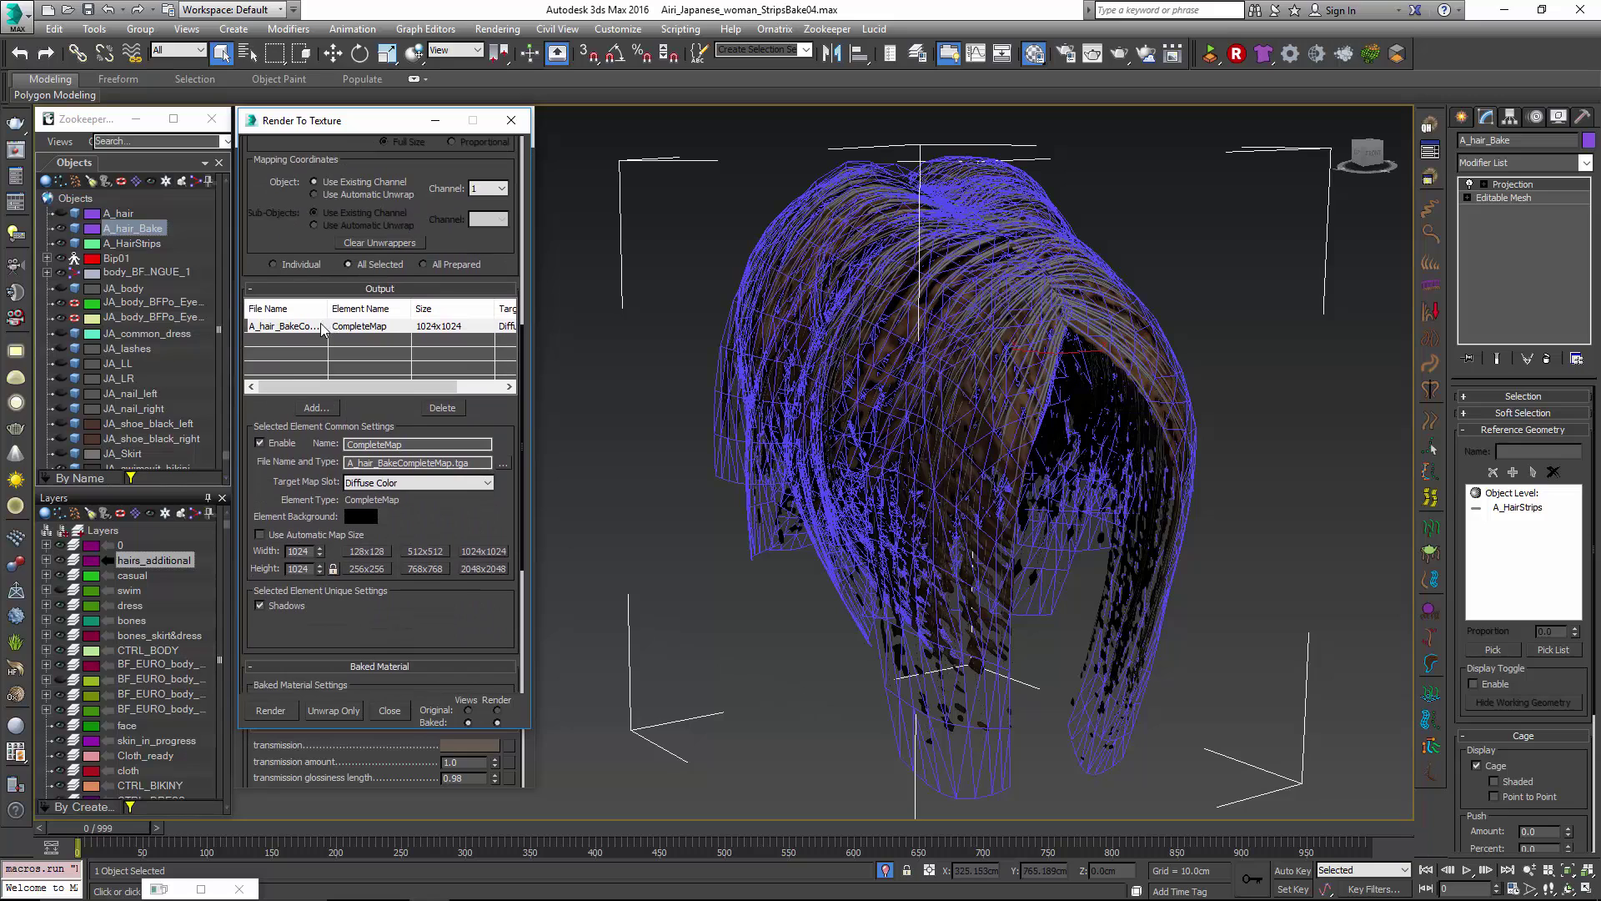
{"action": "left_click", "coordinate": [442, 408]}
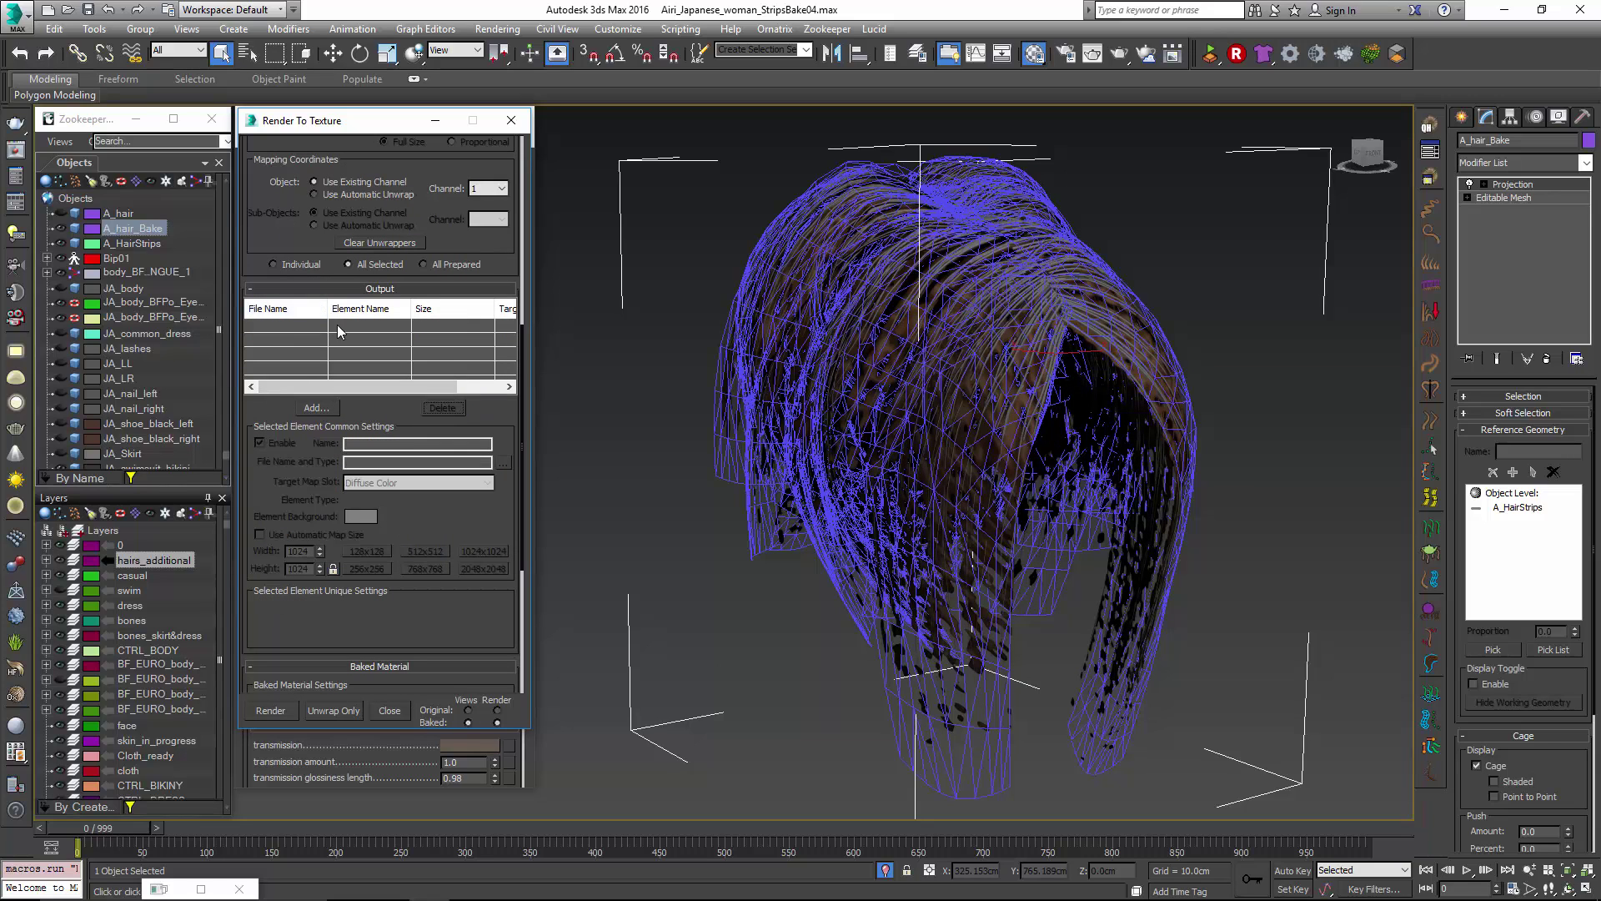
{"action": "left_click", "coordinate": [316, 408]}
{"action": "left_click_drag", "start_coordinate": [879, 260], "coordinate": [882, 302]}
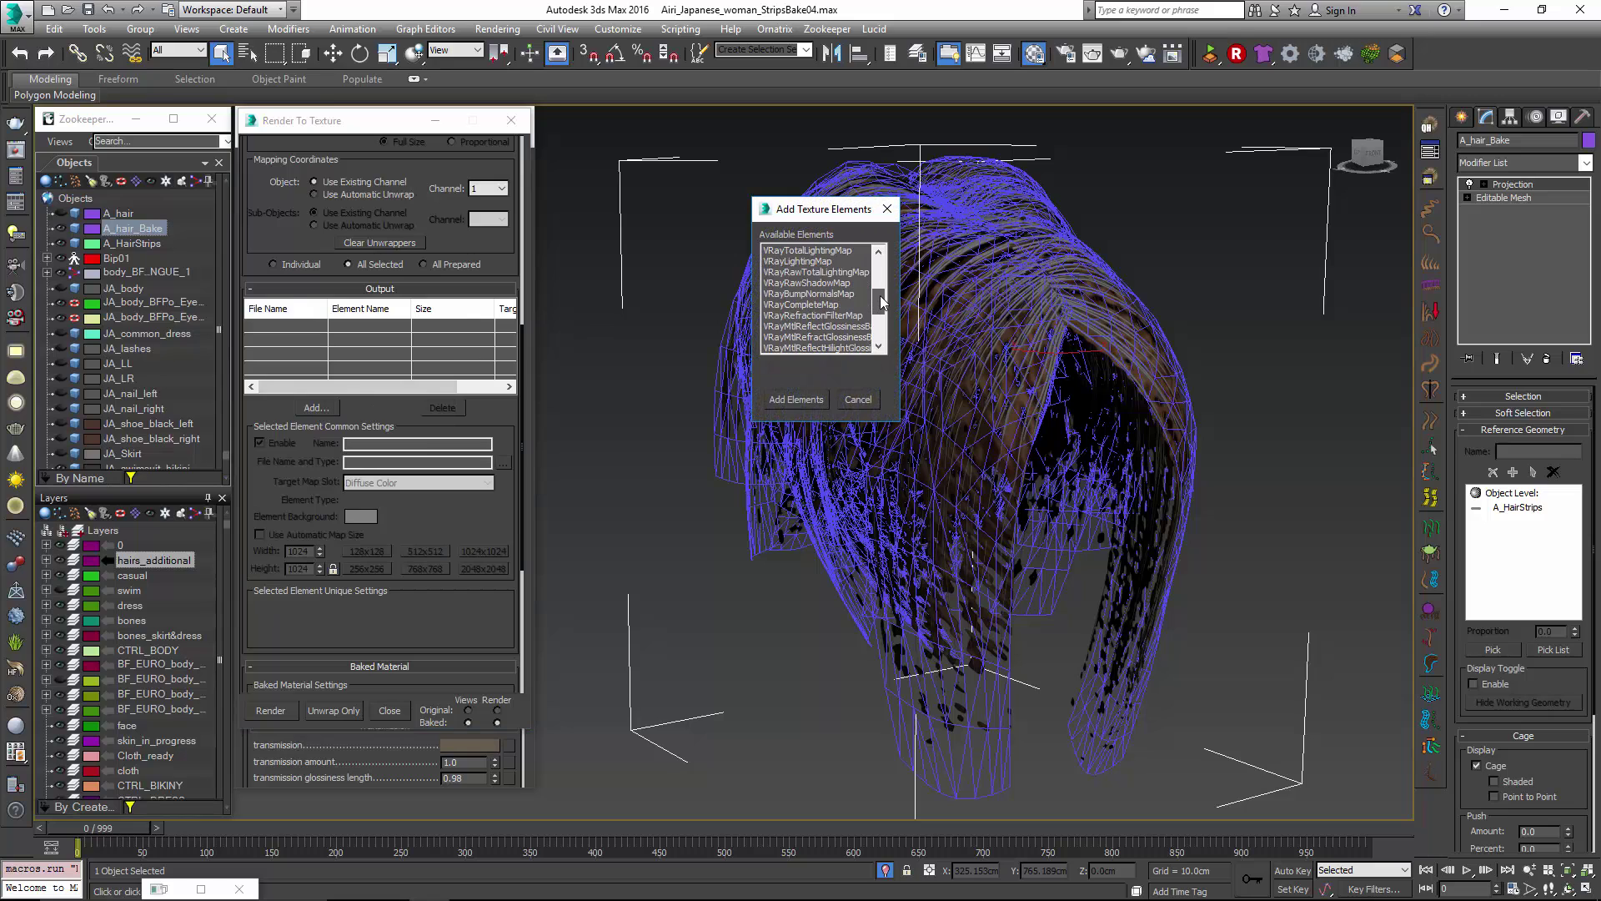
{"action": "left_click", "coordinate": [830, 306]}
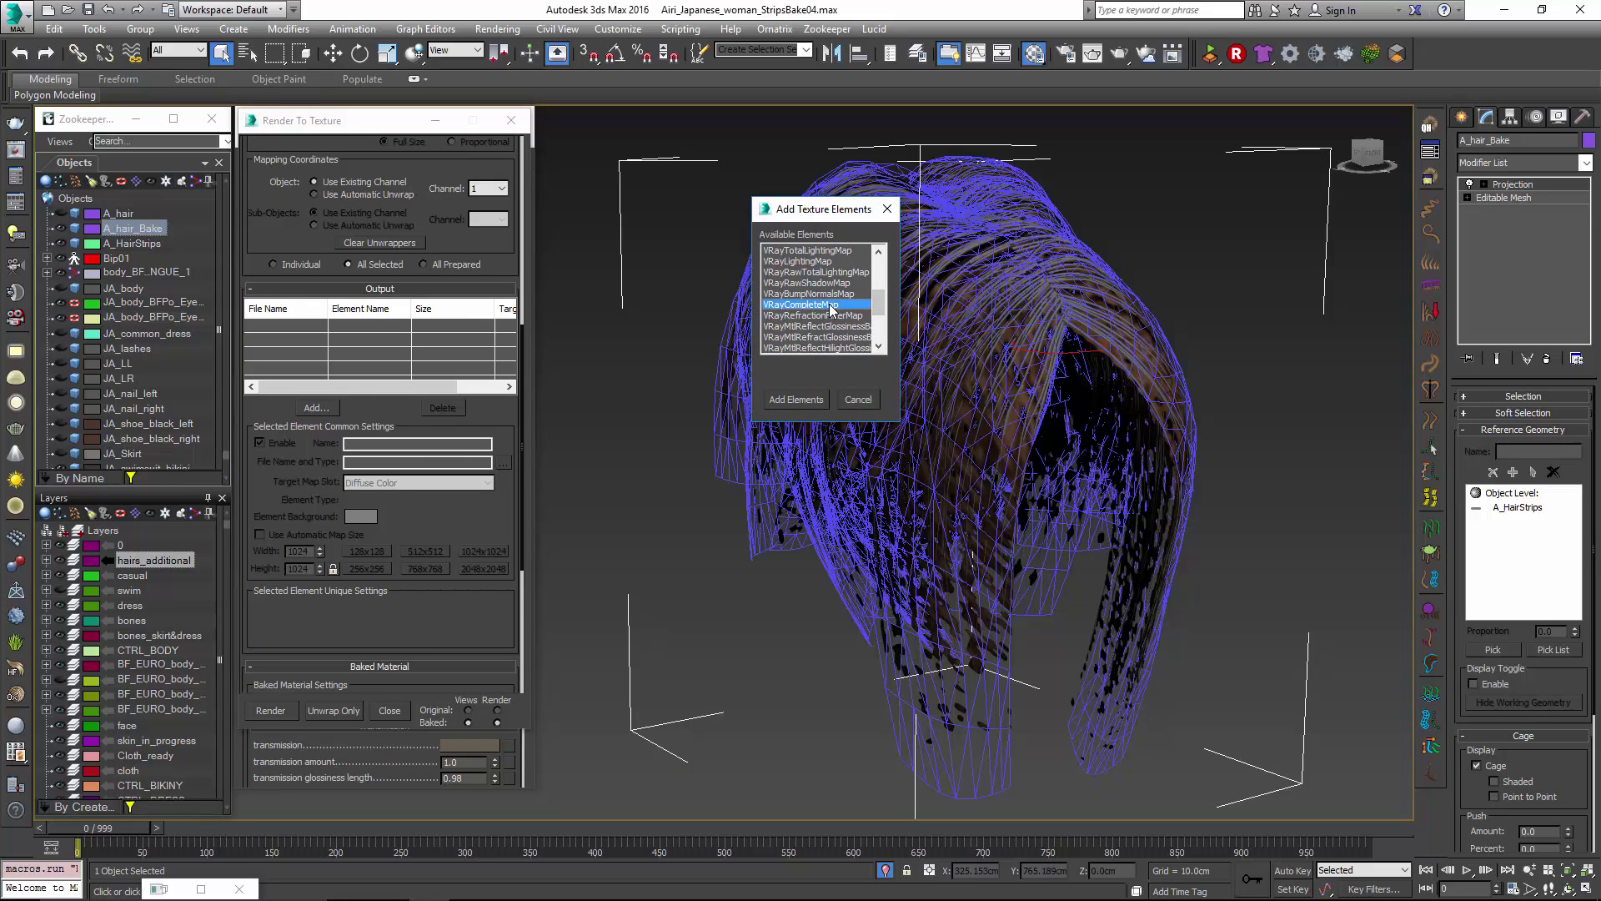
{"action": "left_click", "coordinate": [796, 400]}
Set the VRayCompleteMap output size to 2048x2048 and start the texture bake.
{"action": "scroll", "coordinate": [462, 462], "scroll_direction": "down", "scroll_amount": 2}
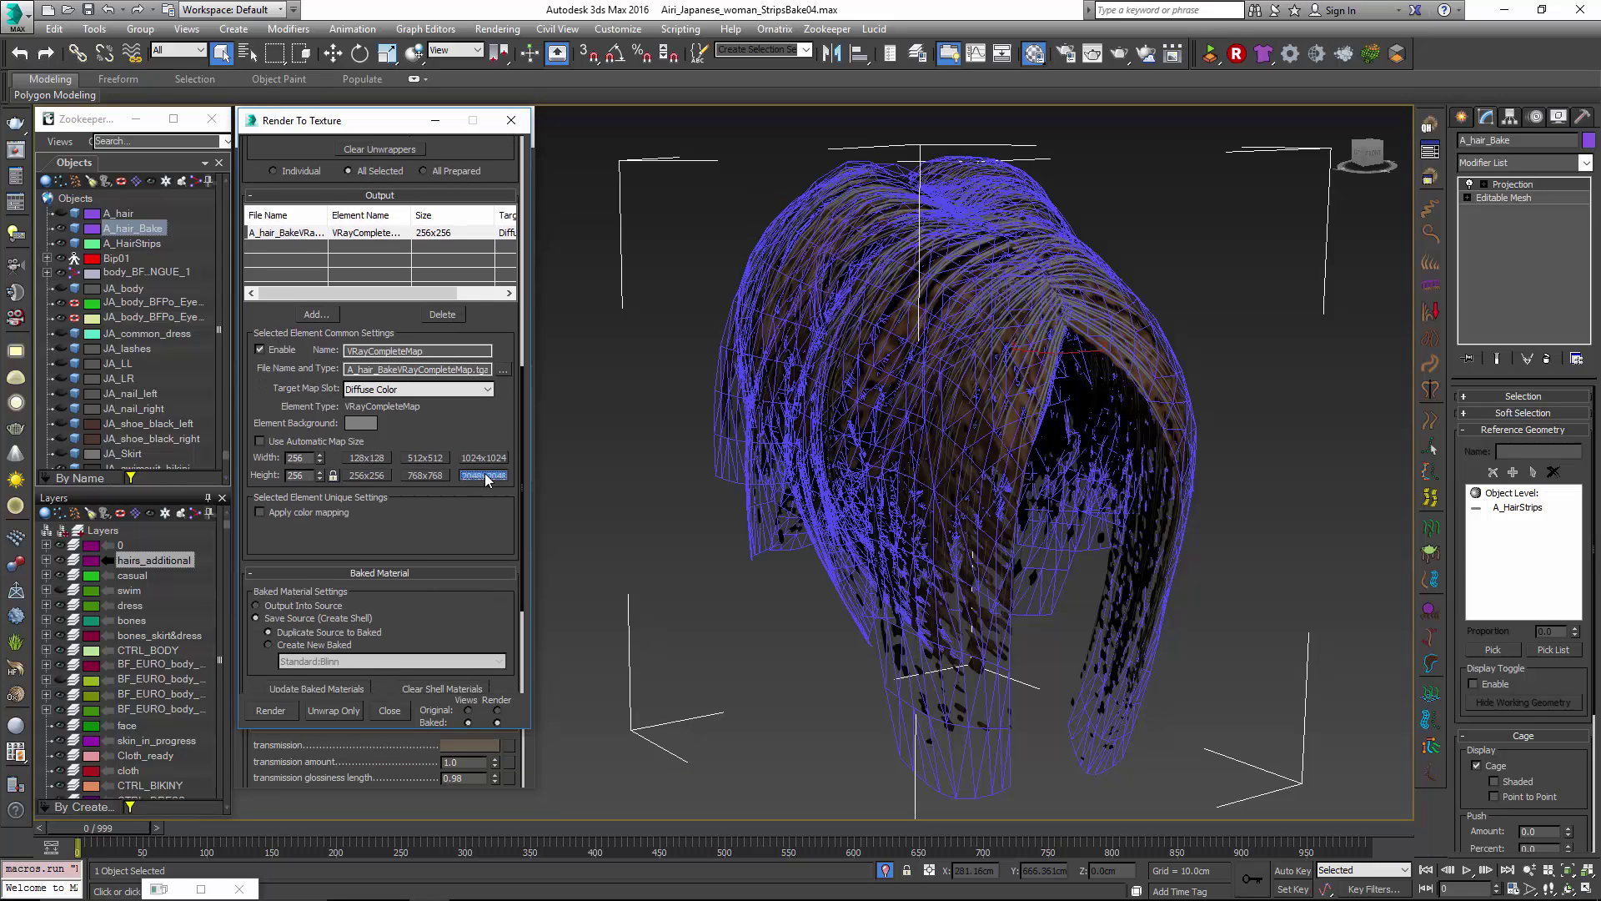
{"action": "left_click", "coordinate": [485, 474]}
{"action": "scroll", "coordinate": [474, 482], "scroll_direction": "down", "scroll_amount": 4}
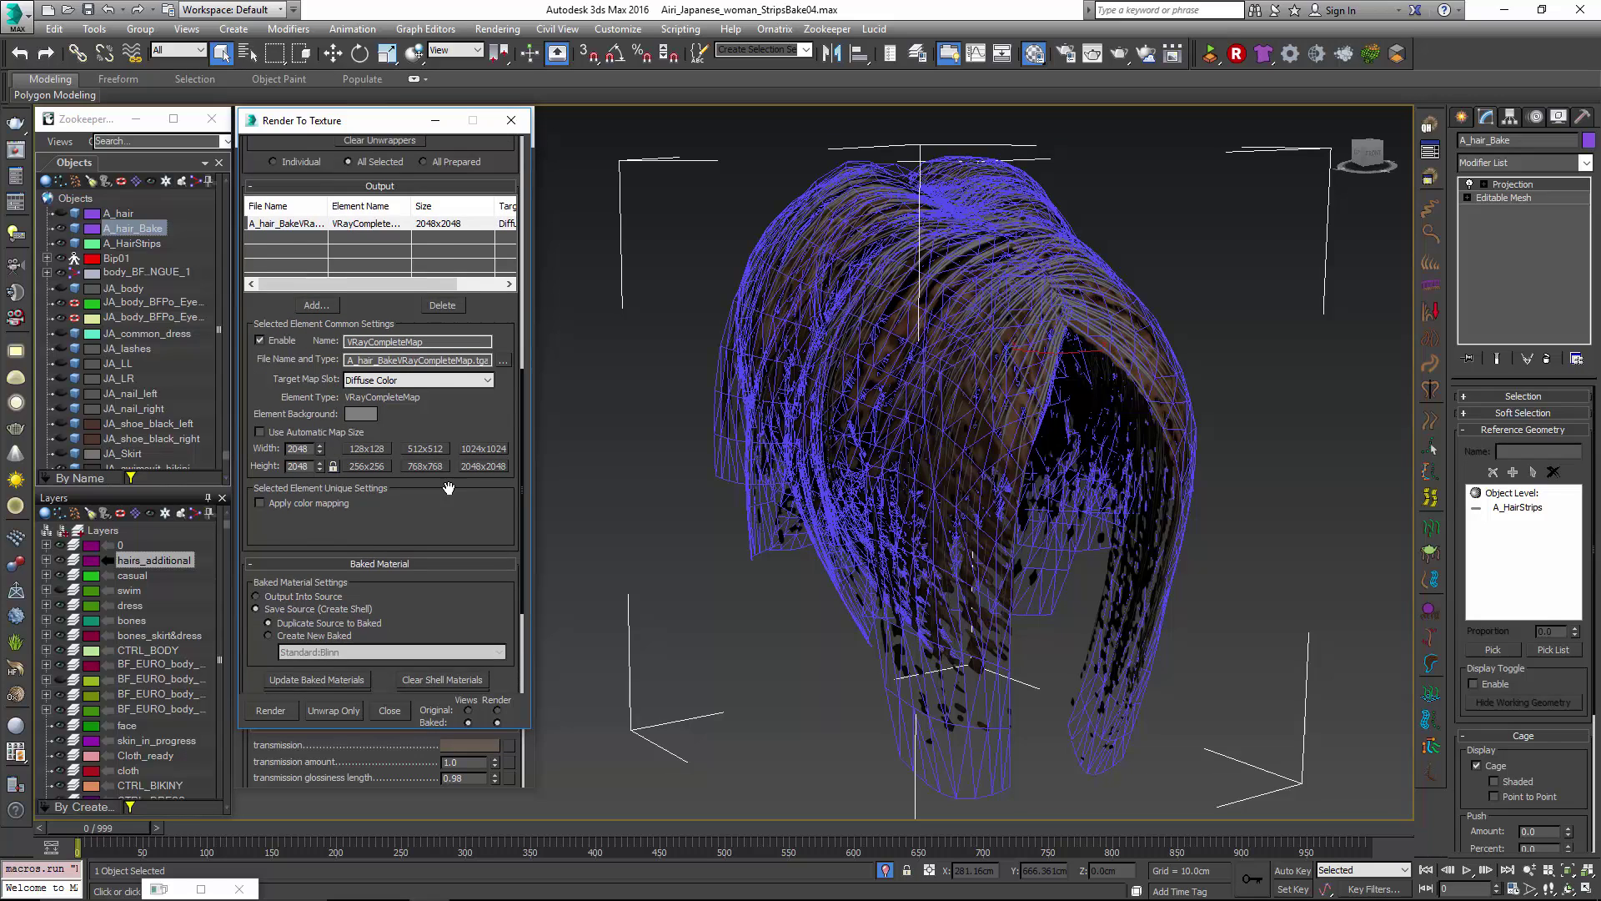
{"action": "left_click", "coordinate": [270, 710]}
{"action": "left_click_drag", "start_coordinate": [288, 181], "coordinate": [855, 163]}
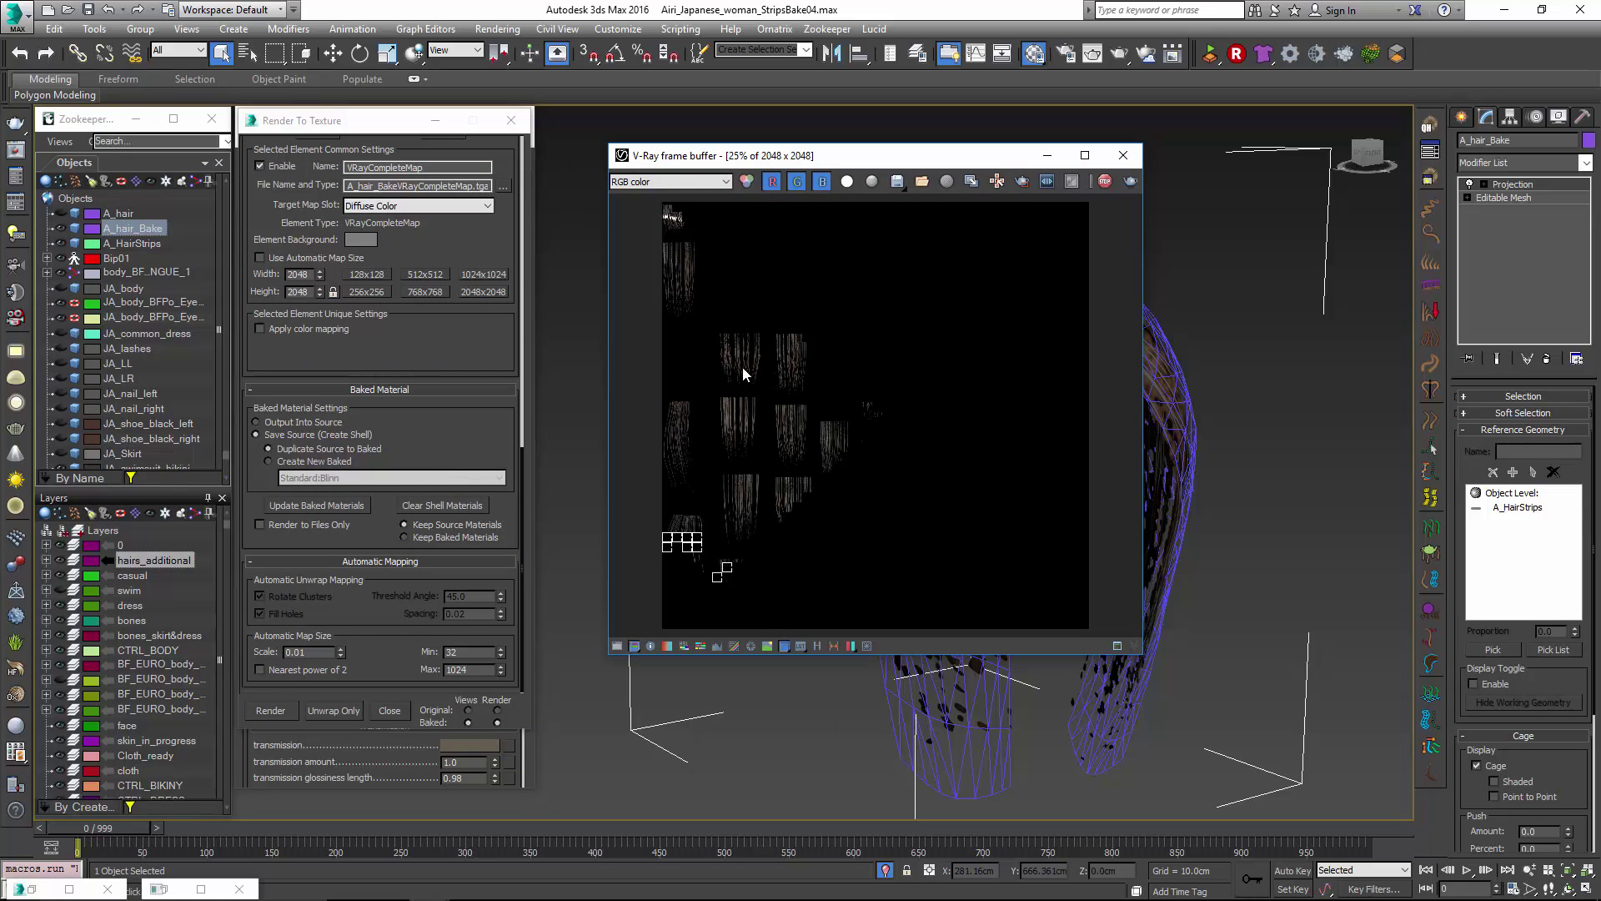
Examine the strand detail of the running V-Ray bake in colour and alpha, and cancel the bake.
{"action": "scroll", "coordinate": [760, 367], "scroll_direction": "up", "scroll_amount": 3}
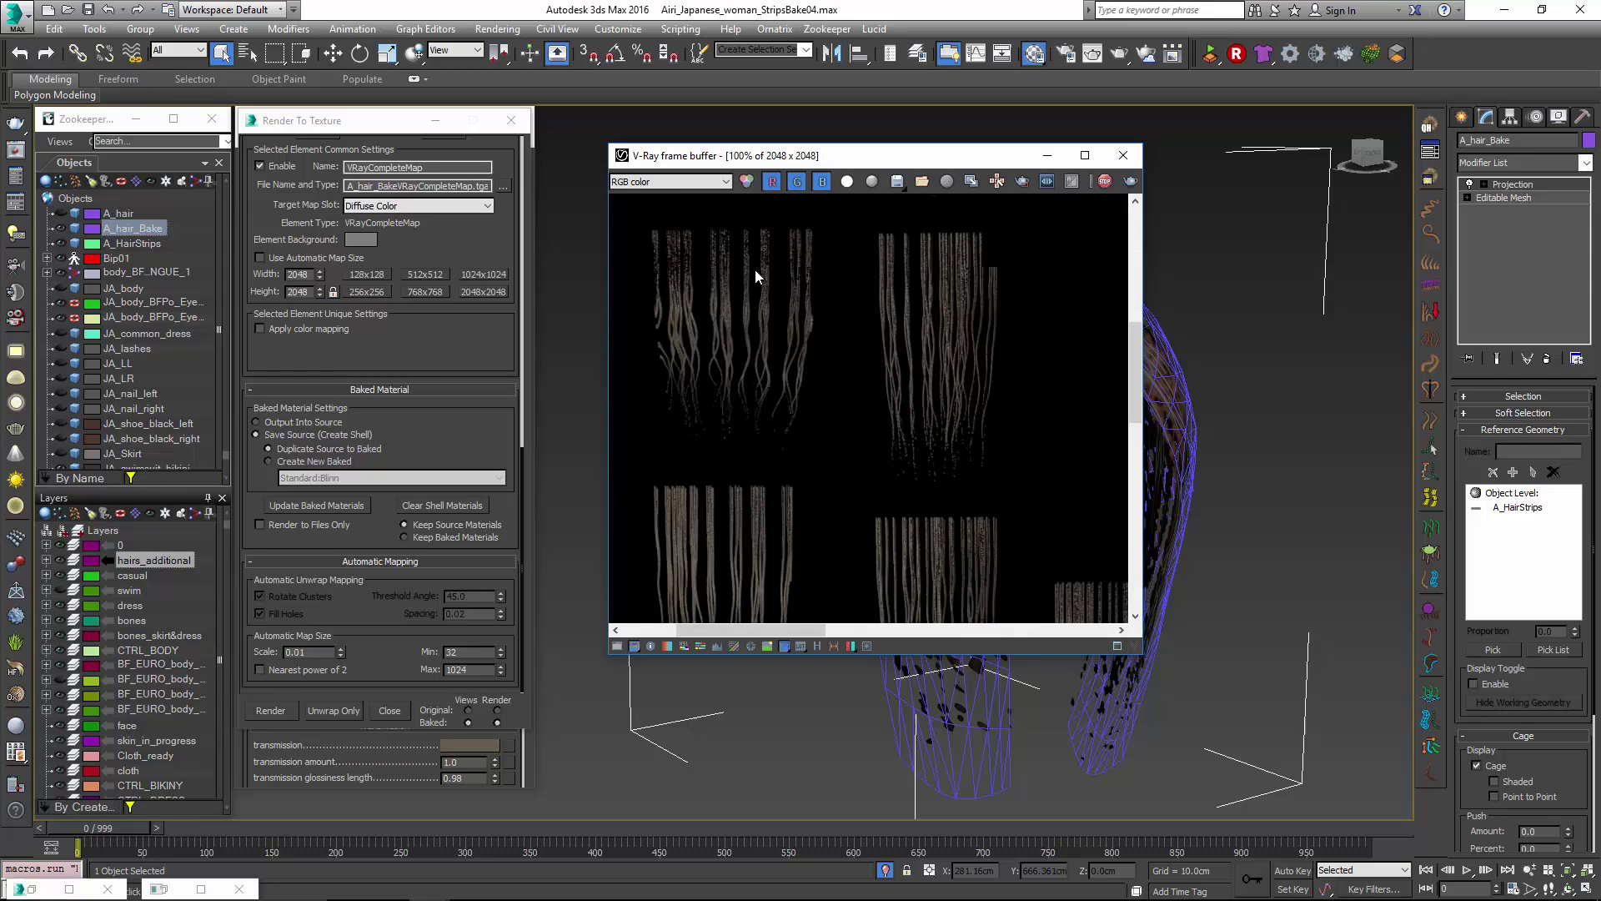
{"action": "scroll", "coordinate": [753, 260], "scroll_direction": "up", "scroll_amount": 1}
{"action": "scroll", "coordinate": [762, 284], "scroll_direction": "down", "scroll_amount": 1}
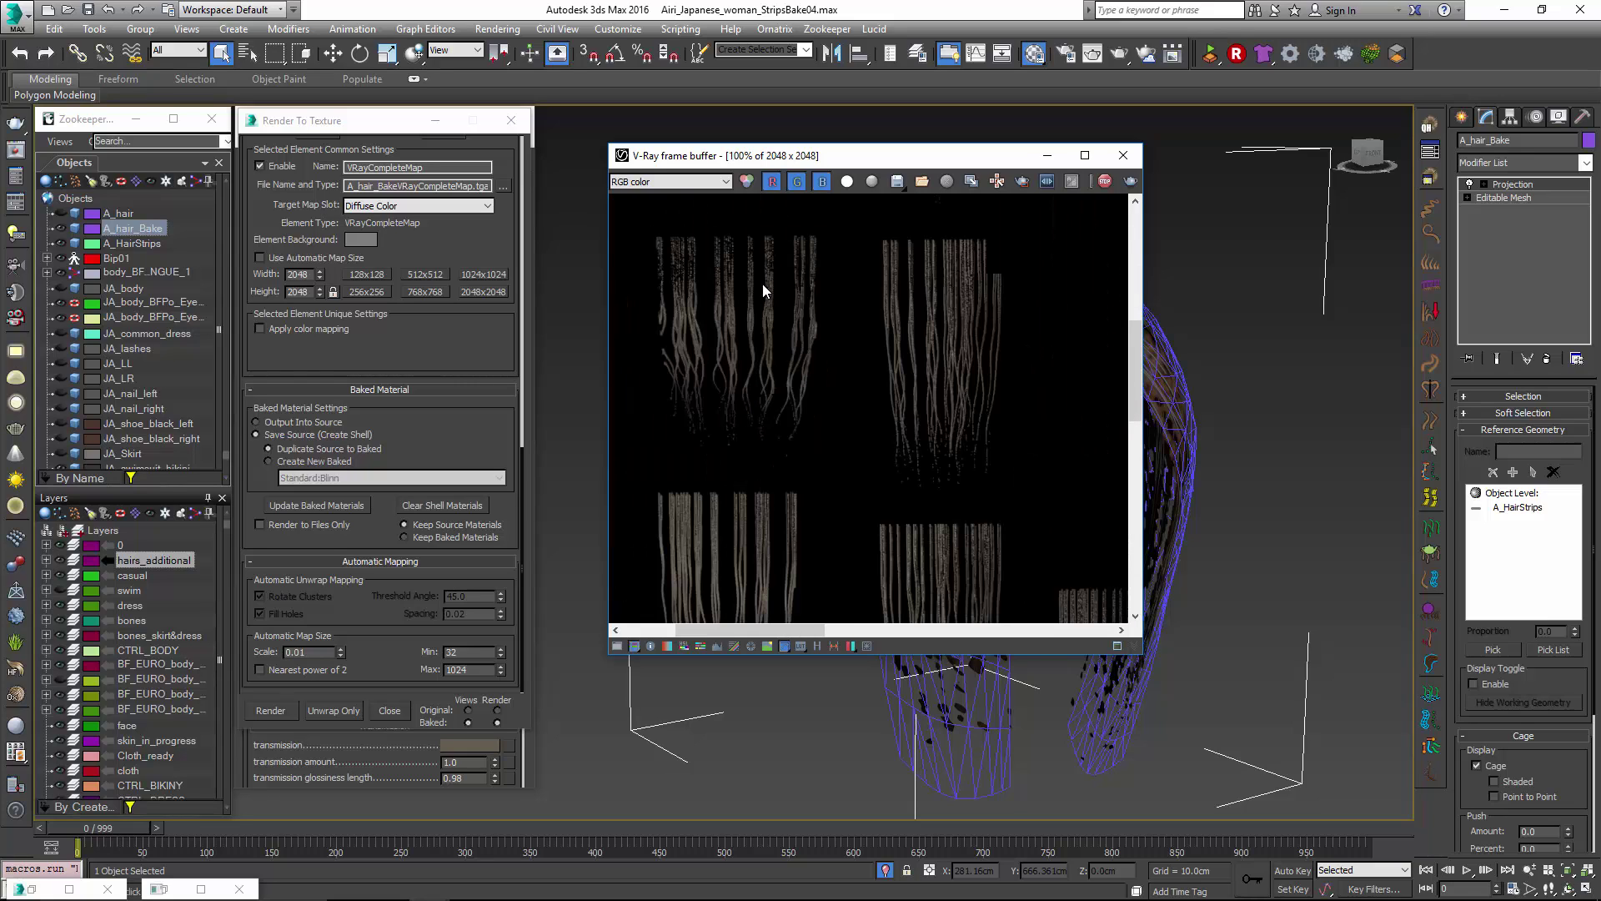
{"action": "scroll", "coordinate": [759, 319], "scroll_direction": "up", "scroll_amount": 1}
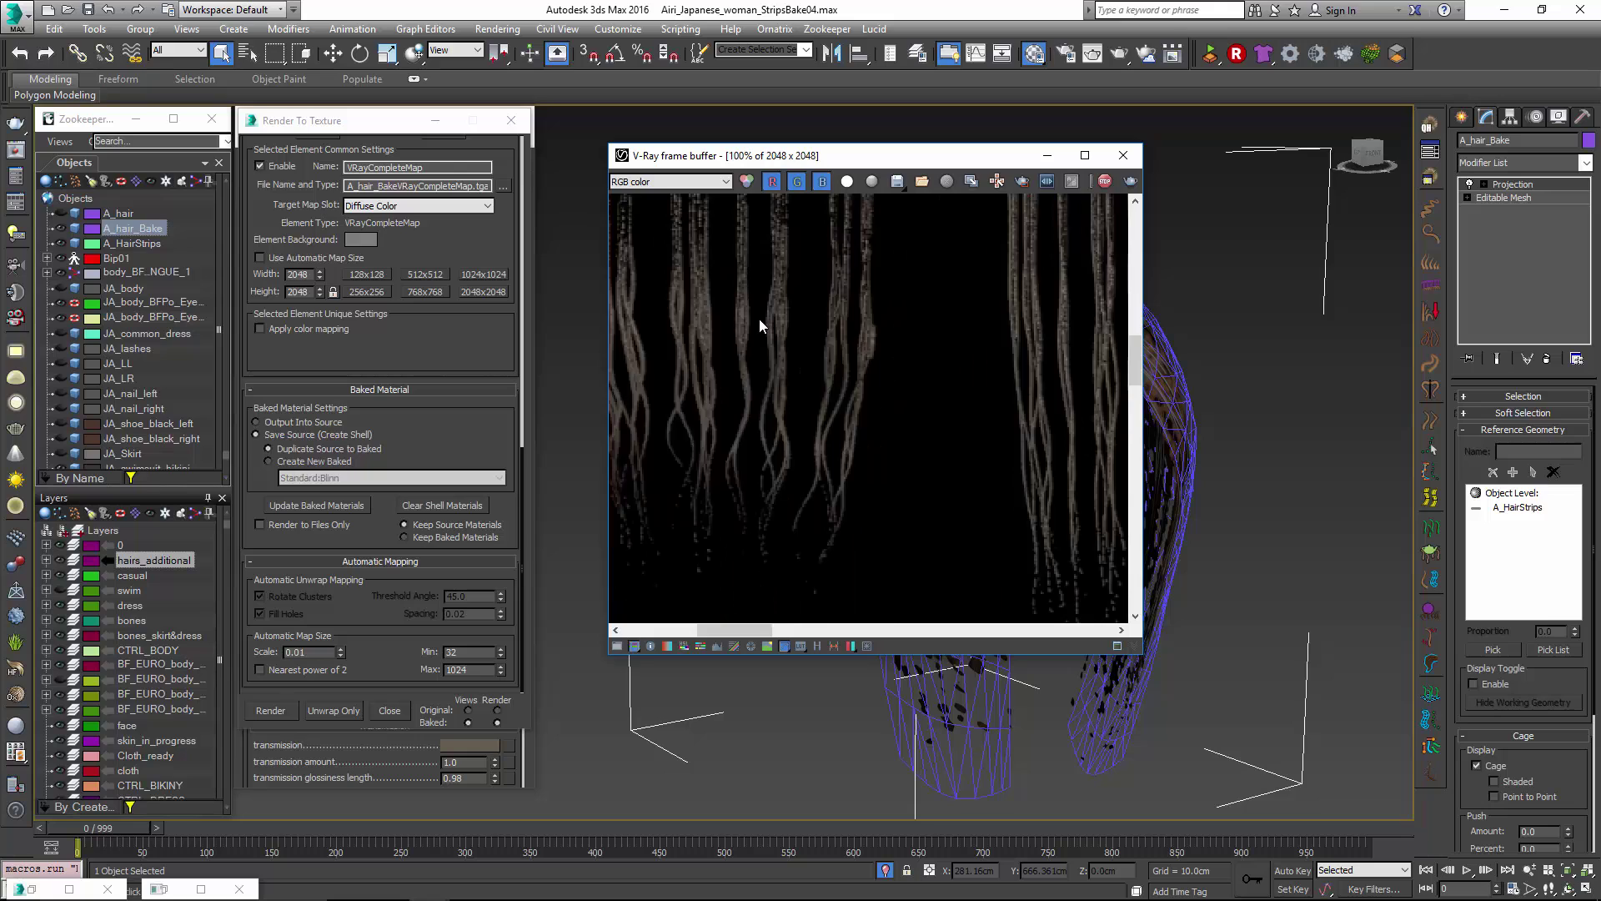
{"action": "scroll", "coordinate": [759, 318], "scroll_direction": "down", "scroll_amount": 3}
{"action": "scroll", "coordinate": [759, 318], "scroll_direction": "down", "scroll_amount": 1}
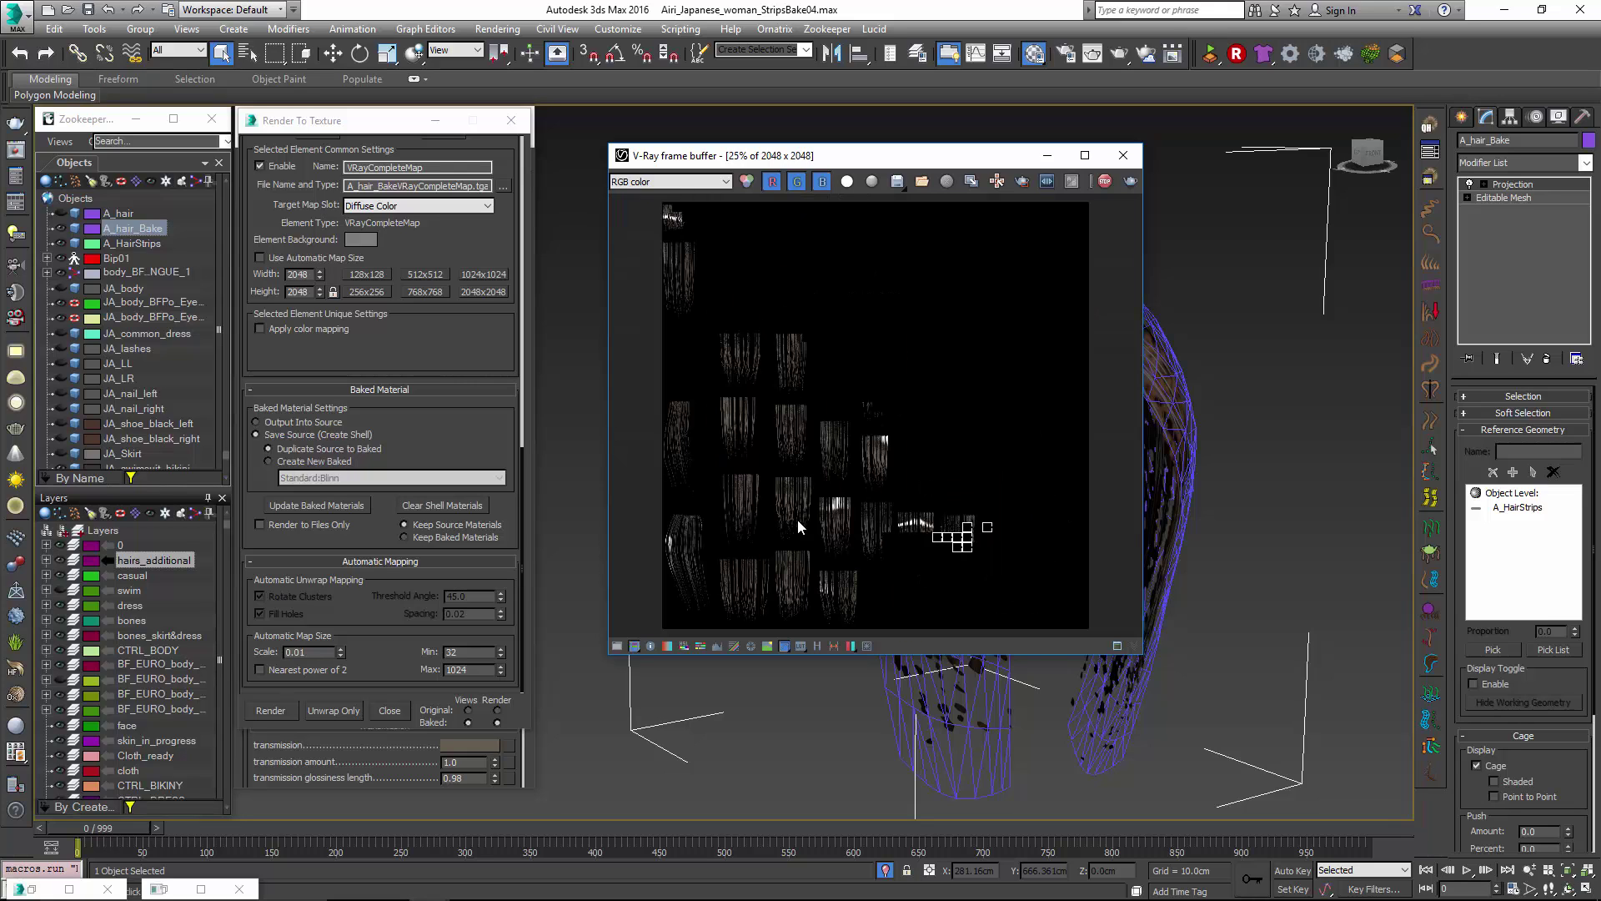
{"action": "scroll", "coordinate": [794, 531], "scroll_direction": "up", "scroll_amount": 3}
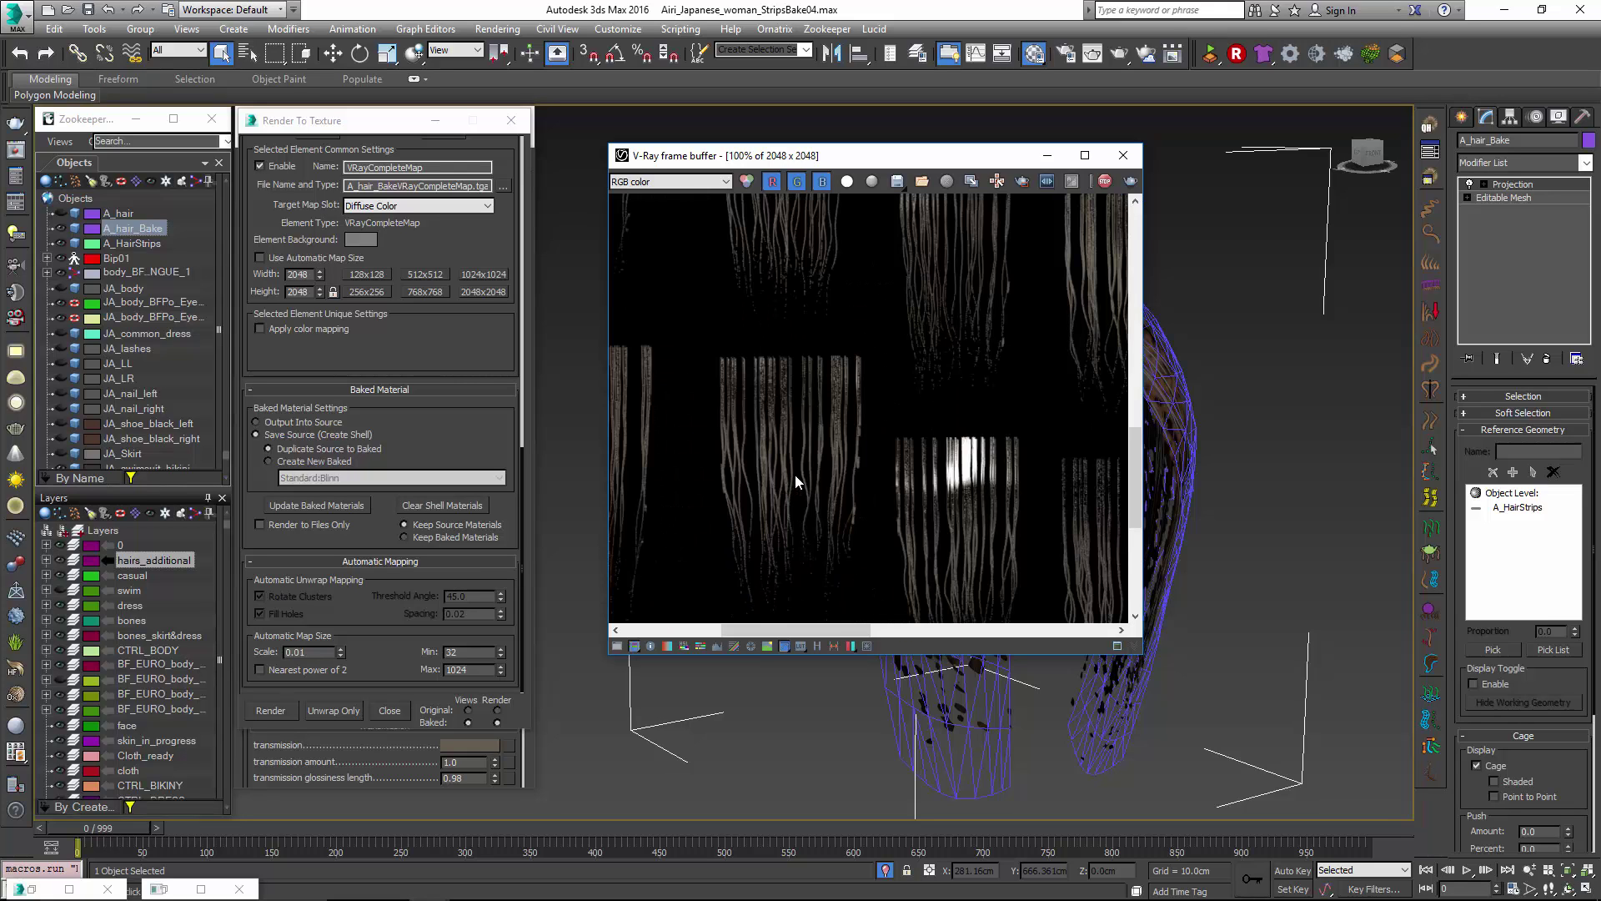
{"action": "left_click", "coordinate": [848, 182]}
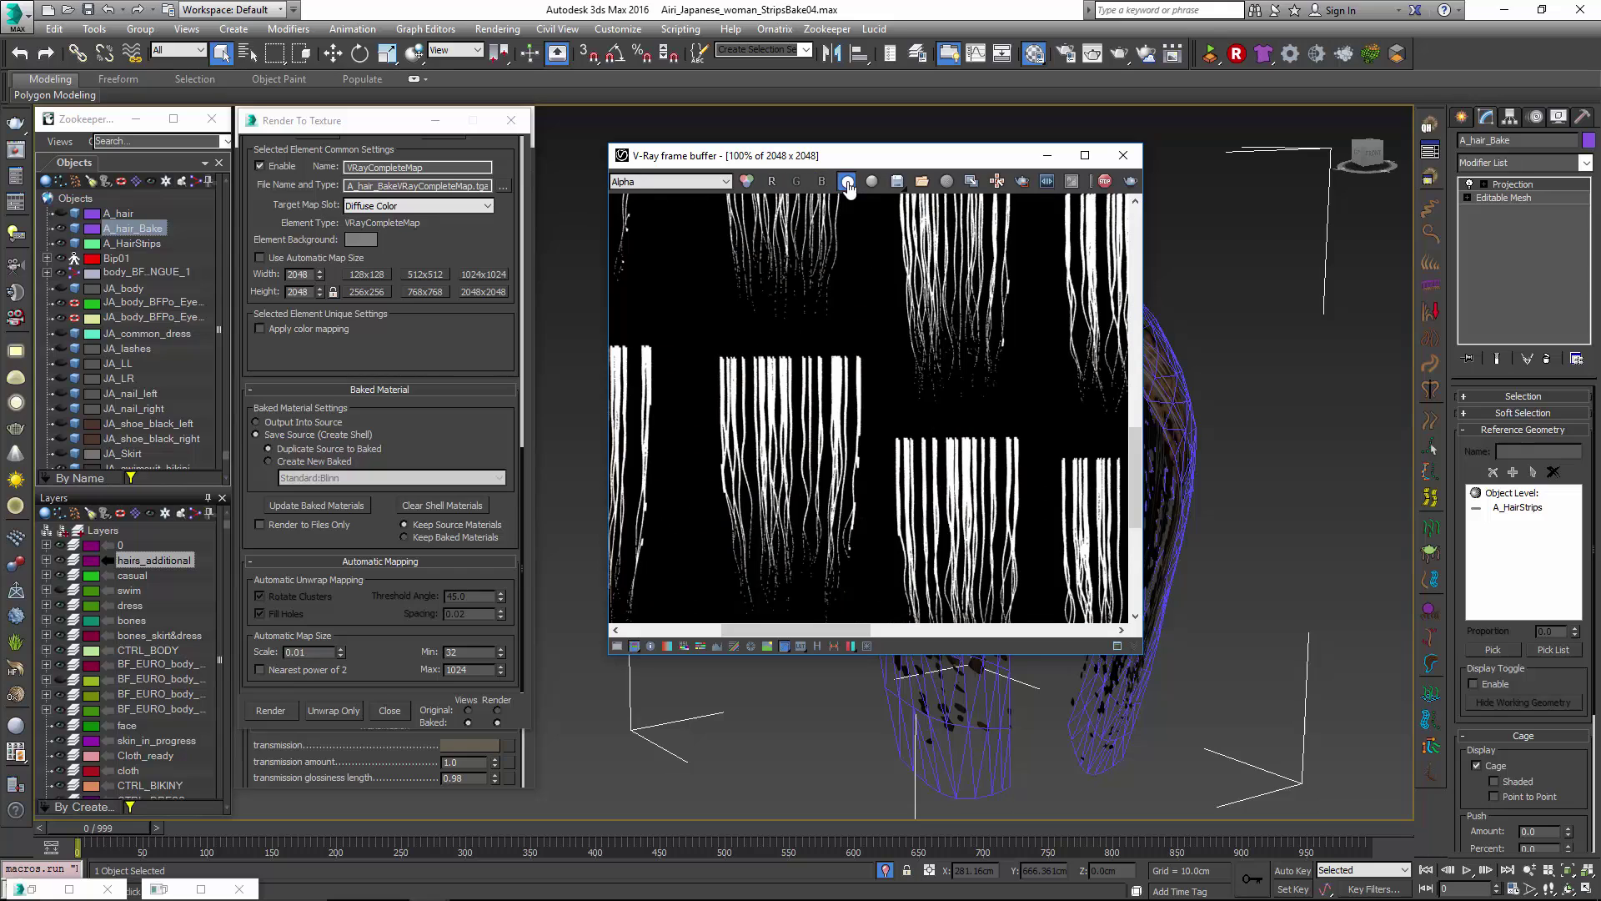
{"action": "left_click", "coordinate": [848, 181]}
{"action": "scroll", "coordinate": [923, 382], "scroll_direction": "down", "scroll_amount": 3}
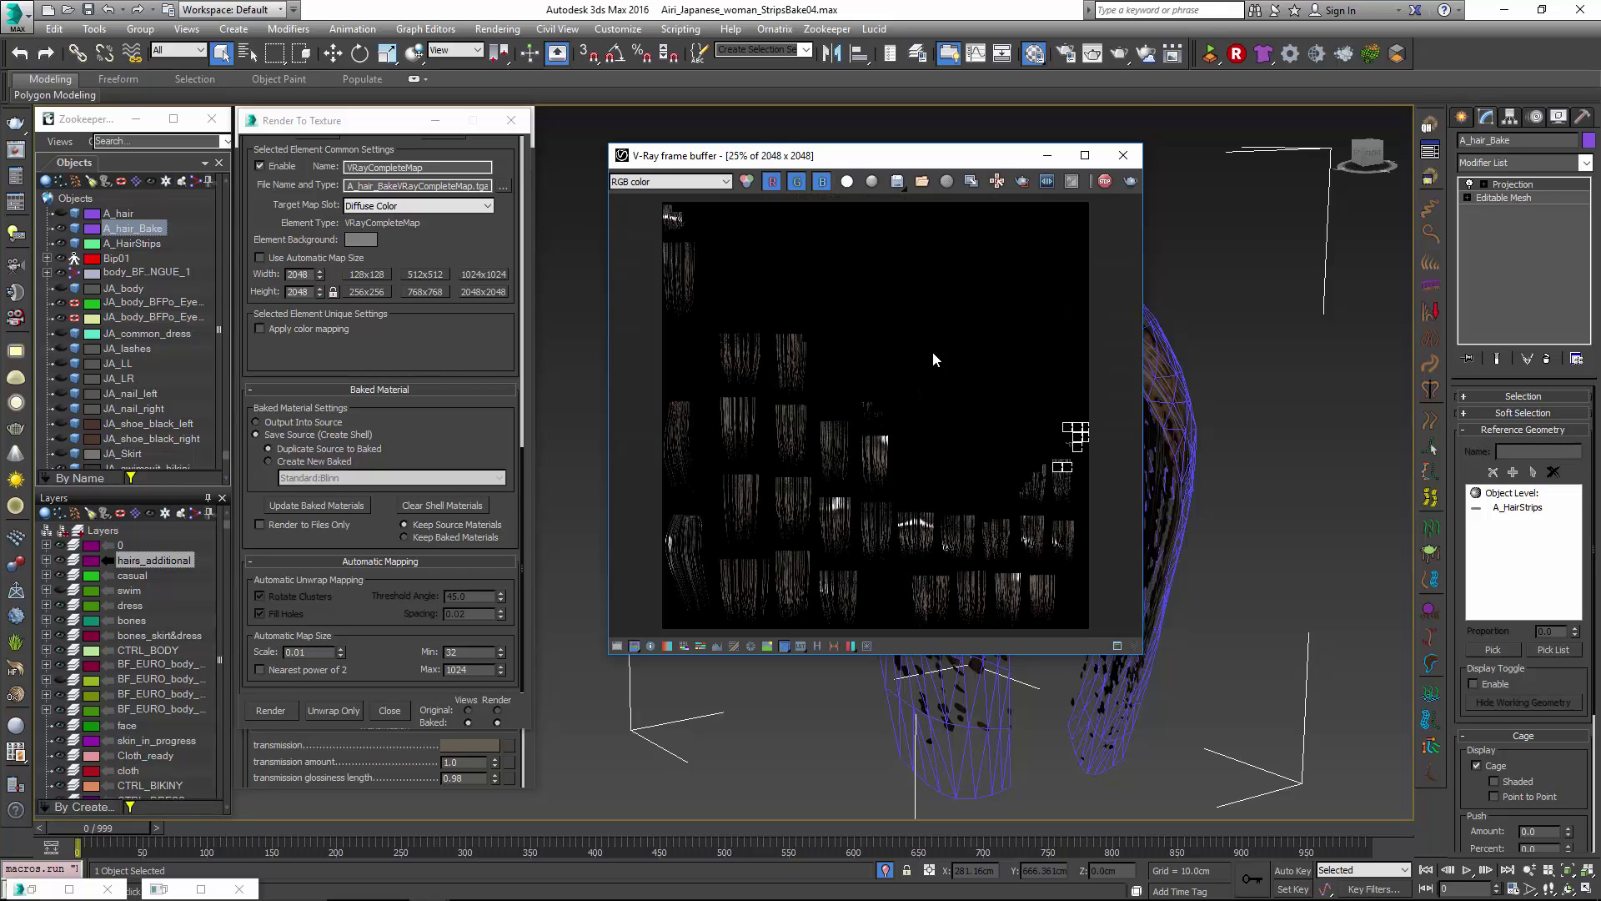
{"action": "left_click", "coordinate": [1123, 156]}
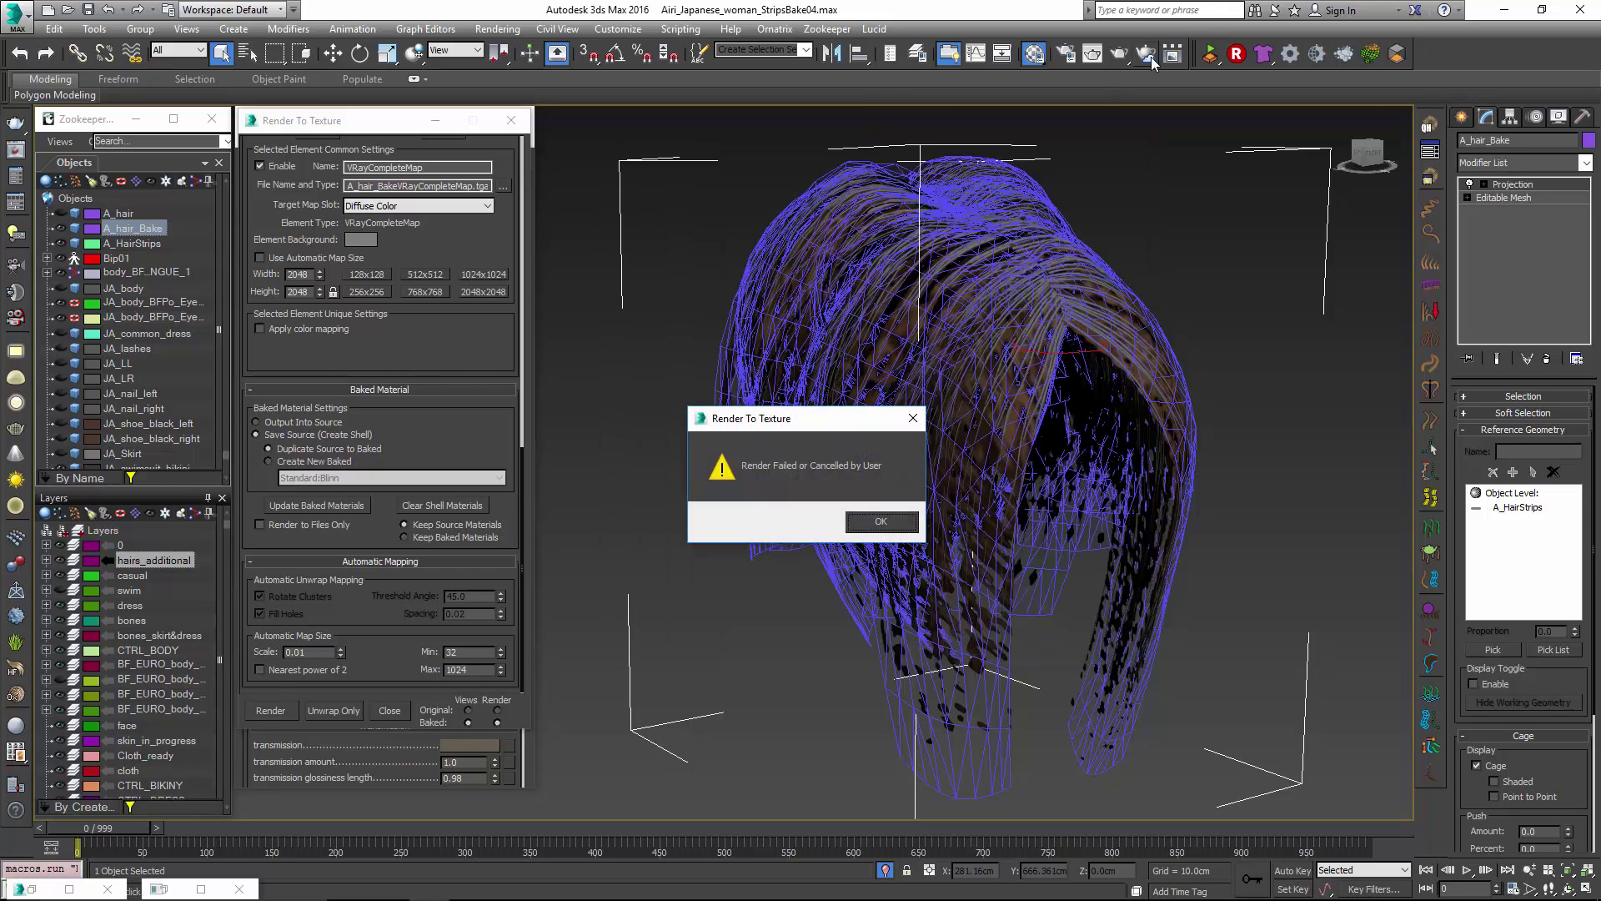
{"action": "left_click", "coordinate": [880, 524]}
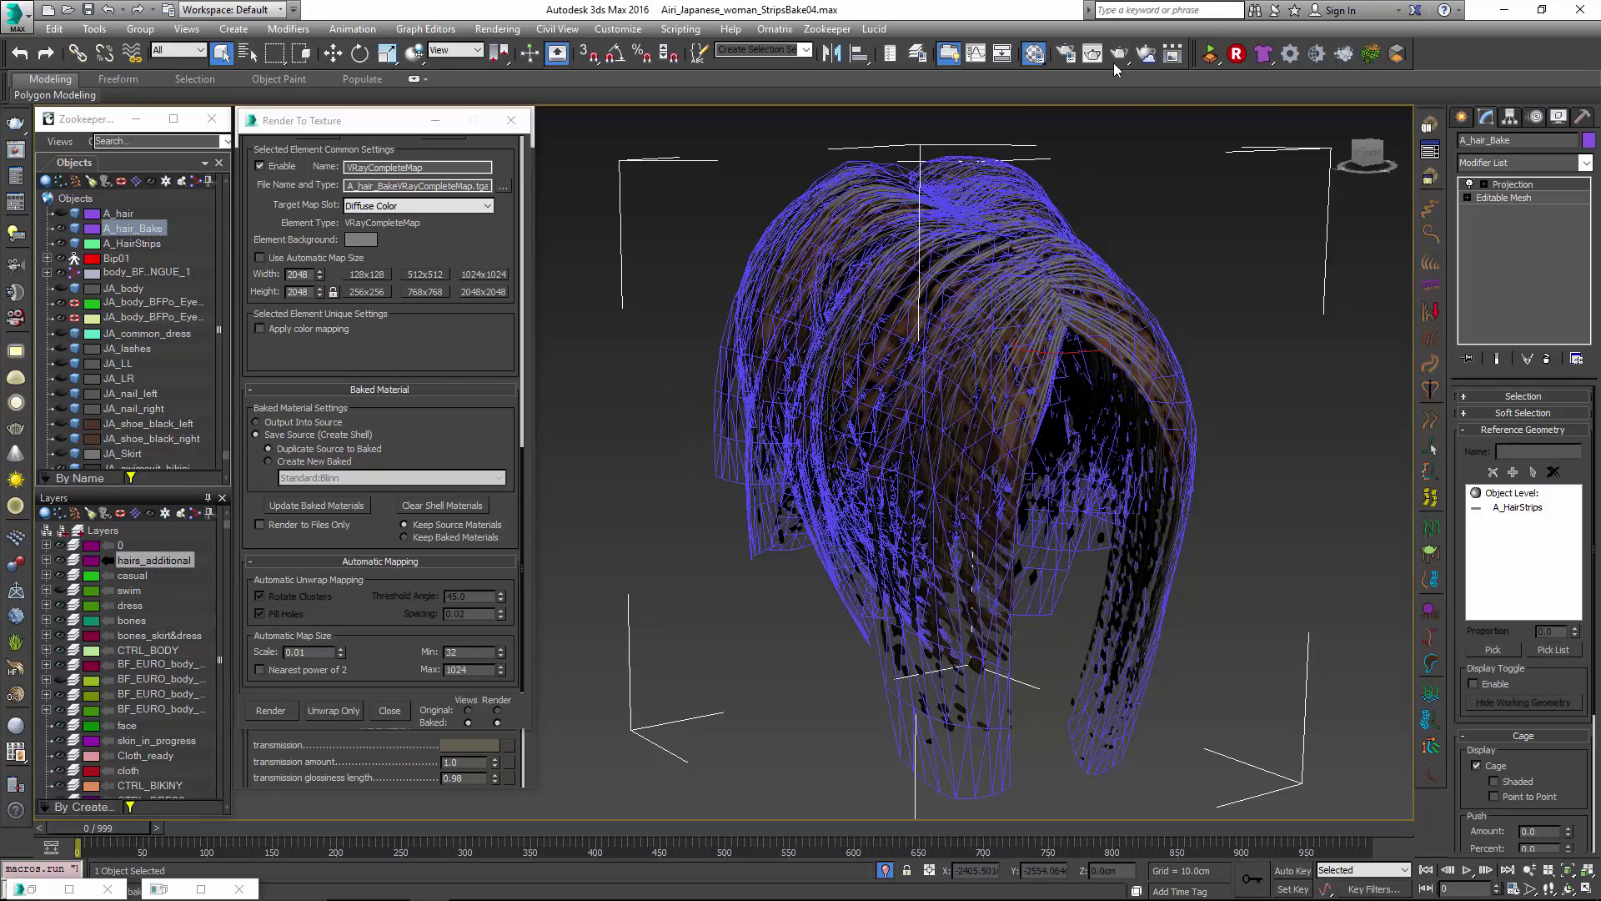
Change the noise threshold of the V-Ray bucket image sampler and bake the hair texture again.
{"action": "left_click", "coordinate": [1065, 56]}
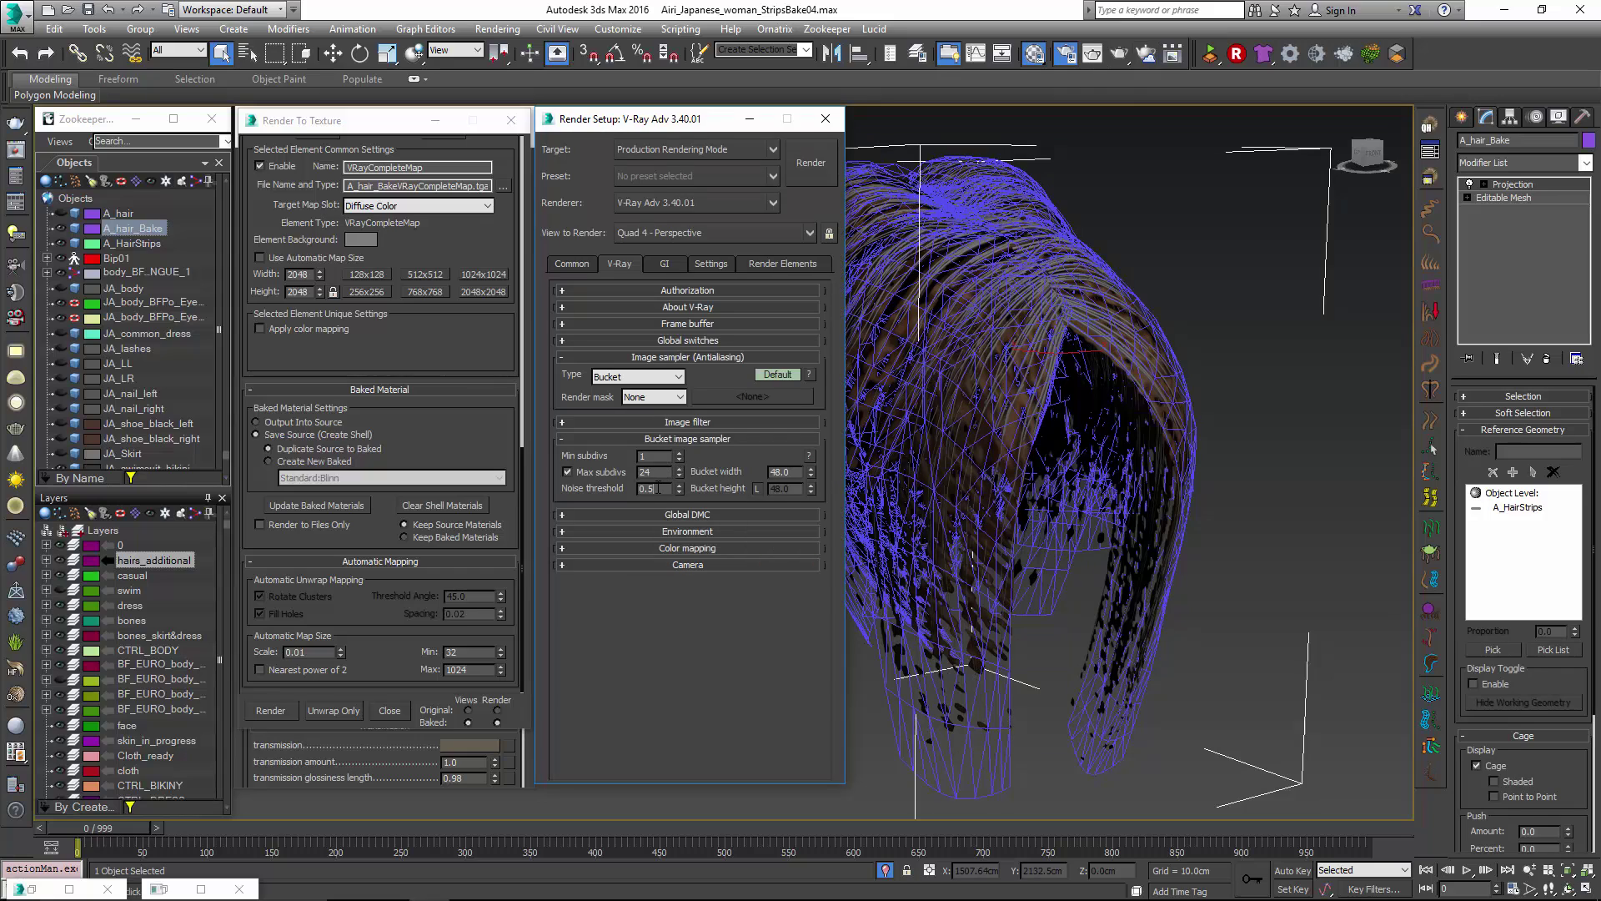
{"action": "left_click", "coordinate": [658, 488]}
{"action": "key", "text": "BackSpace"}
{"action": "key", "text": "BackSpace"}
{"action": "type", "text": "1"}
{"action": "left_click", "coordinate": [826, 120]}
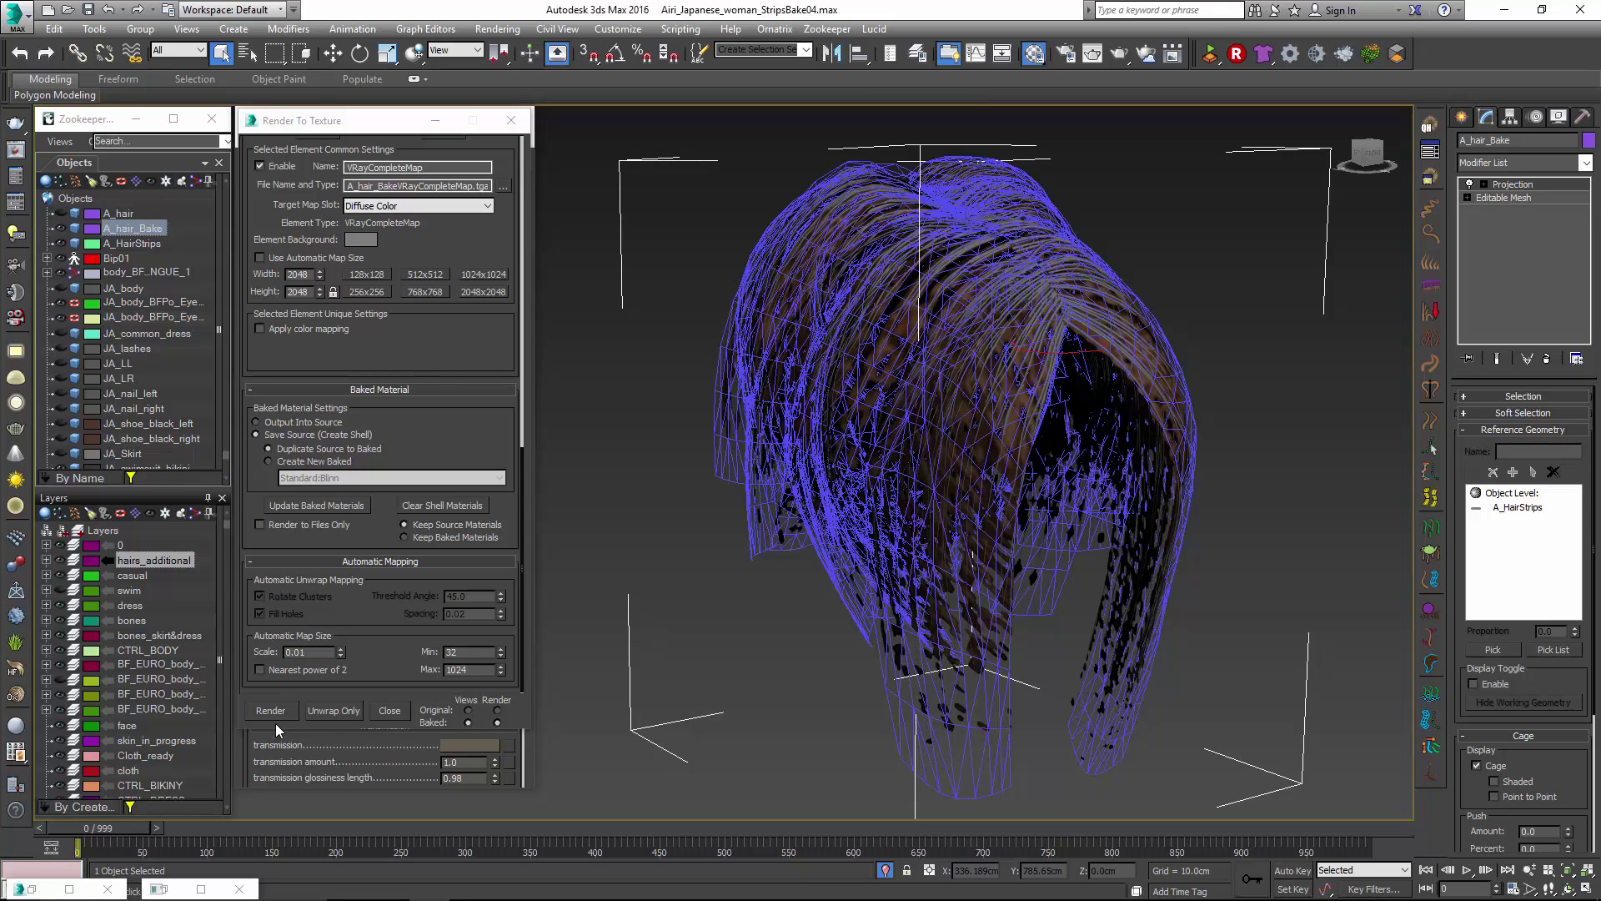
{"action": "left_click", "coordinate": [272, 712]}
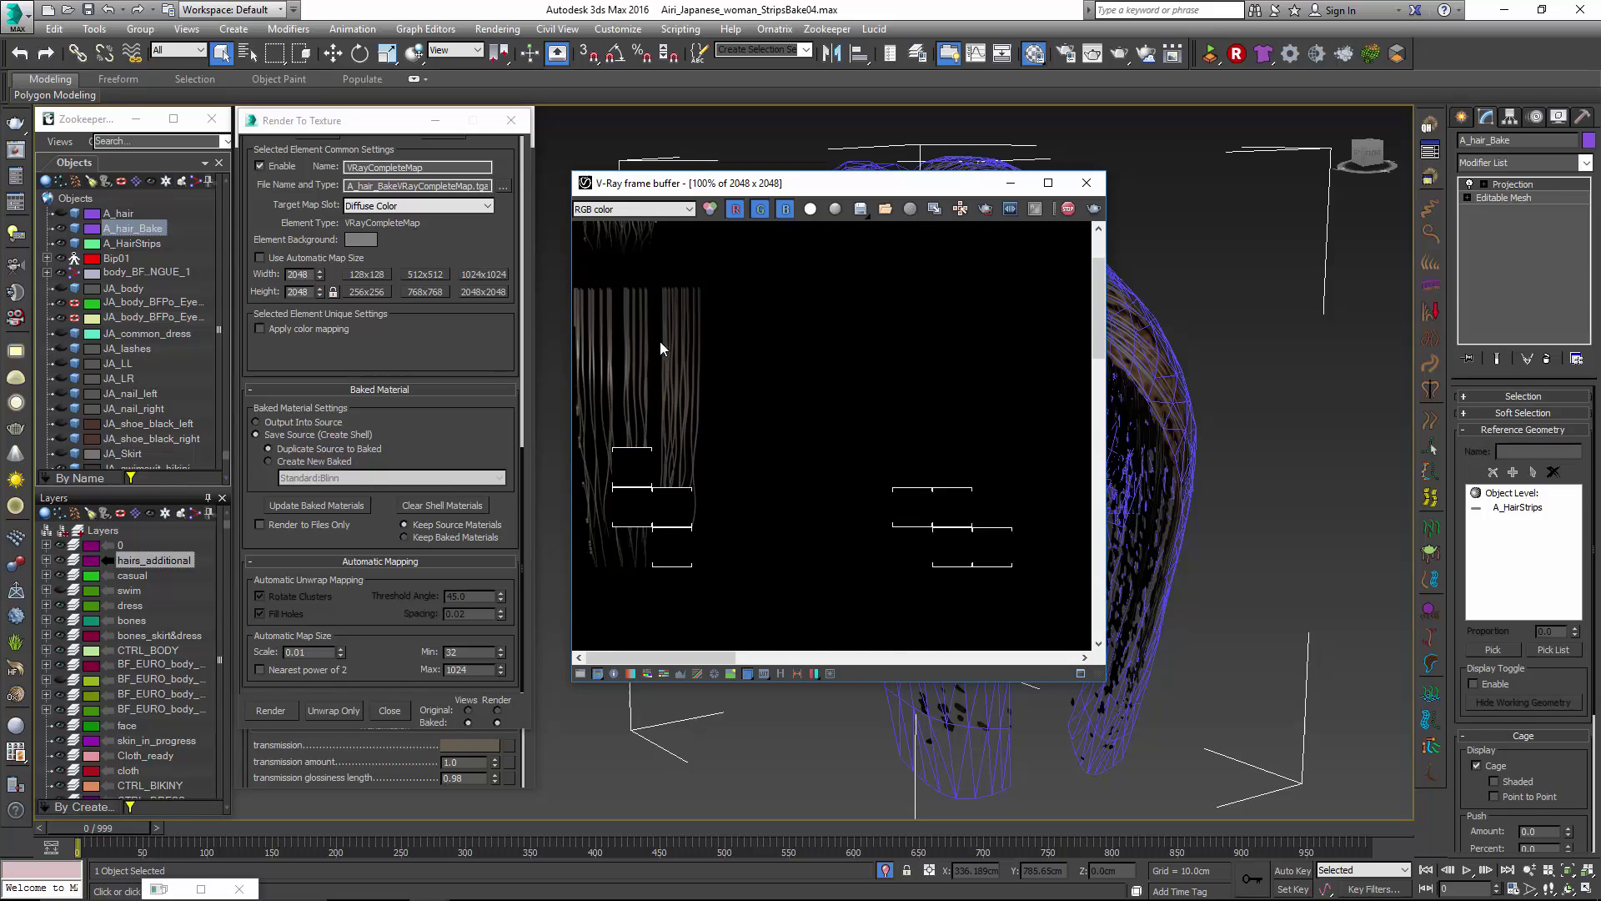
Examine the new bake's alpha and compare strand detail and highlights across the hair texture.
{"action": "left_click", "coordinate": [811, 209]}
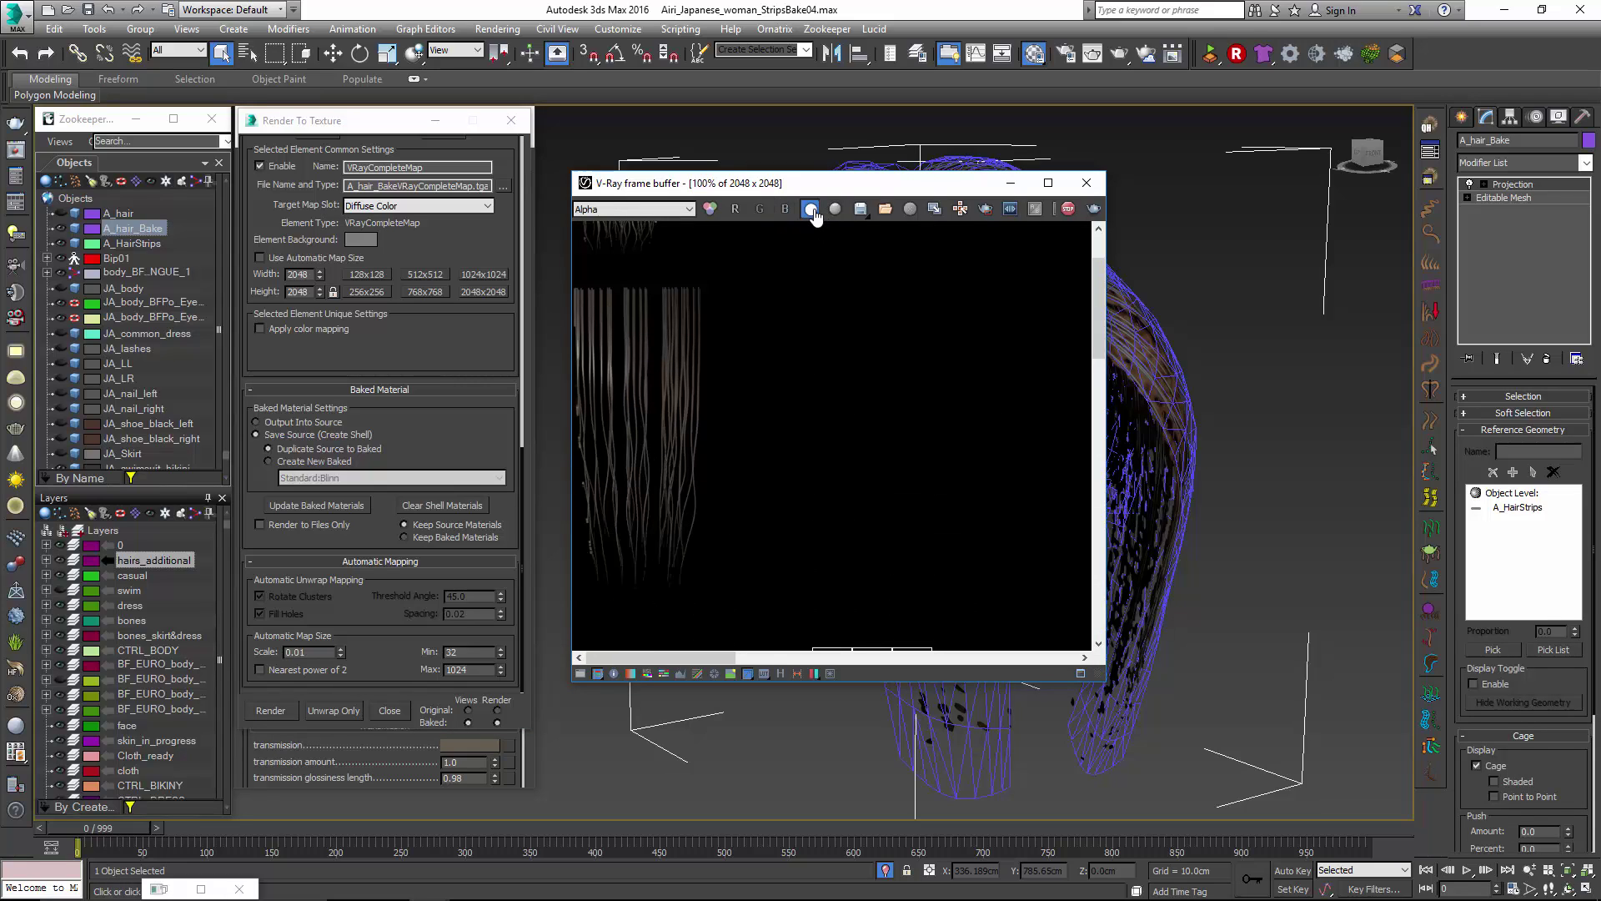
{"action": "left_click", "coordinate": [811, 209]}
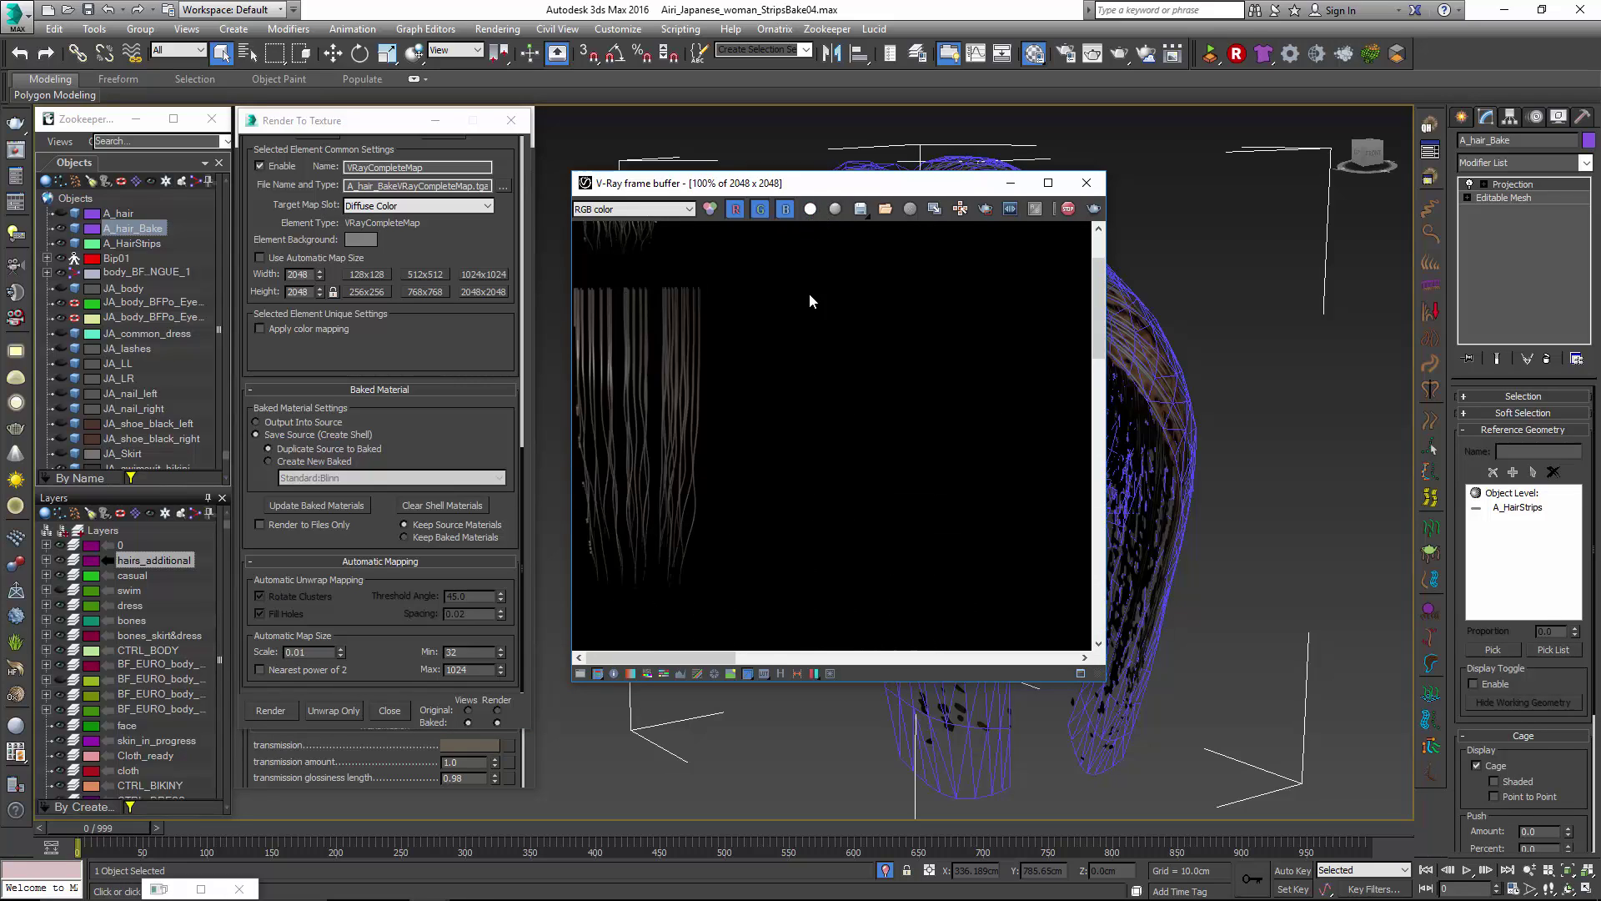
{"action": "scroll", "coordinate": [791, 383], "scroll_direction": "down", "scroll_amount": 2}
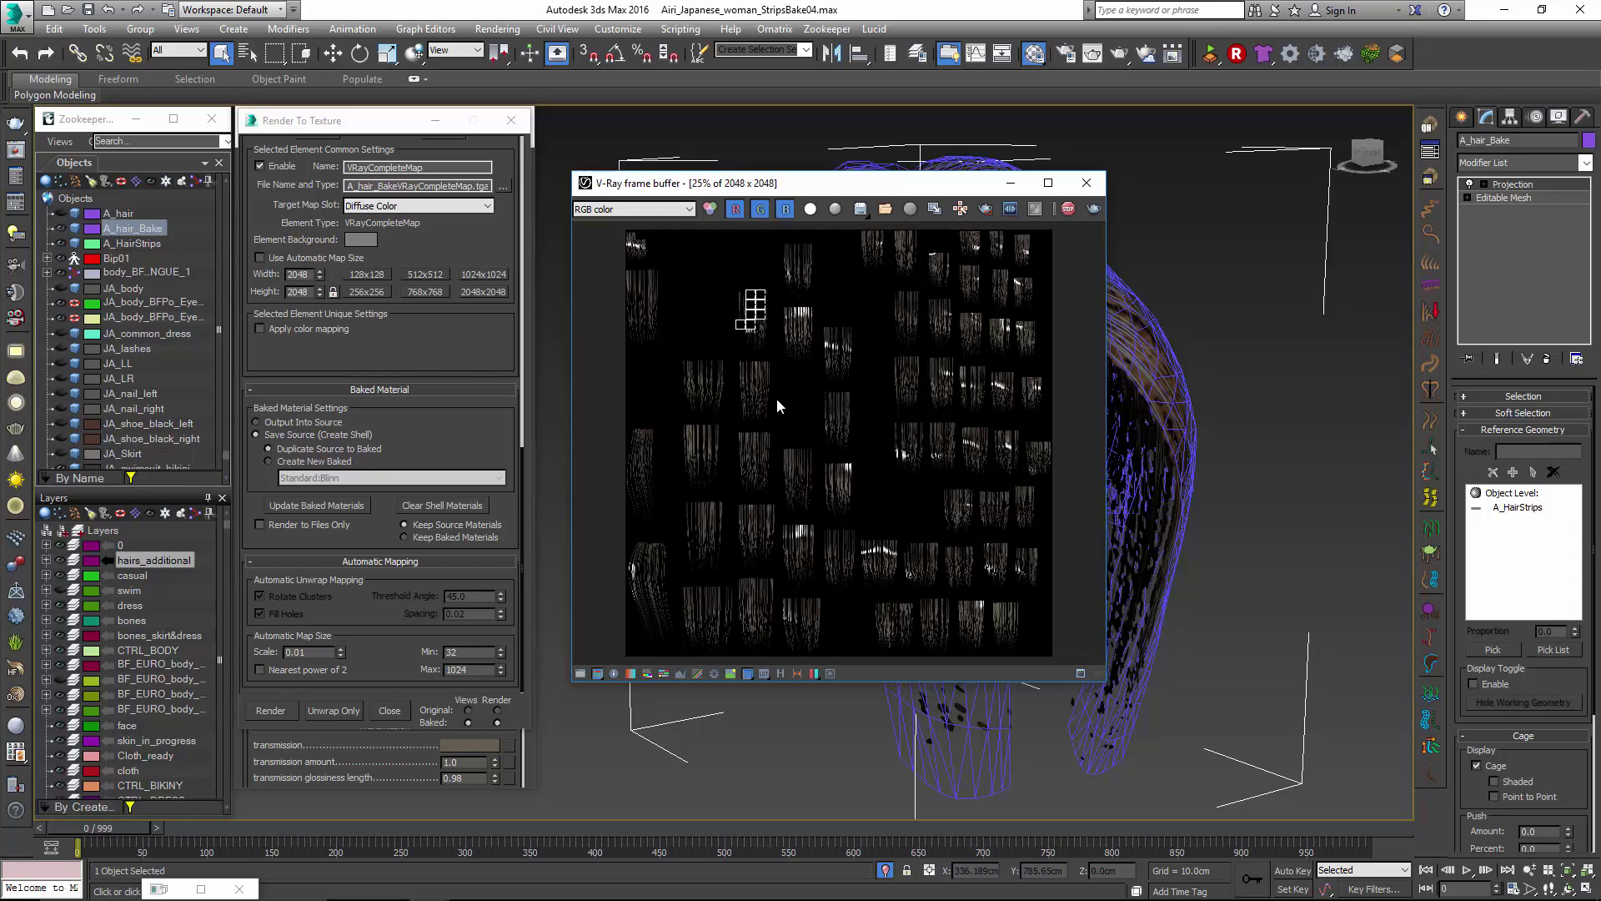
{"action": "double_click", "coordinate": [842, 367]}
{"action": "scroll", "coordinate": [839, 364], "scroll_direction": "up", "scroll_amount": 2}
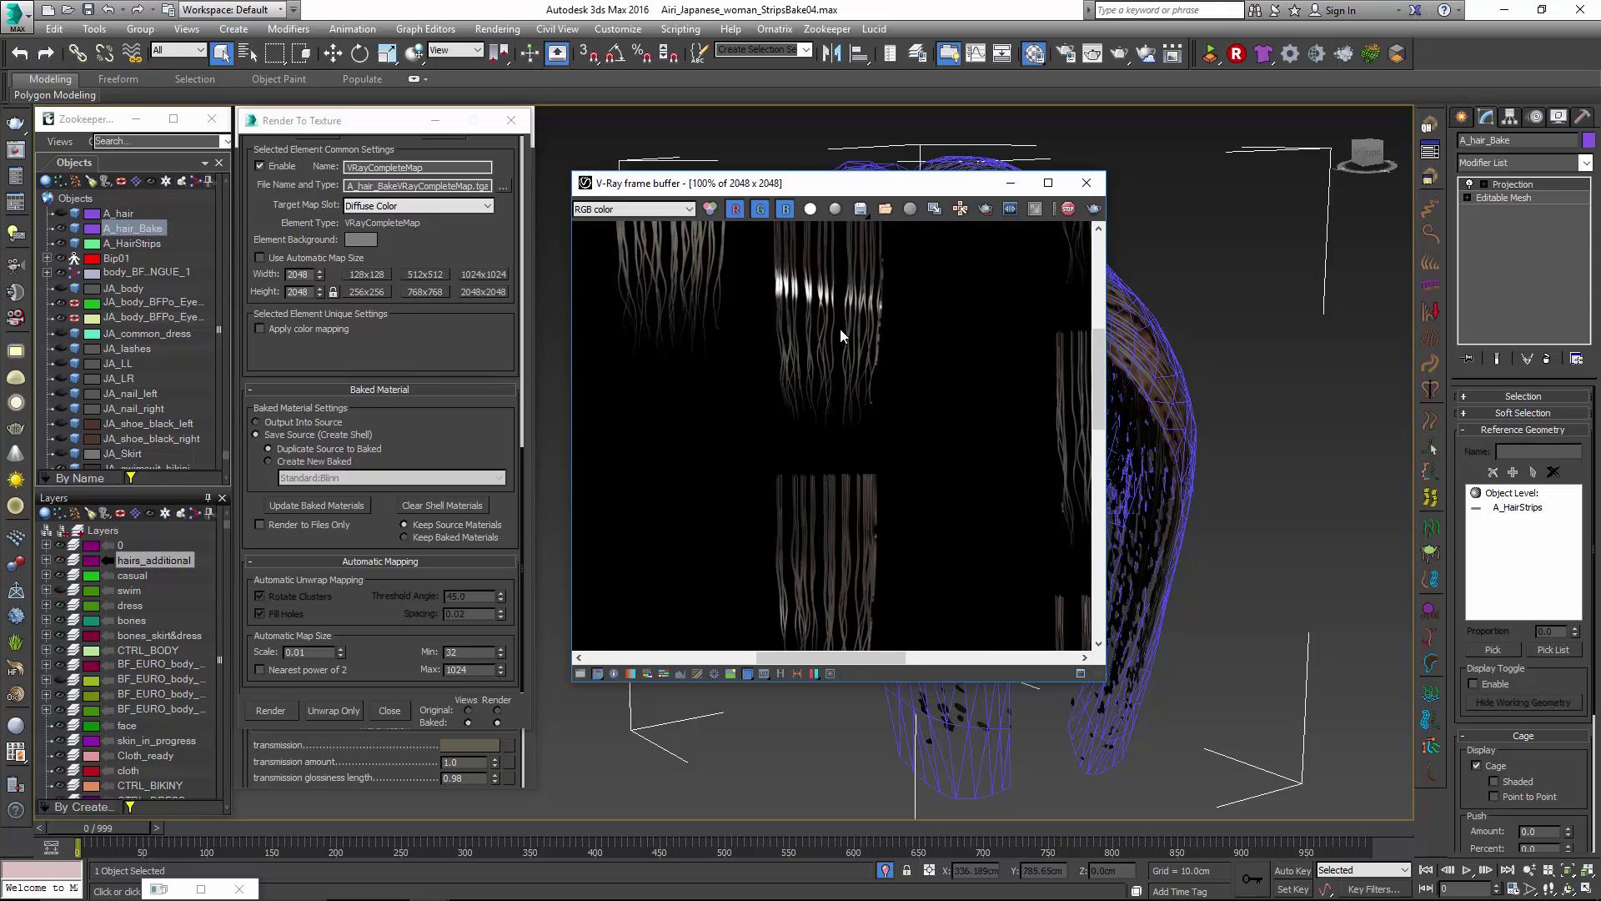
{"action": "scroll", "coordinate": [868, 419], "scroll_direction": "up", "scroll_amount": 2}
{"action": "middle_click_drag", "start_coordinate": [759, 362], "coordinate": [922, 450]}
{"action": "scroll", "coordinate": [794, 316], "scroll_direction": "down", "scroll_amount": 2}
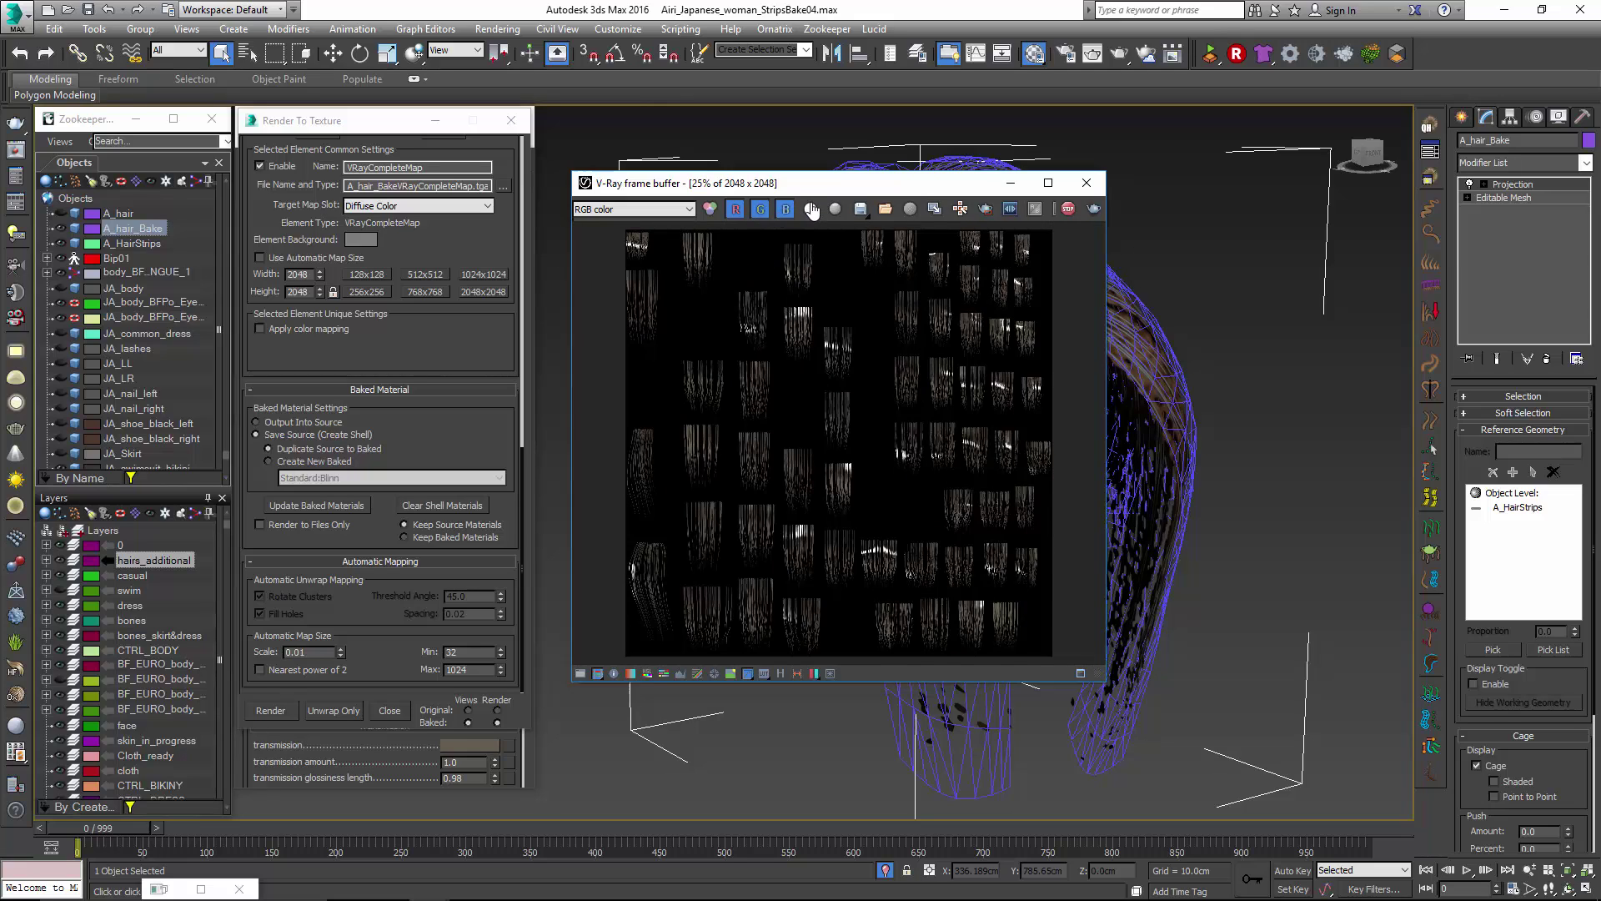
{"action": "left_click", "coordinate": [755, 216]}
Hide A_HairStrips and copy the diffuse VRayCompleteMap bitmap into the opacity slot of A_hair_Bake's baked material.
{"action": "left_click", "coordinate": [665, 222]}
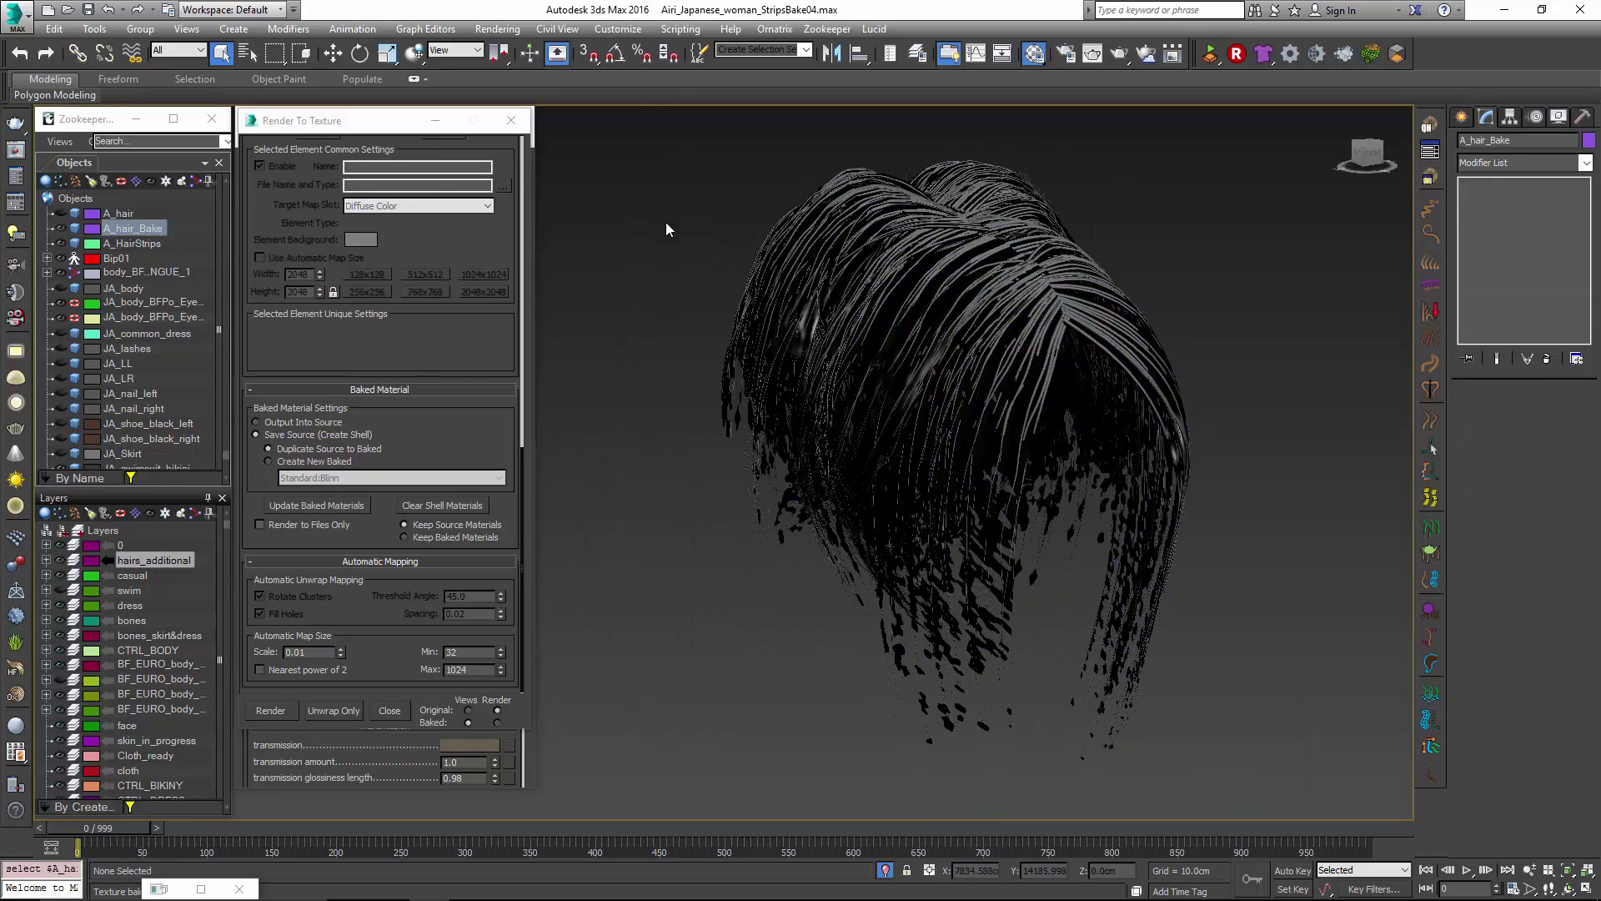
{"action": "left_click", "coordinate": [72, 230]}
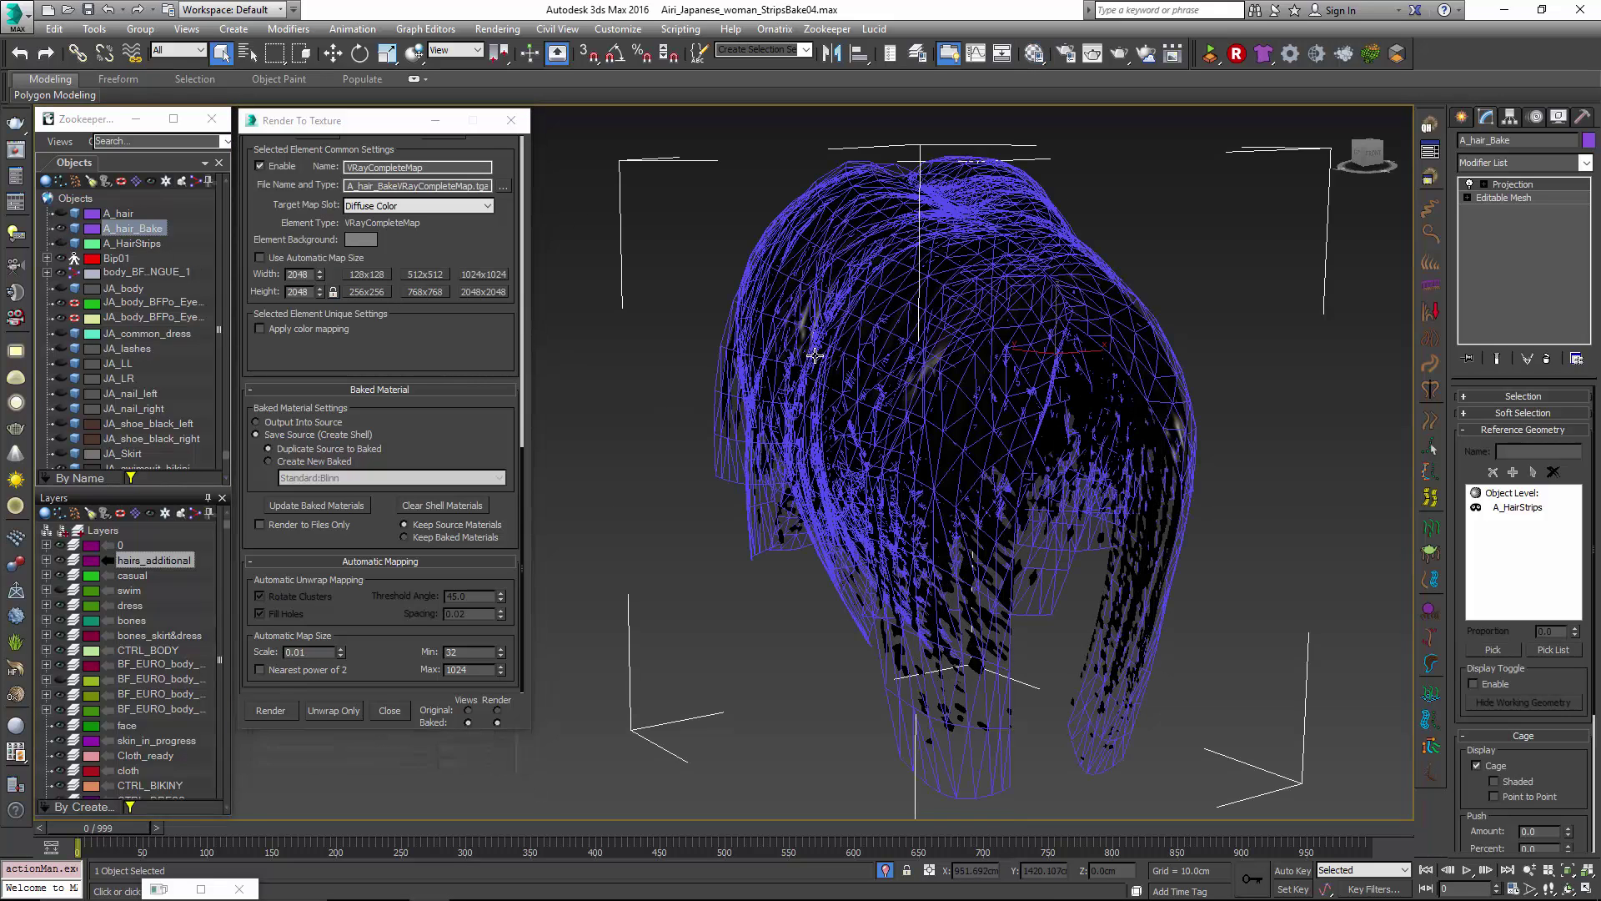
{"action": "key", "text": "m"}
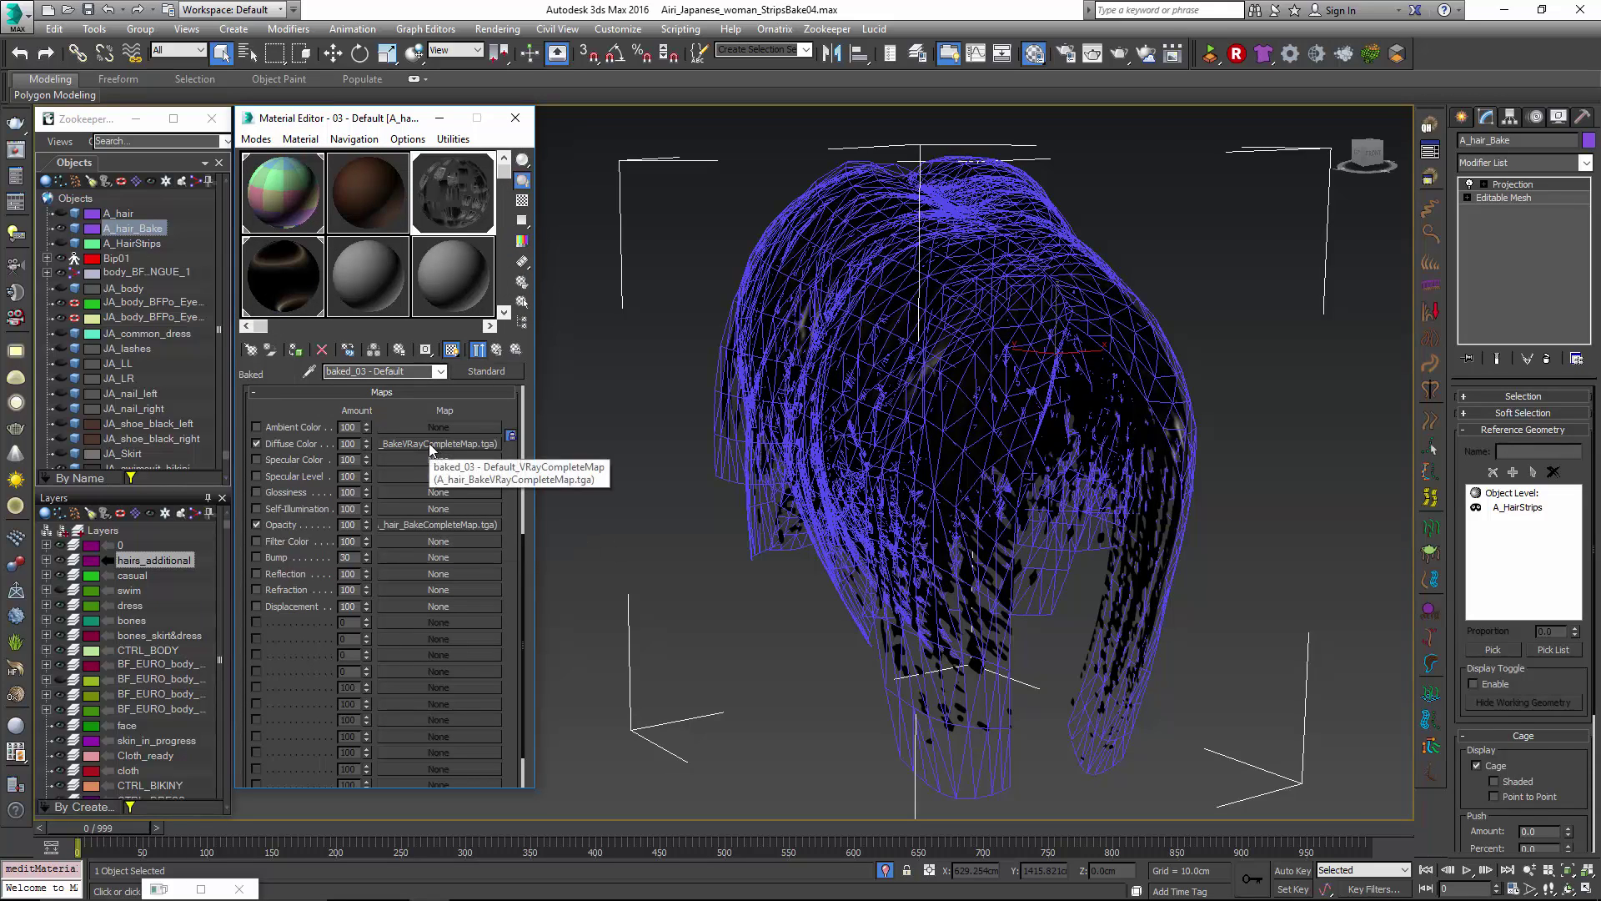
{"action": "left_click_drag", "start_coordinate": [438, 444], "coordinate": [423, 526]}
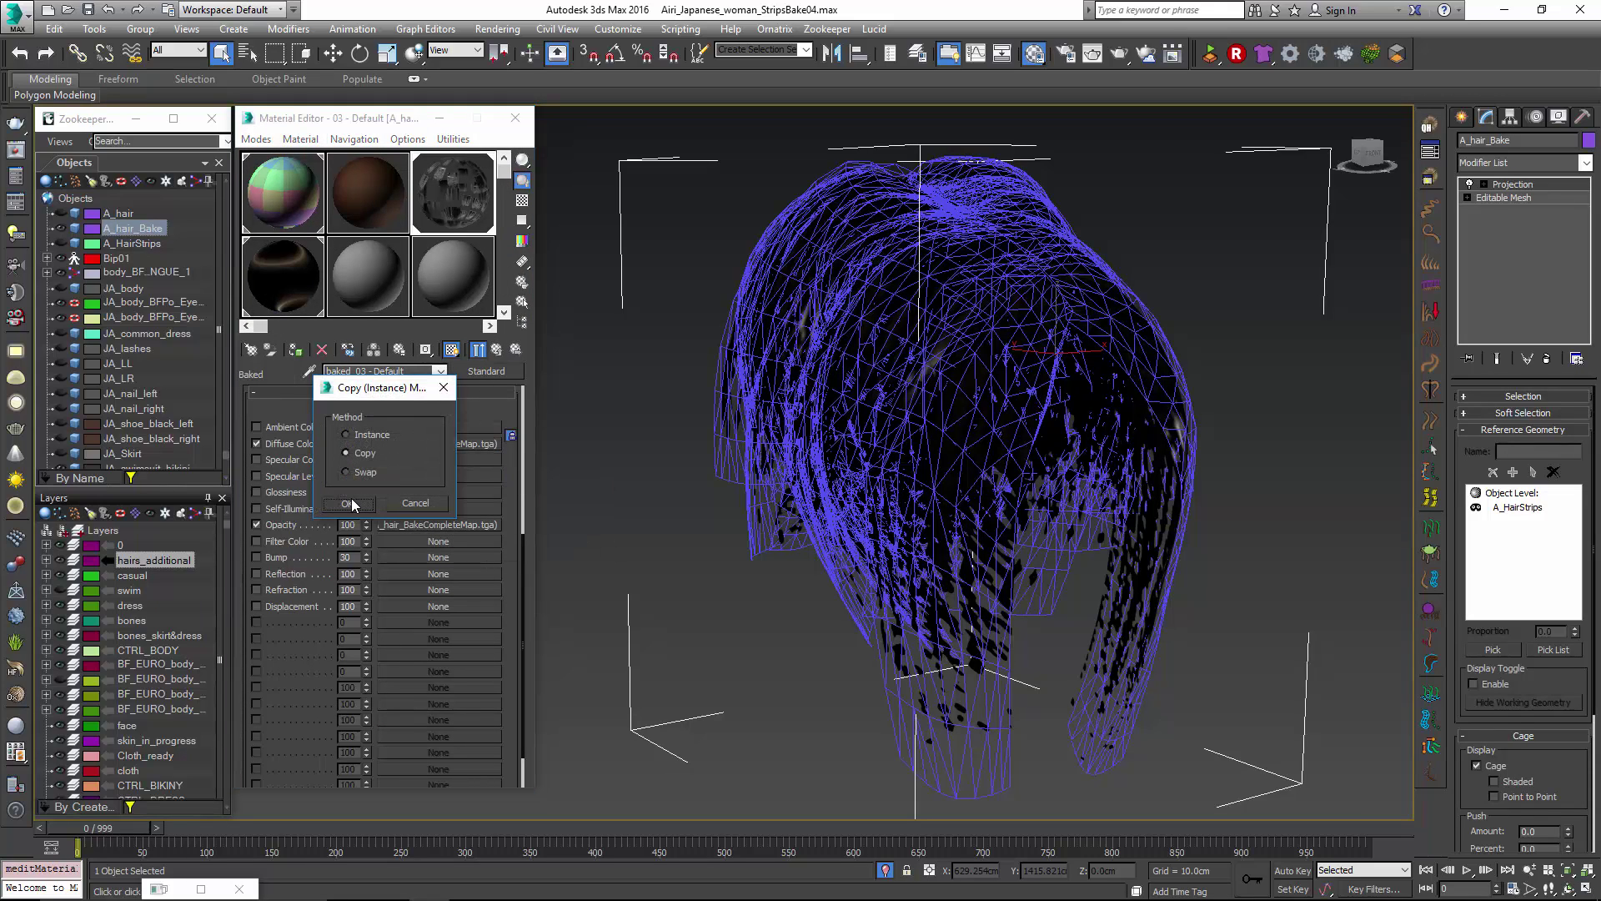
{"action": "left_click", "coordinate": [352, 498]}
Set the opacity bitmap's mono channel output to Alpha and its filtering to None.
{"action": "left_click", "coordinate": [423, 524]}
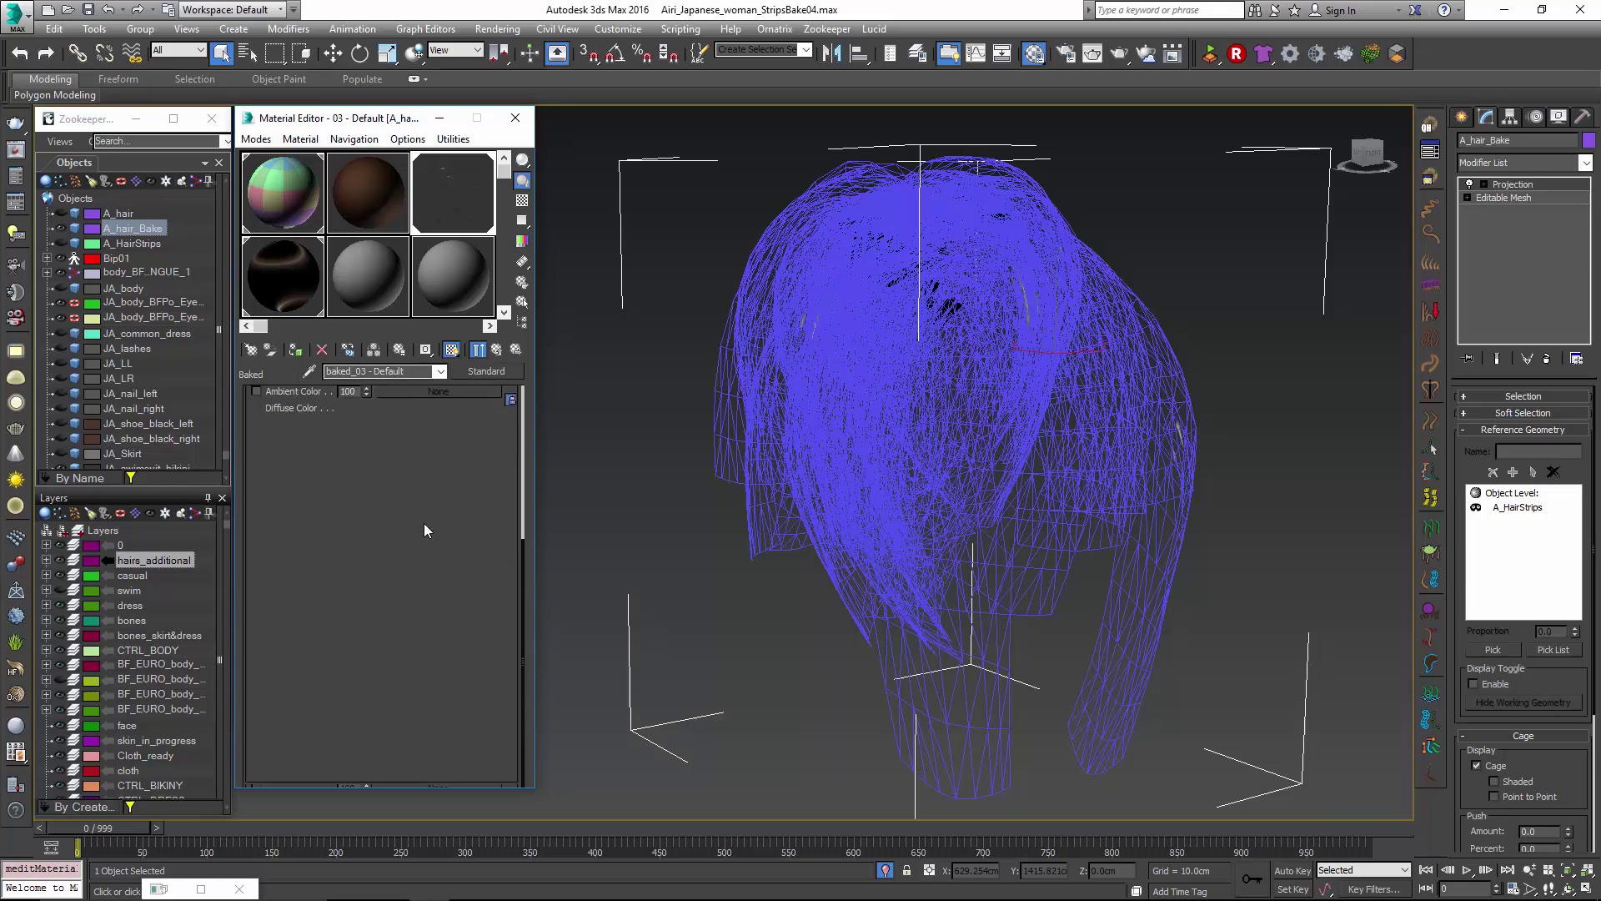
{"action": "scroll", "coordinate": [331, 694], "scroll_direction": "down", "scroll_amount": 3}
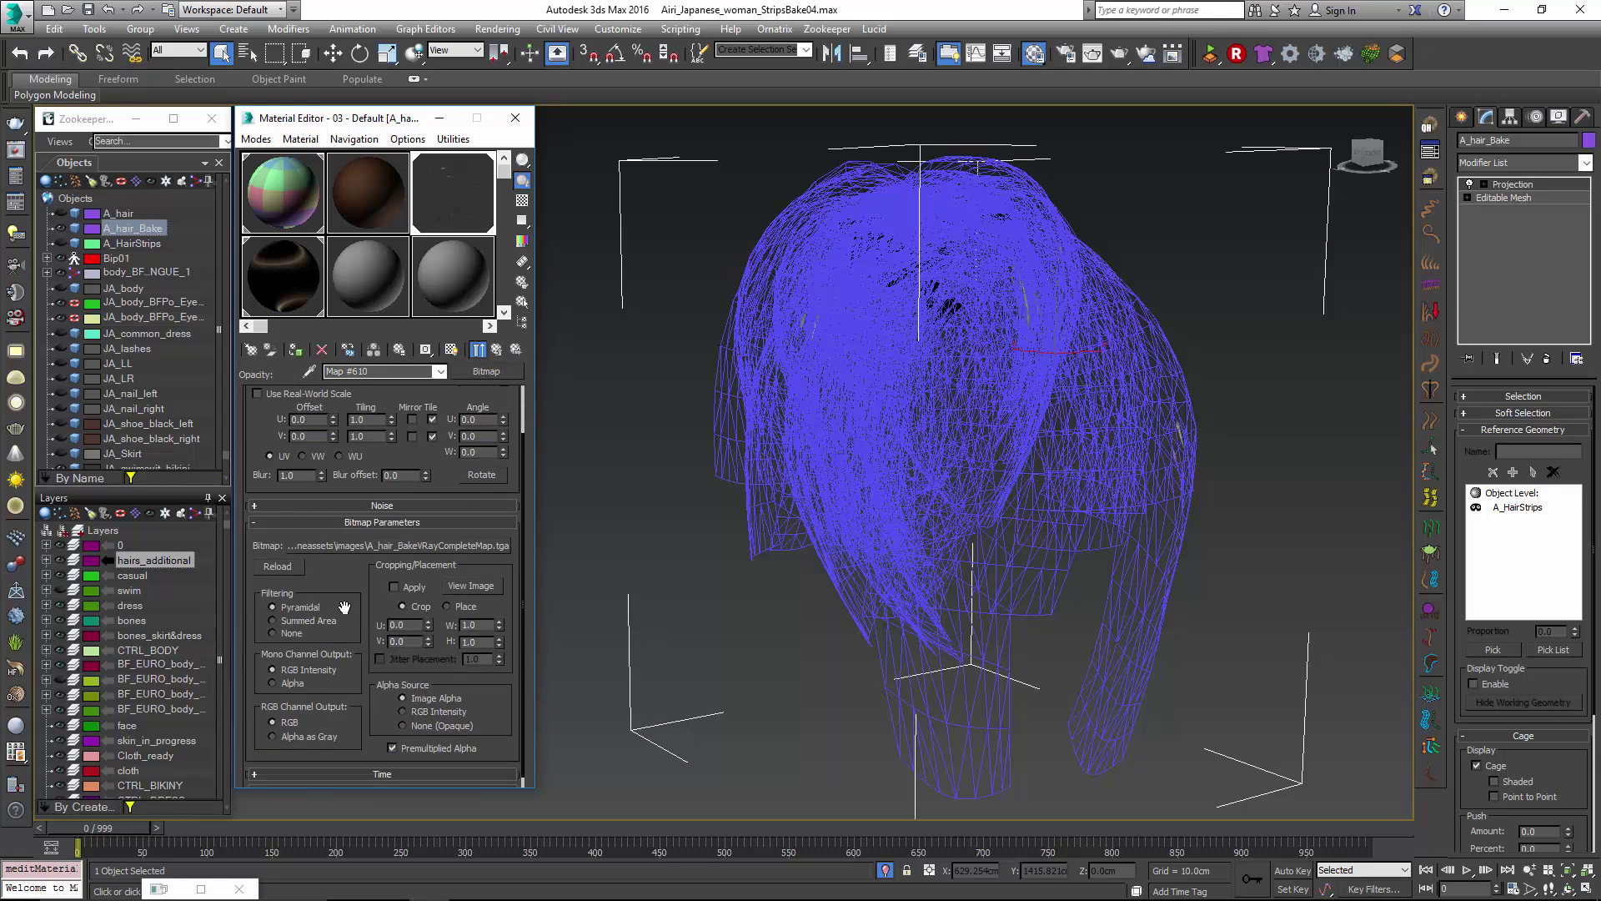
{"action": "left_click", "coordinate": [293, 670]}
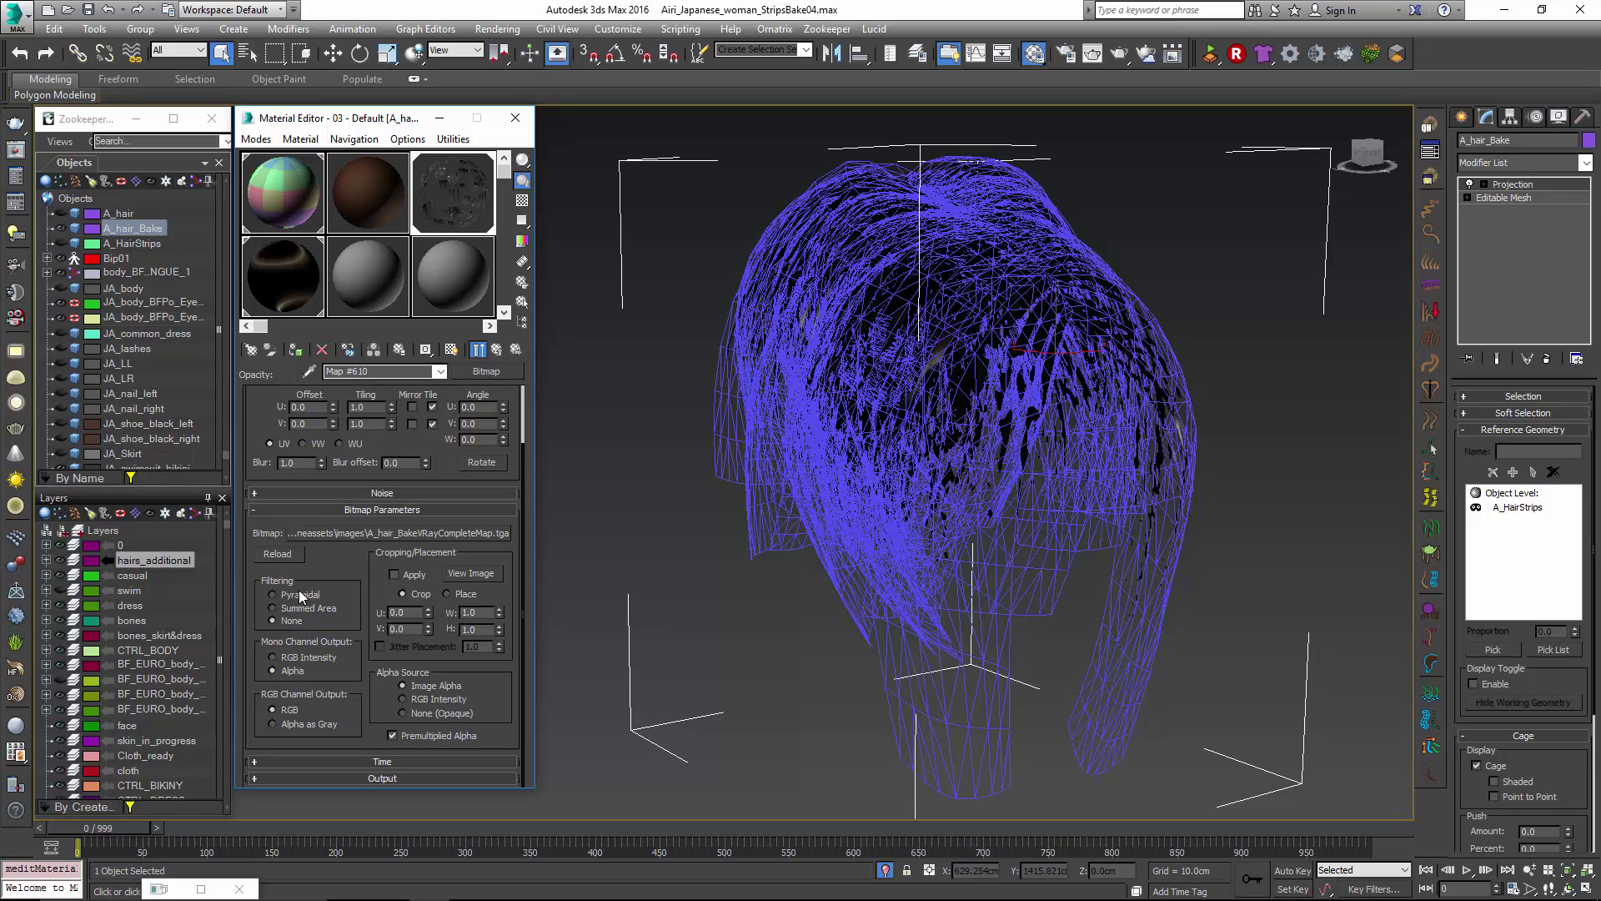
{"action": "left_click", "coordinate": [292, 621]}
Clear the selection and render the perspective view of the baked hair with V-Ray.
{"action": "left_click", "coordinate": [1207, 353]}
{"action": "left_click", "coordinate": [1134, 349]}
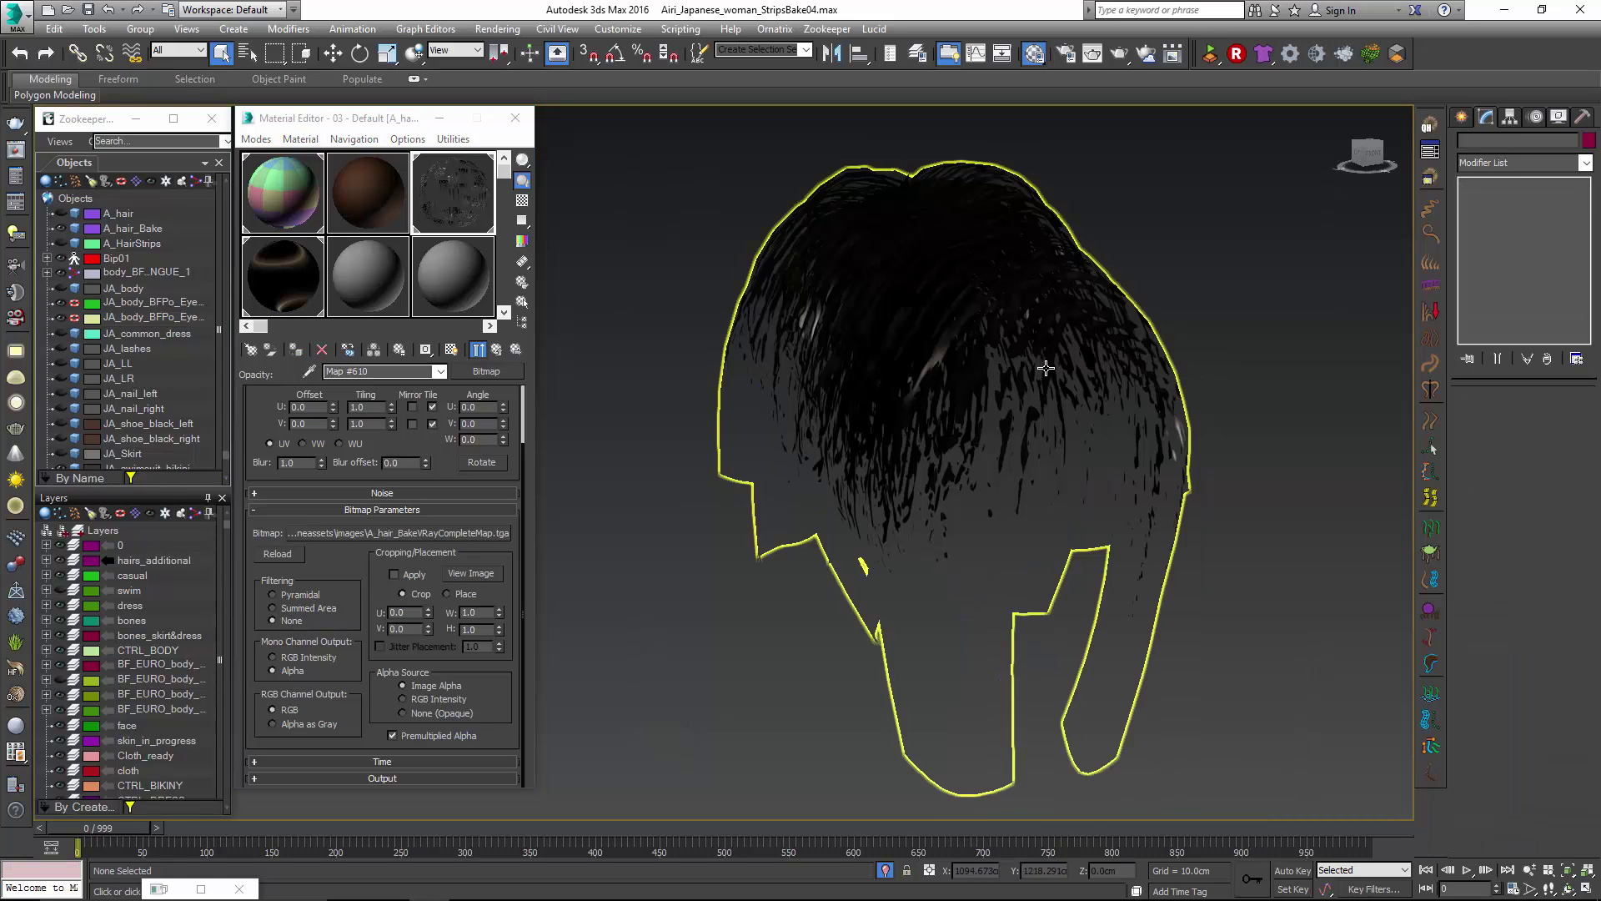
{"action": "left_click", "coordinate": [1107, 132]}
{"action": "left_click", "coordinate": [1119, 55]}
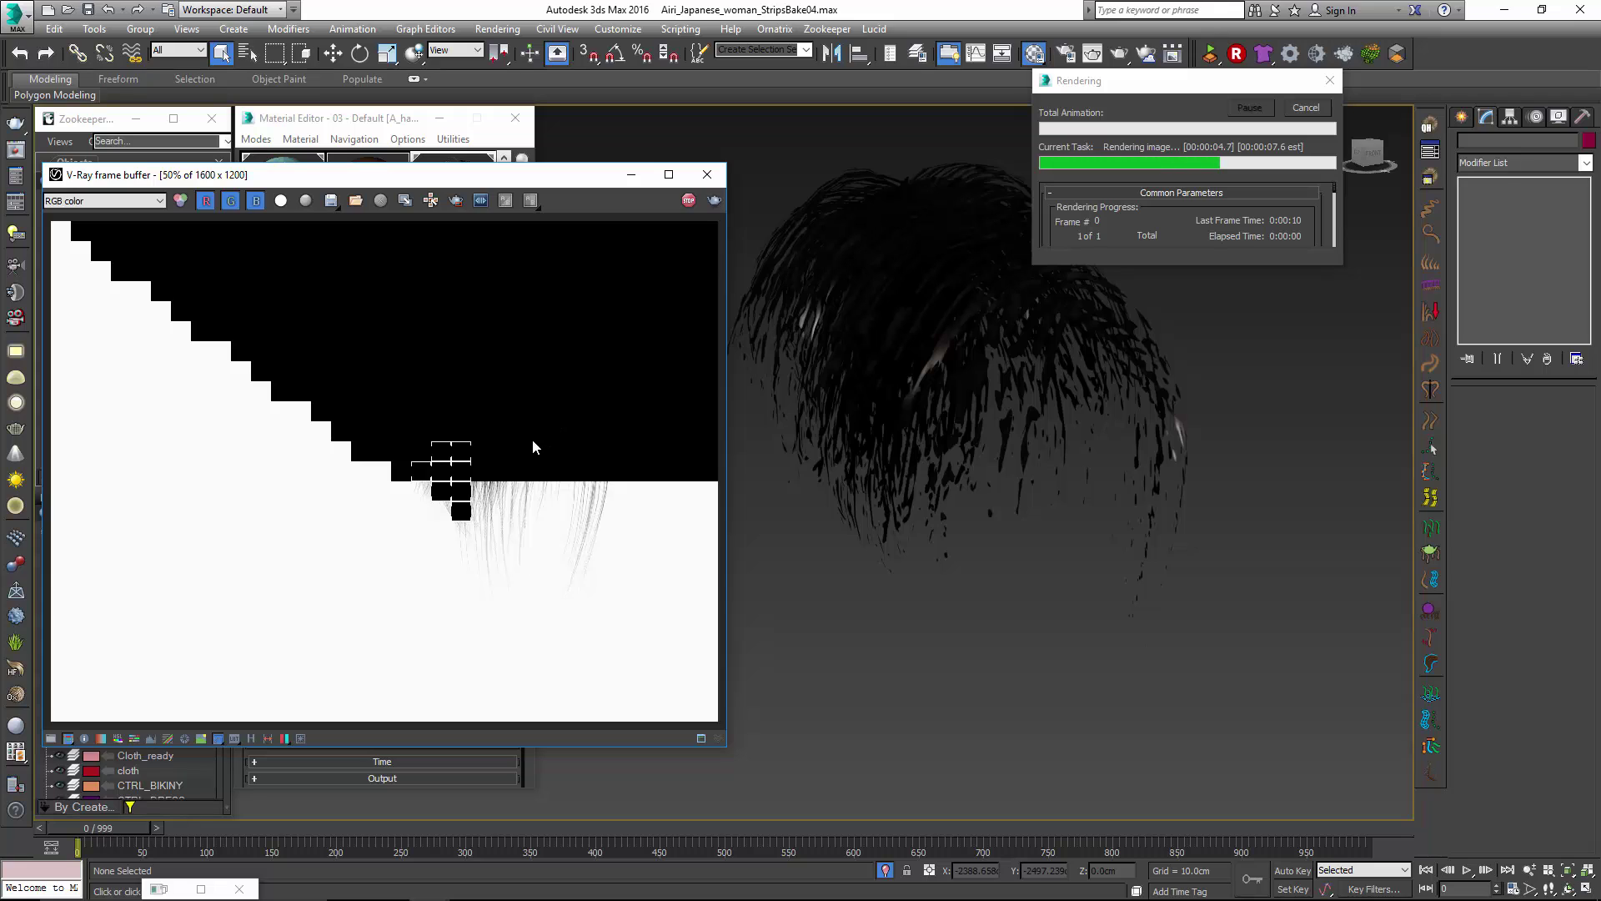
Examine the strand detail and transparency of the baked hair in the V-Ray render at 50% and 100%, then close the render.
{"action": "scroll", "coordinate": [515, 432], "scroll_direction": "up", "scroll_amount": 1}
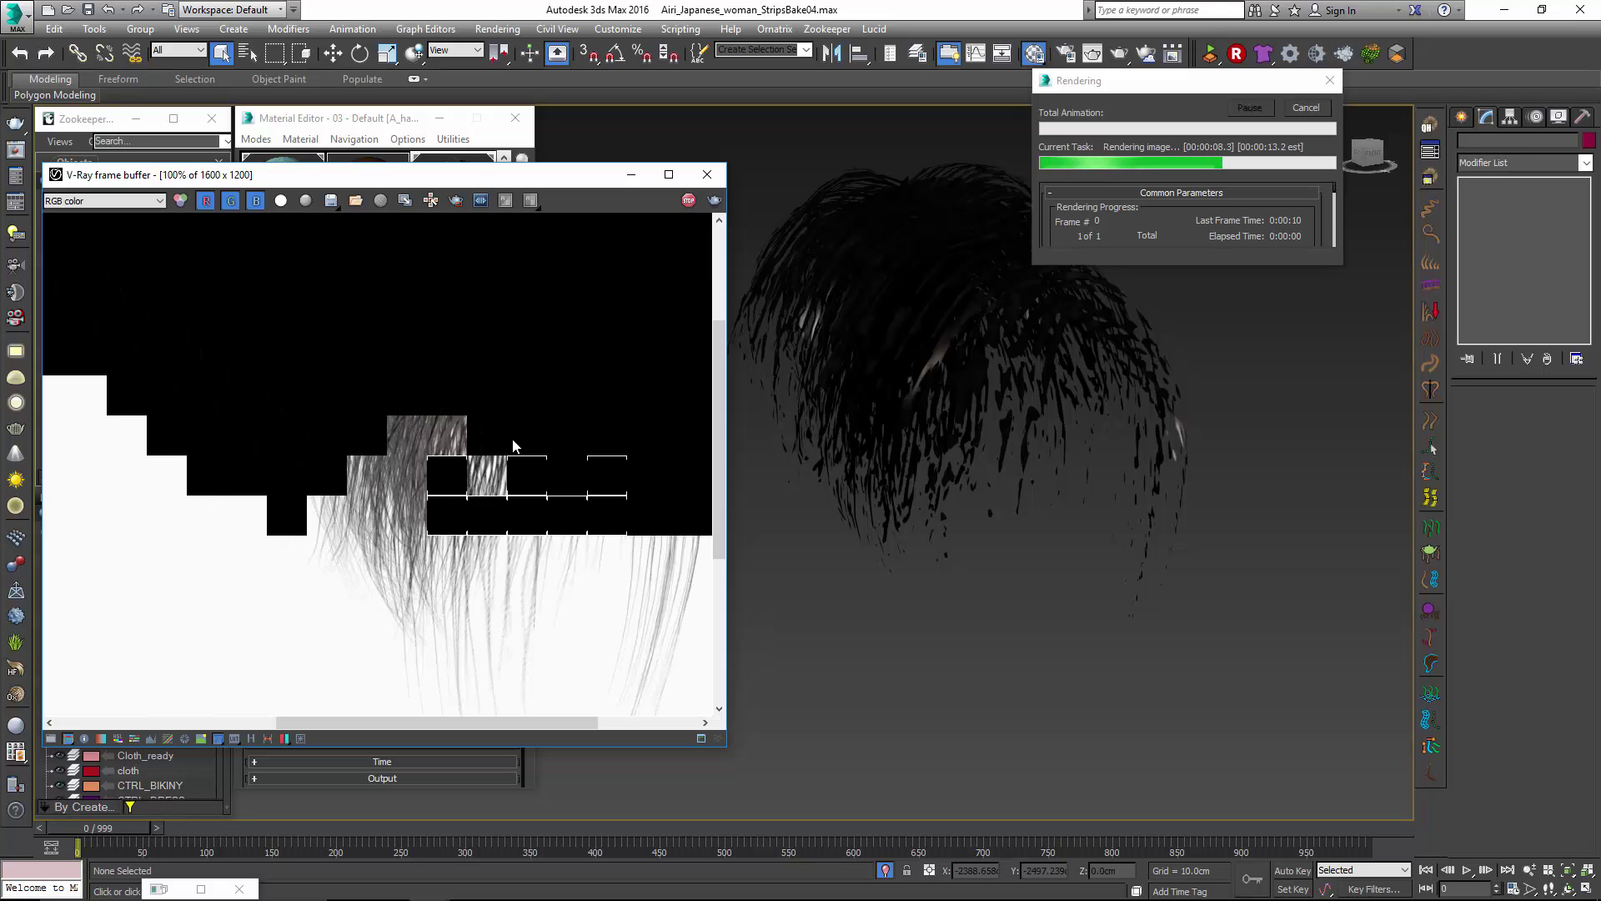
{"action": "scroll", "coordinate": [493, 433], "scroll_direction": "down", "scroll_amount": 1}
{"action": "scroll", "coordinate": [464, 488], "scroll_direction": "down", "scroll_amount": 1}
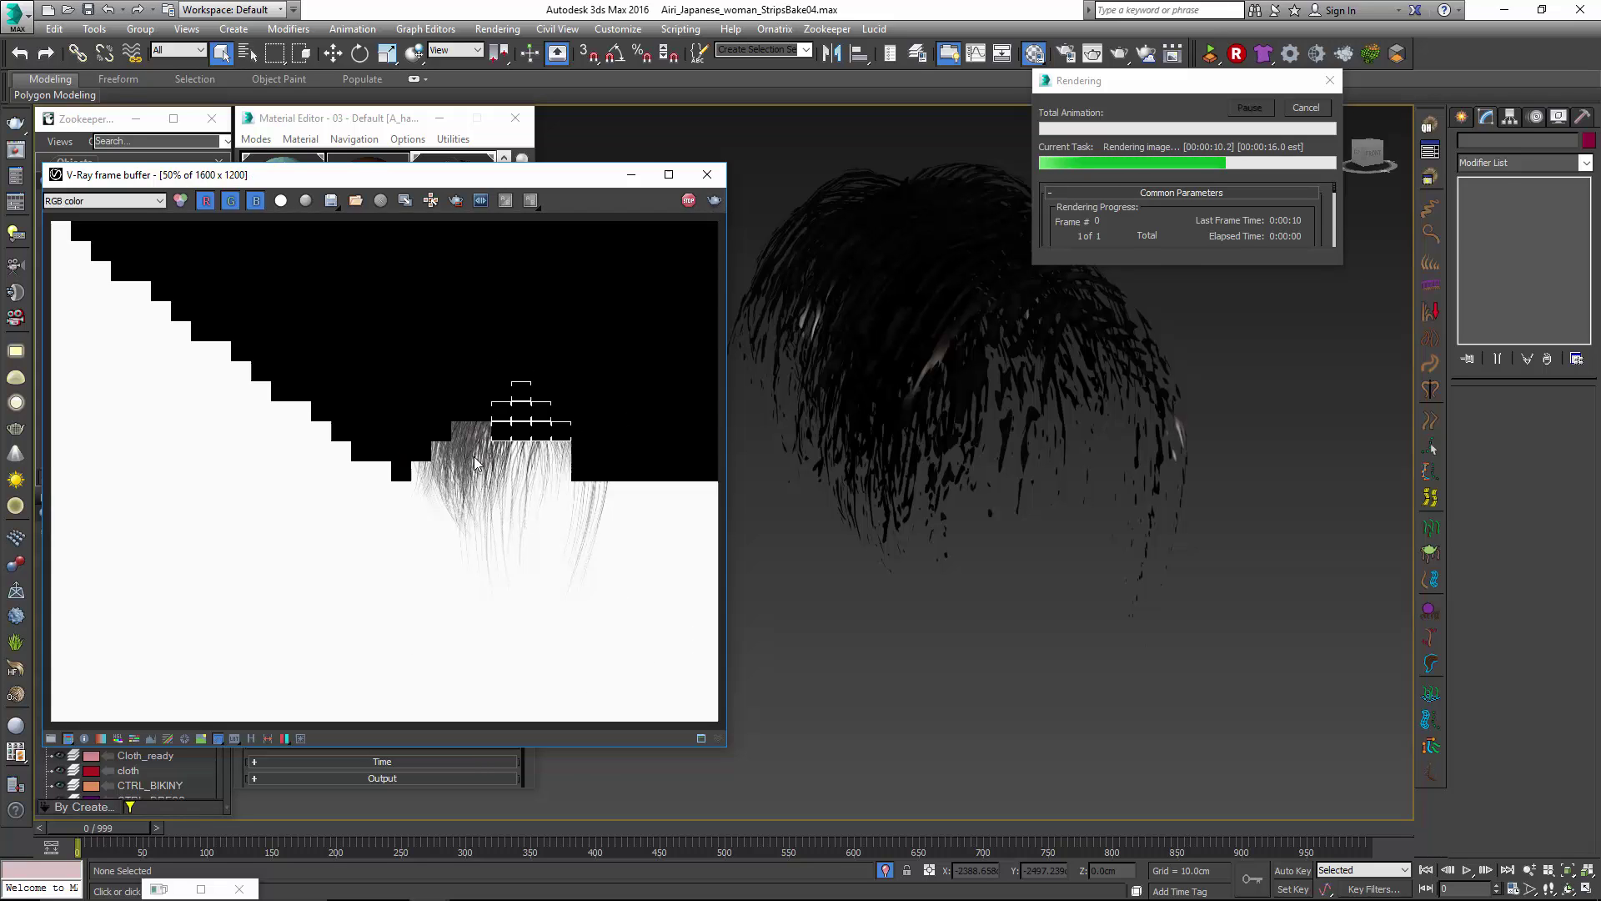
{"action": "scroll", "coordinate": [487, 422], "scroll_direction": "up", "scroll_amount": 1}
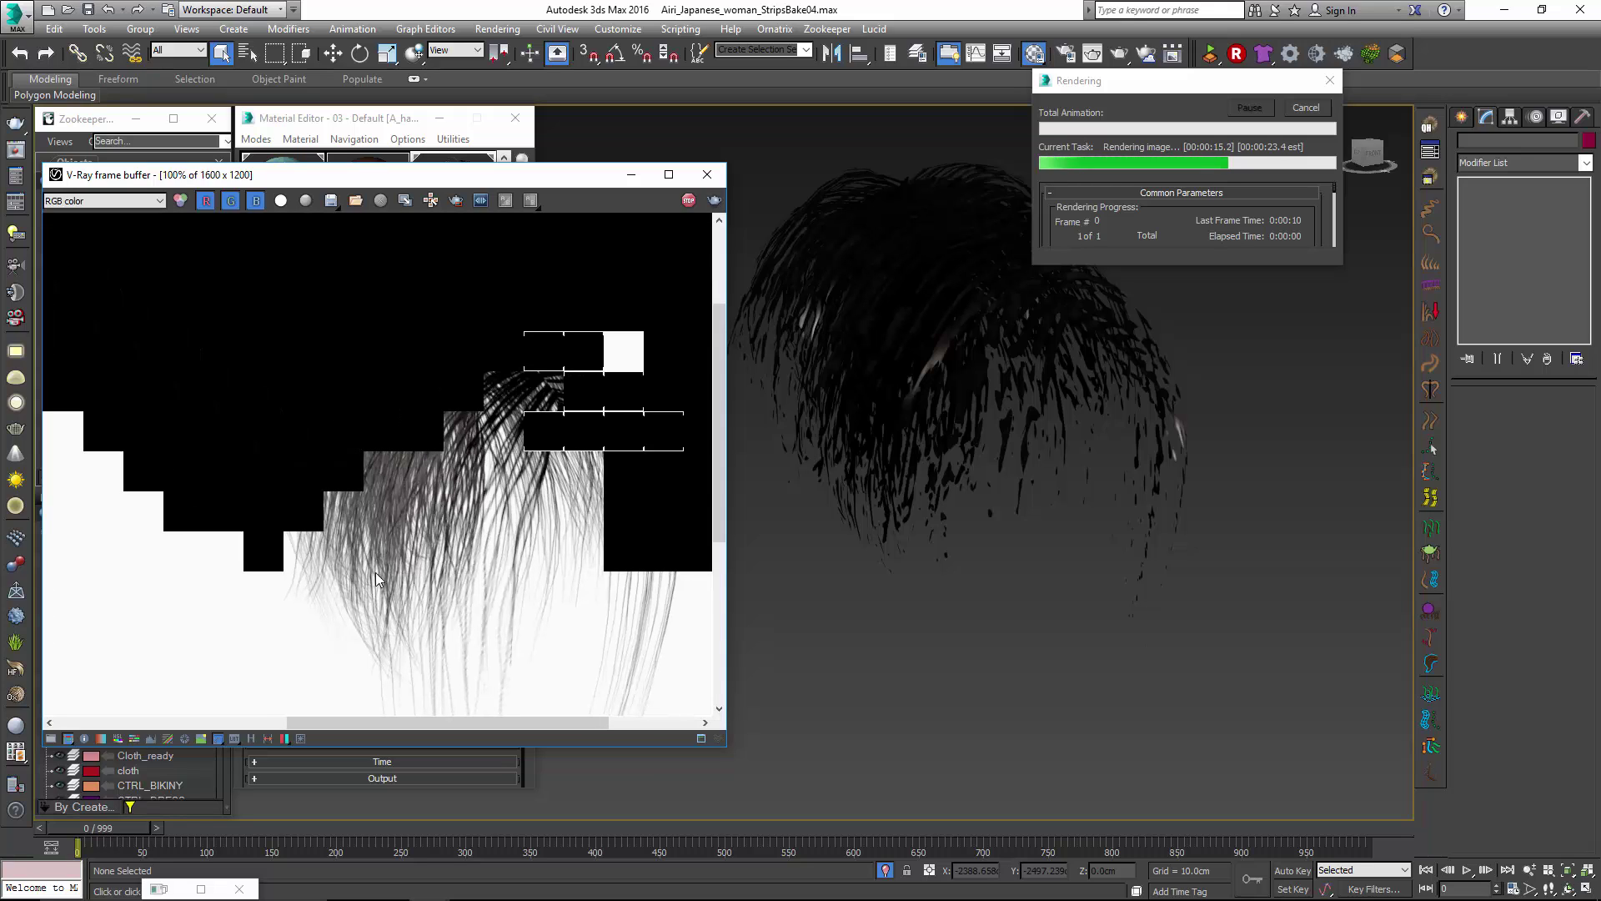
{"action": "scroll", "coordinate": [434, 621], "scroll_direction": "up", "scroll_amount": 1}
{"action": "scroll", "coordinate": [439, 487], "scroll_direction": "down", "scroll_amount": 2}
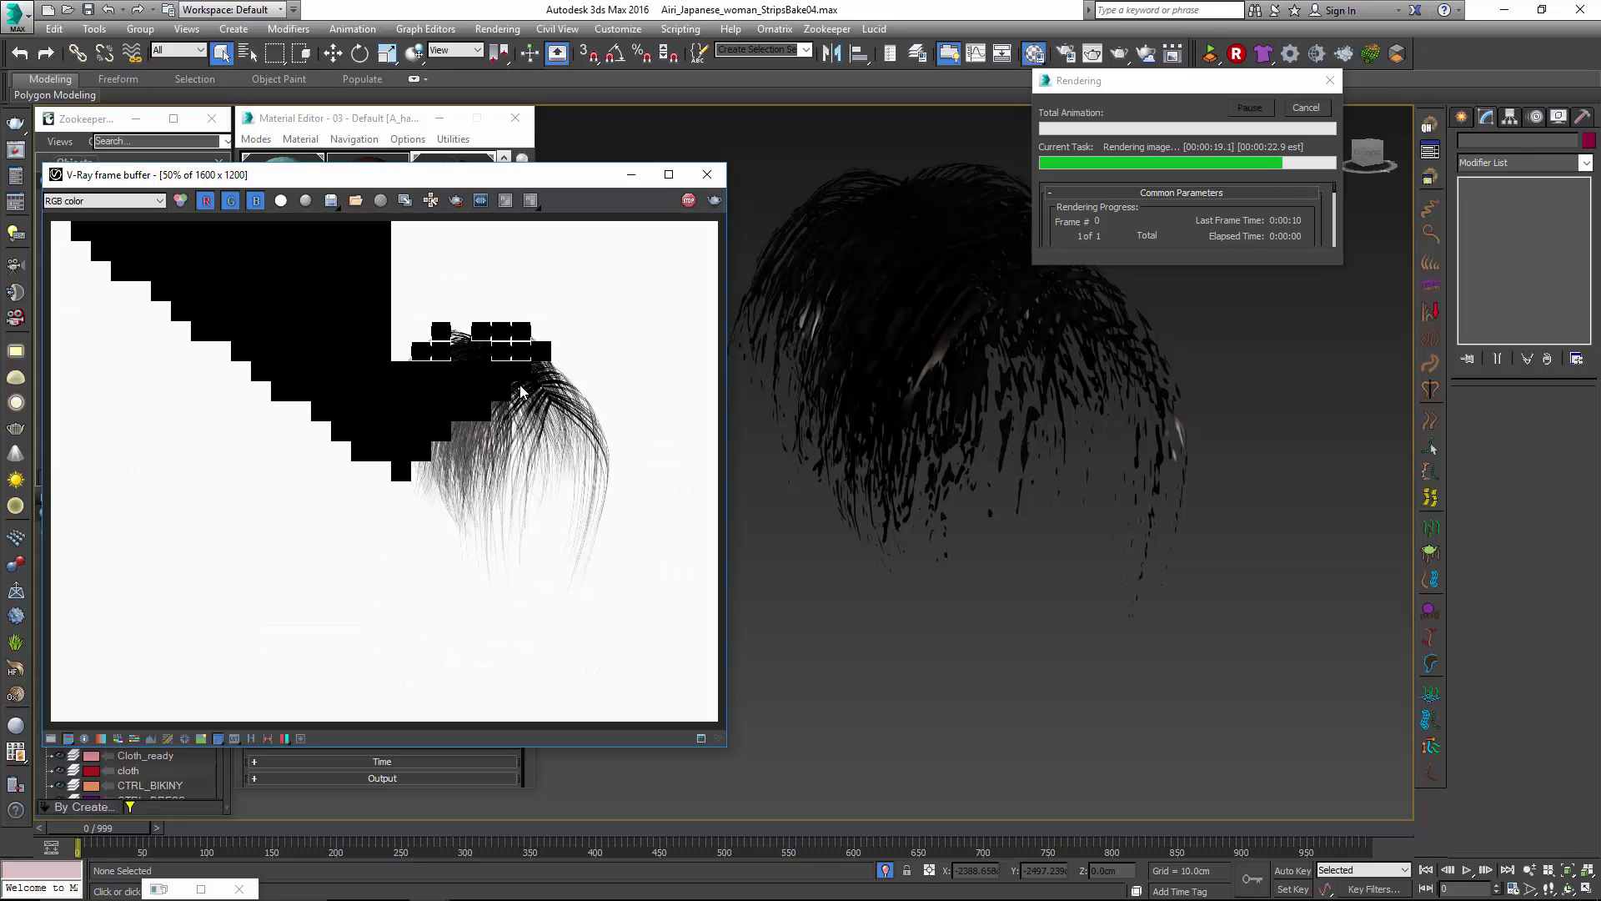
{"action": "scroll", "coordinate": [575, 455], "scroll_direction": "up", "scroll_amount": 1}
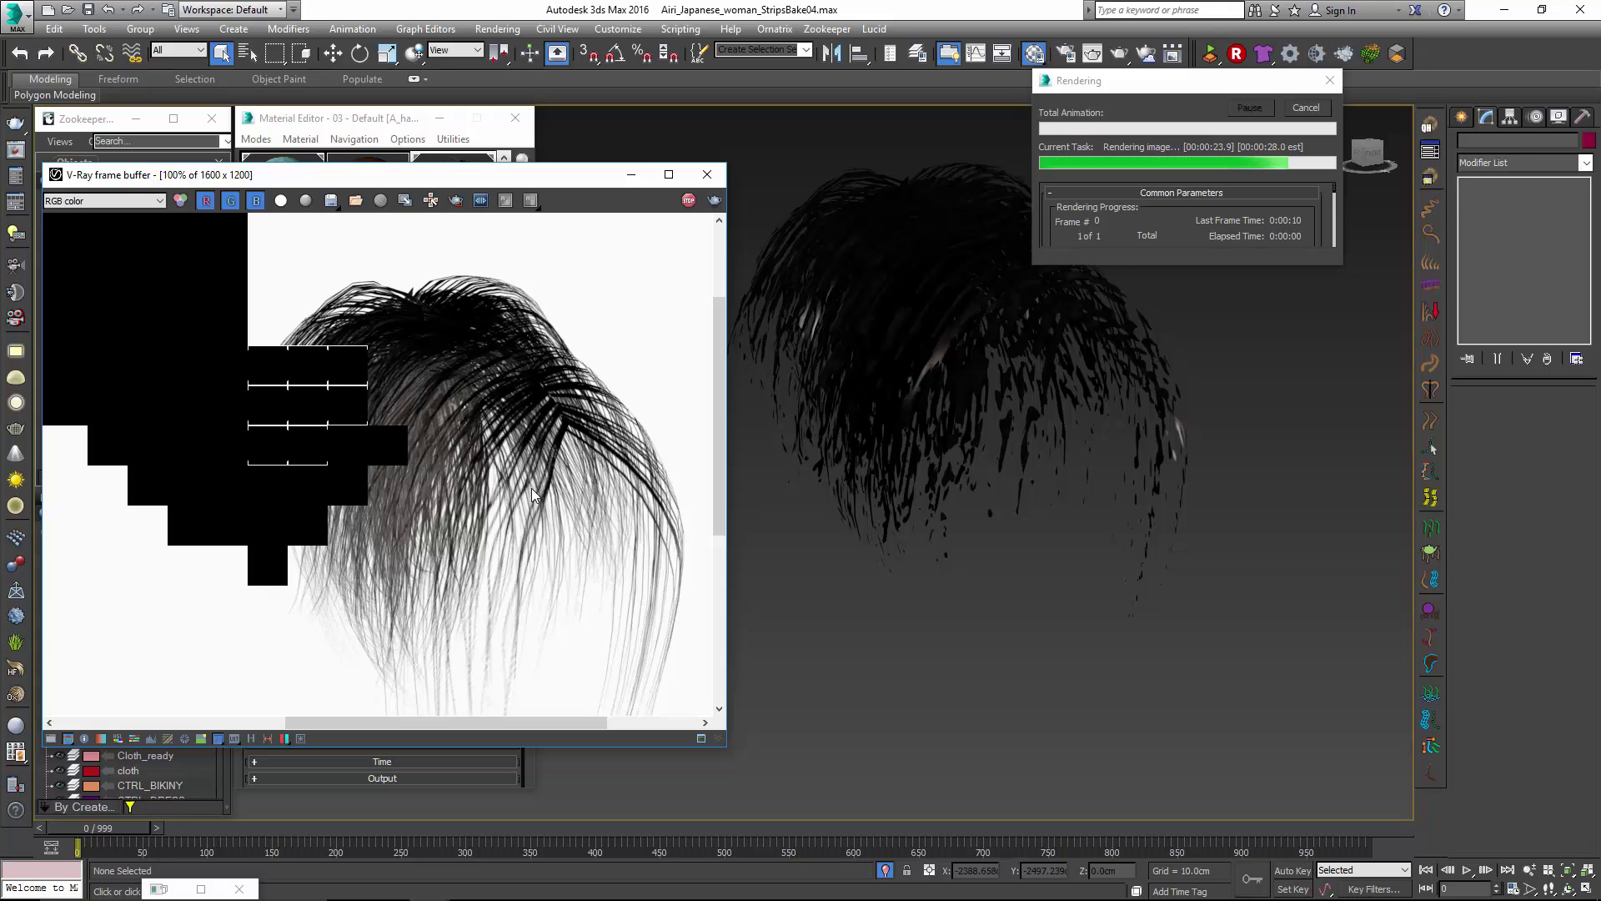
{"action": "scroll", "coordinate": [442, 553], "scroll_direction": "down", "scroll_amount": 1}
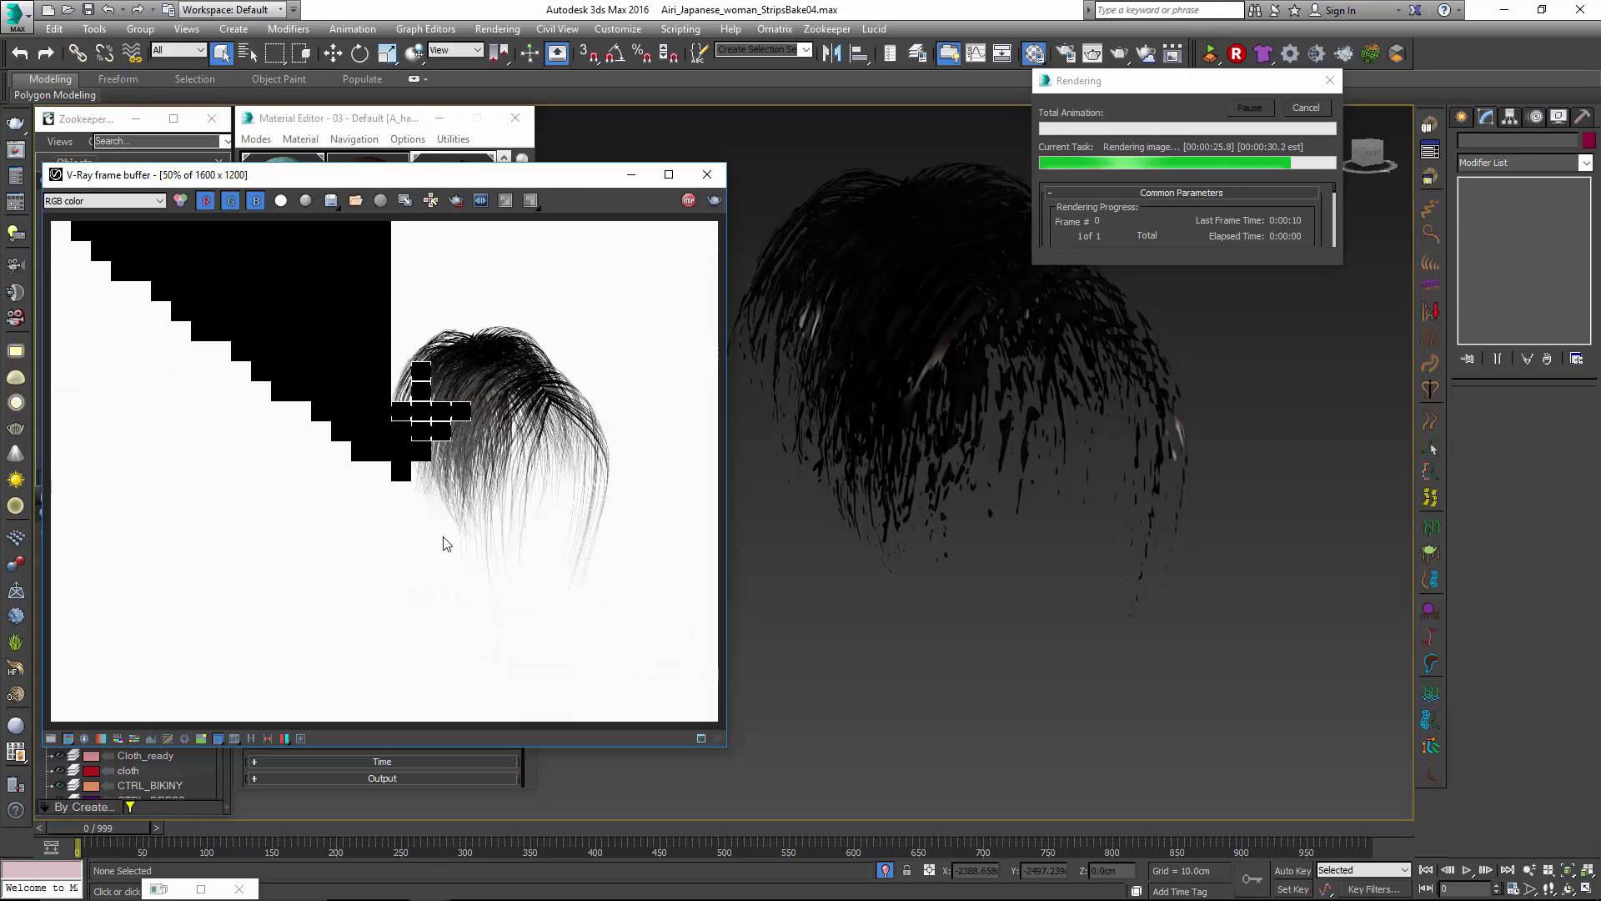
{"action": "scroll", "coordinate": [465, 444], "scroll_direction": "up", "scroll_amount": 1}
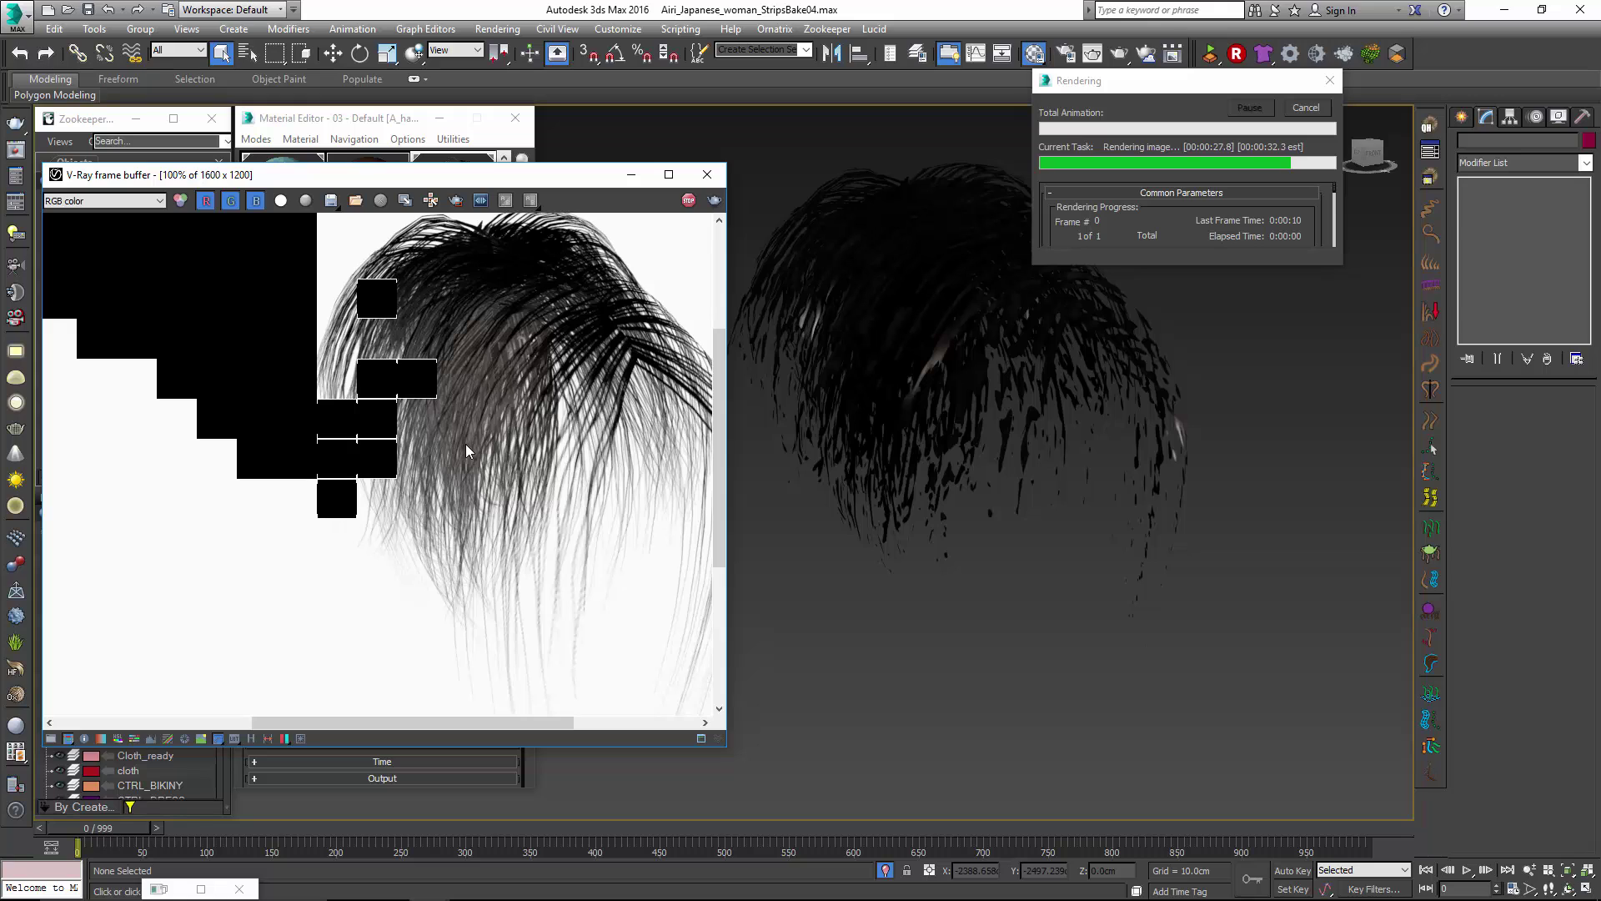
{"action": "middle_click_drag", "start_coordinate": [602, 459], "coordinate": [453, 463]}
{"action": "scroll", "coordinate": [454, 464], "scroll_direction": "down", "scroll_amount": 1}
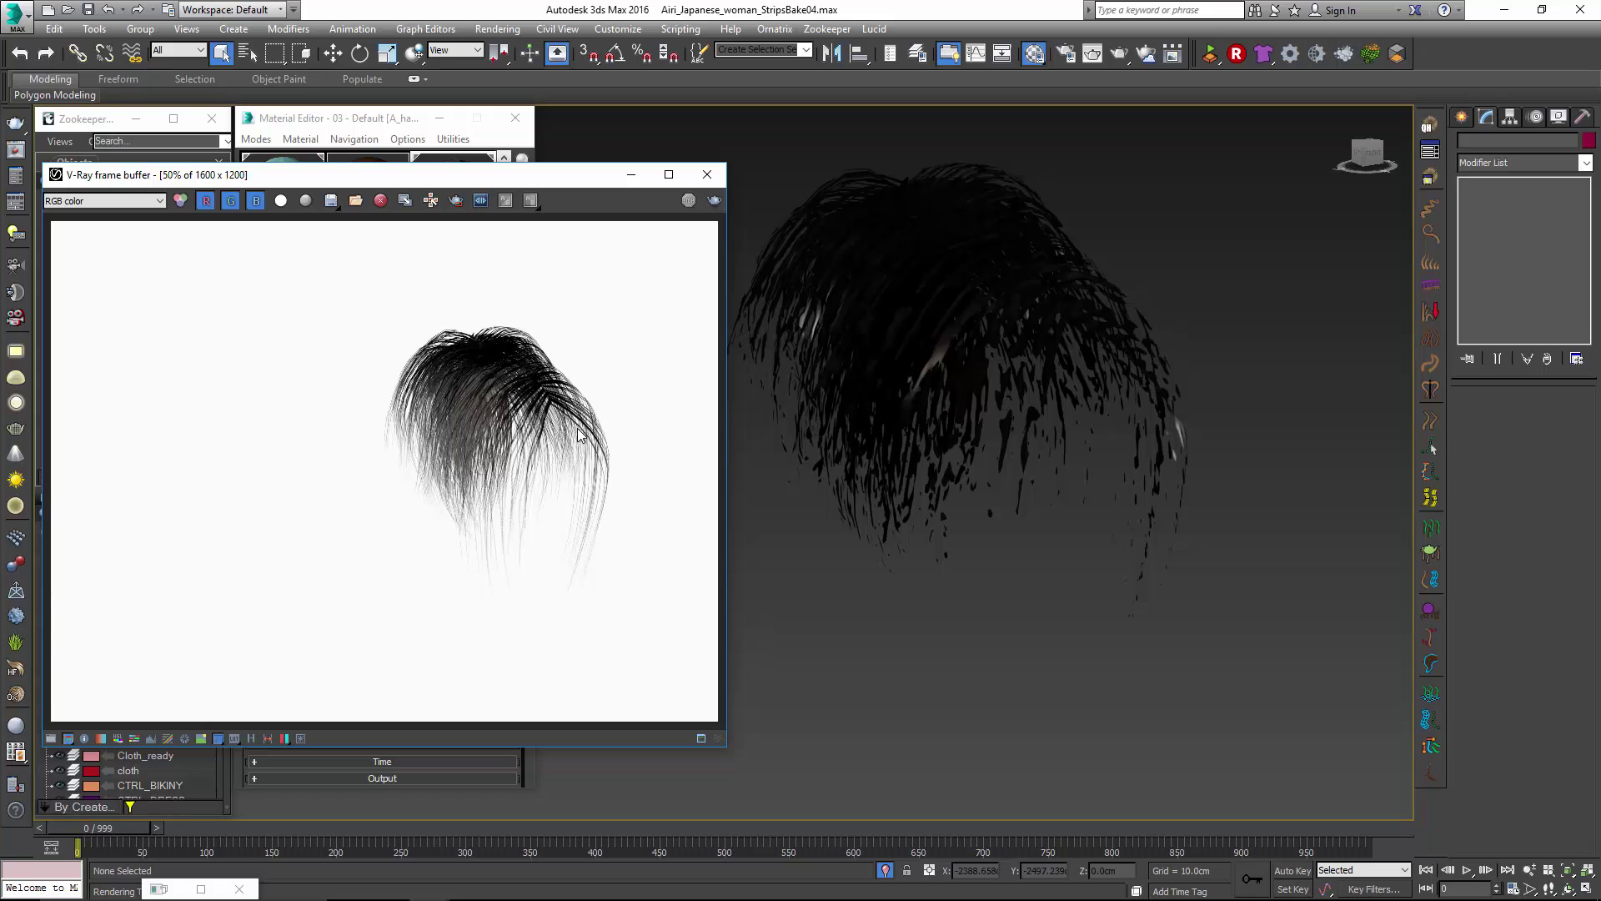
{"action": "left_click", "coordinate": [706, 175]}
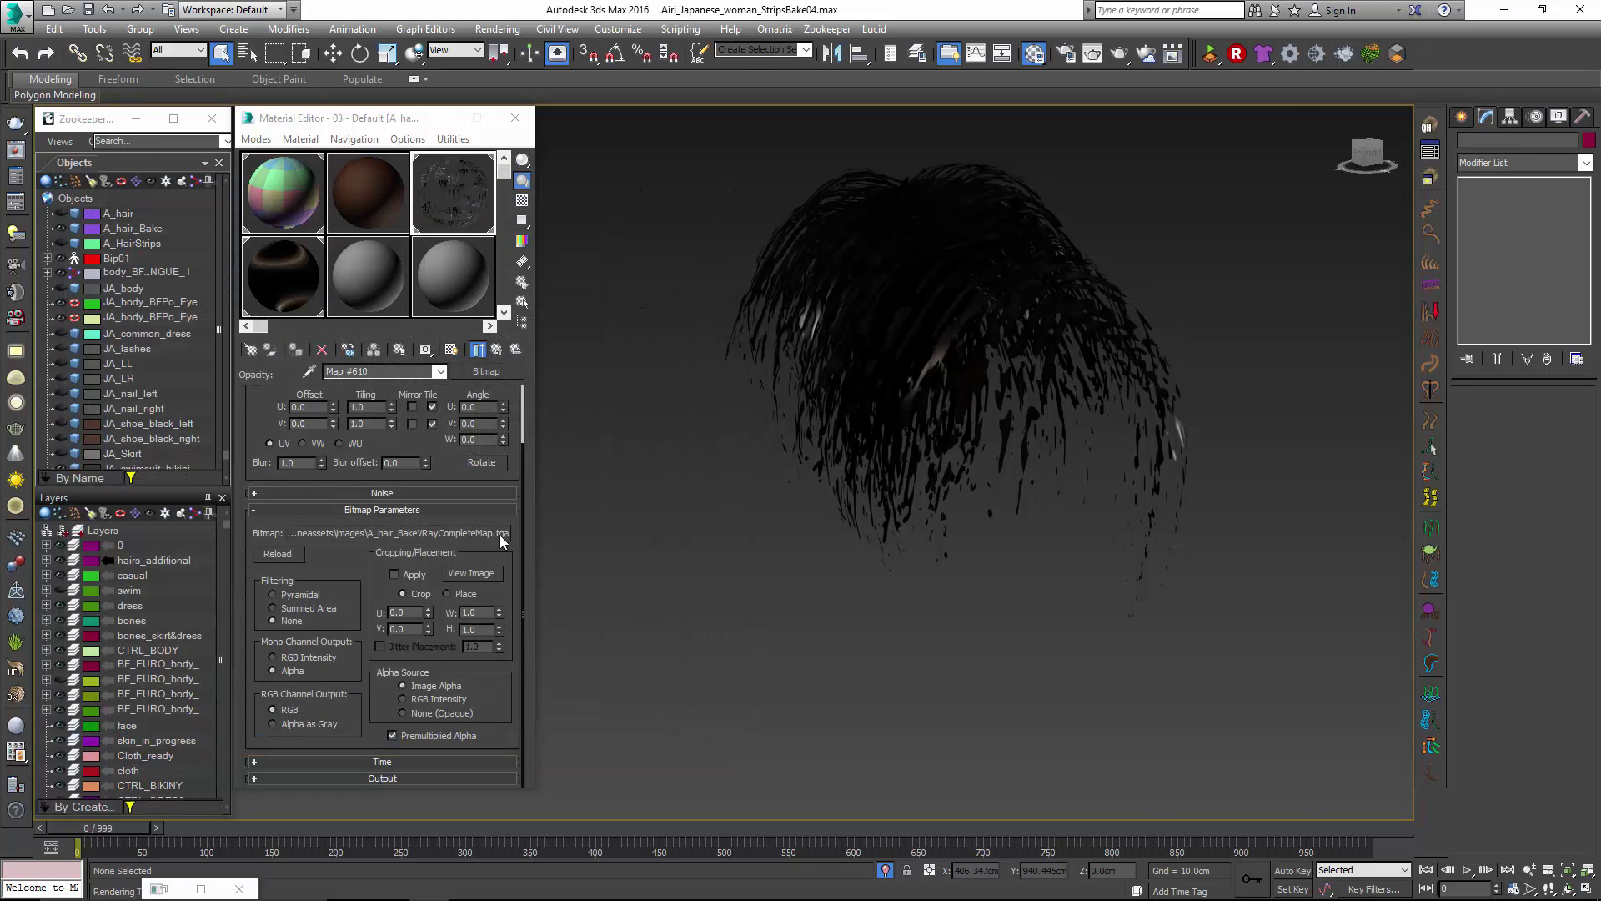
View the opacity bitmap VRayCompleteMap.tga in its alpha channel, inspect the whole hair strip layout, and close the image.
{"action": "left_click", "coordinate": [471, 573]}
{"action": "left_click", "coordinate": [550, 122]}
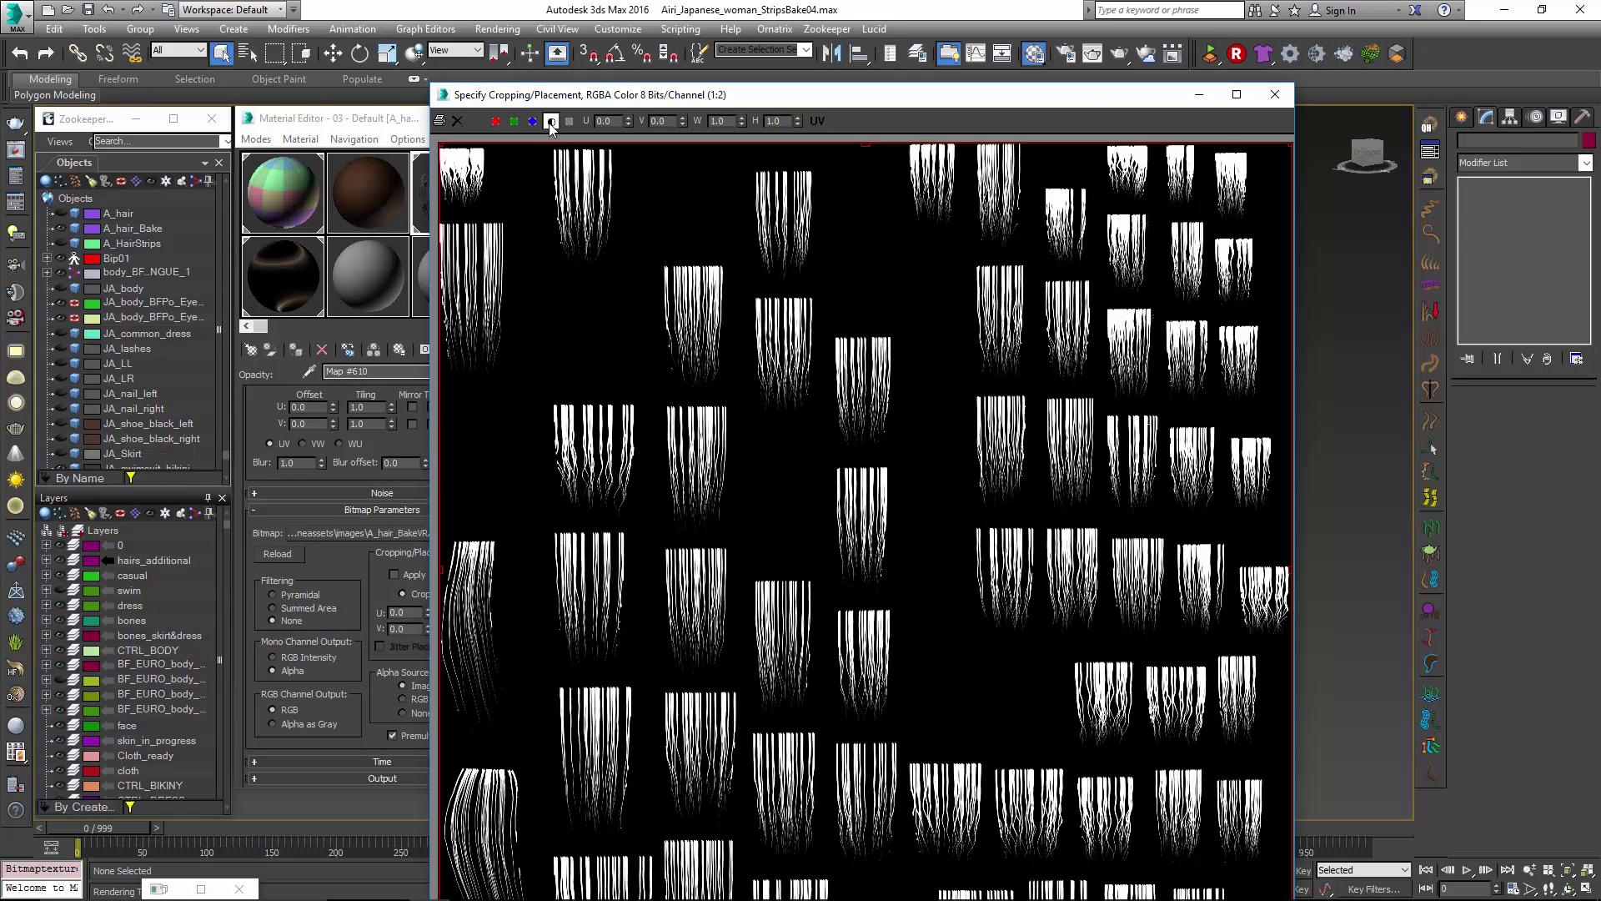
{"action": "scroll", "coordinate": [900, 594], "scroll_direction": "down", "scroll_amount": 1}
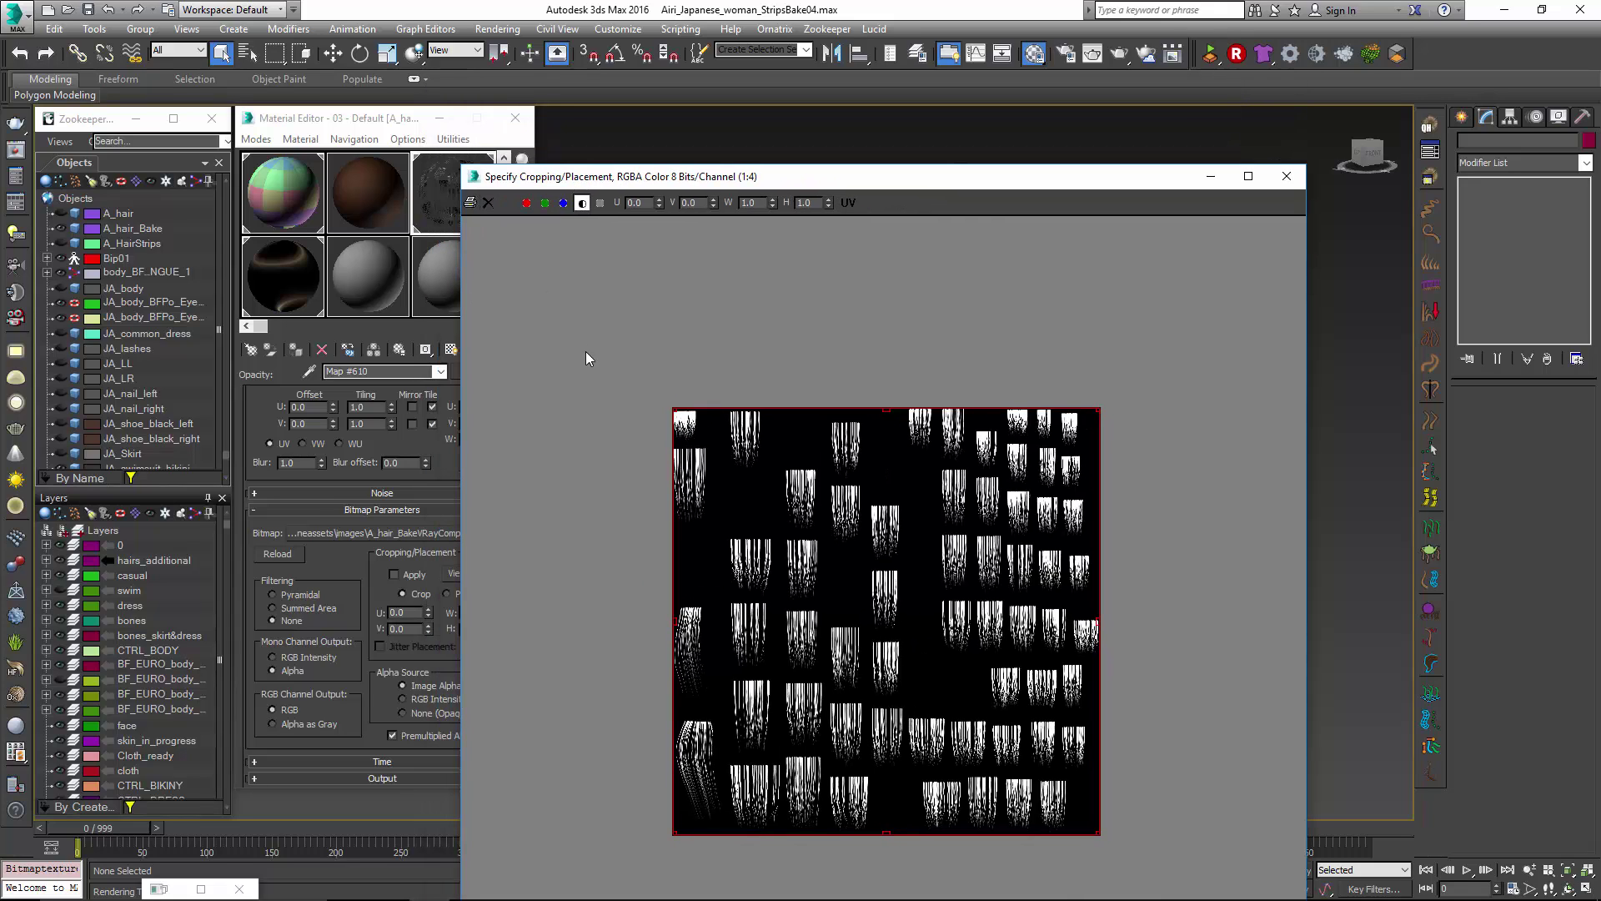
{"action": "left_click_drag", "start_coordinate": [460, 162], "coordinate": [484, 190]}
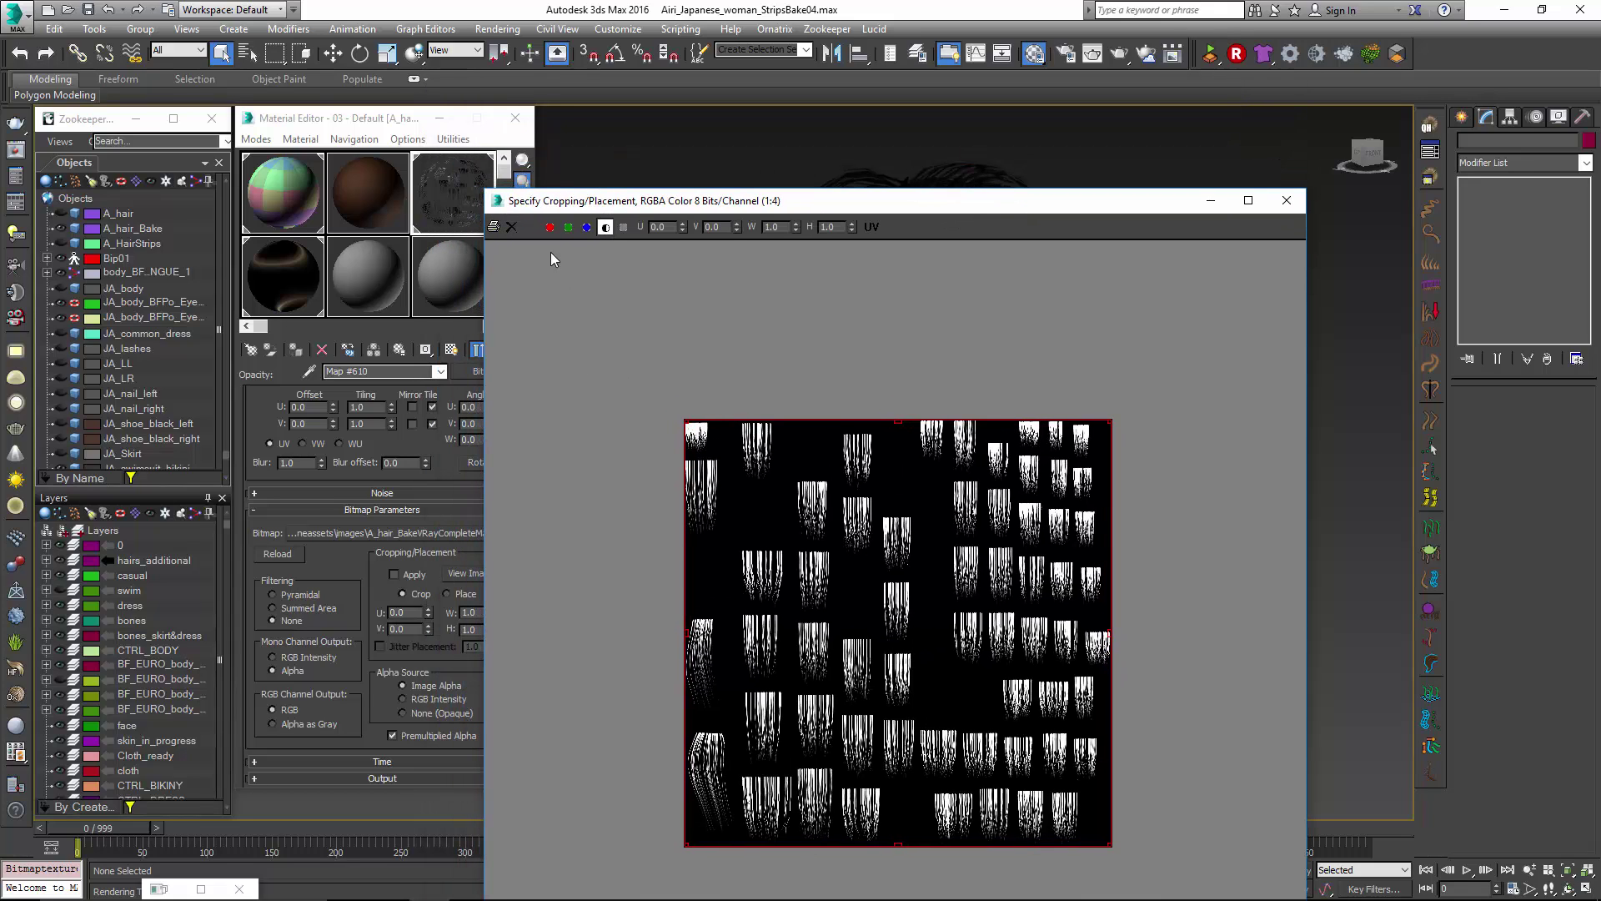
{"action": "left_click_drag", "start_coordinate": [699, 209], "coordinate": [602, 72]}
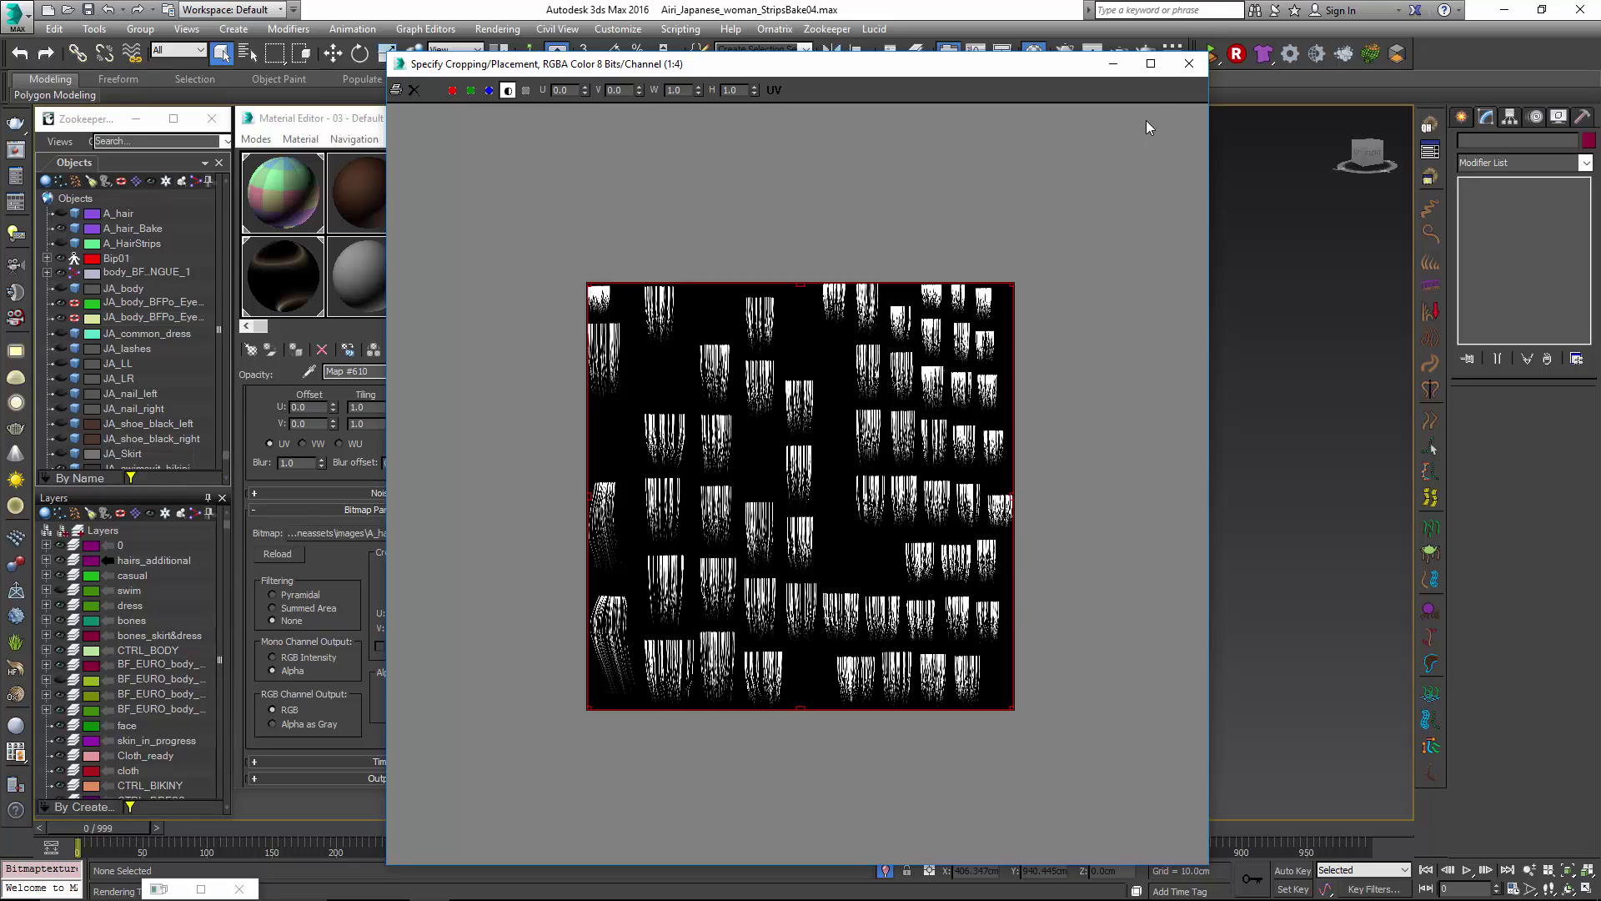
{"action": "left_click", "coordinate": [1184, 67]}
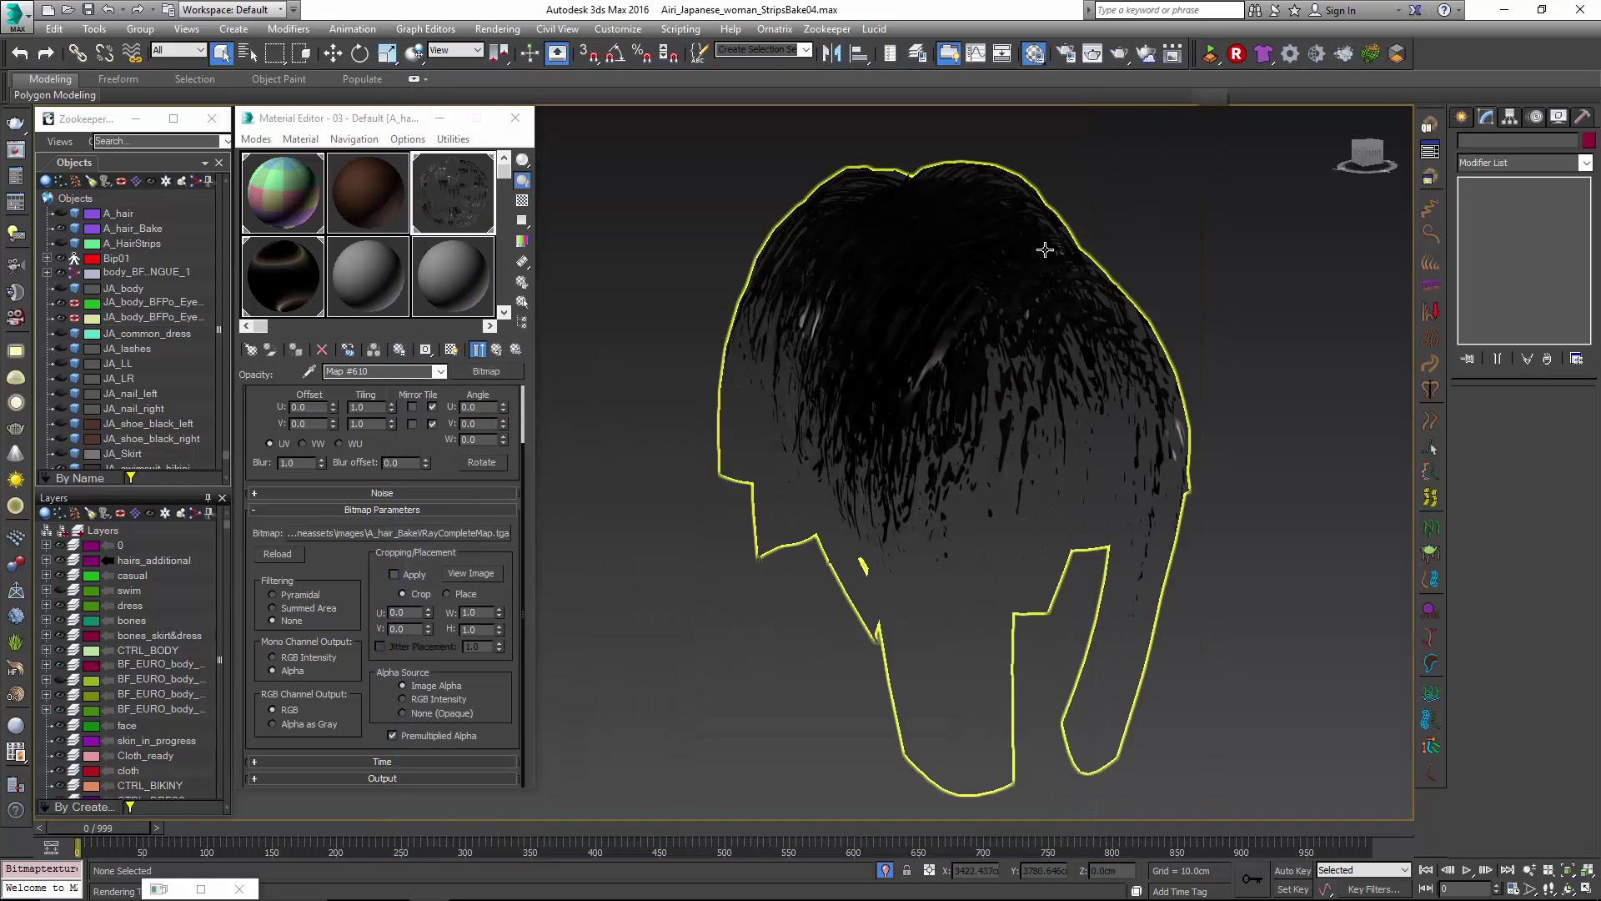
Select the A_hair_Bake hair mesh in the viewport.
{"action": "left_click", "coordinate": [1108, 267]}
{"action": "left_click", "coordinate": [1193, 254]}
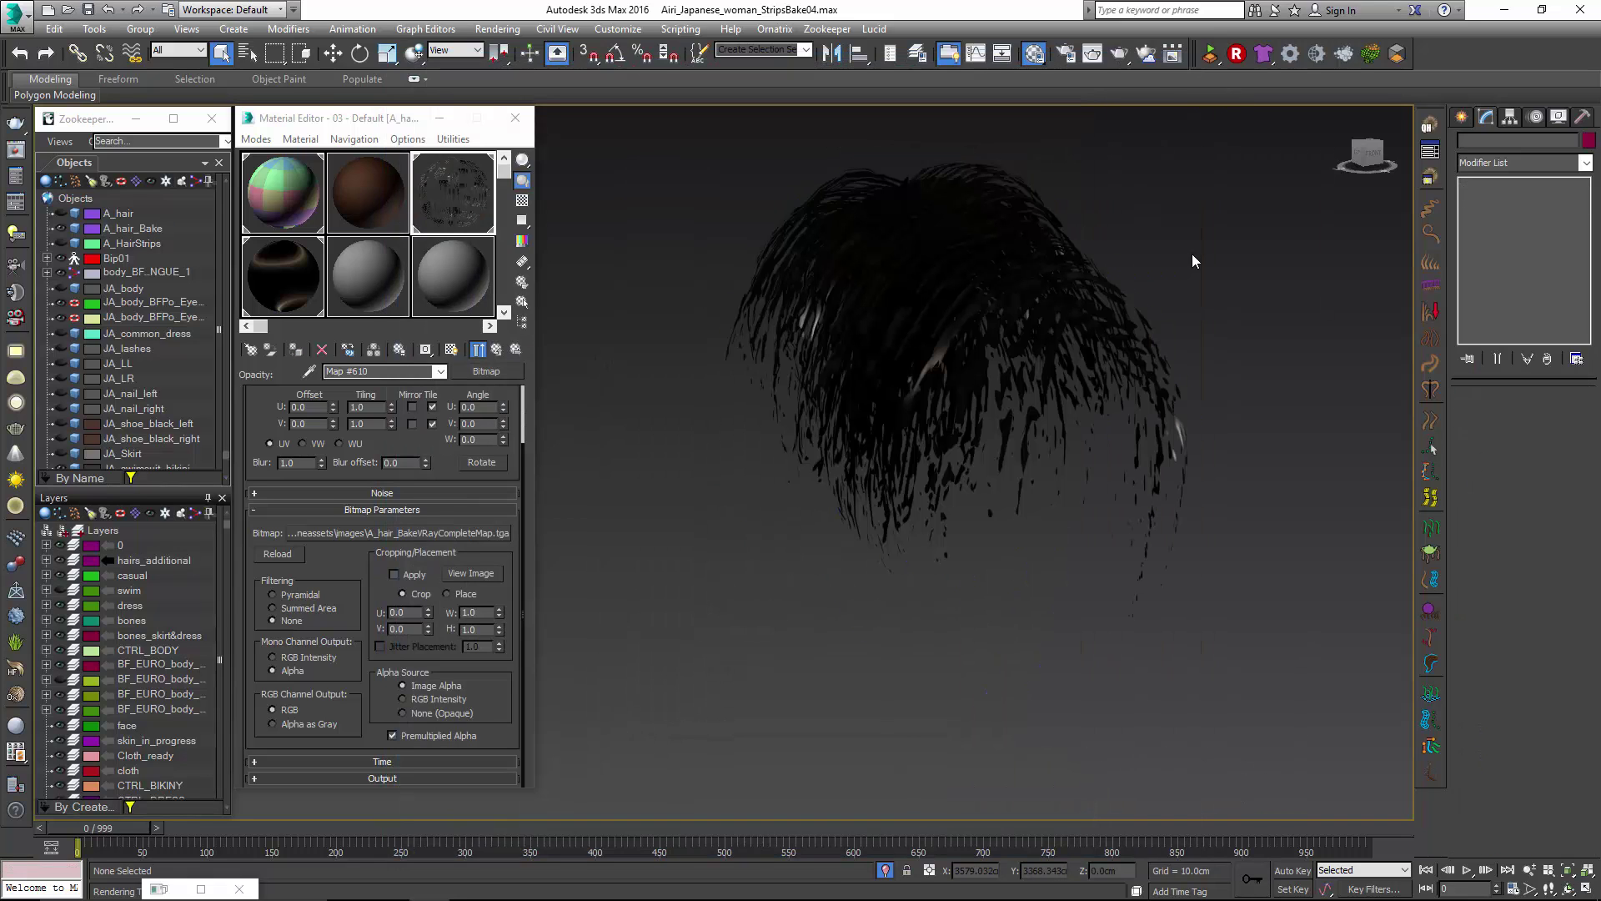
{"action": "left_click", "coordinate": [1065, 310]}
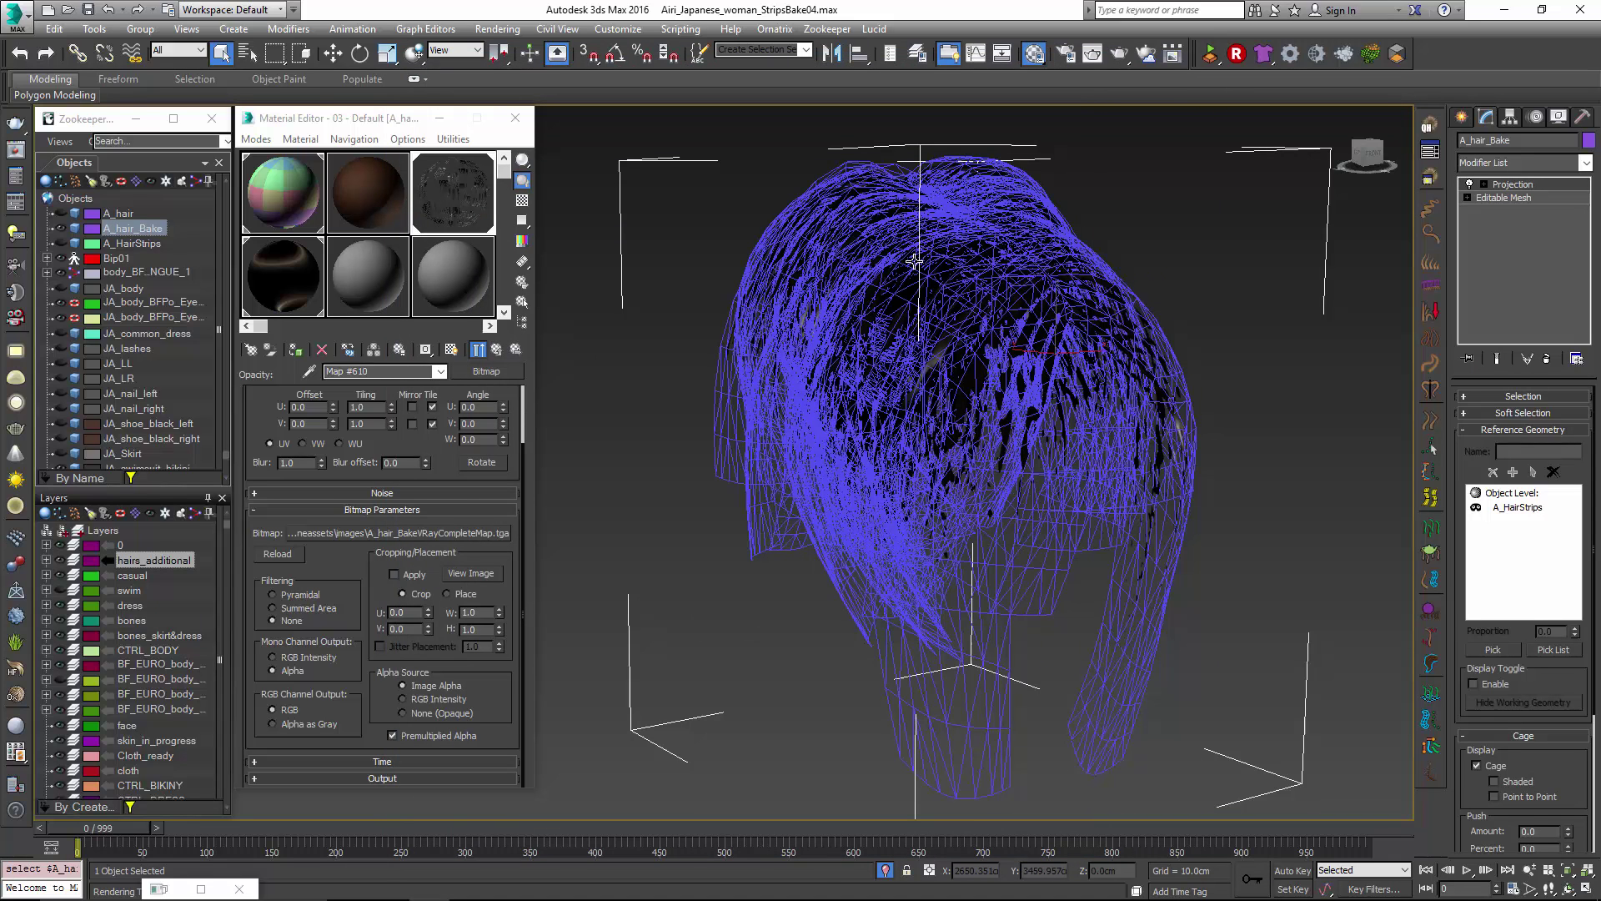